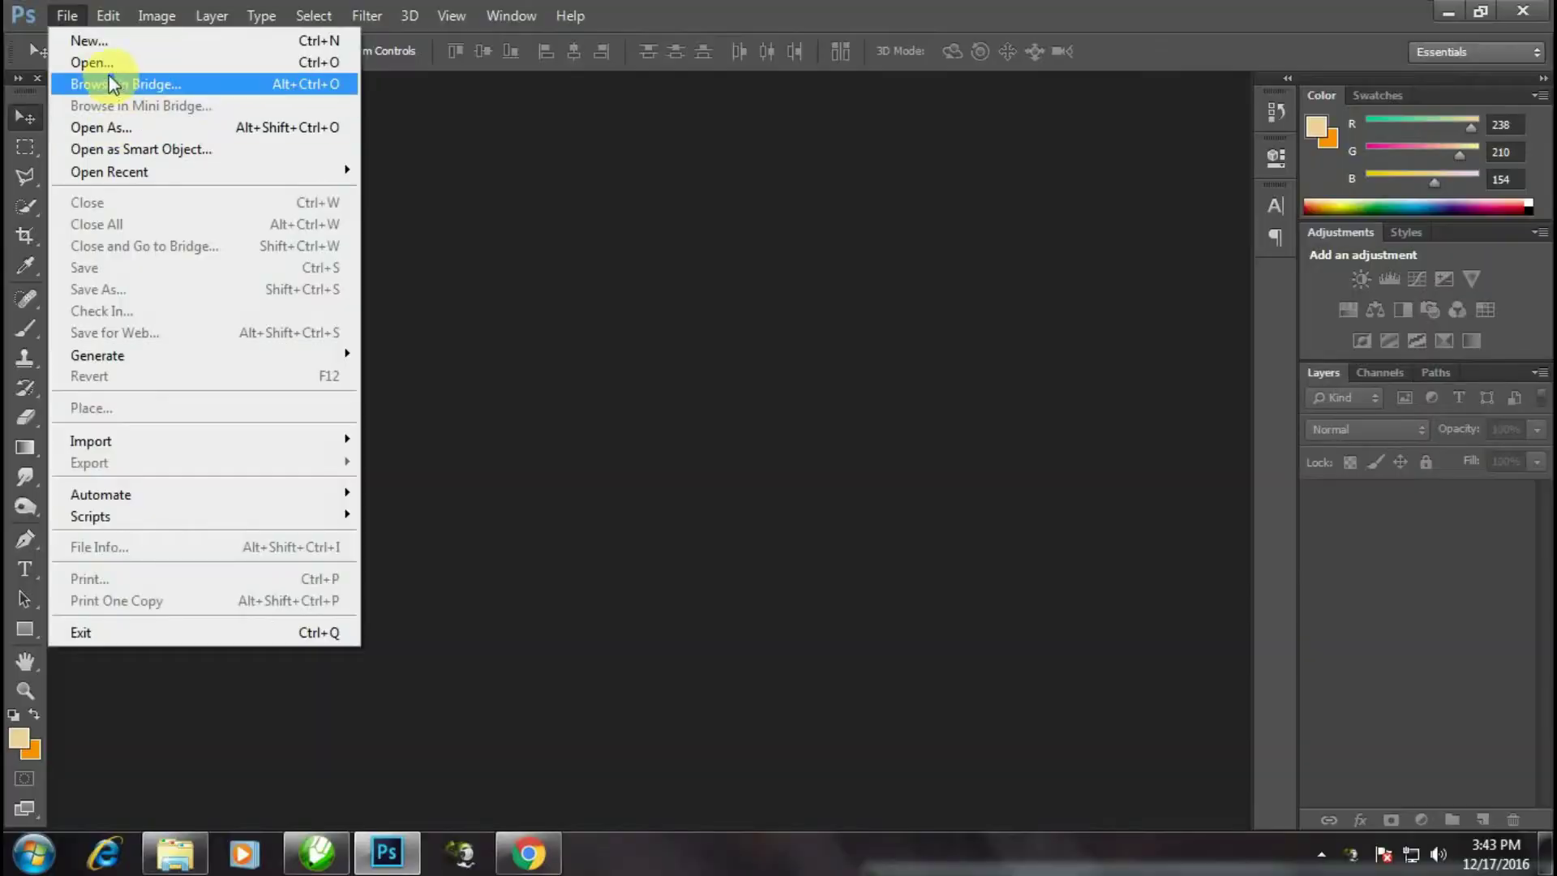
- Skip opening a file and create a blank white 780 × 1020 px document
click(154, 79)
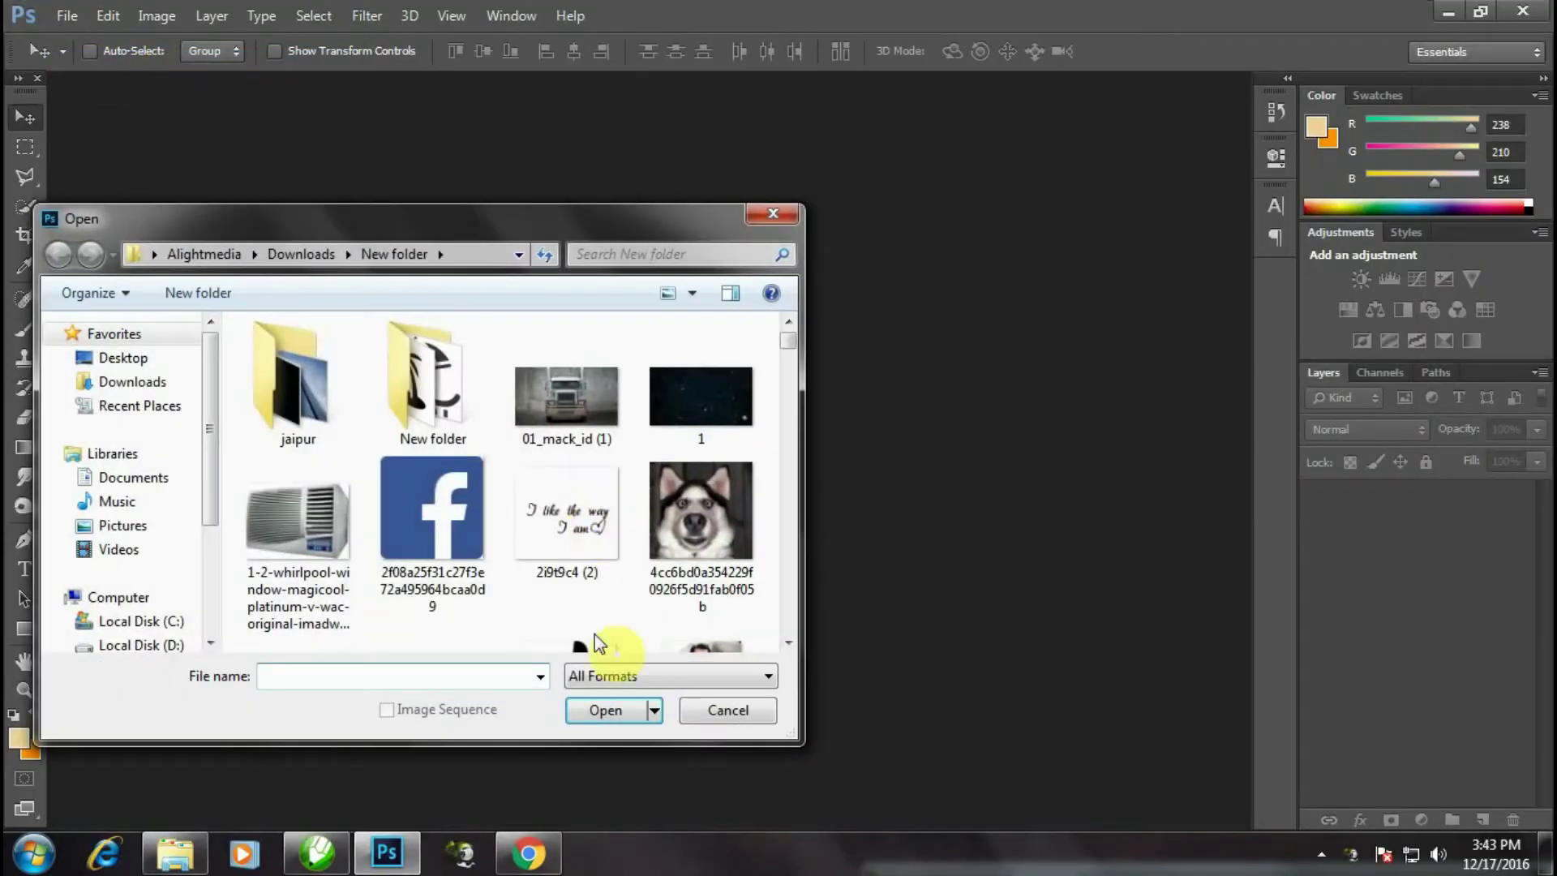
click(727, 710)
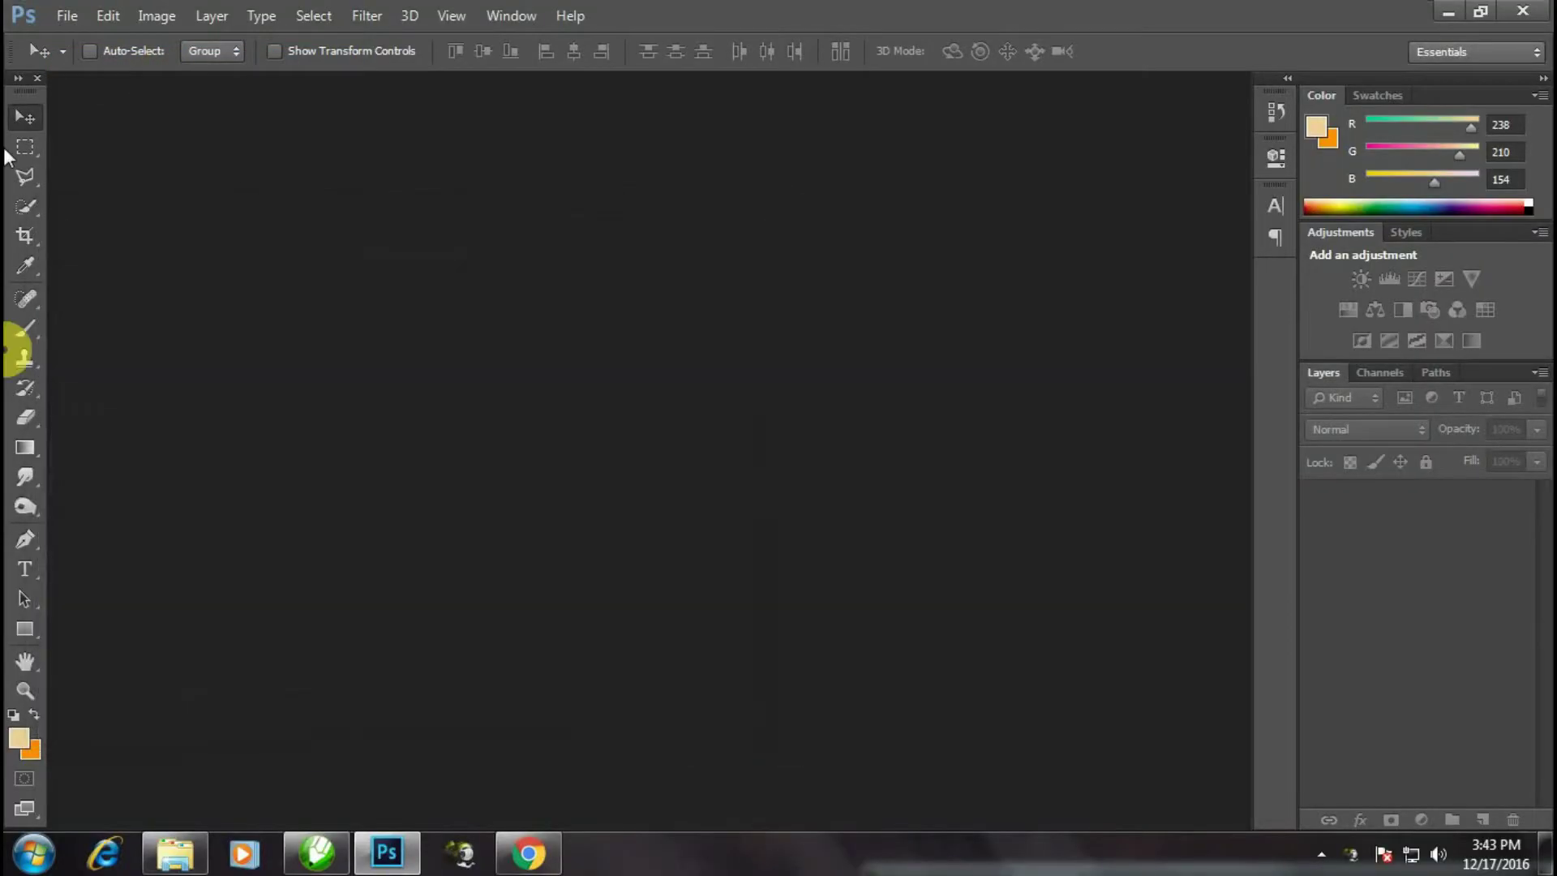
click(65, 18)
click(122, 39)
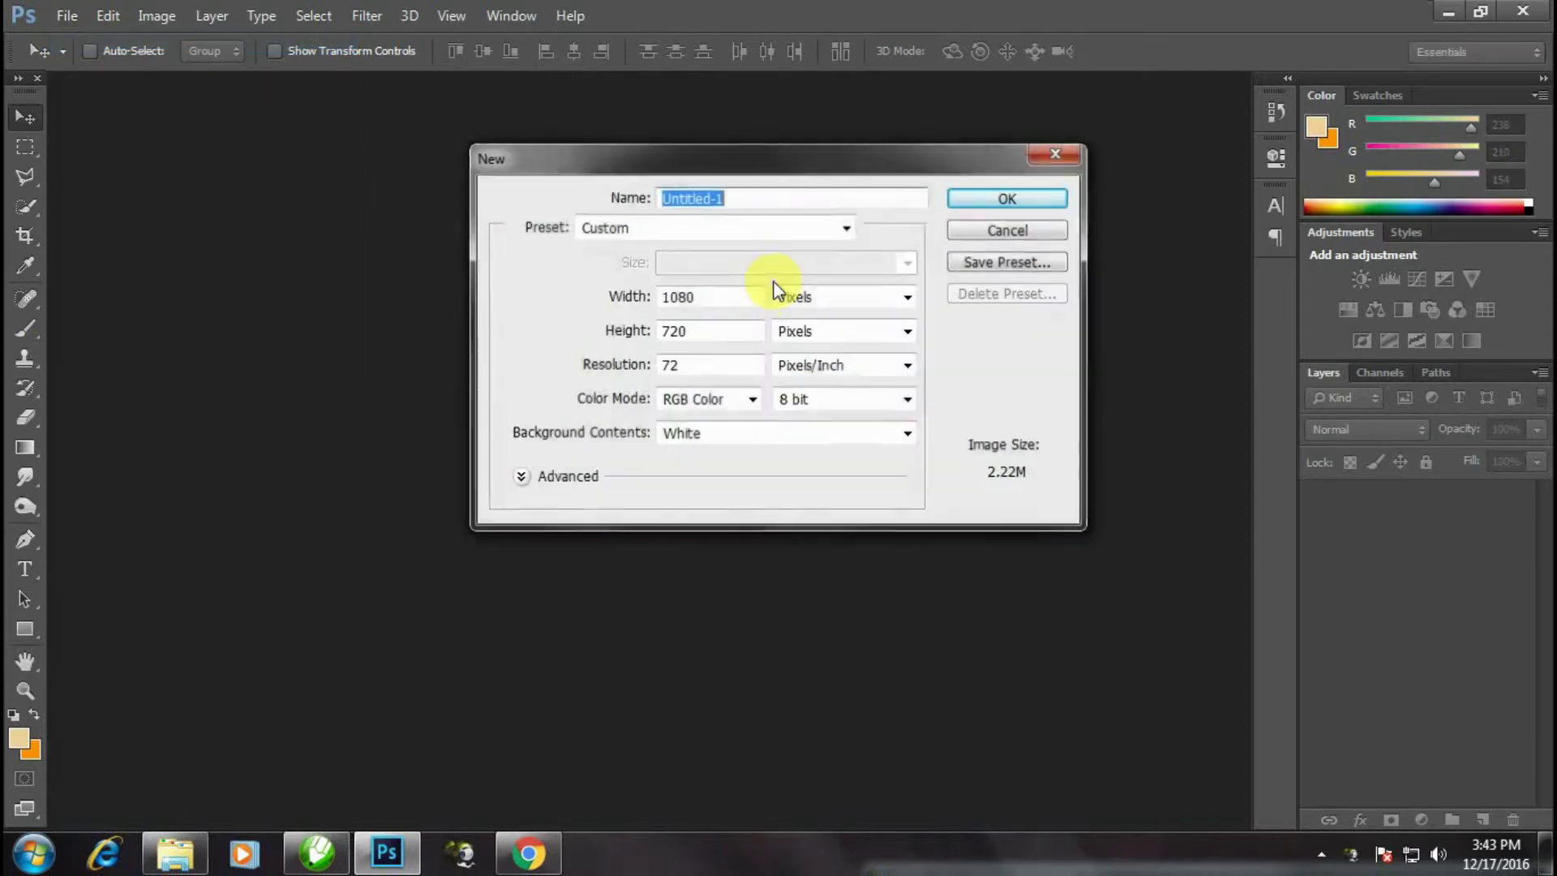
double_click(719, 296)
text(7)
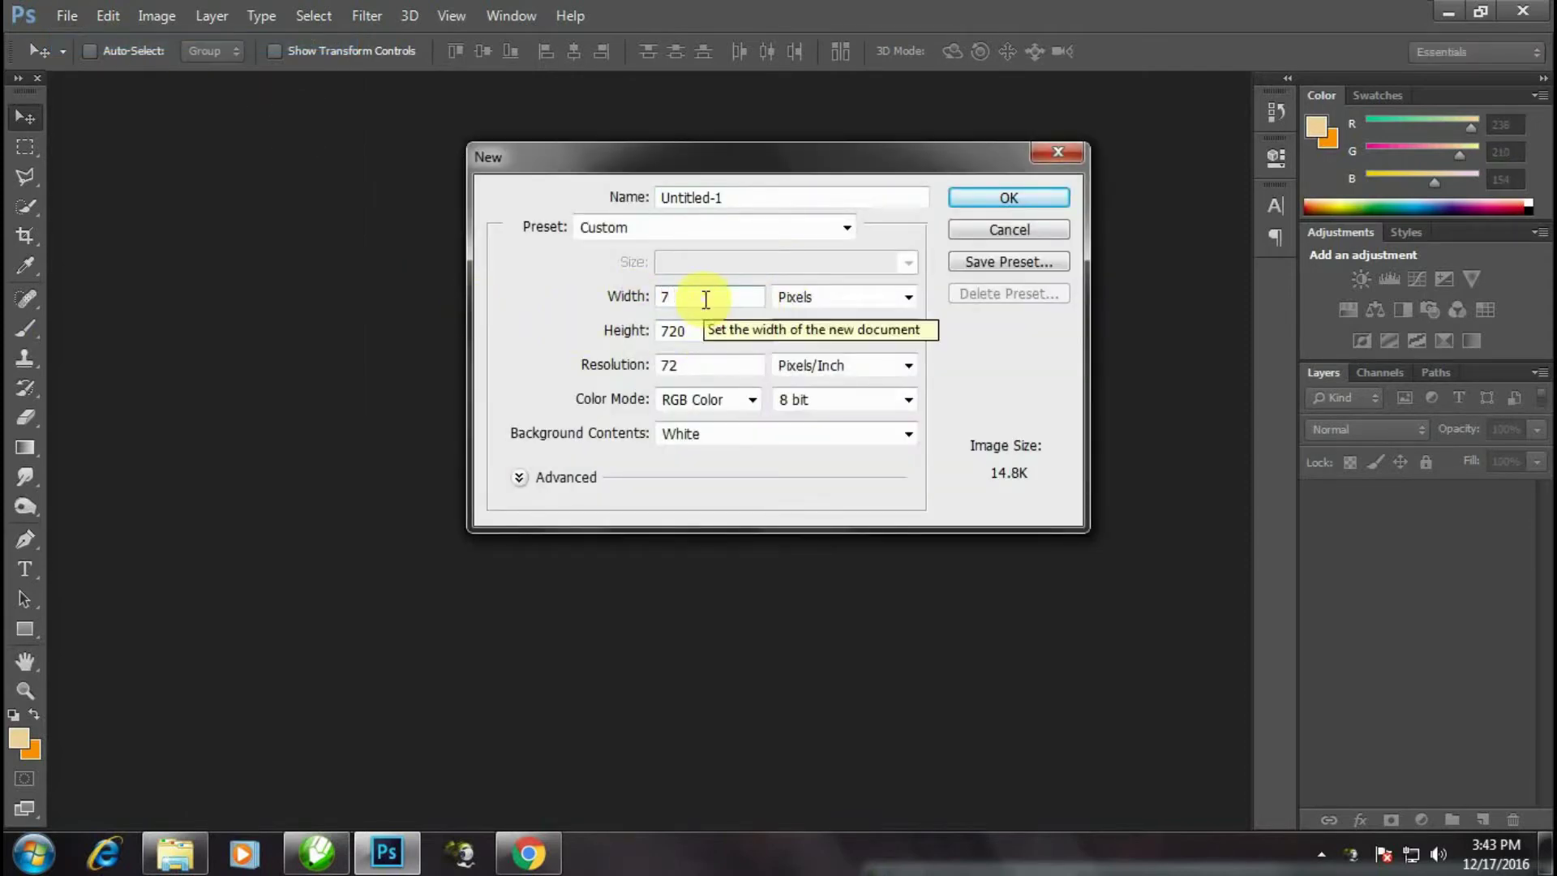
text(80)
double_click(708, 330)
text(1.2)
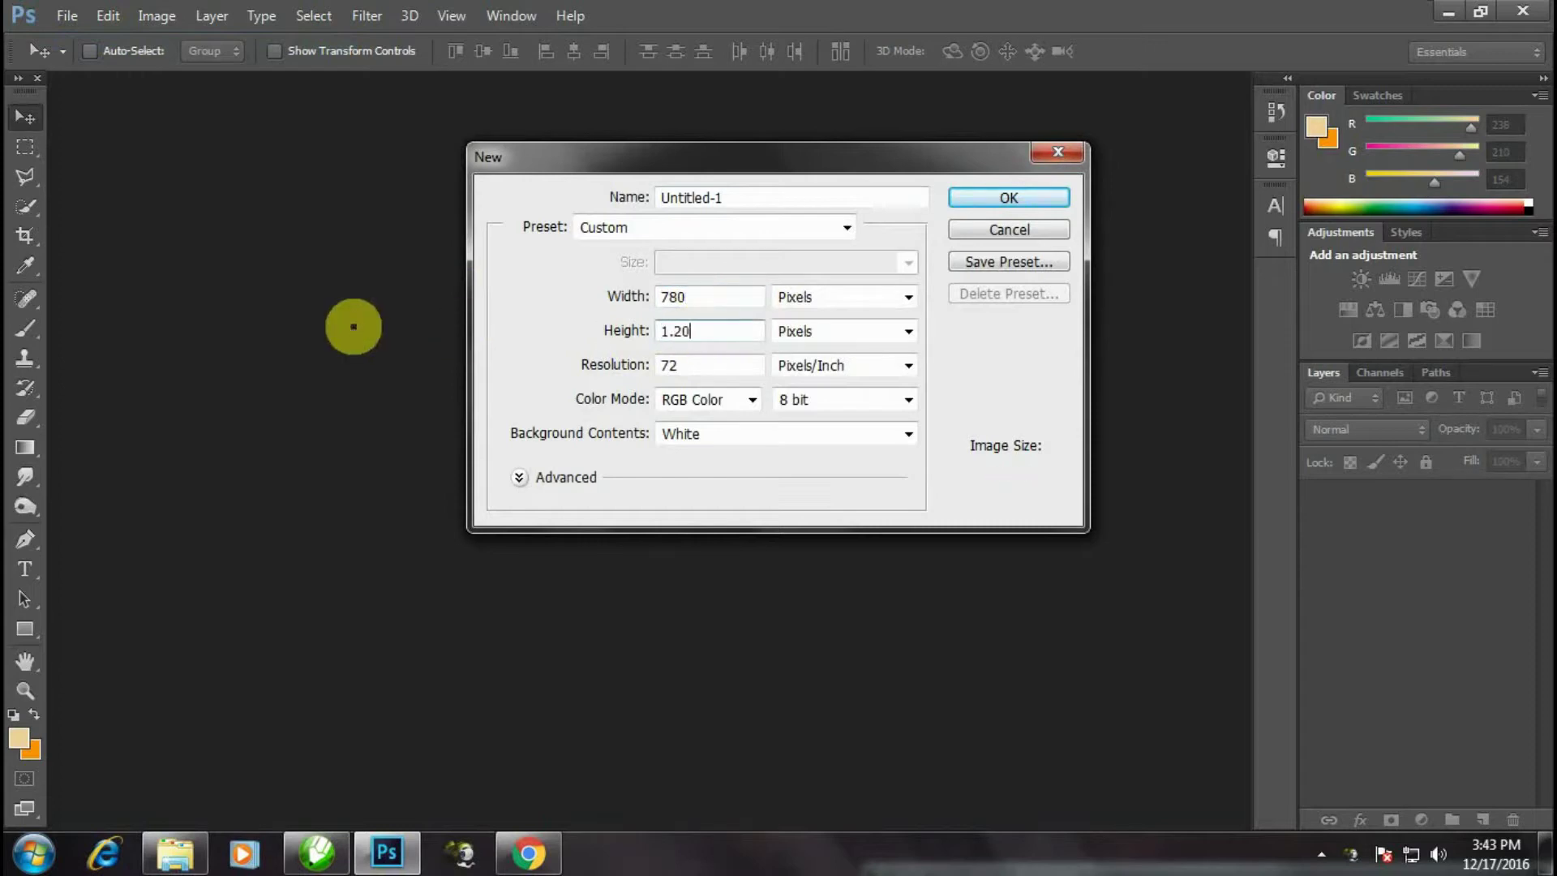
double_click(708, 330)
text(1020)
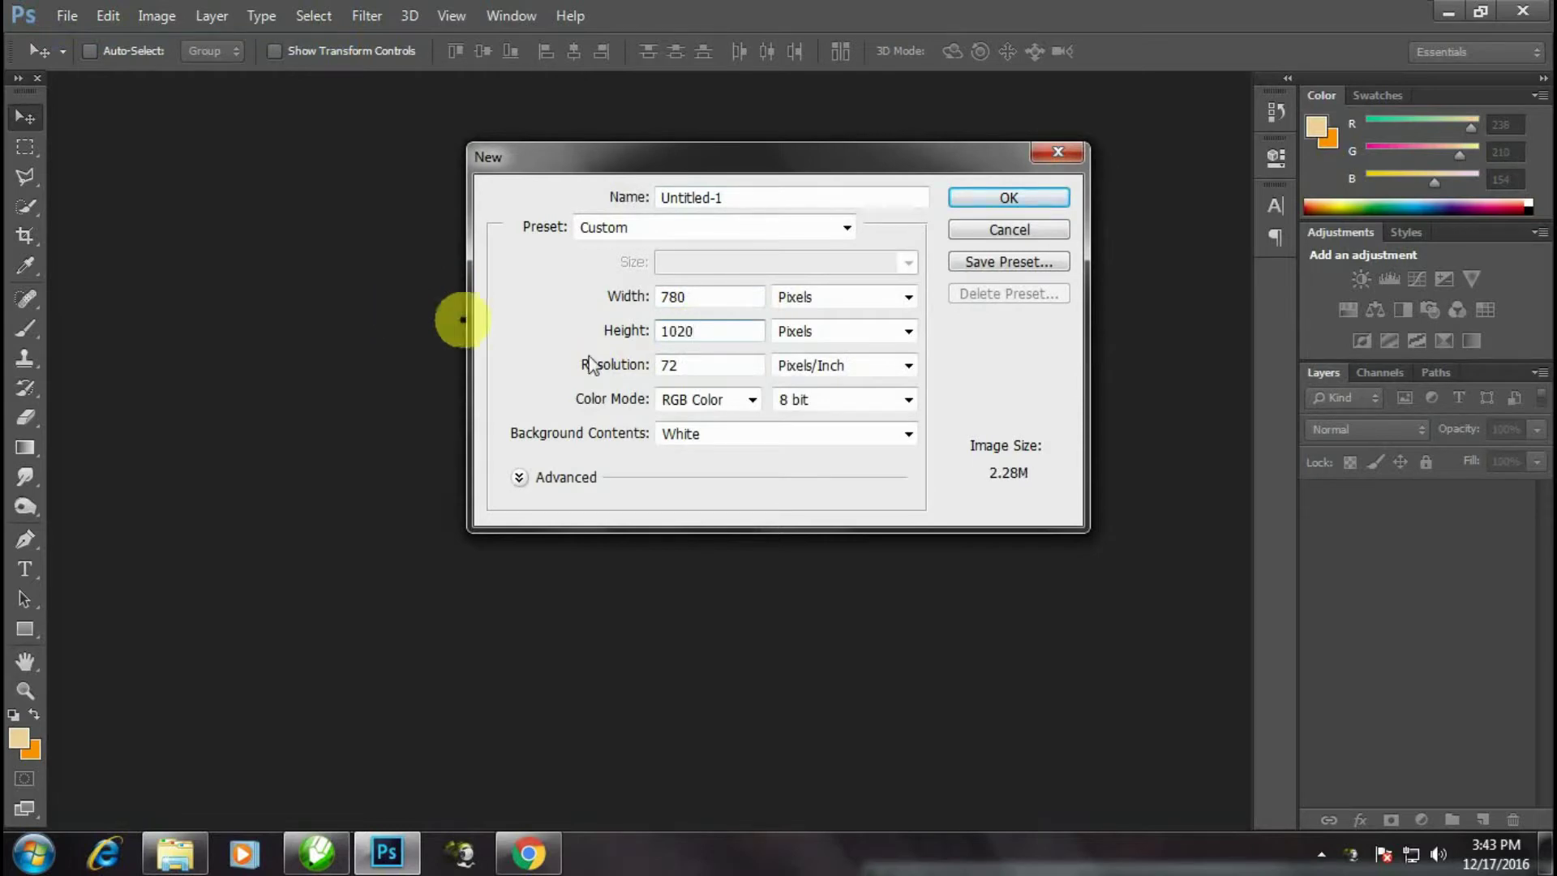
double_click(694, 366)
text(100)
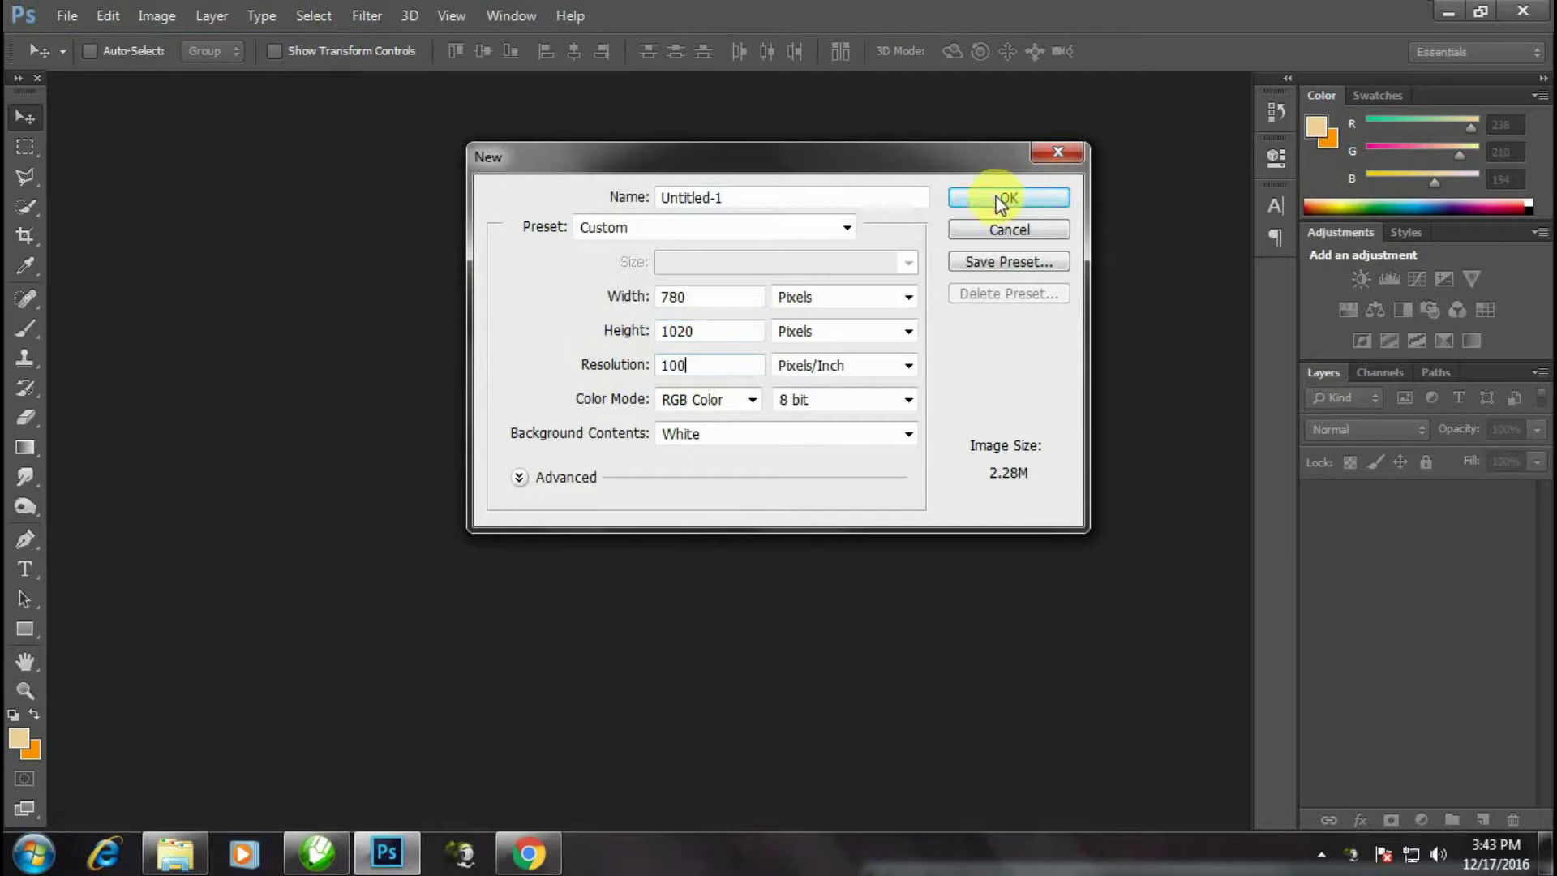
click(1003, 200)
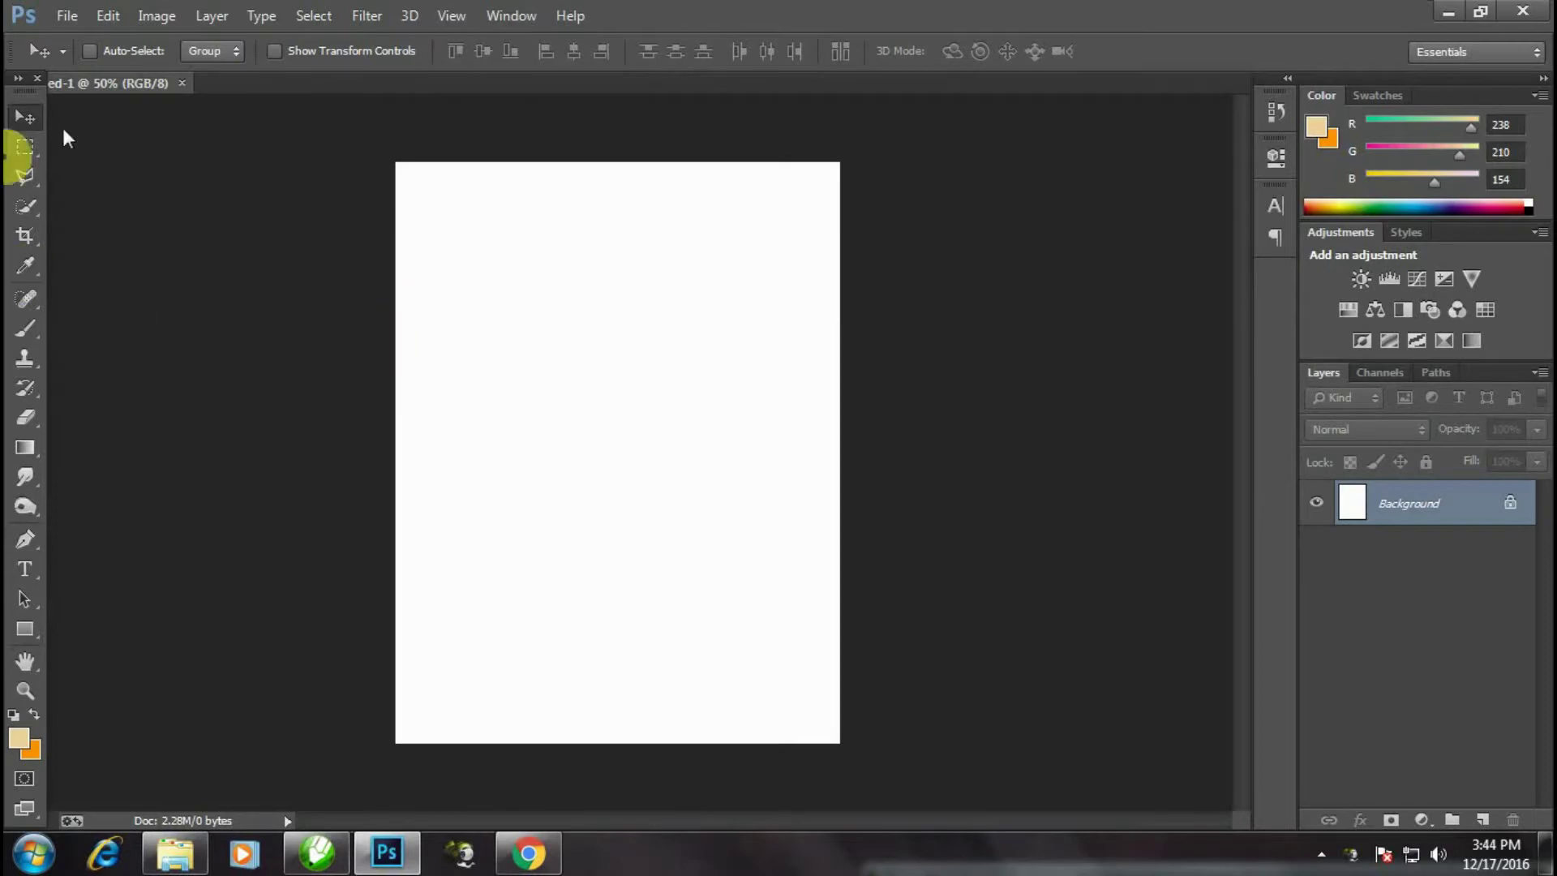
click(67, 16)
click(91, 62)
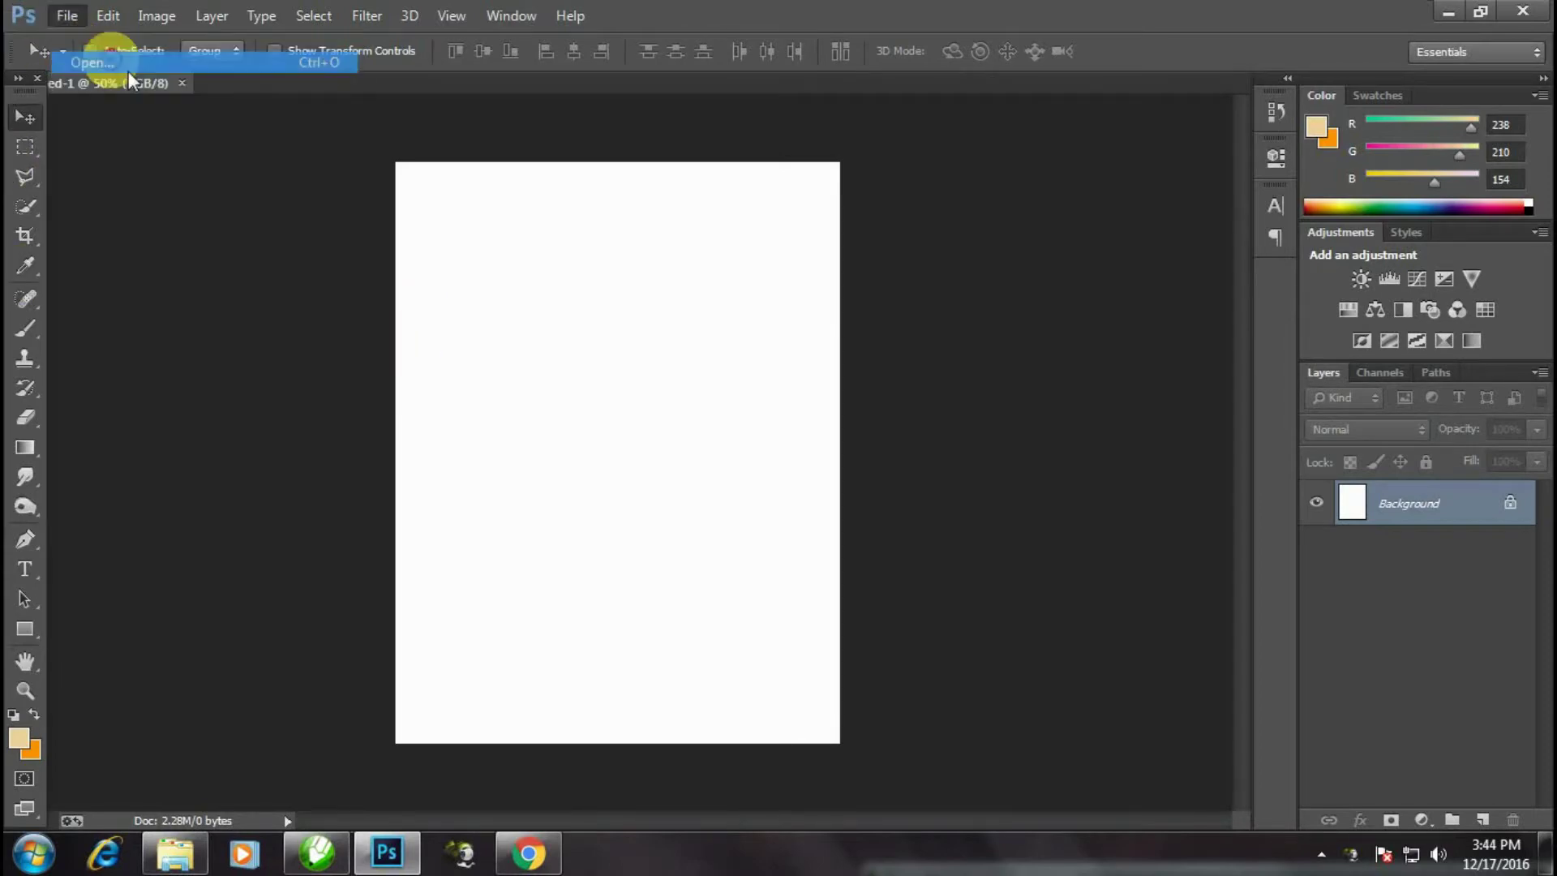
mouse_move(792, 341)
mouse_down()
mouse_move(790, 640)
mouse_move(788, 553)
mouse_up()
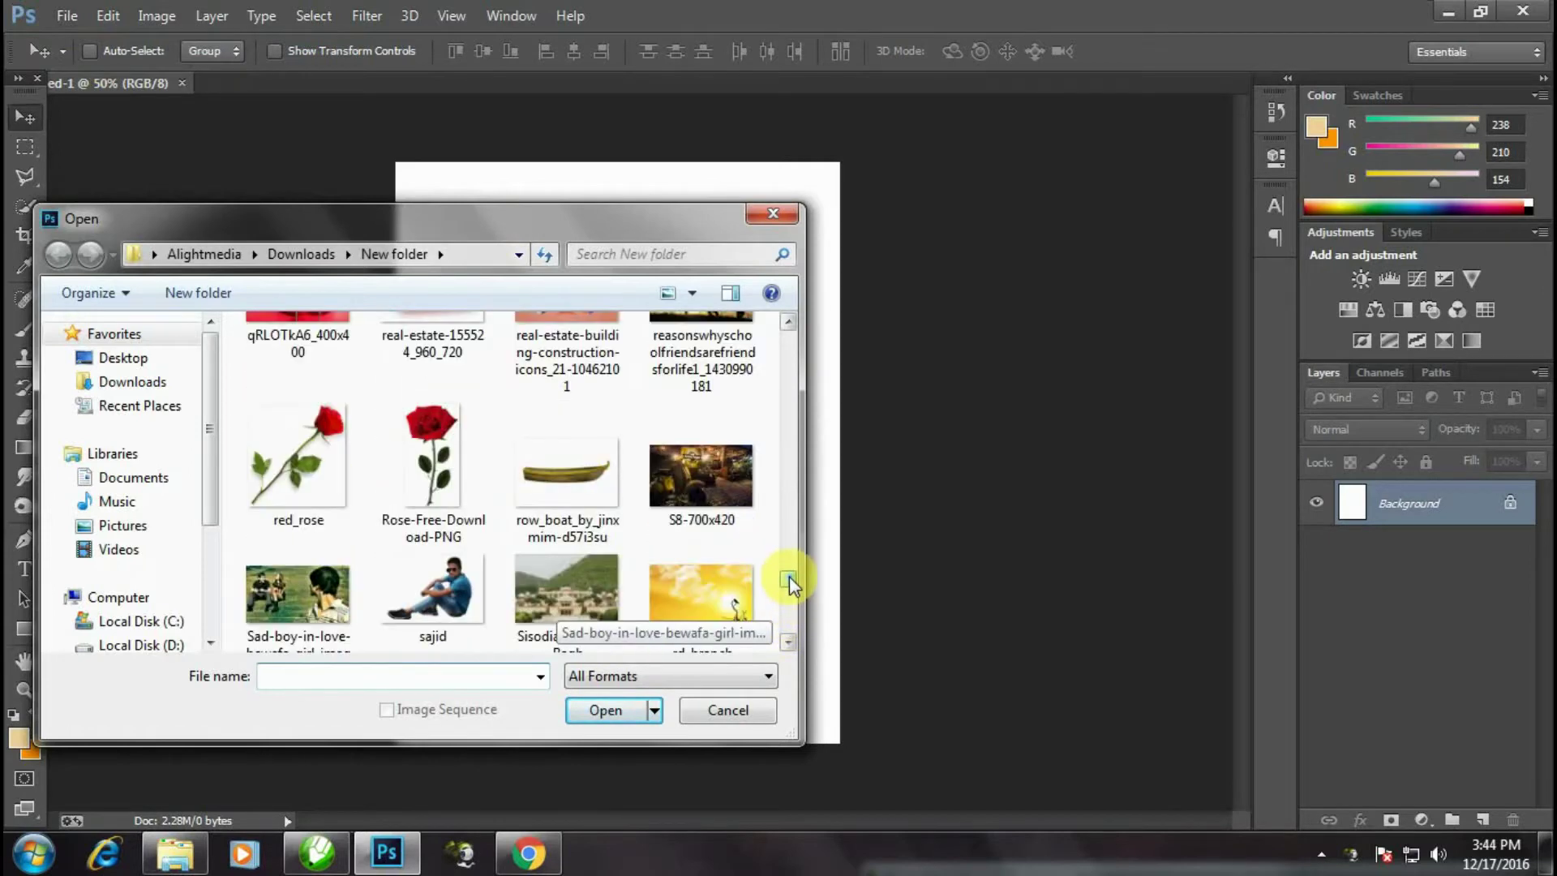
click(432, 584)
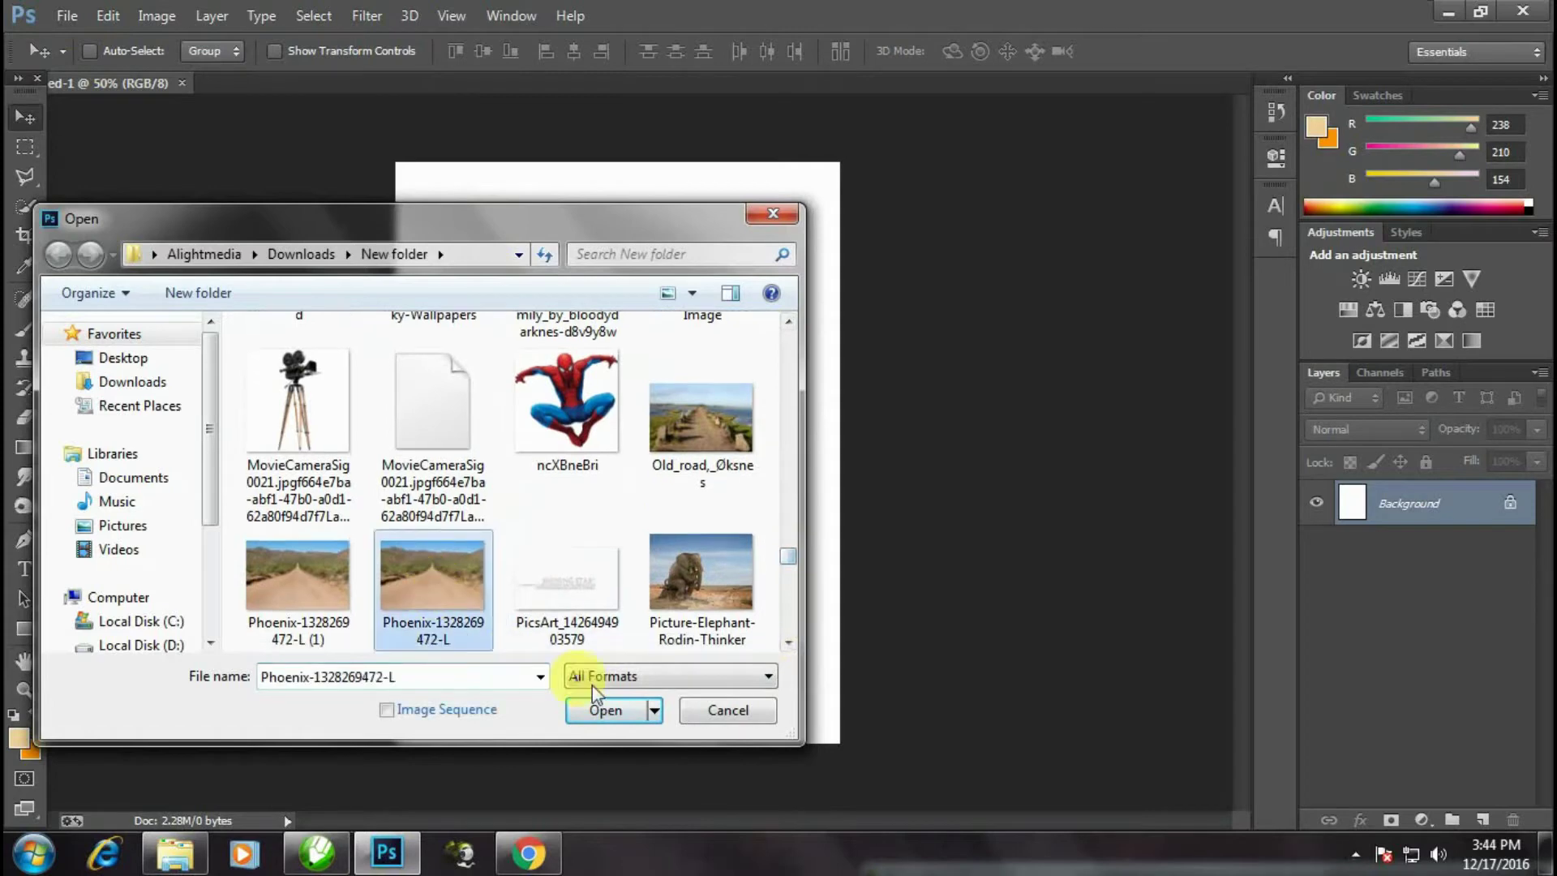
click(605, 709)
click(128, 84)
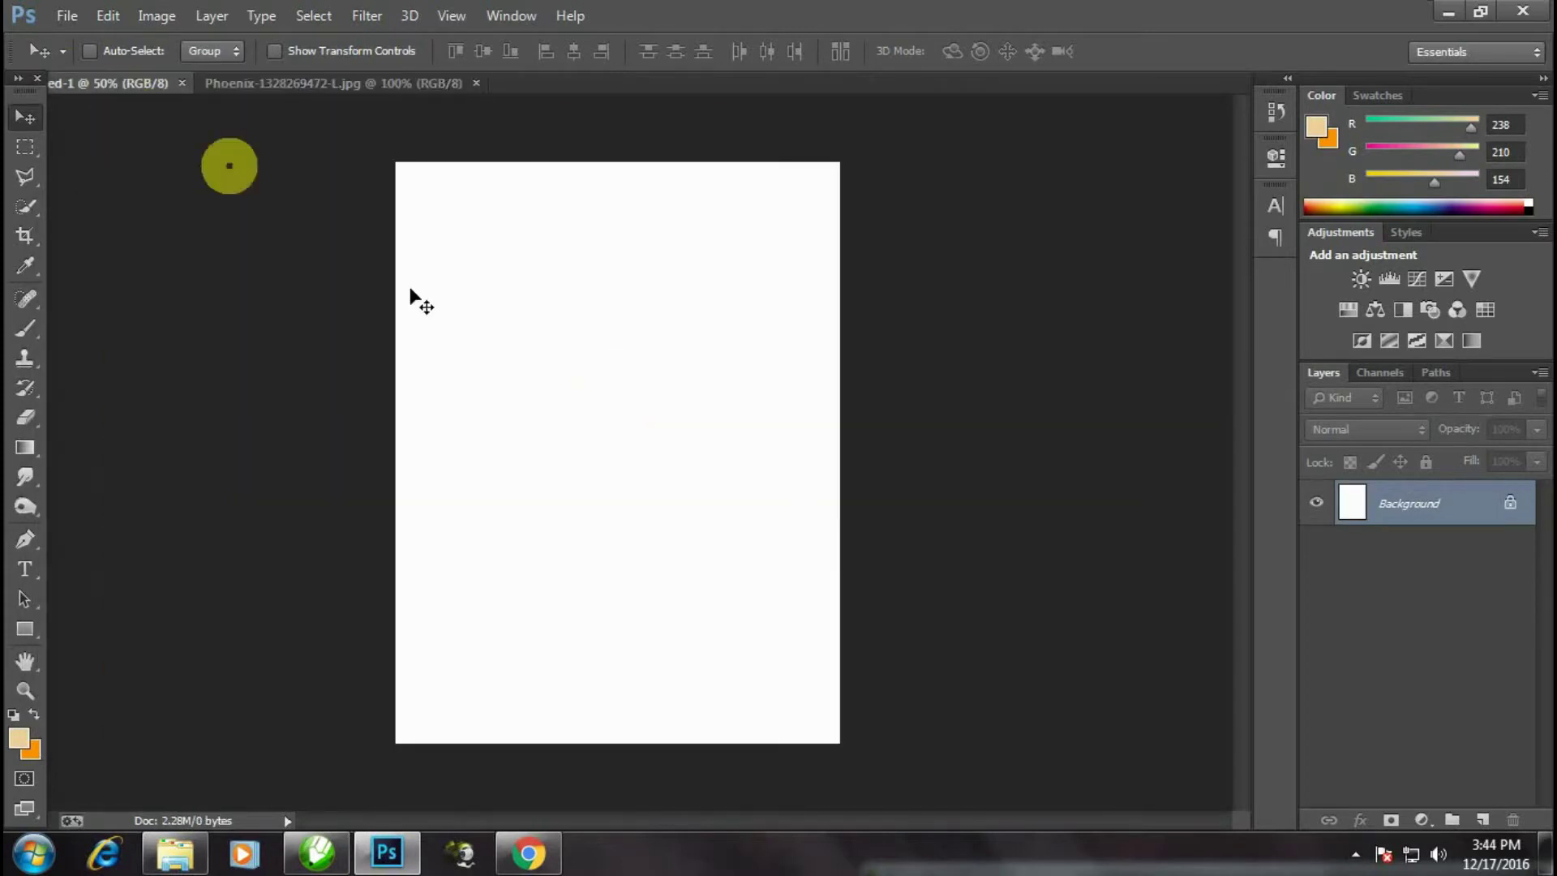
- Add a Solid Color fill layer in dark grey (#606060)
click(1423, 822)
click(1108, 323)
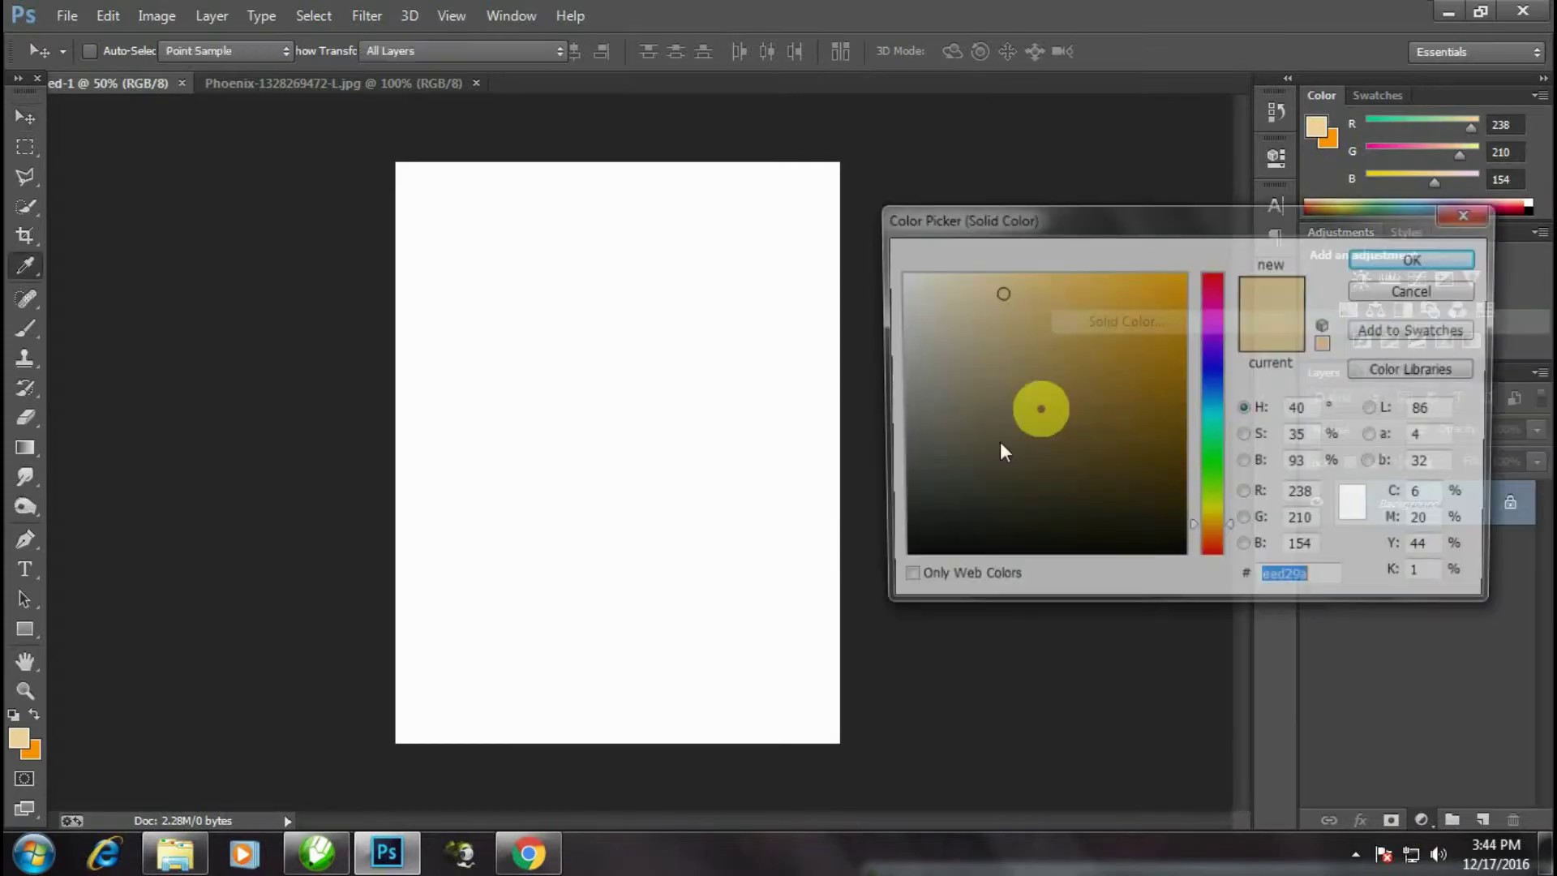
click(896, 519)
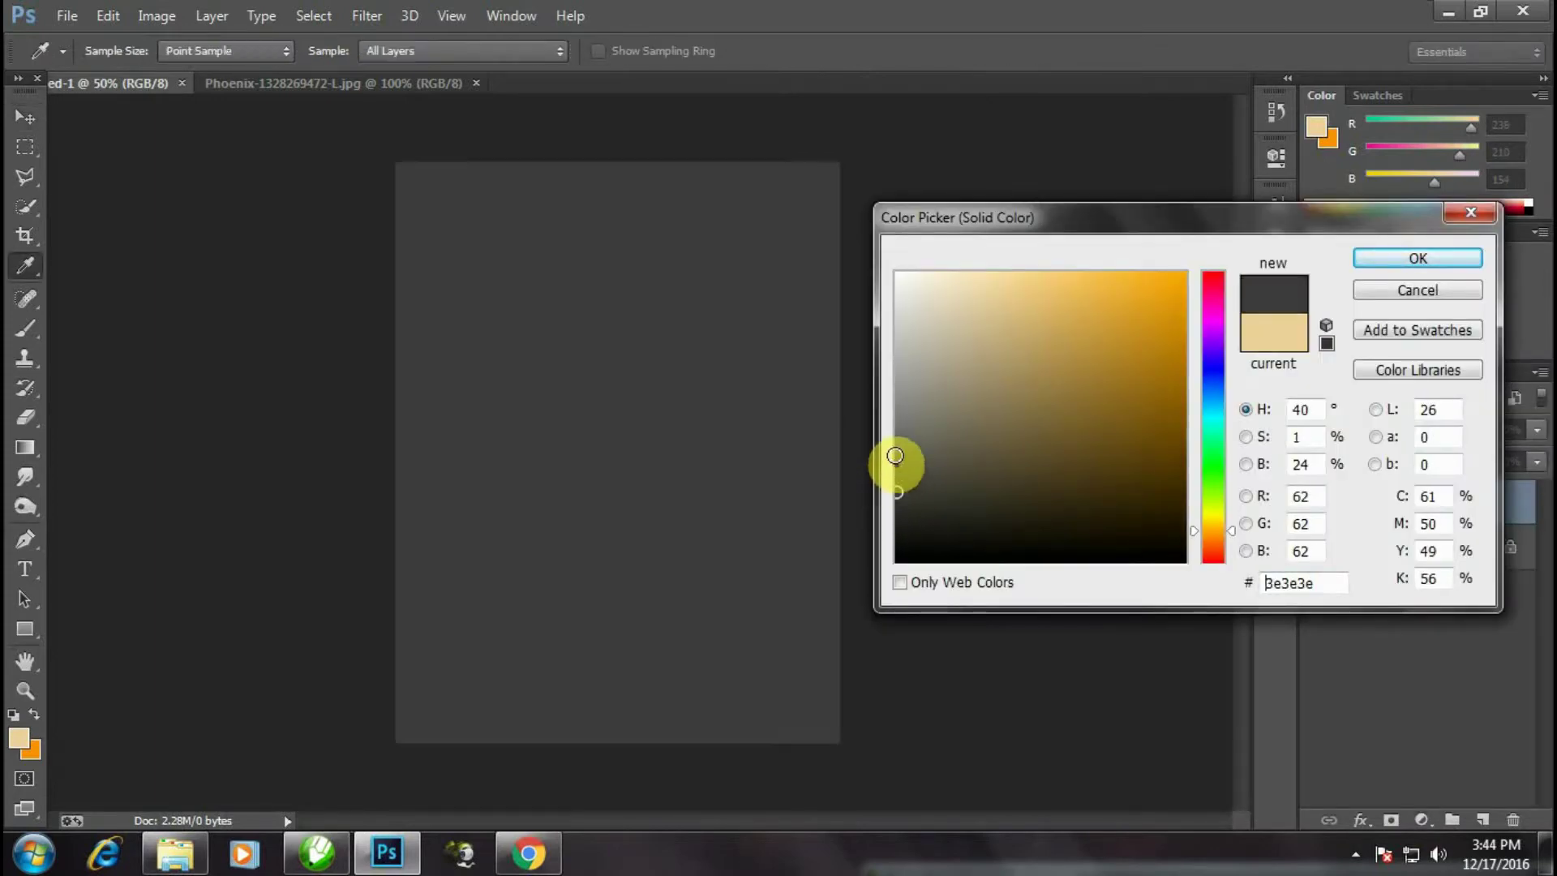
drag(898, 522, 899, 472)
click(1417, 258)
- Drag the desert road photo into the new document with the Move tool
key(v)
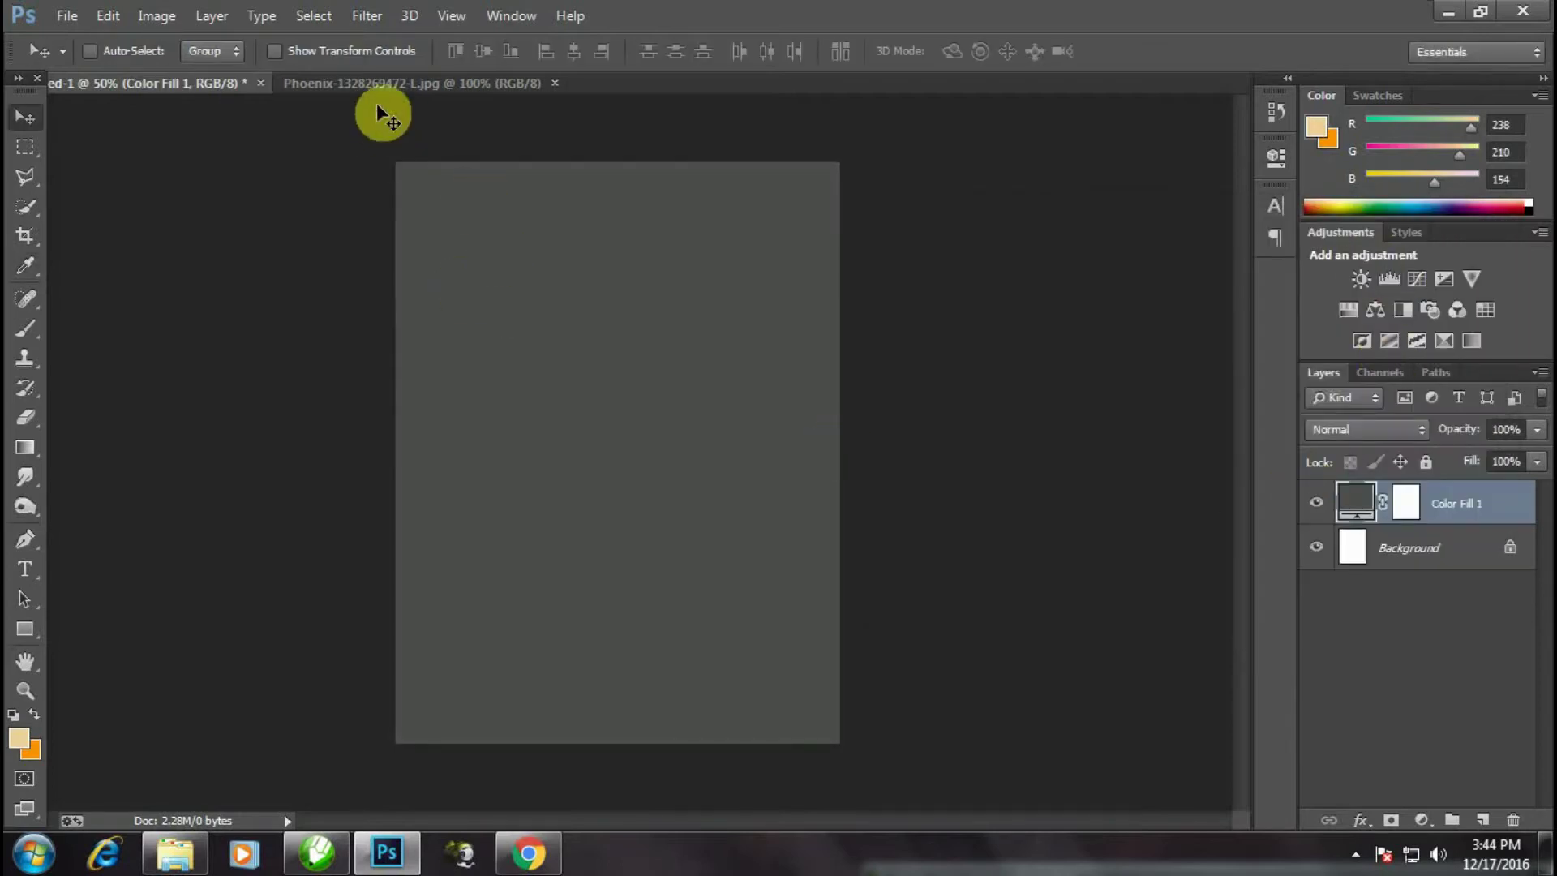
click(373, 82)
mouse_move(501, 305)
mouse_down()
mouse_move(207, 117)
mouse_move(529, 488)
mouse_up()
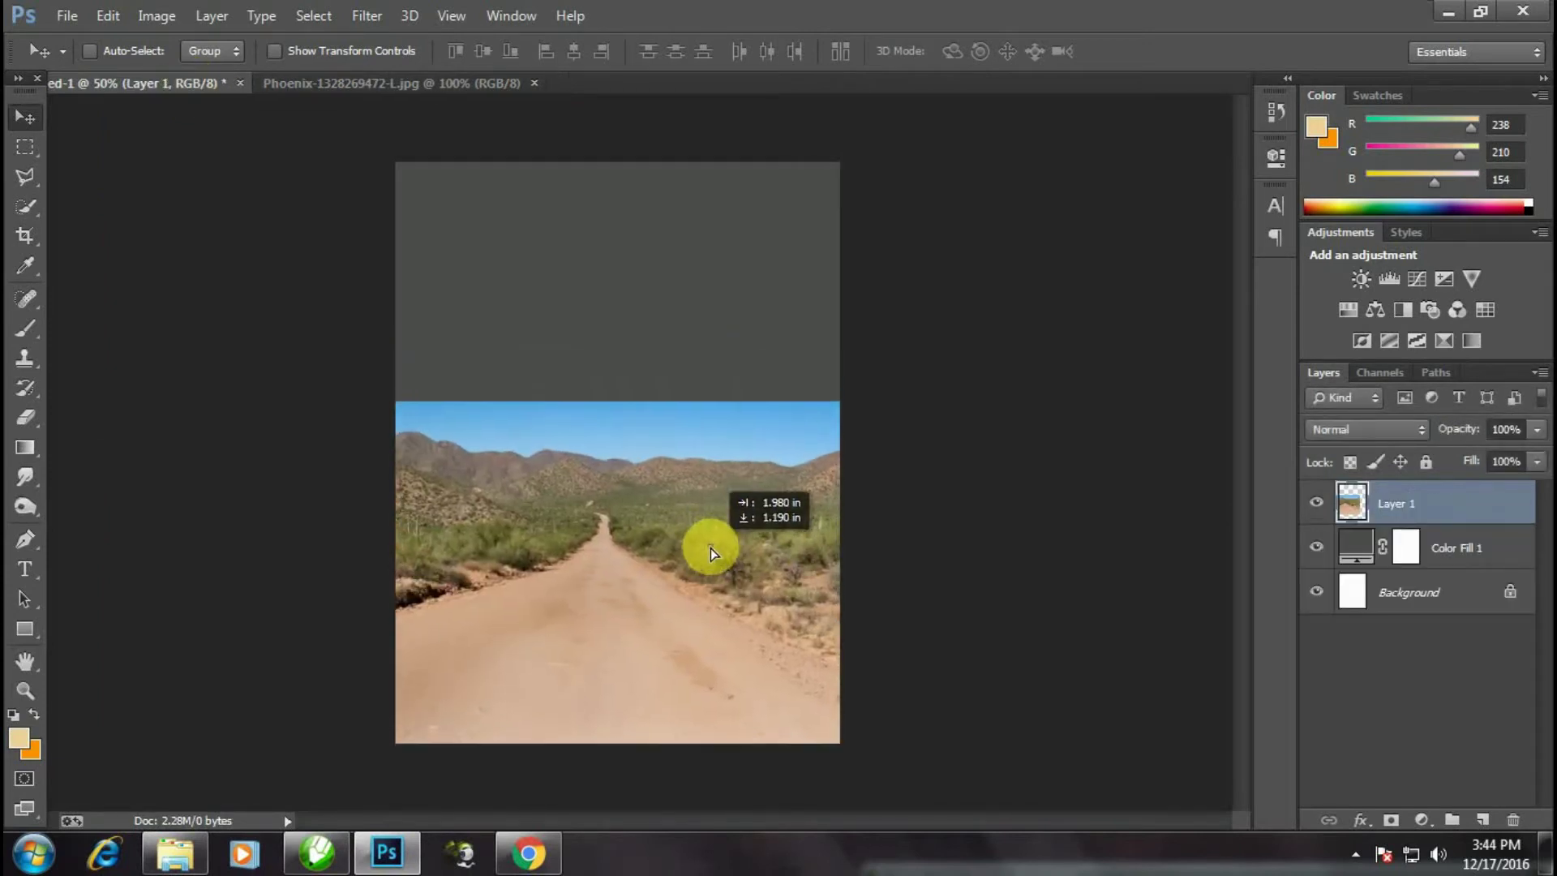
- Stretch the road photo across the canvas width and squash it to about 70% height
key(ctrl+t)
drag(604, 517, 691, 569)
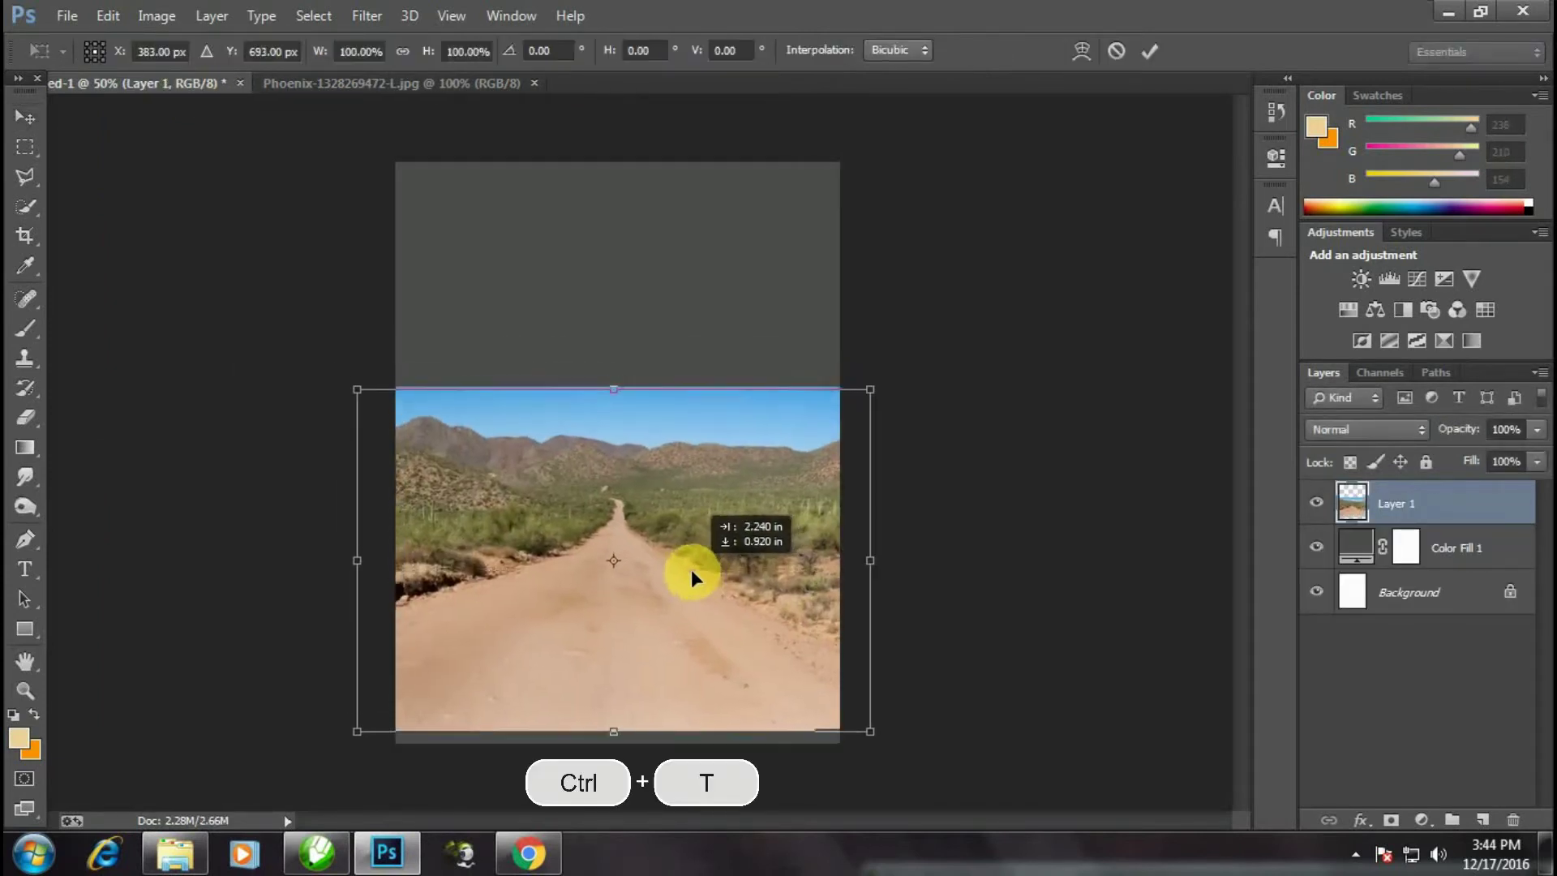
drag(617, 400, 647, 500)
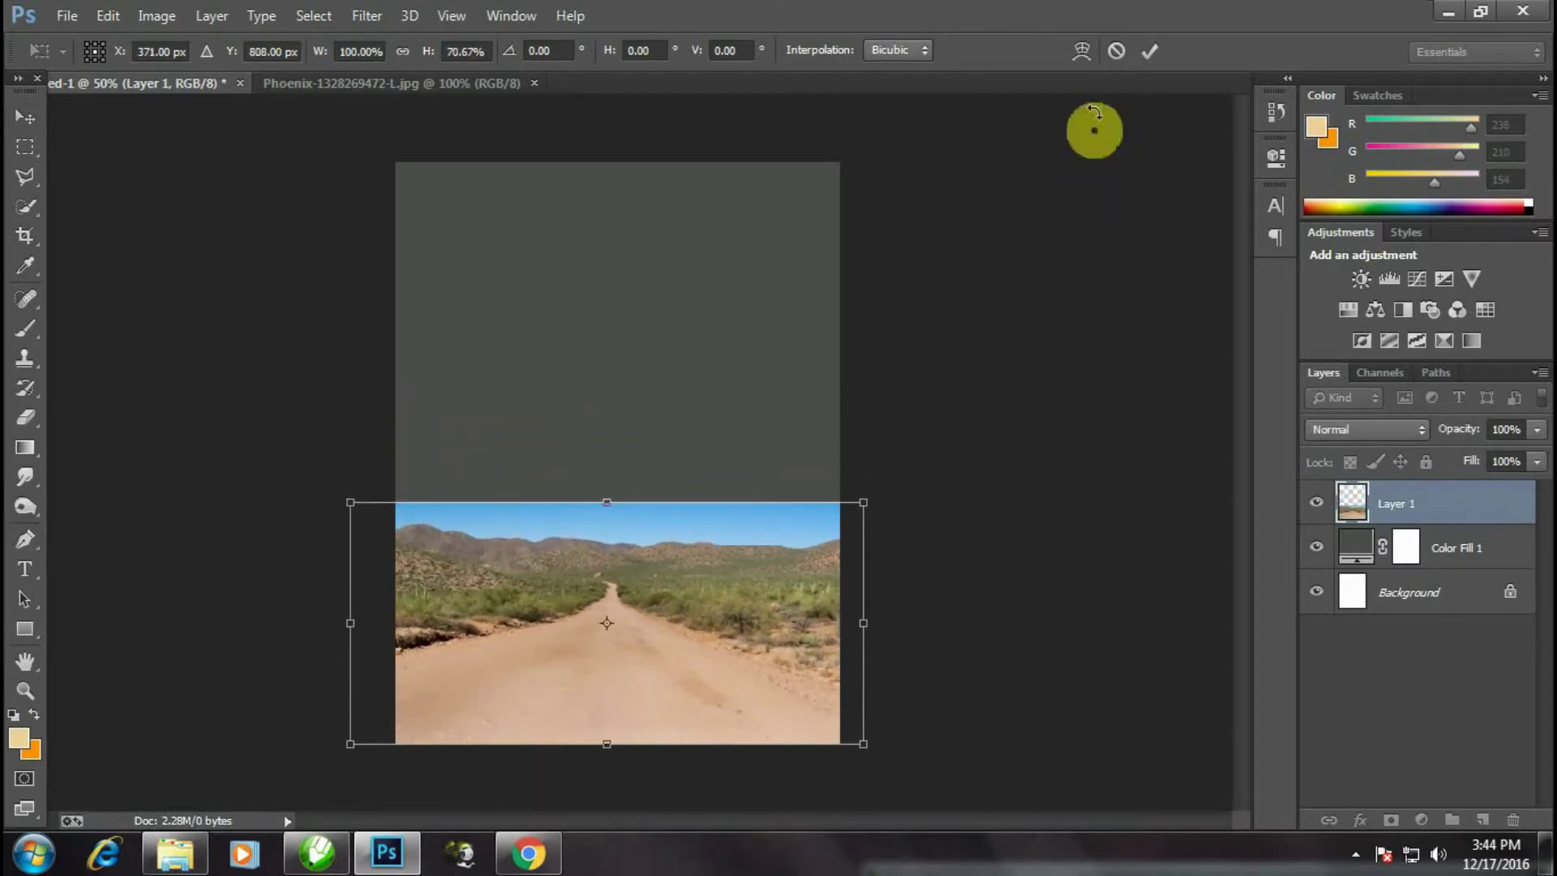
click(1150, 50)
key(ctrl+plus)
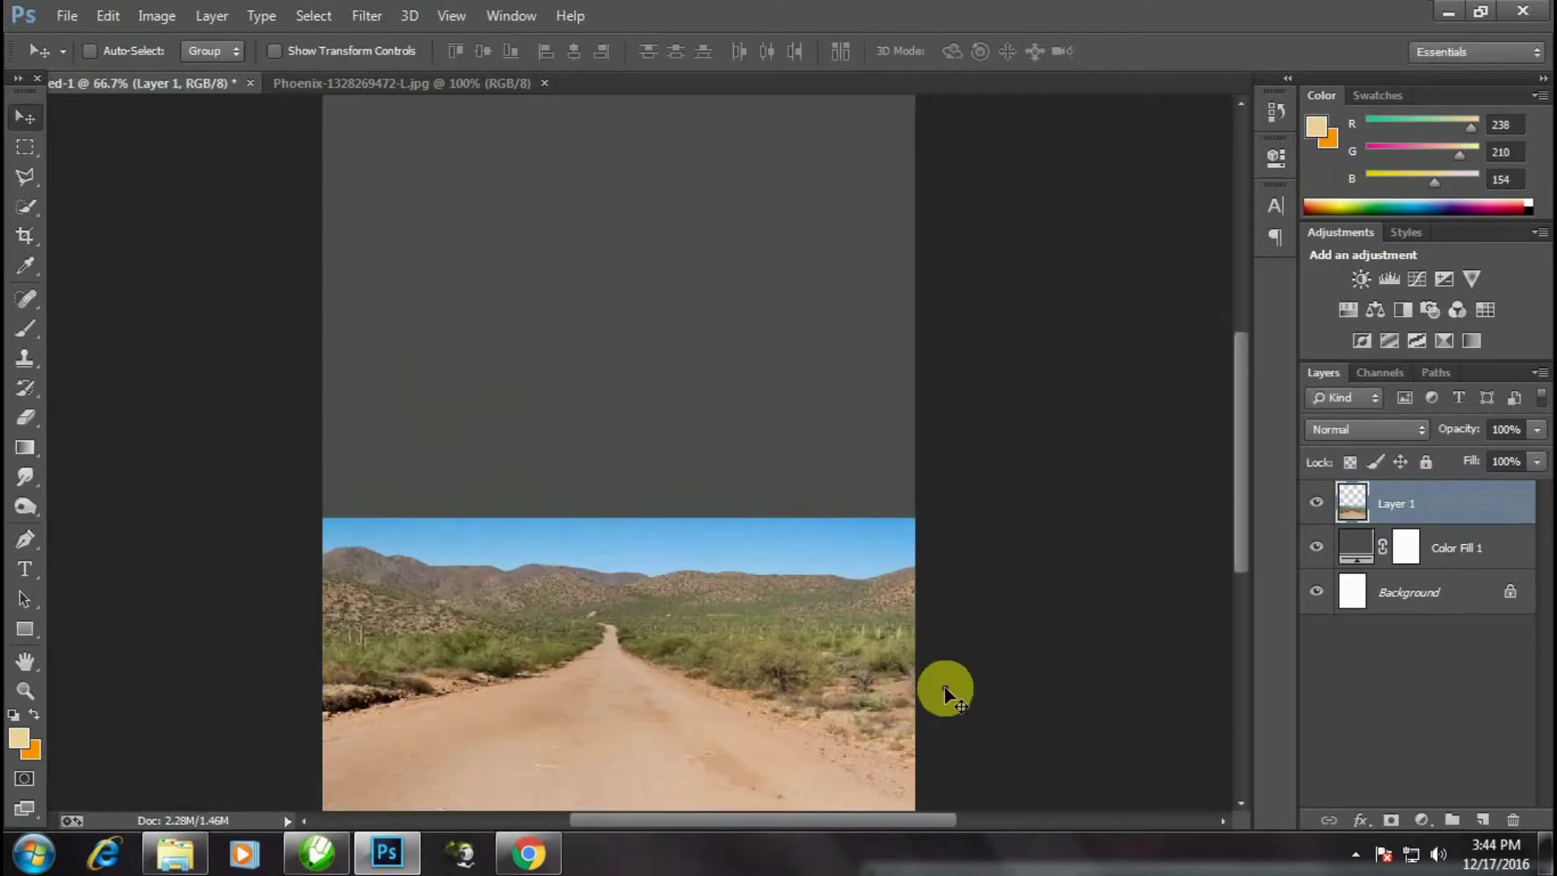
scroll(916, 552, down, 3)
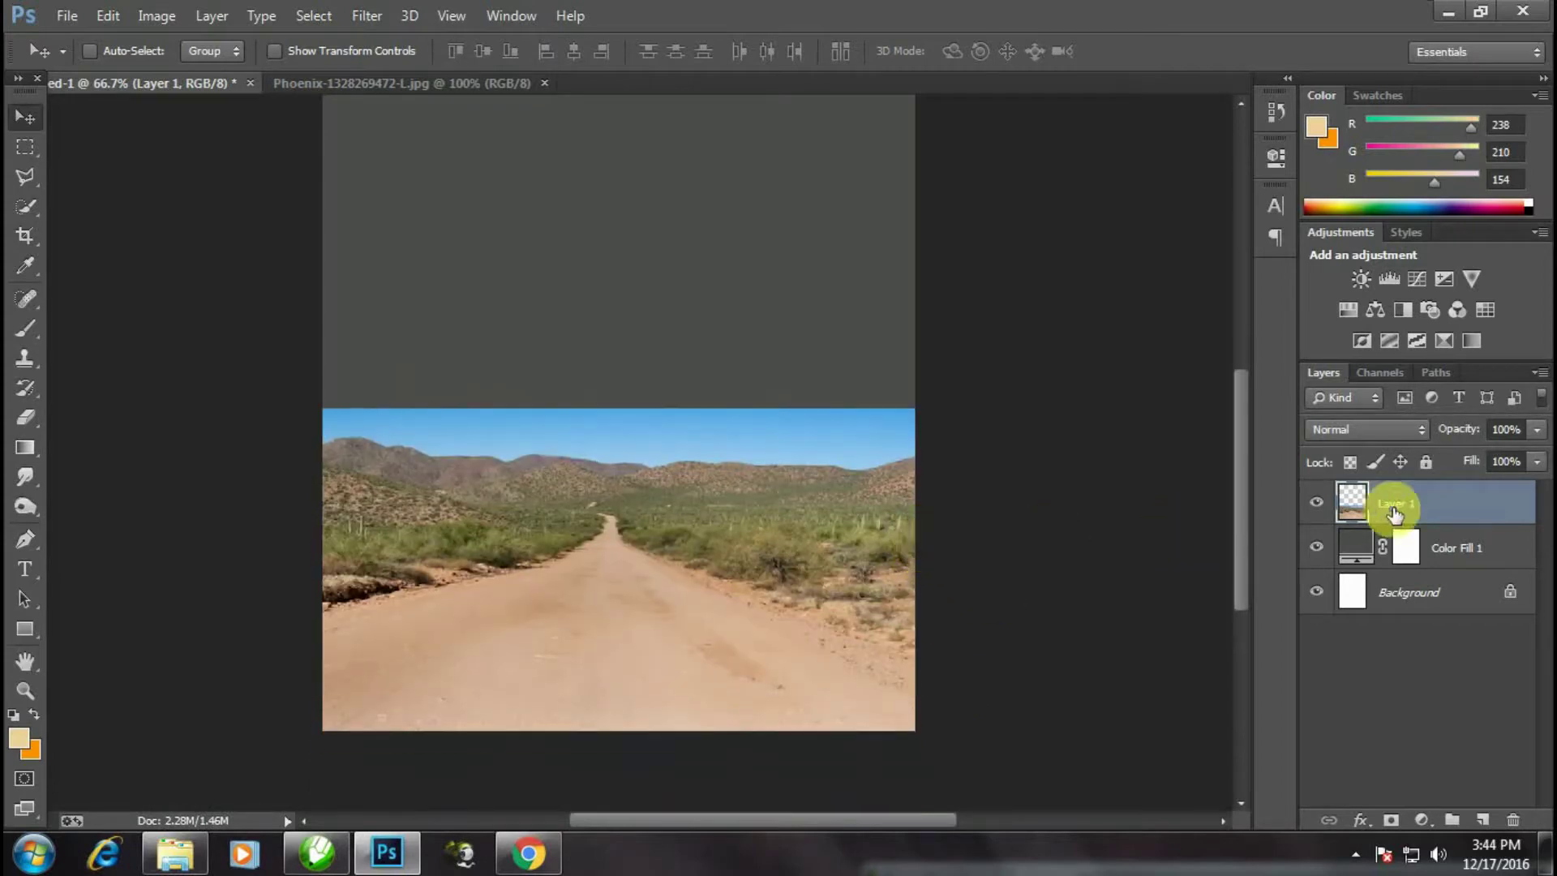
click(1421, 819)
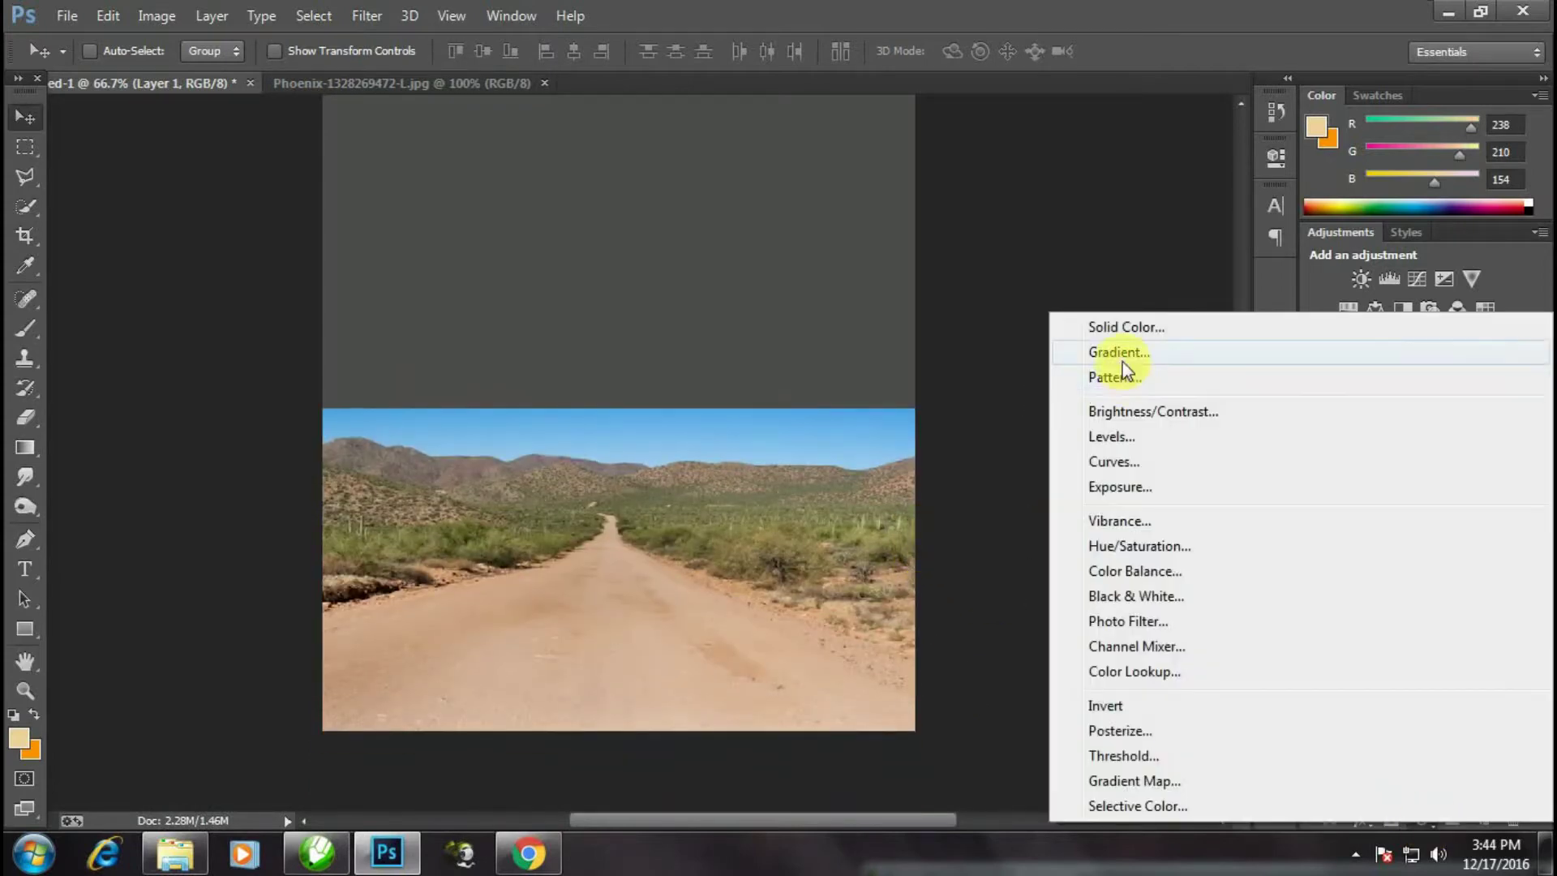
- Mask Layer 1 with gradients that fade its sky and mountains into the grey background
click(991, 369)
click(1391, 818)
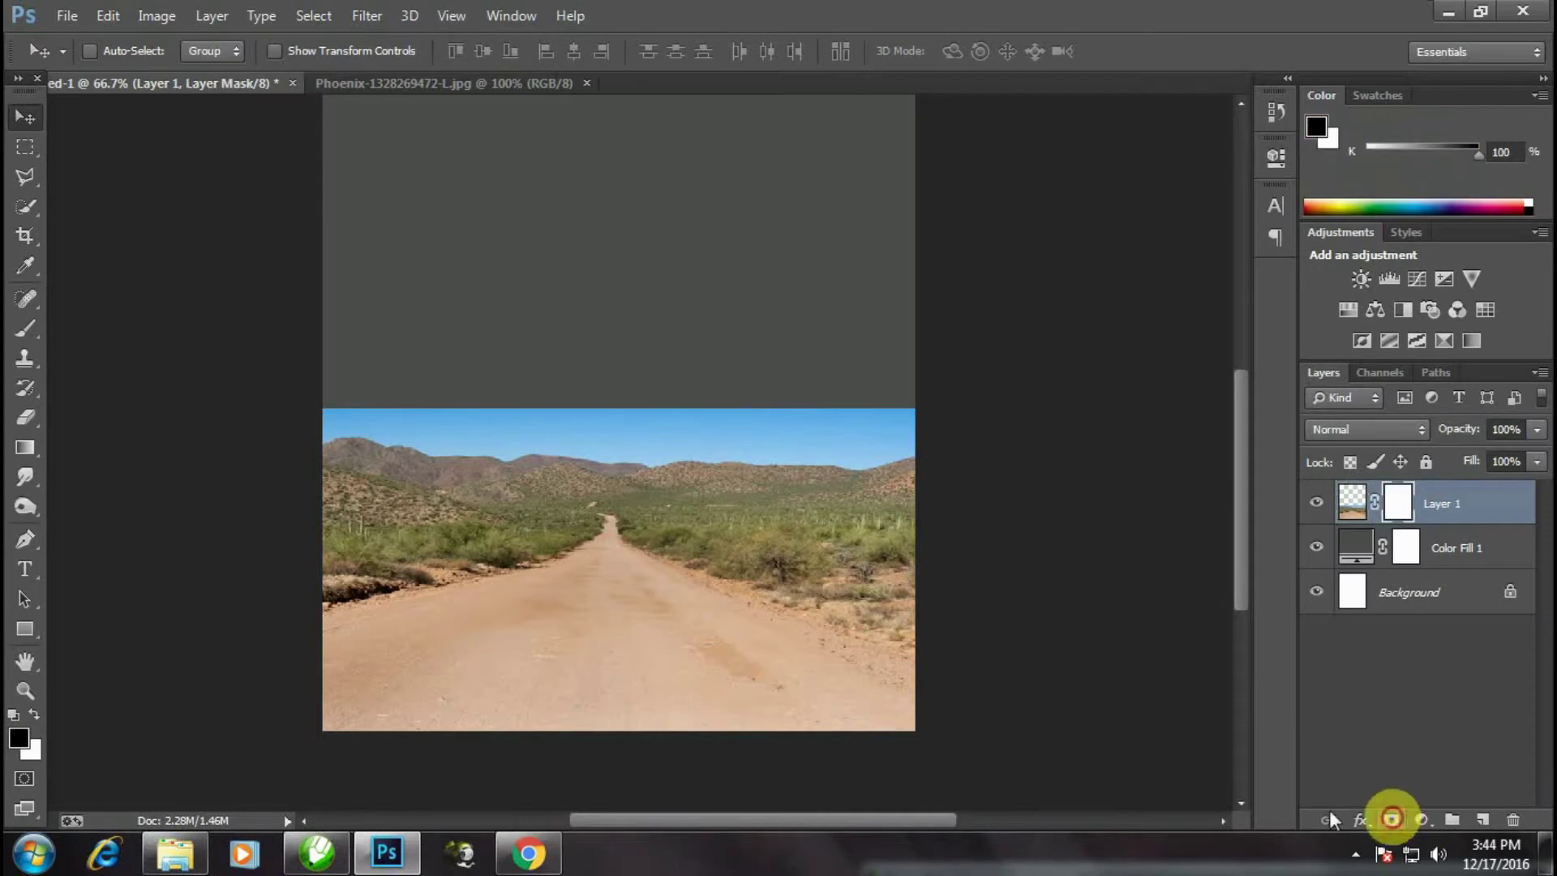
click(25, 447)
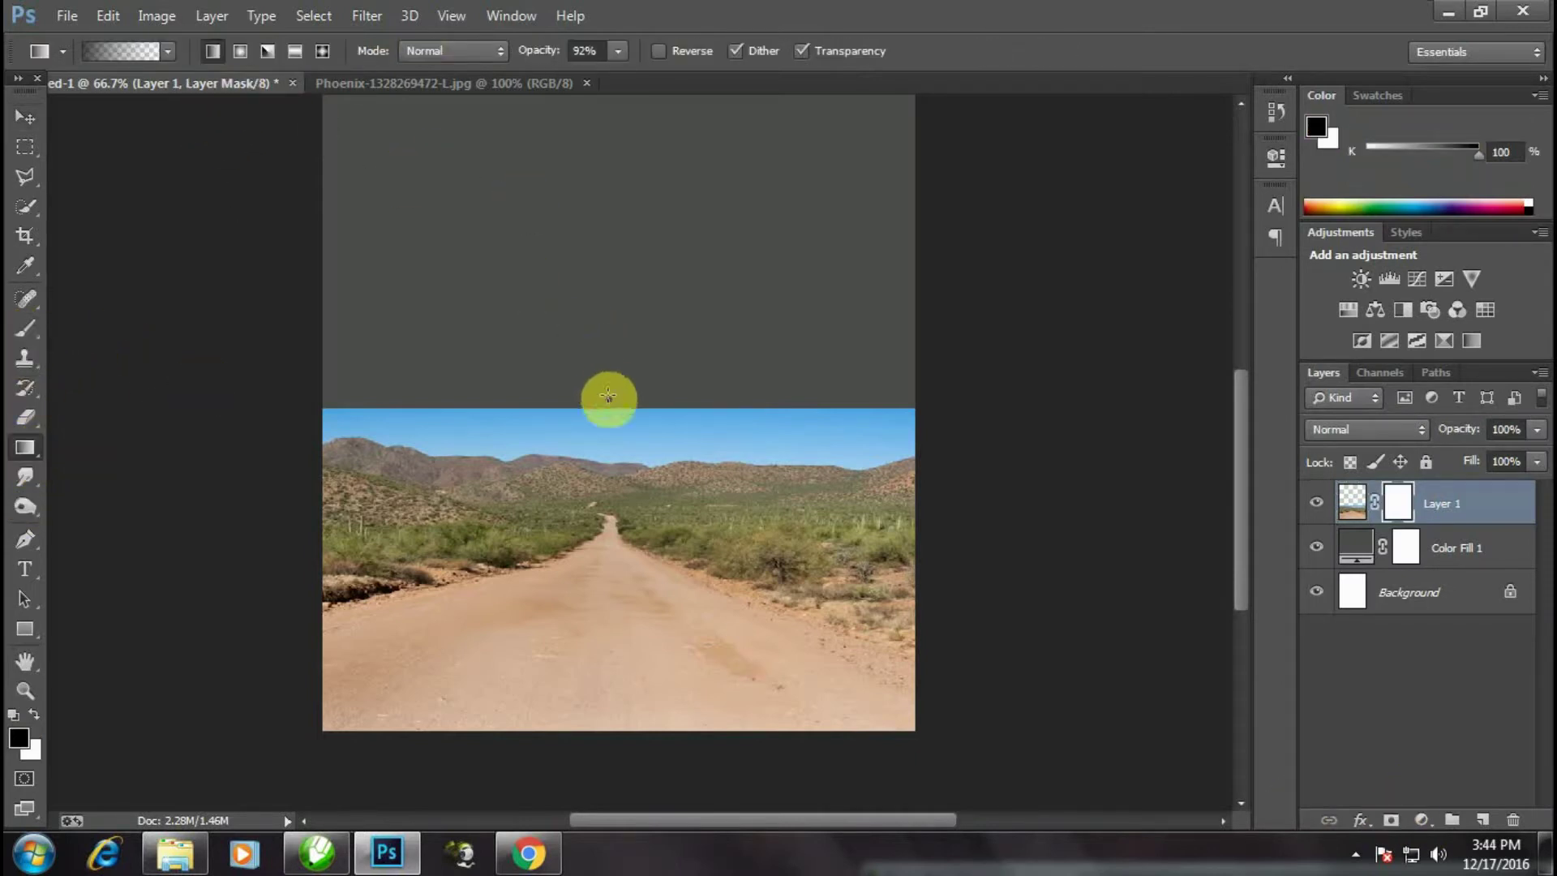
drag(608, 396, 601, 533)
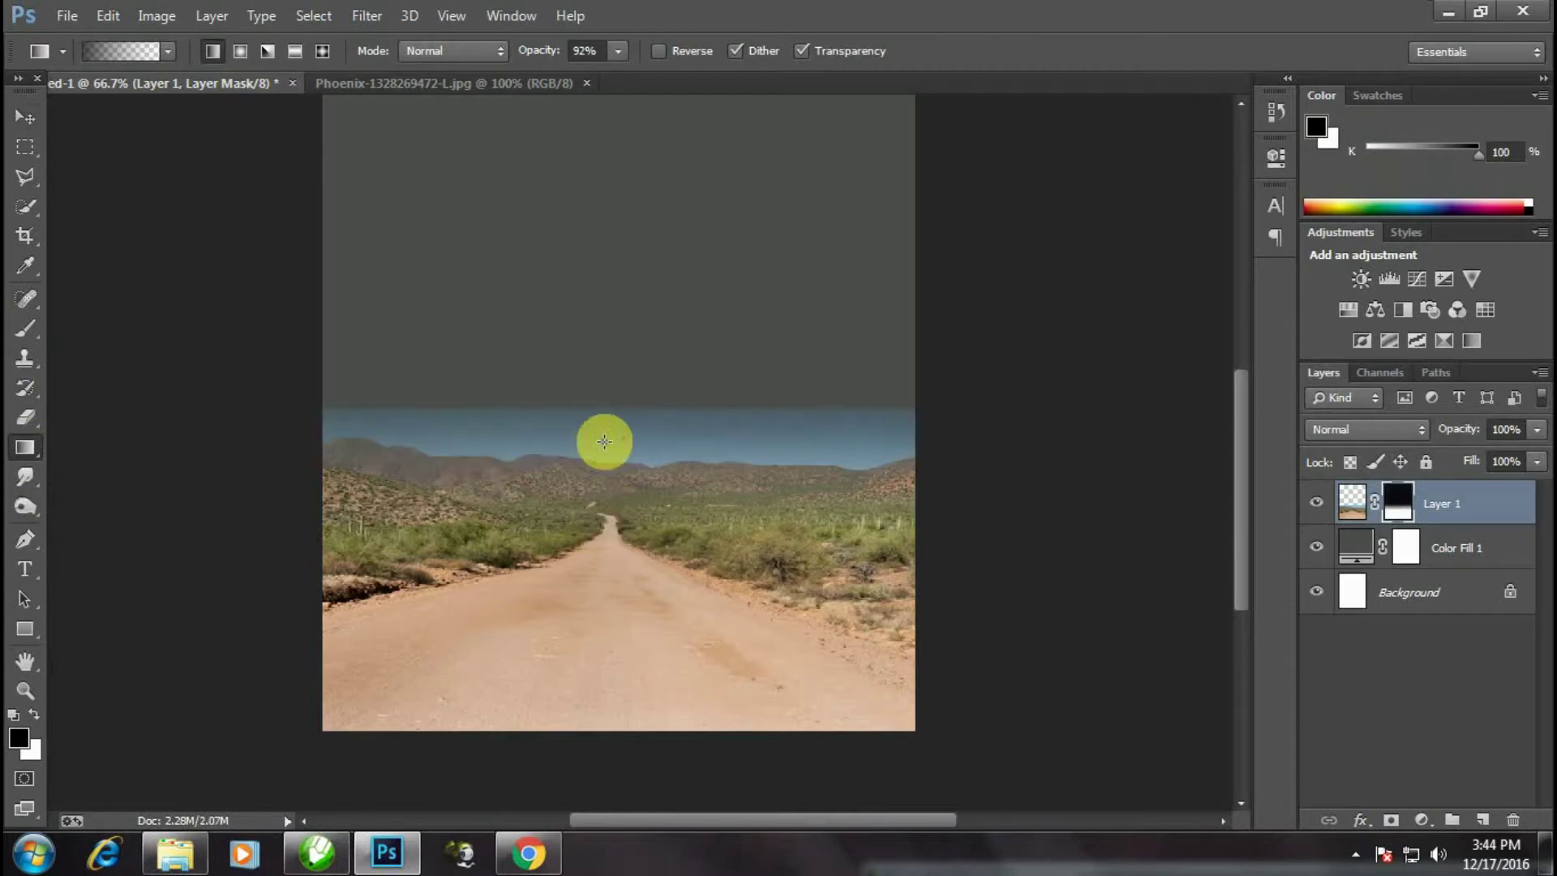
drag(605, 442, 612, 584)
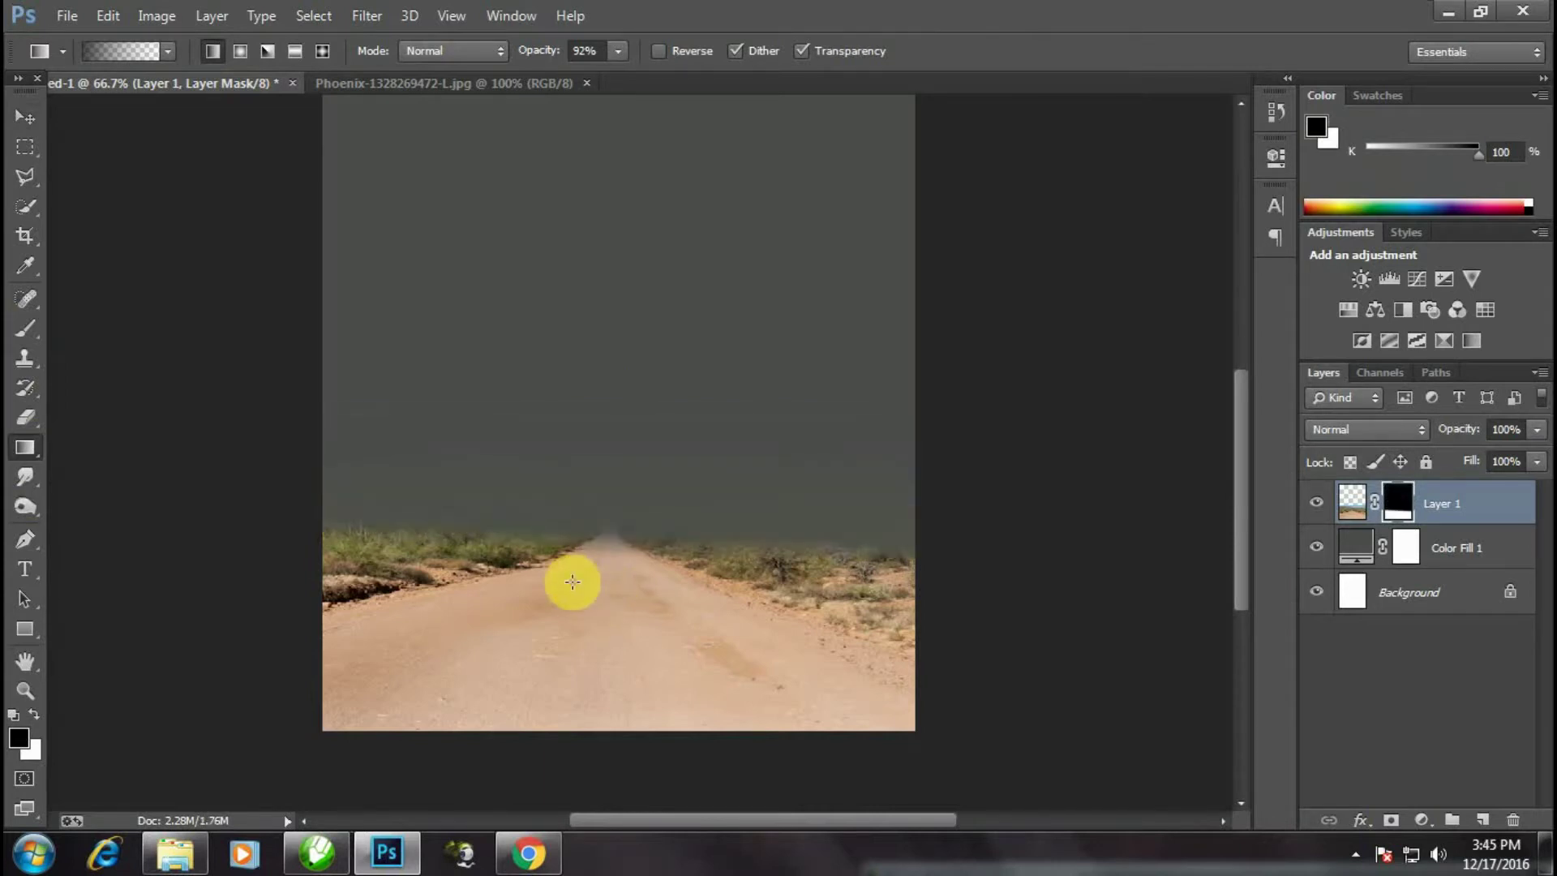
drag(608, 446, 608, 534)
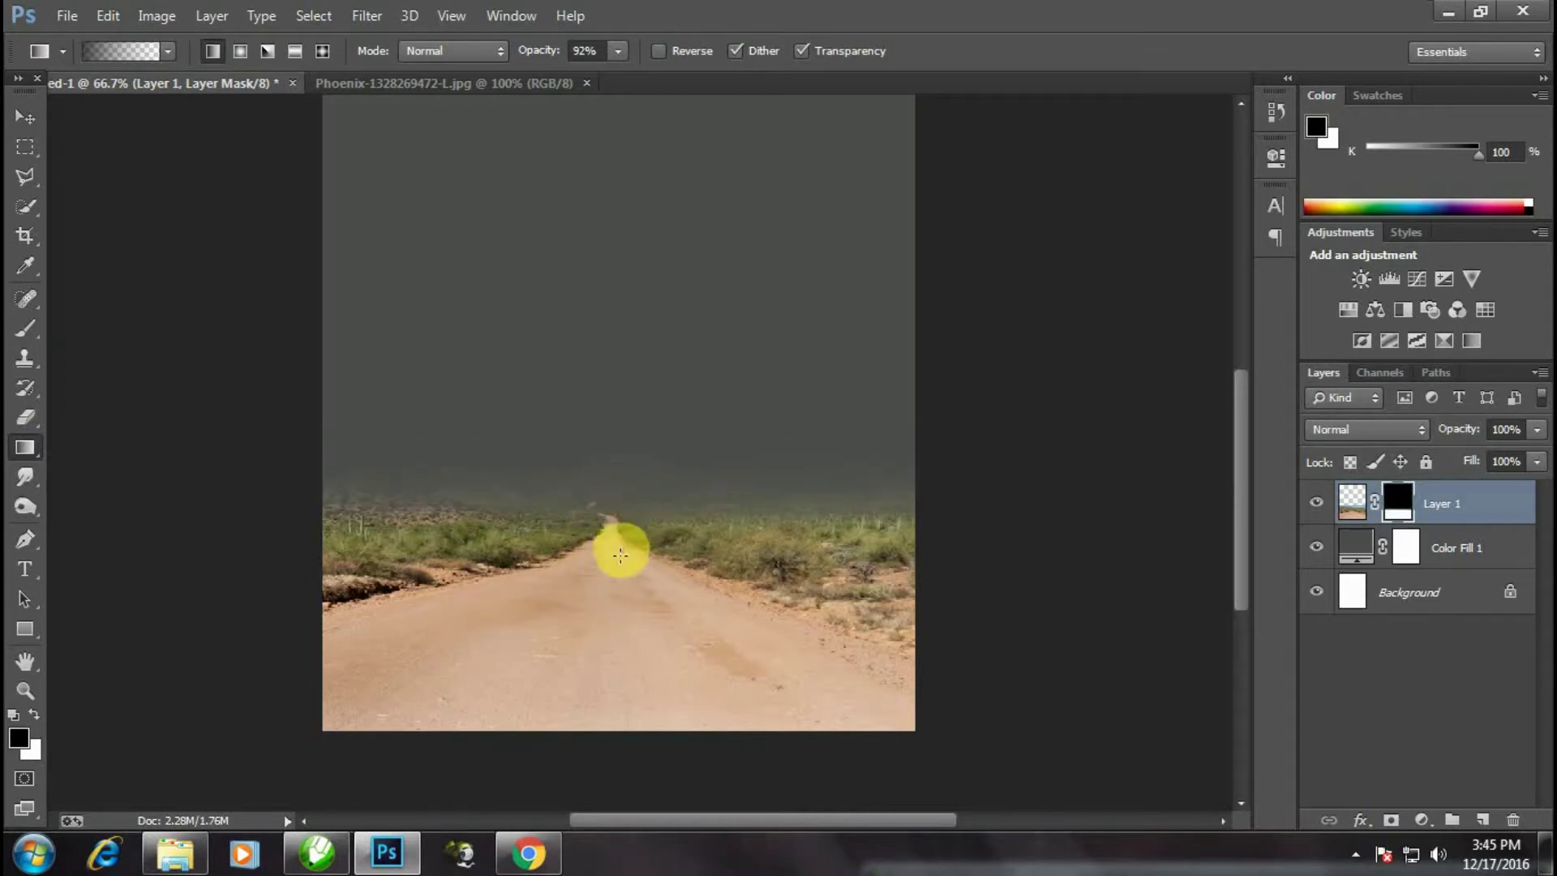
click(23, 118)
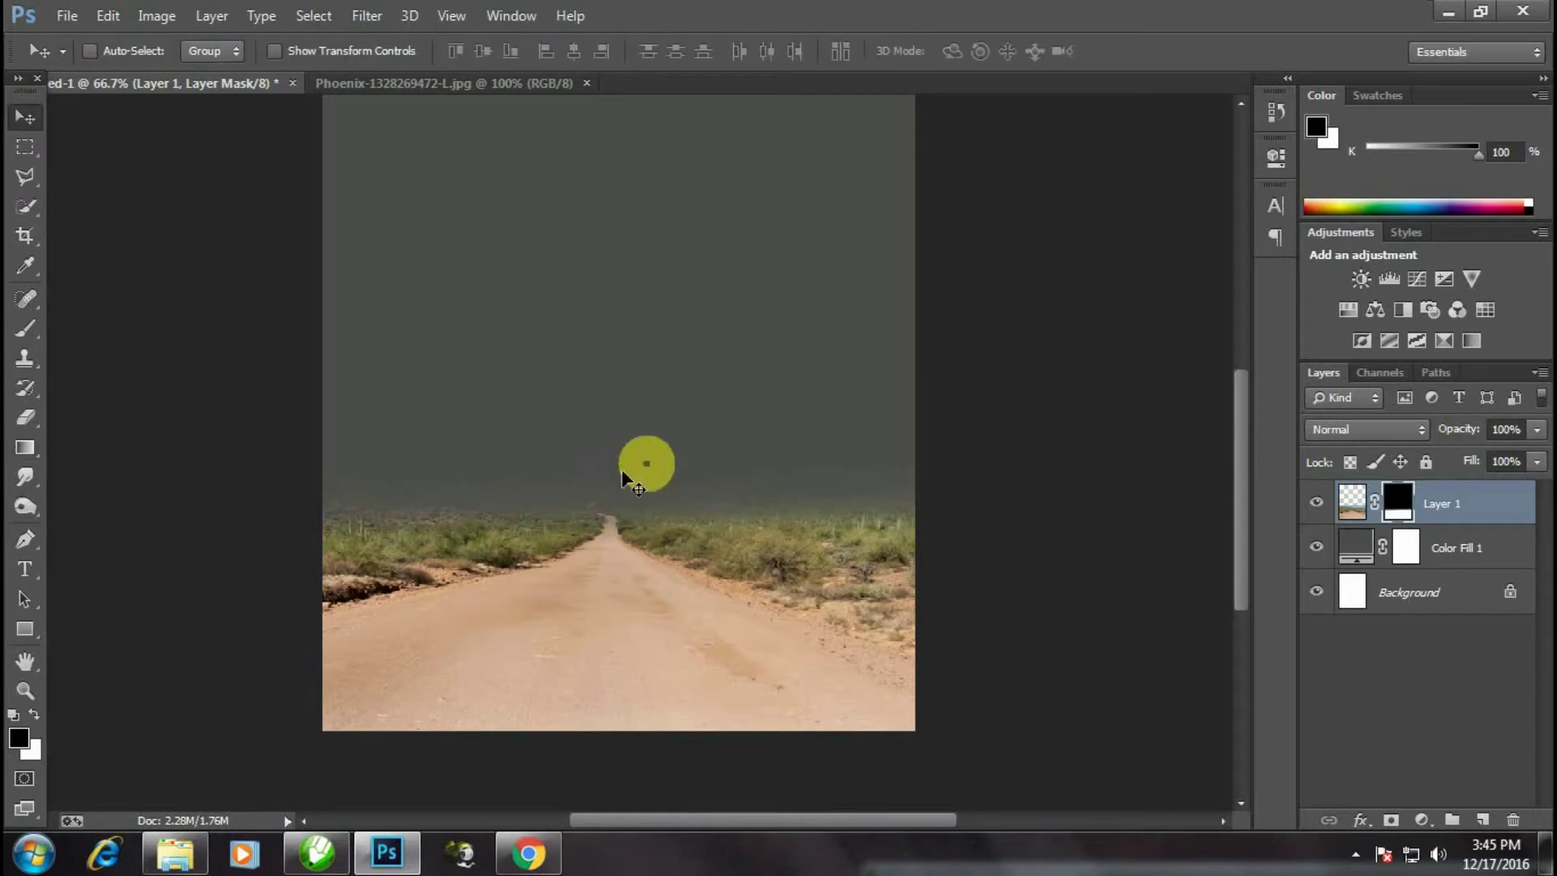
- Add a Curves adjustment layer bent downward to darken the road image
click(1409, 821)
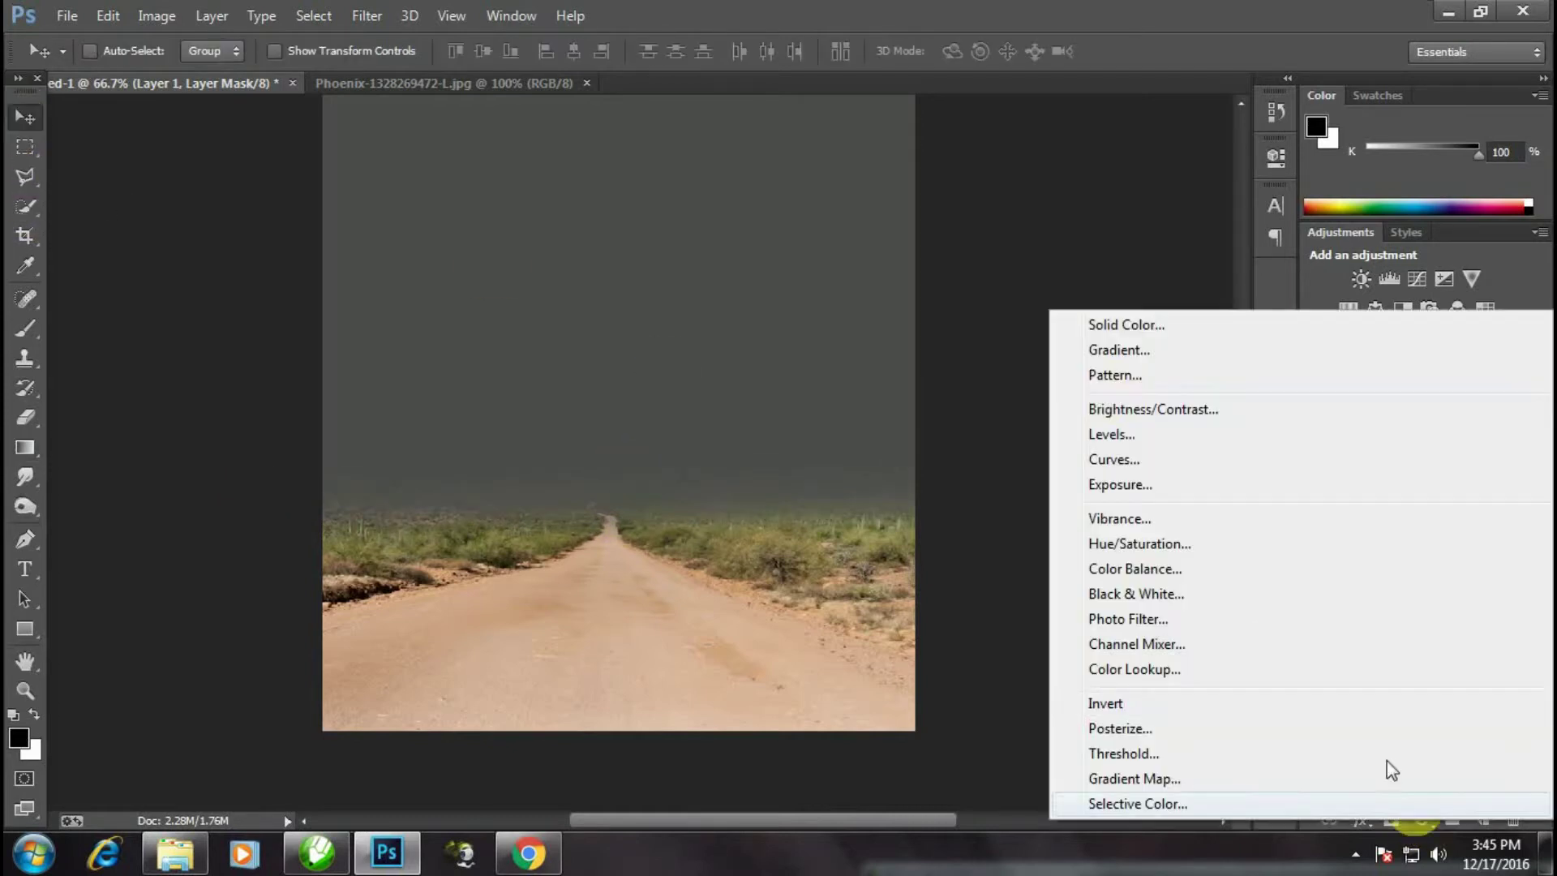
click(1123, 461)
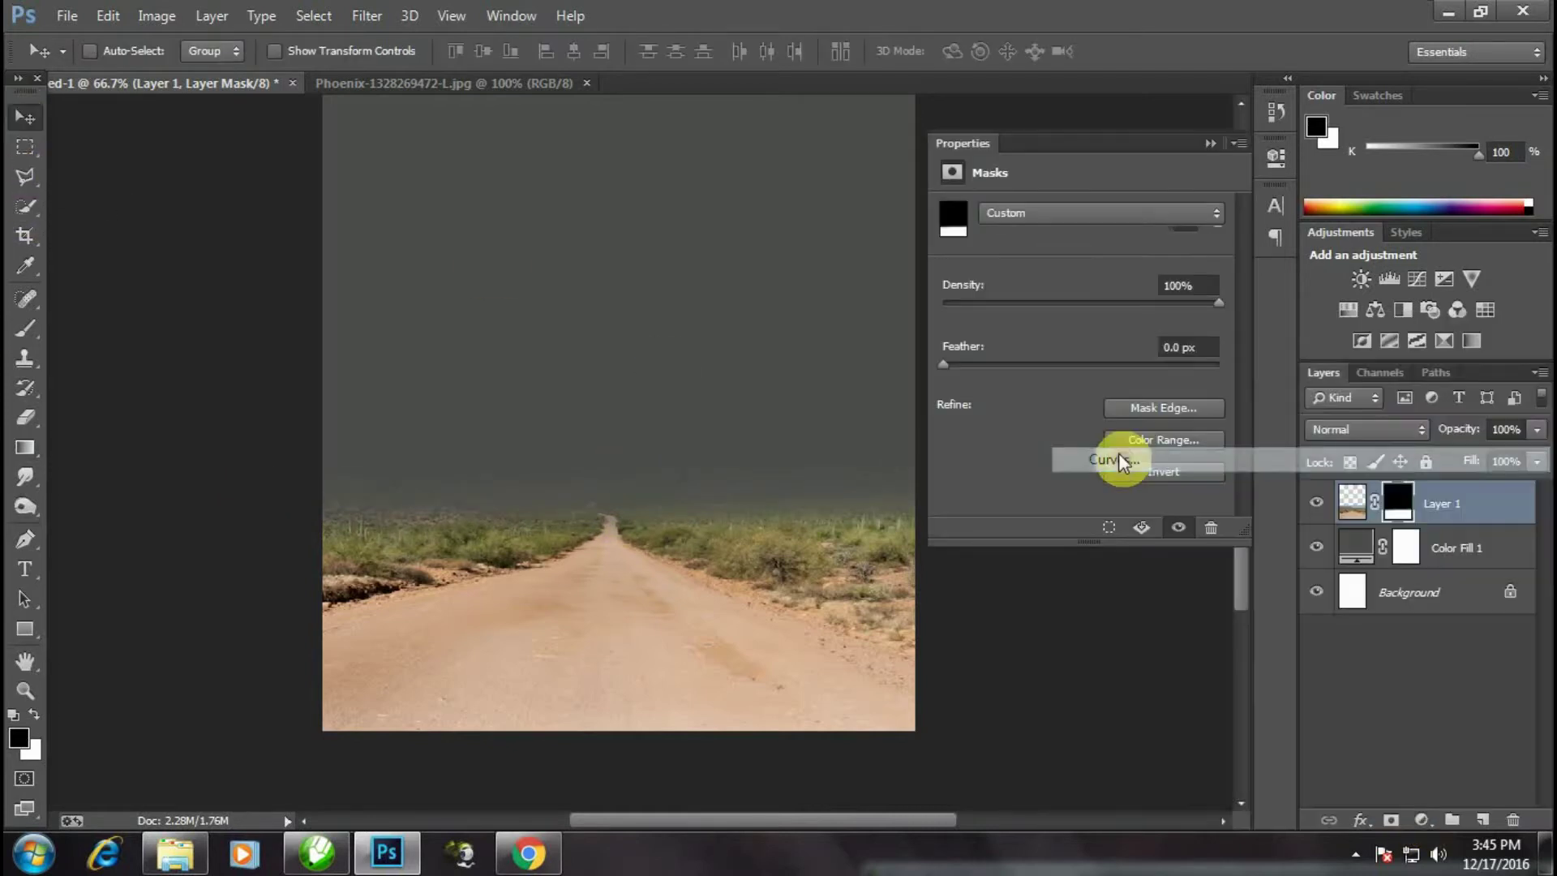
drag(1214, 259, 1243, 300)
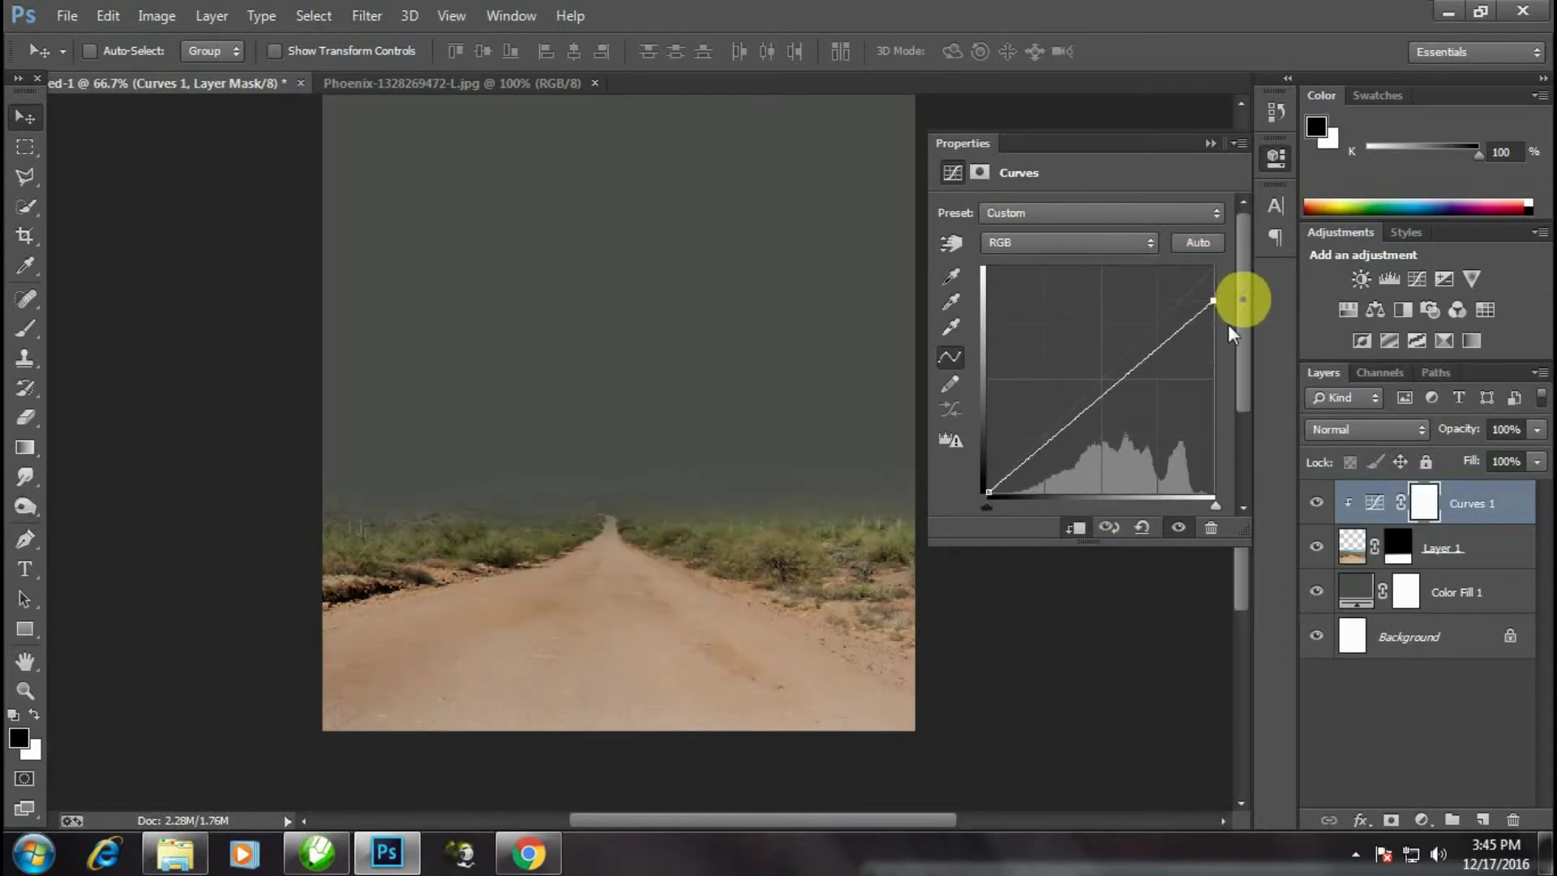
drag(1106, 393, 1119, 404)
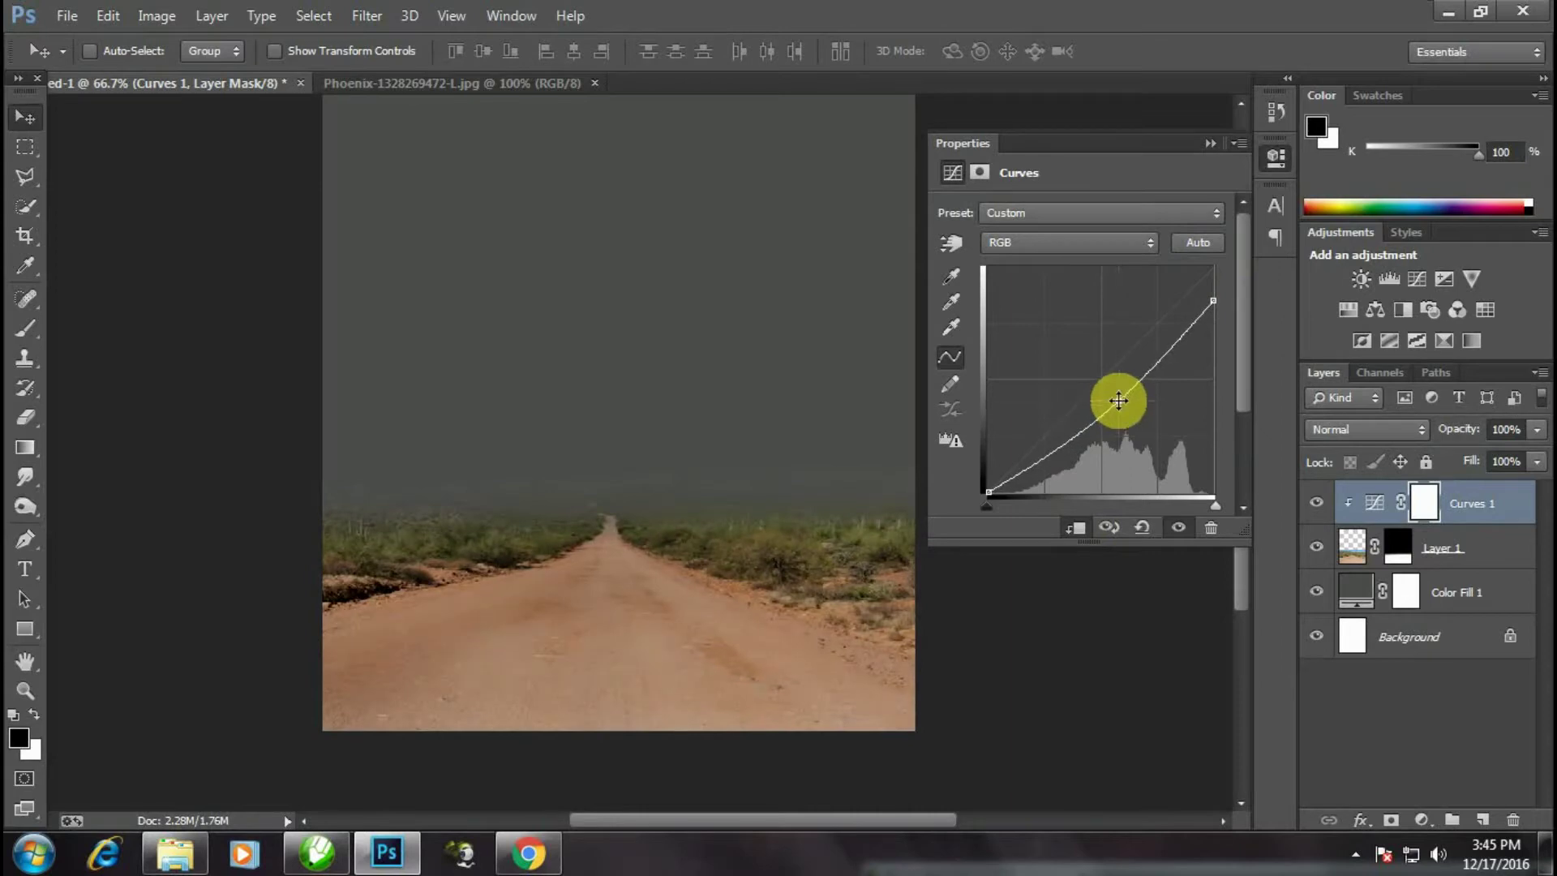
click(1208, 143)
- Add a Hue/Saturation adjustment layer with Saturation -21
click(1420, 822)
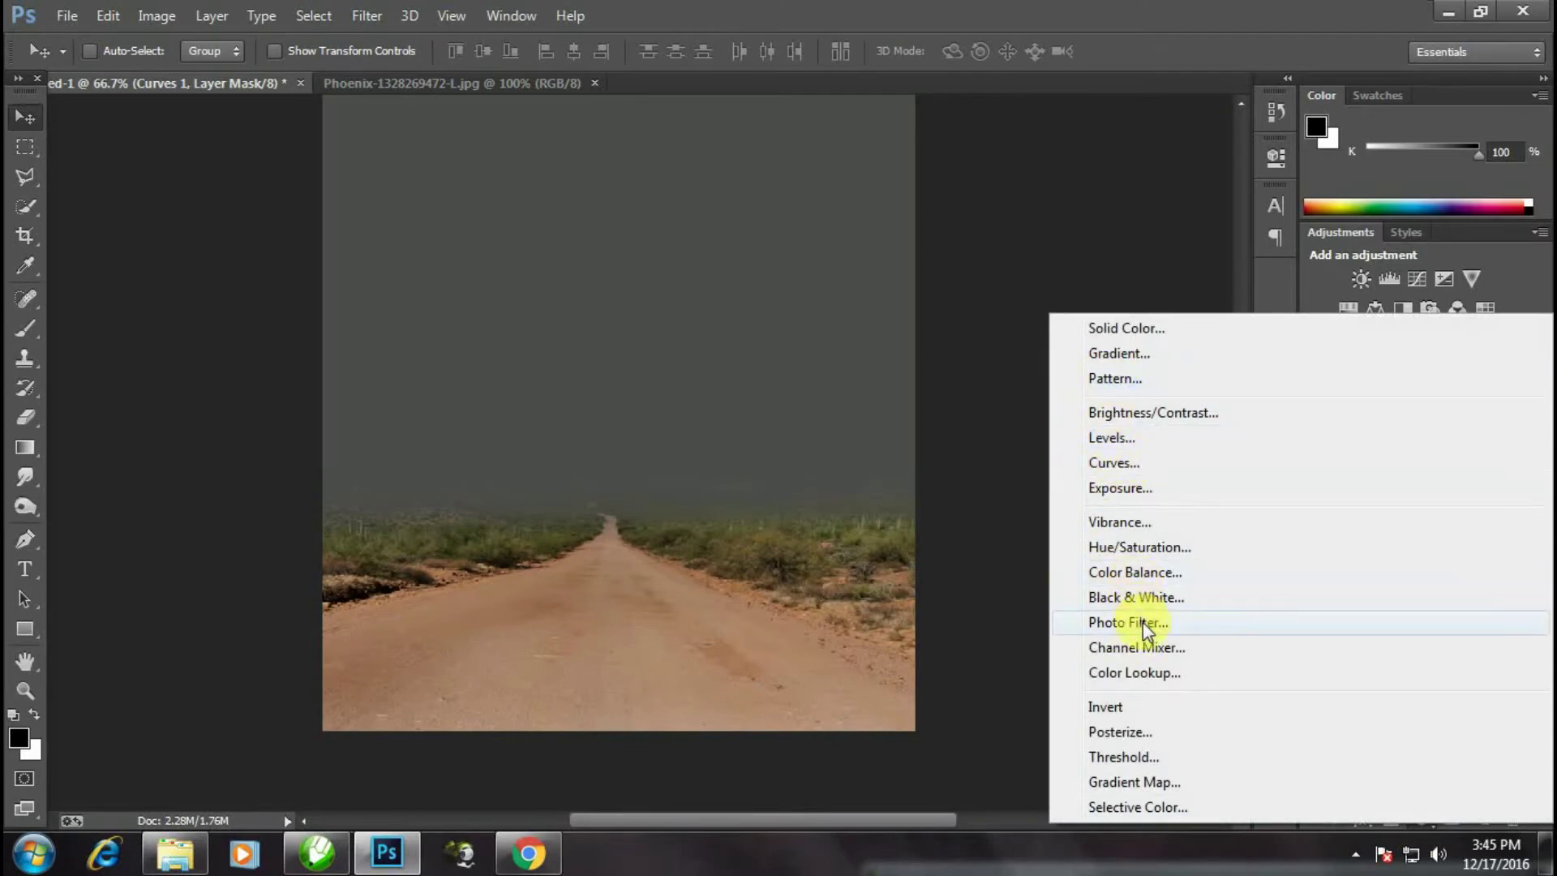
click(1137, 546)
drag(1084, 342, 1034, 342)
click(1208, 144)
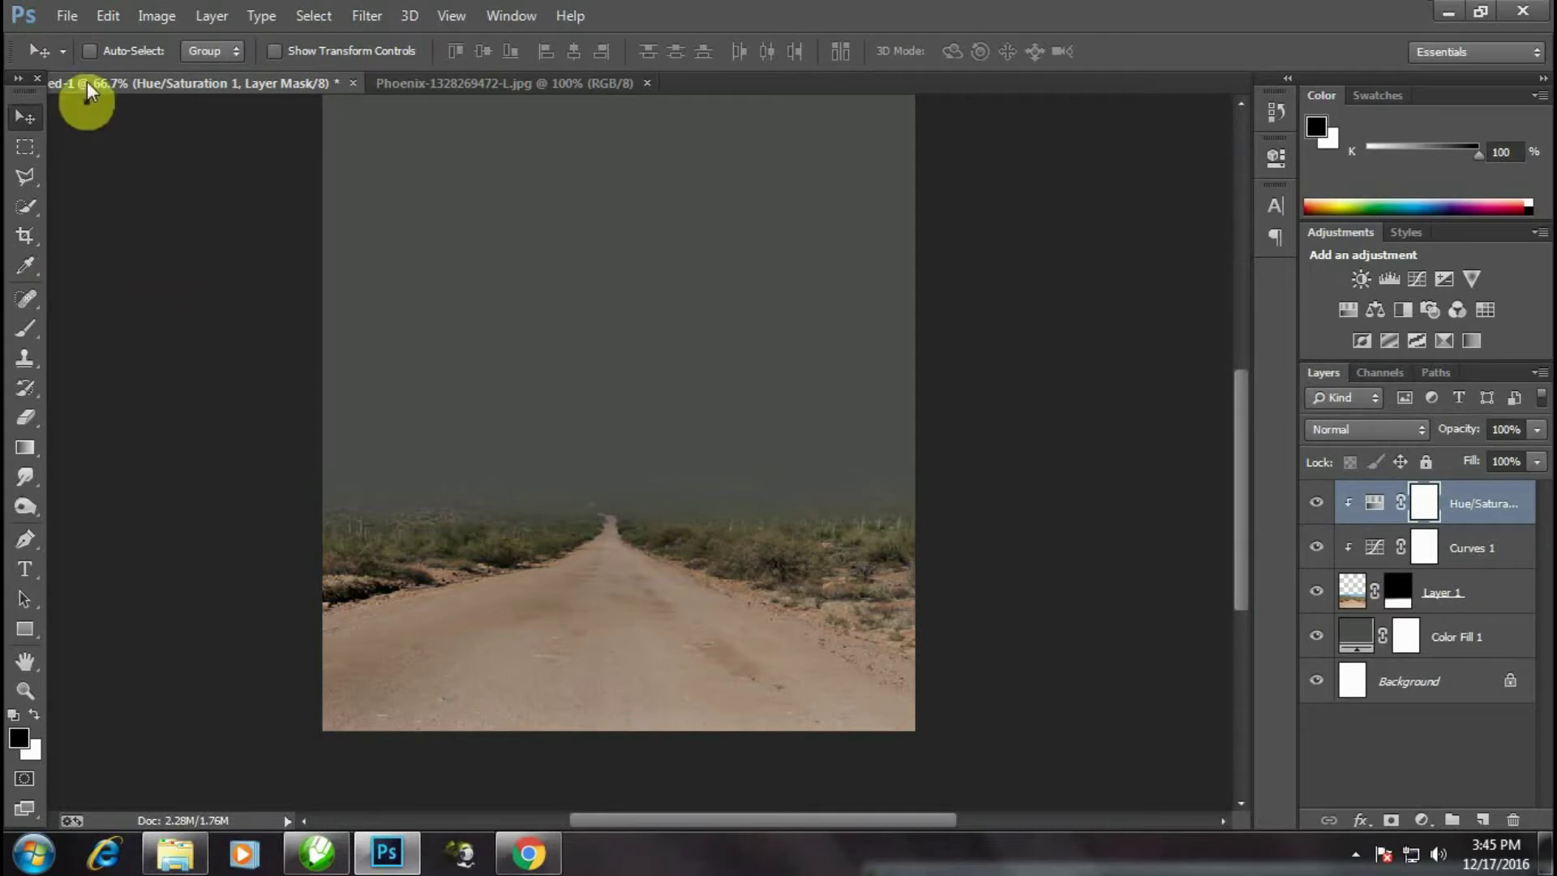
click(67, 15)
click(106, 59)
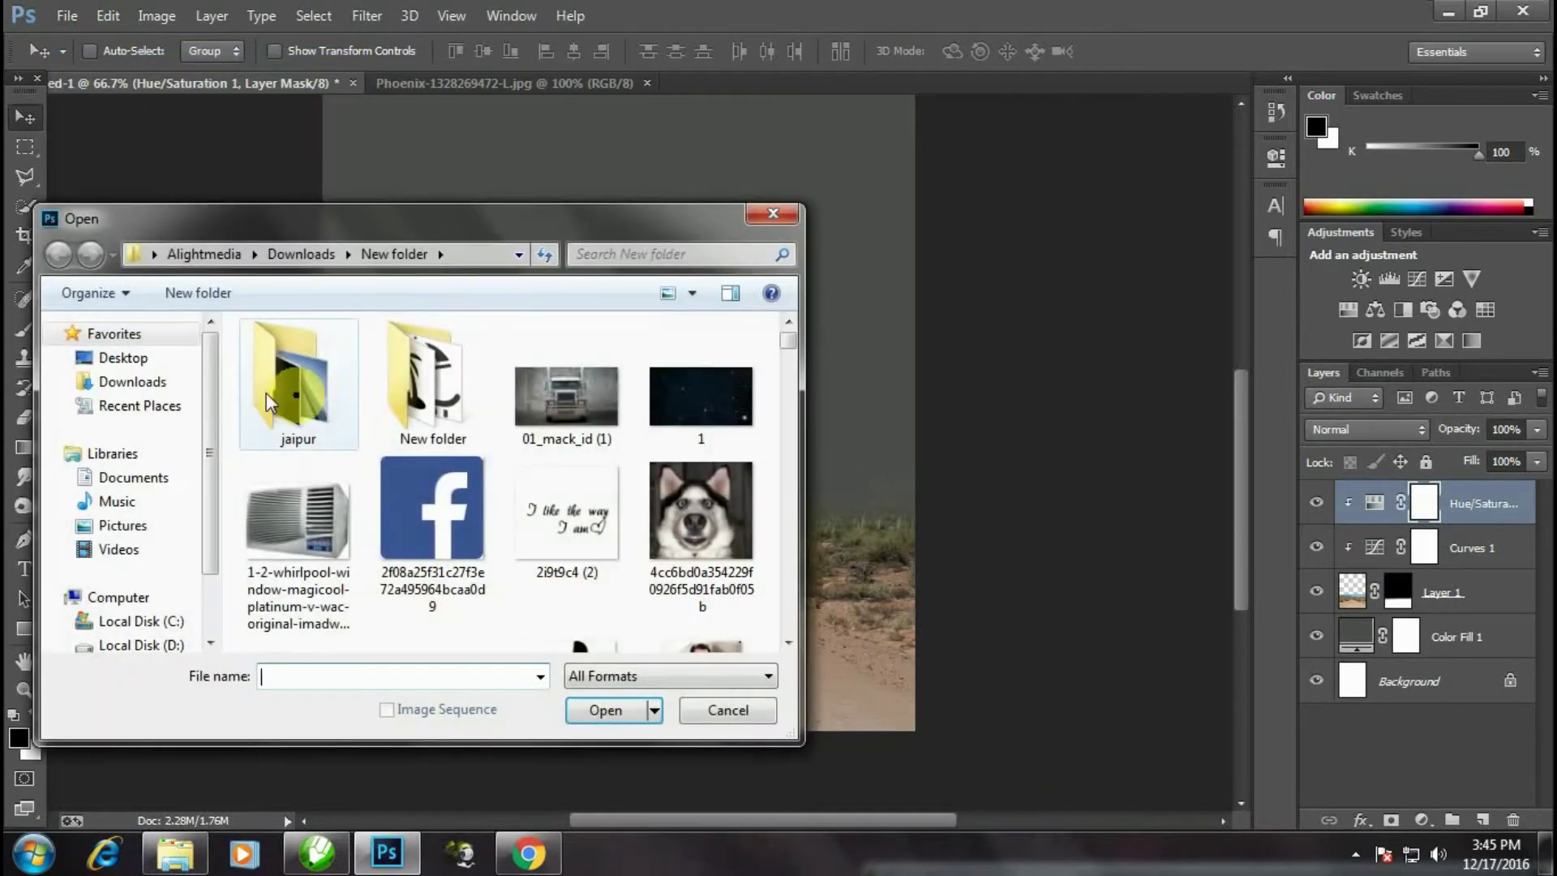
click(300, 253)
double_click(429, 548)
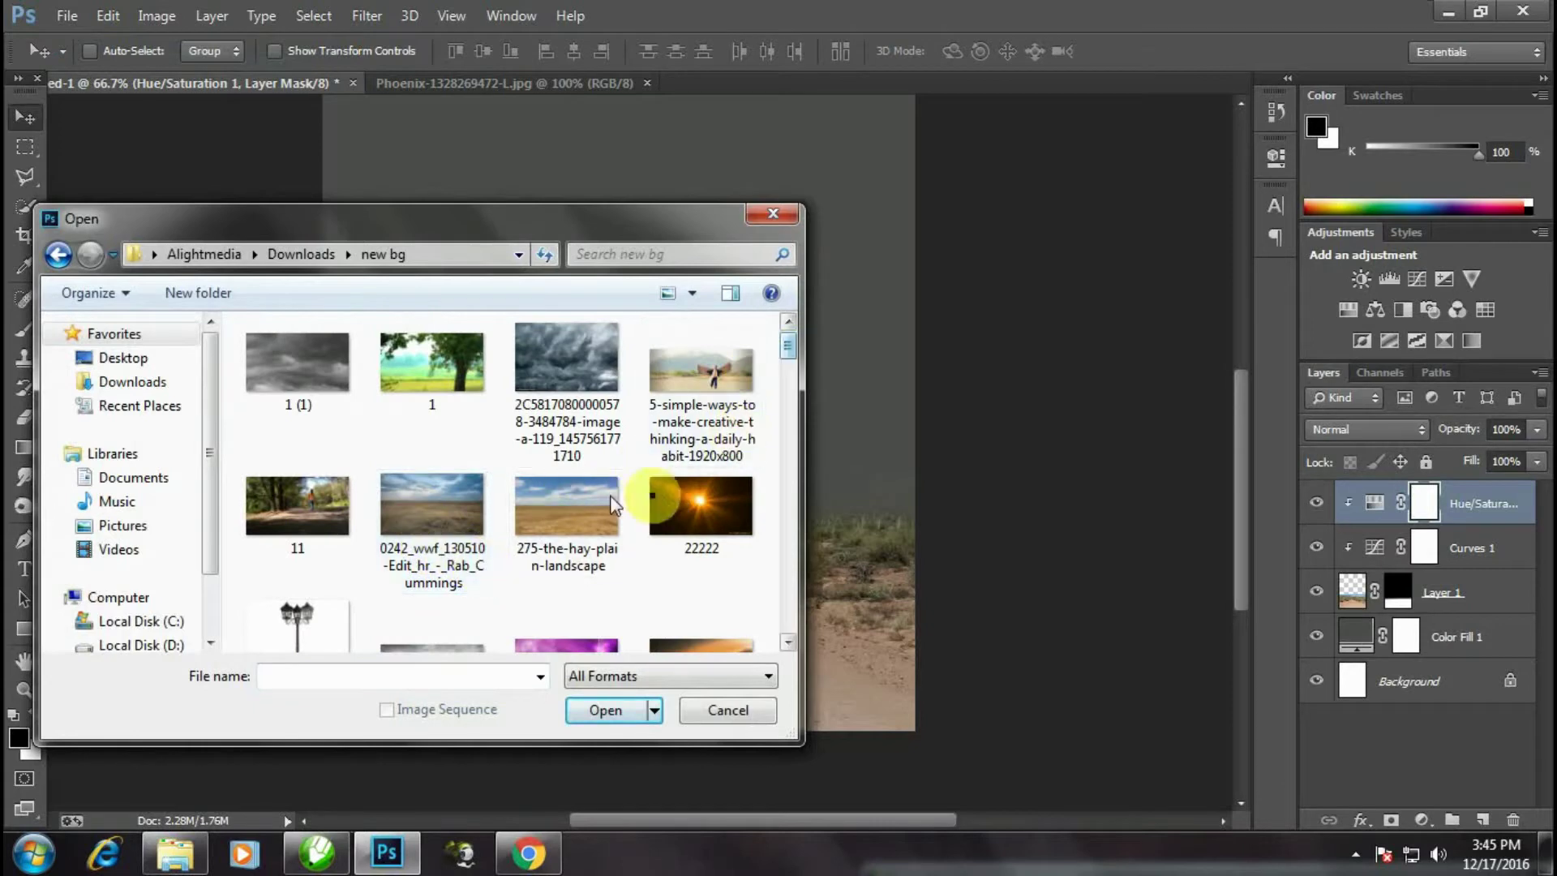
click(431, 514)
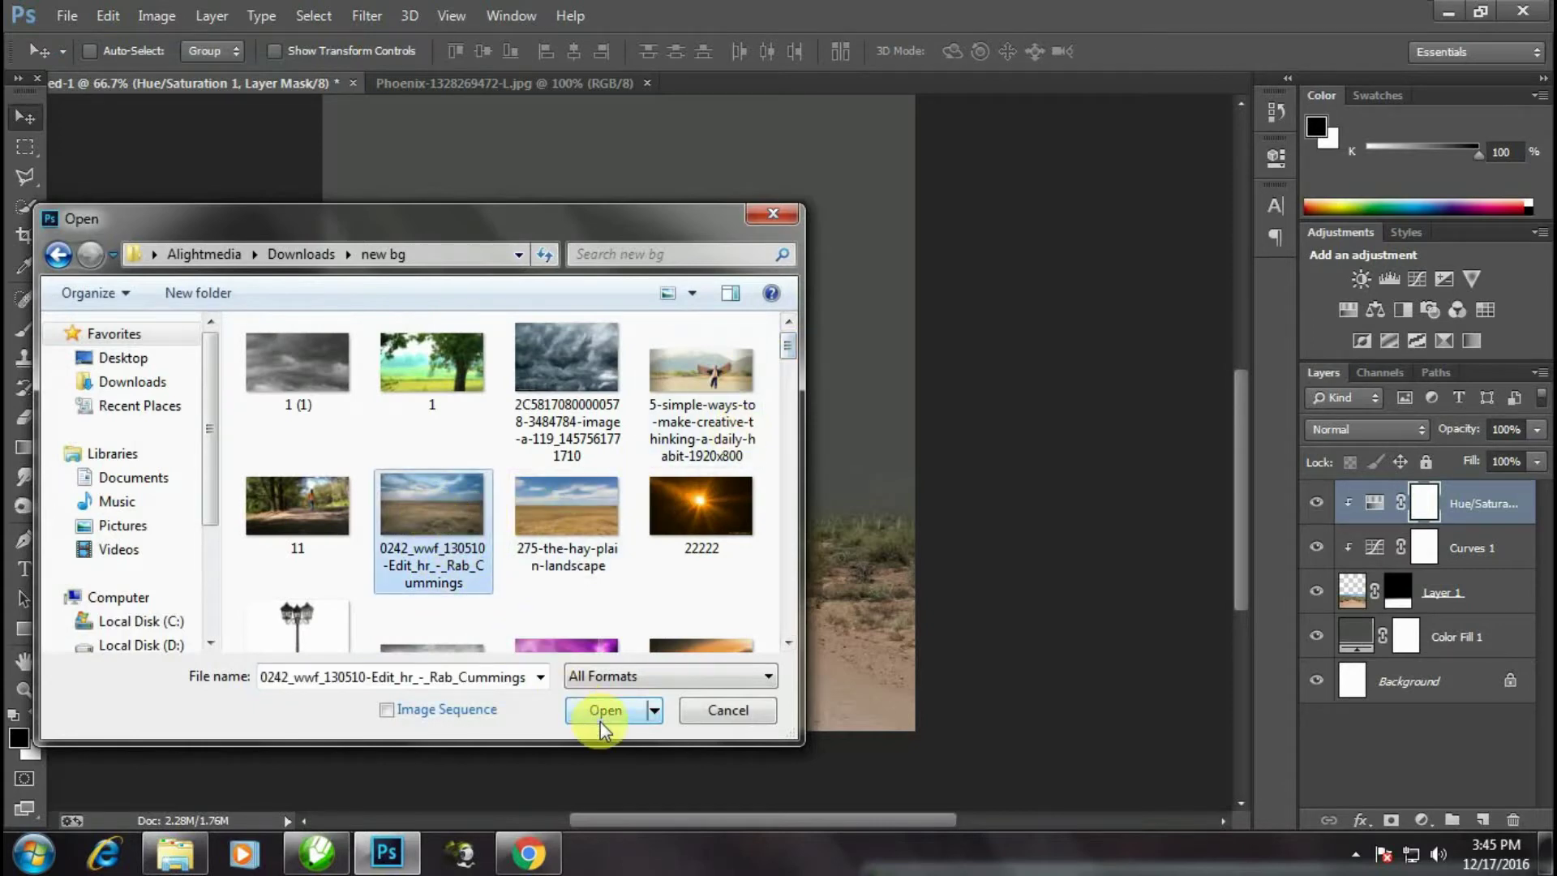
click(600, 712)
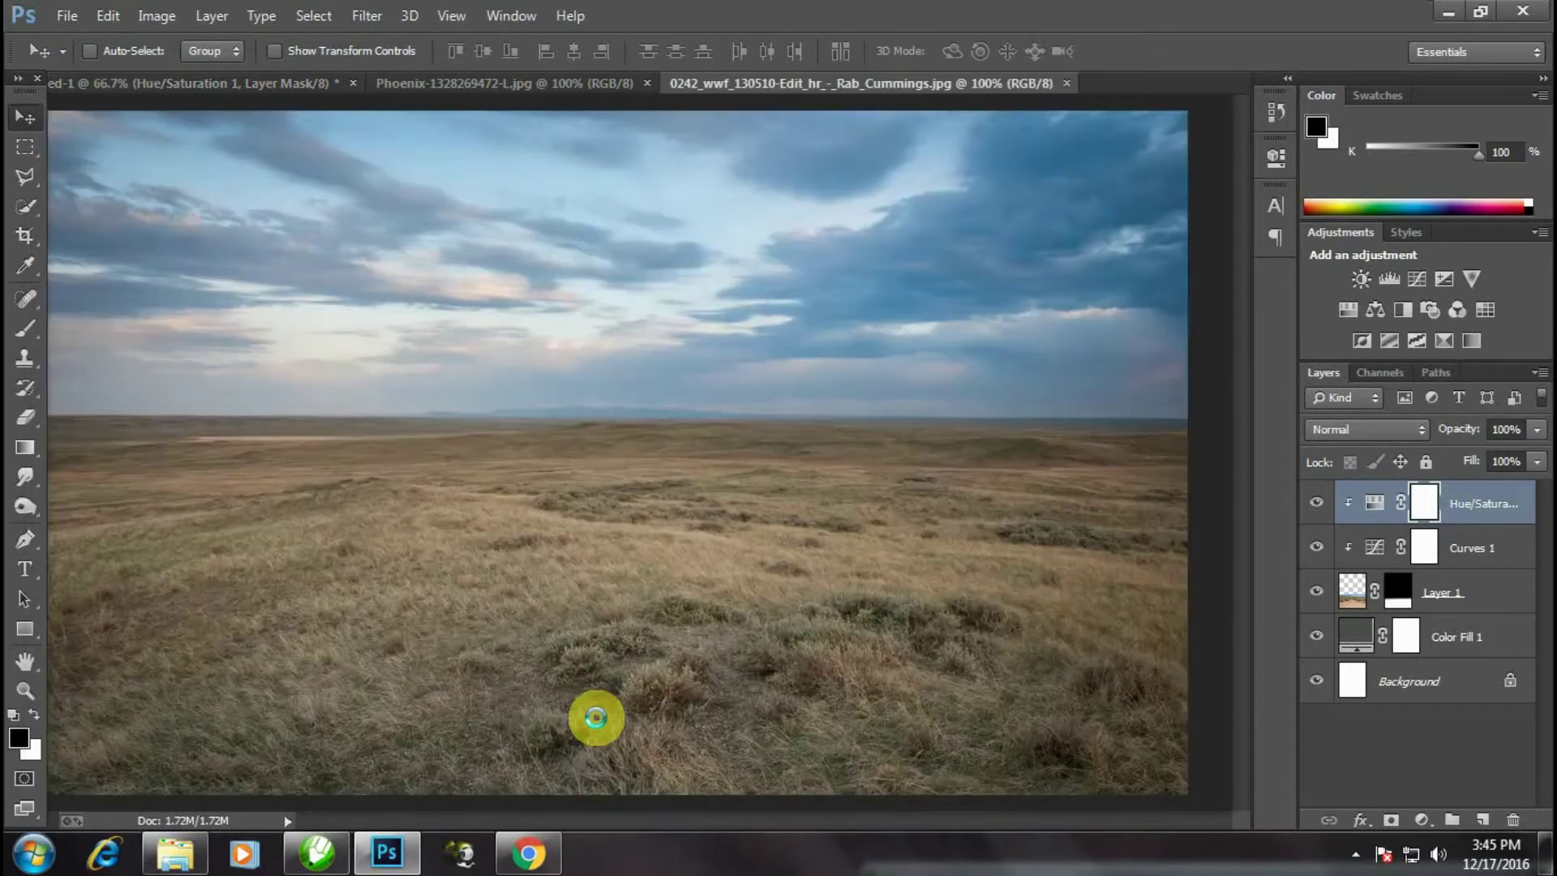
key(ctrl+minus)
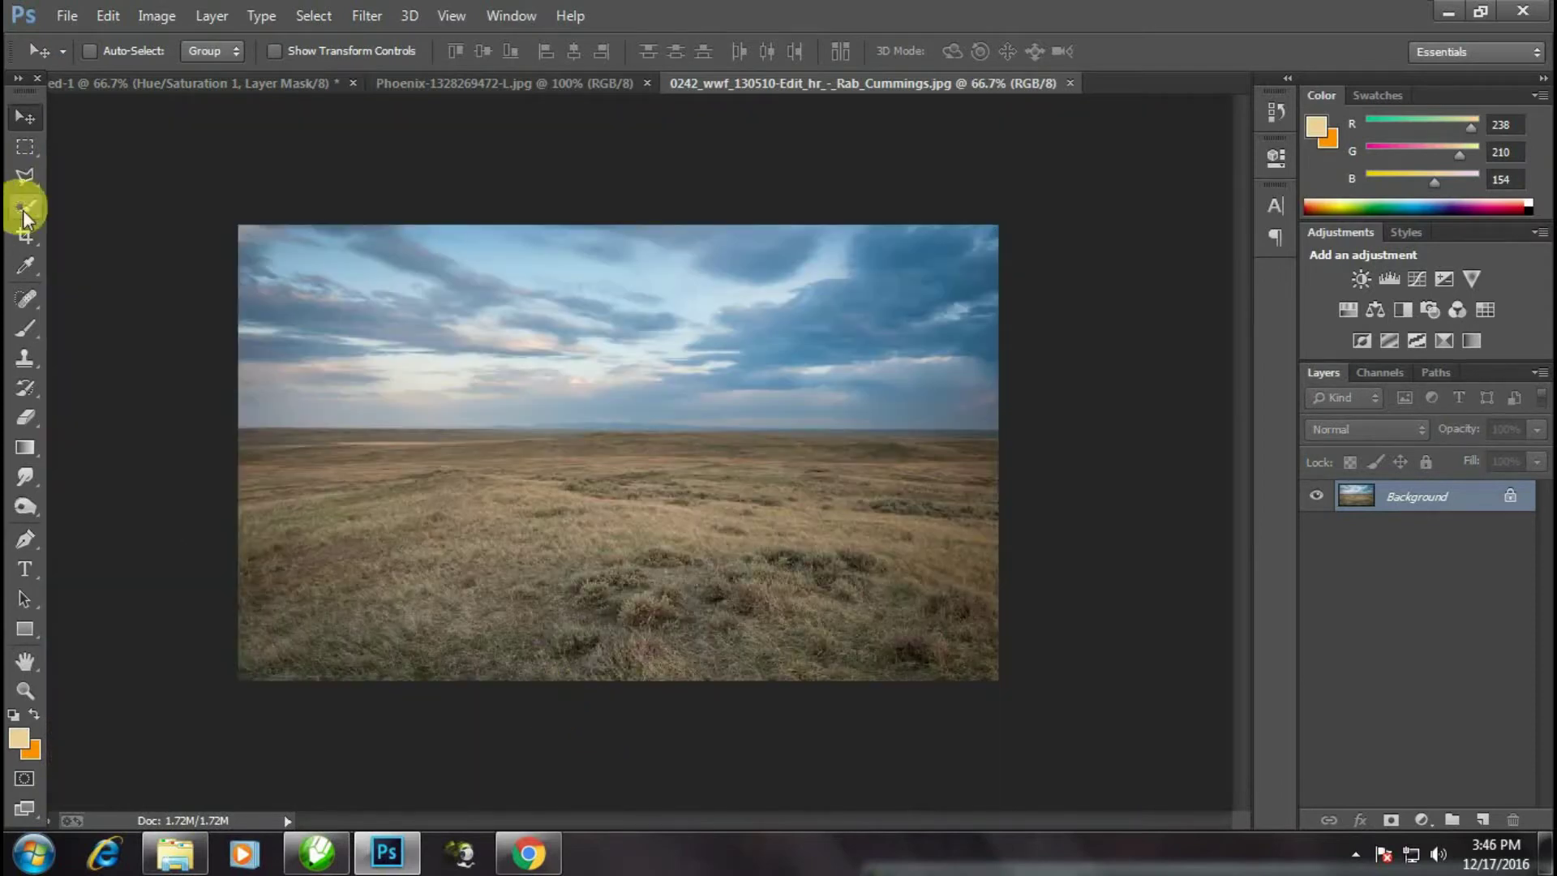
- Select the sky above the horizon and drag it into the road composite
click(25, 147)
mouse_move(238, 226)
mouse_down()
mouse_move(782, 443)
mouse_move(1053, 446)
mouse_up()
click(22, 122)
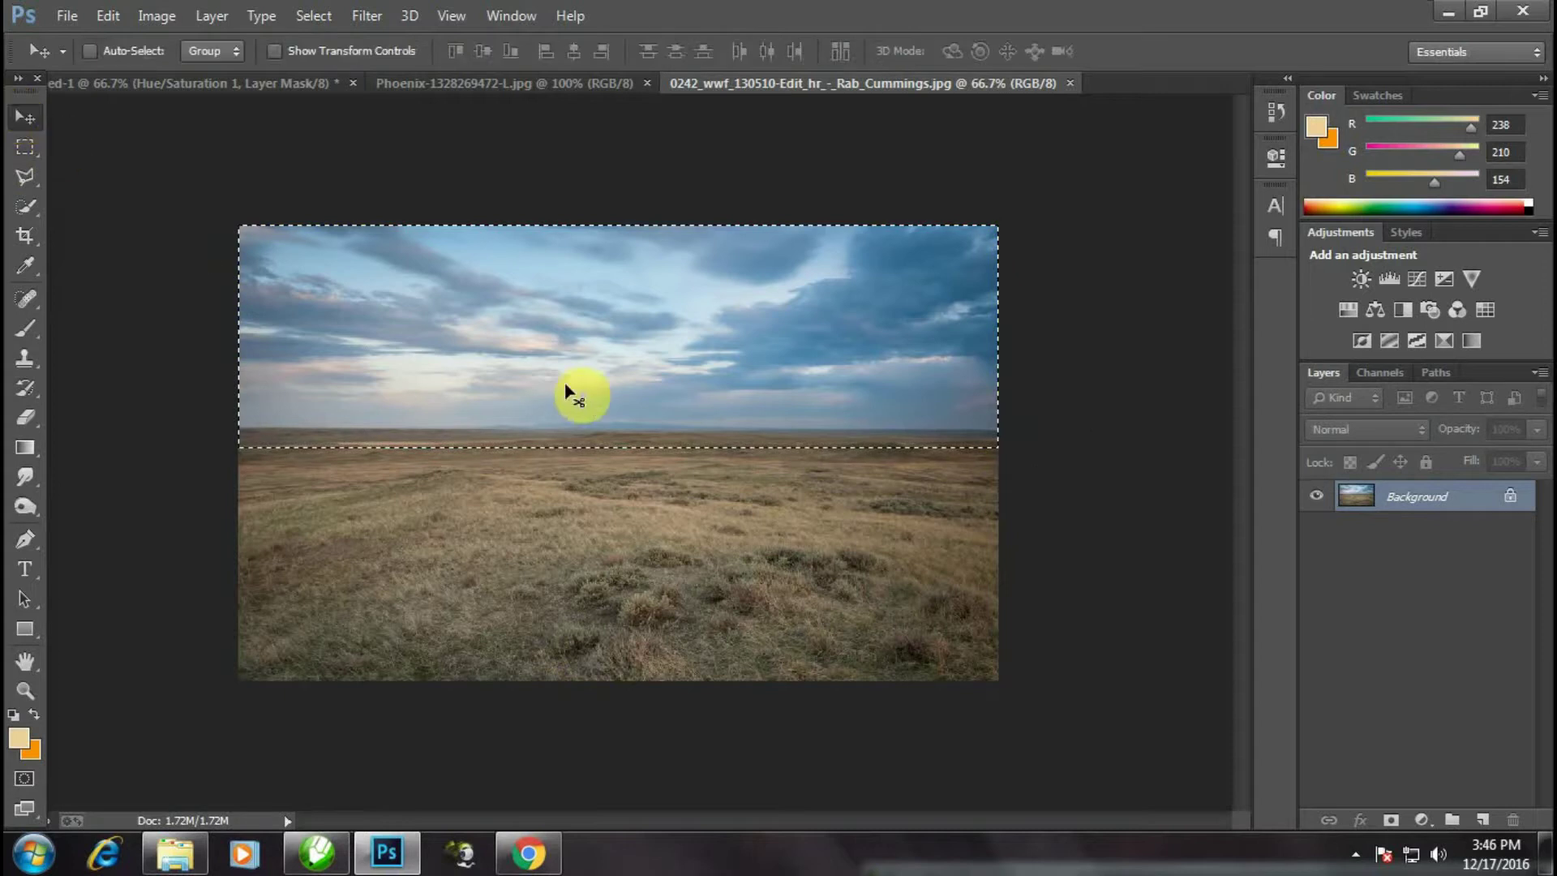
mouse_move(563, 389)
mouse_down()
mouse_move(469, 308)
mouse_move(591, 348)
mouse_up()
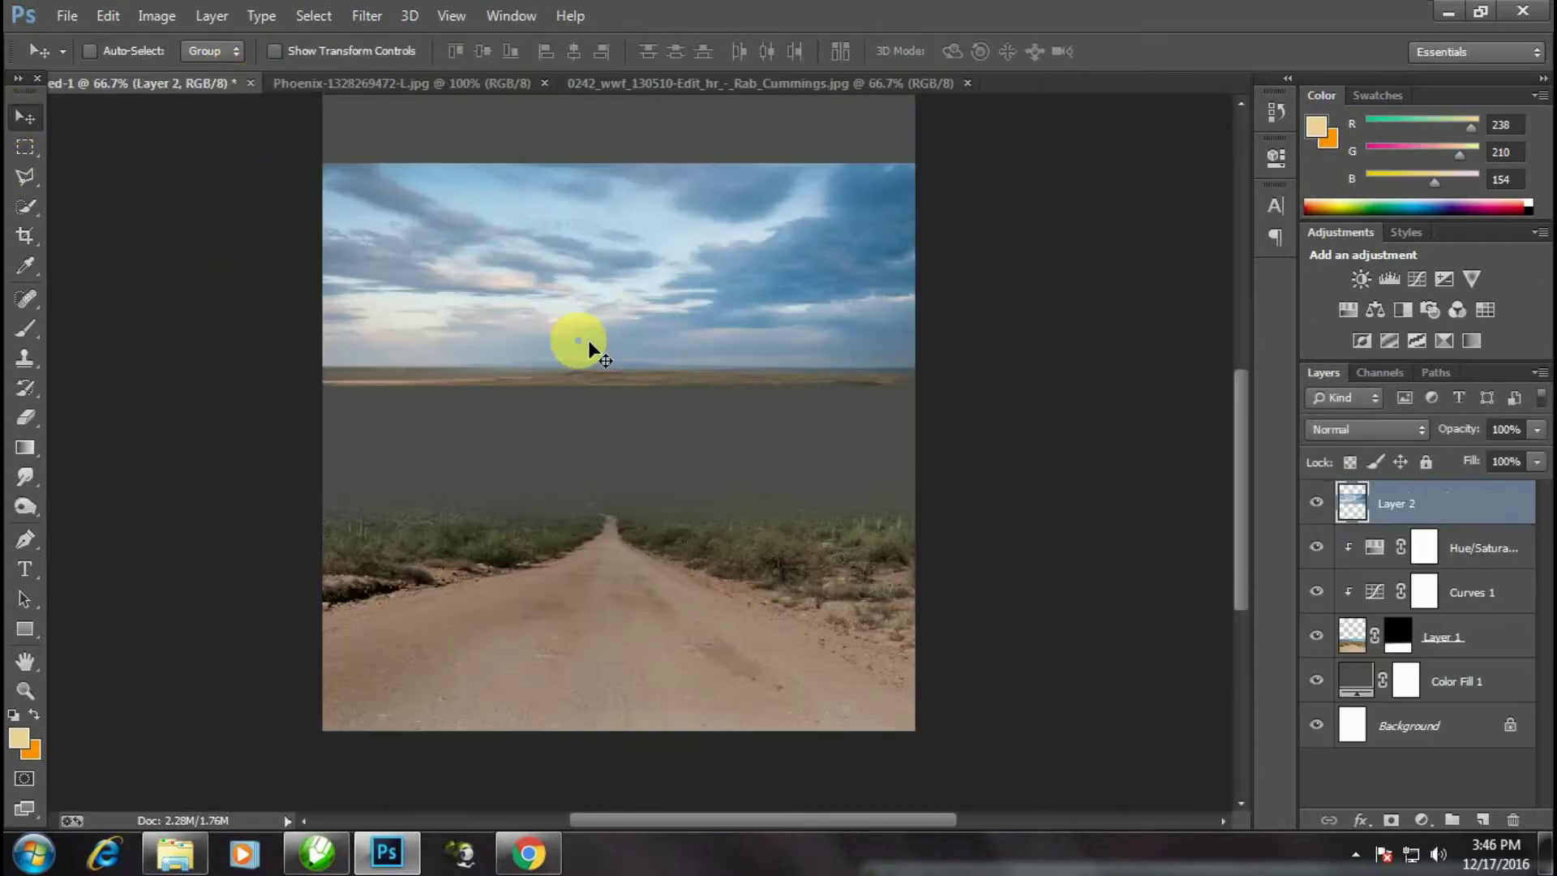
- Scale up and reposition the Layer 2 sky to cover the top of the frame
key(ctrl+minus)
key(ctrl+minus)
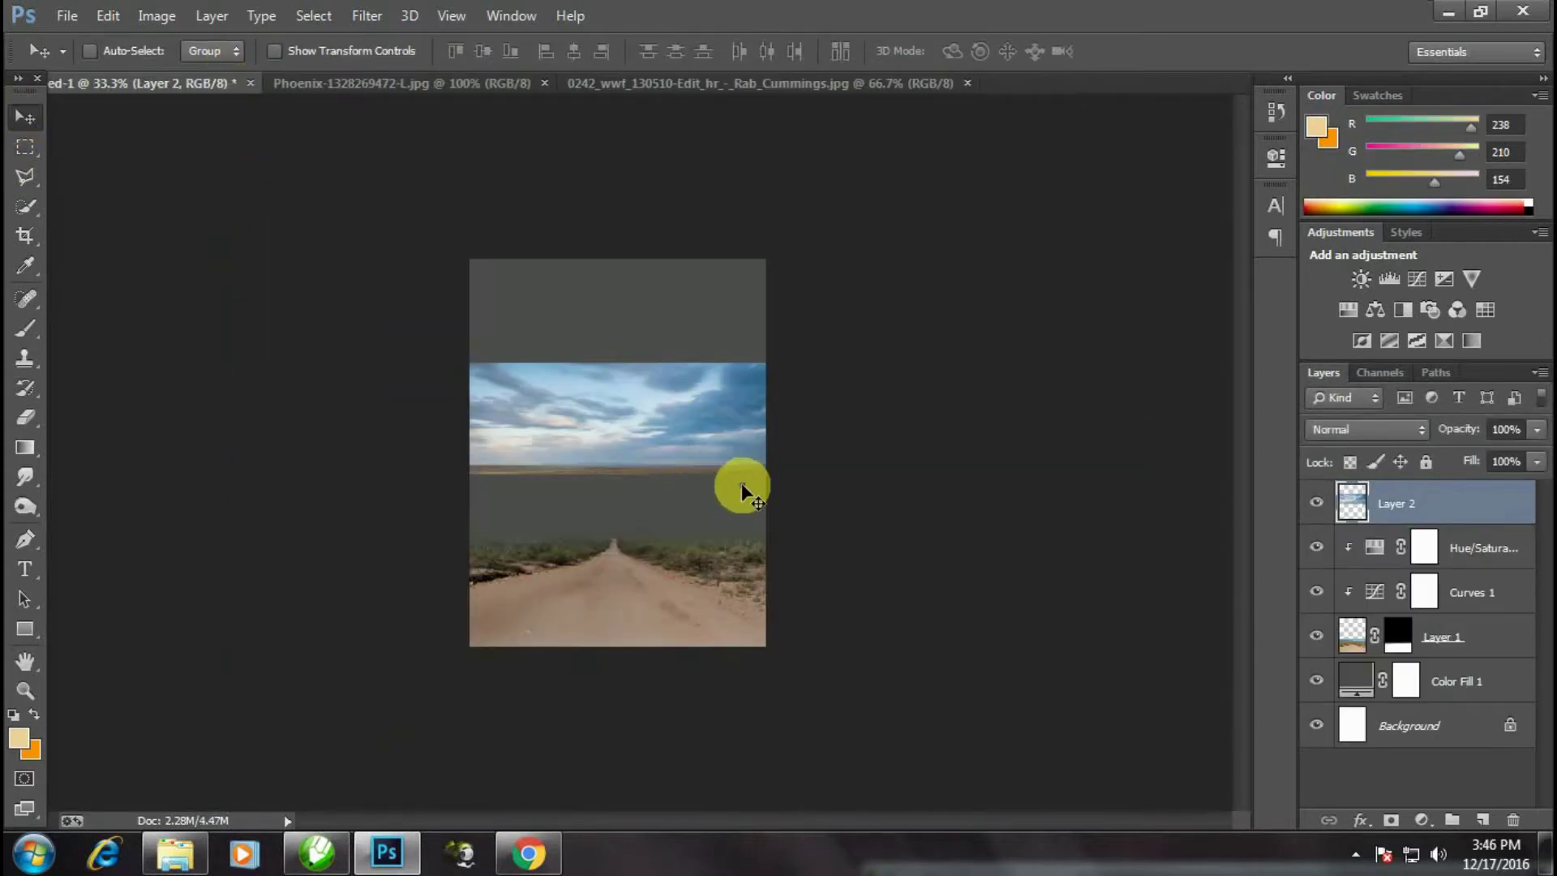
key(ctrl+t)
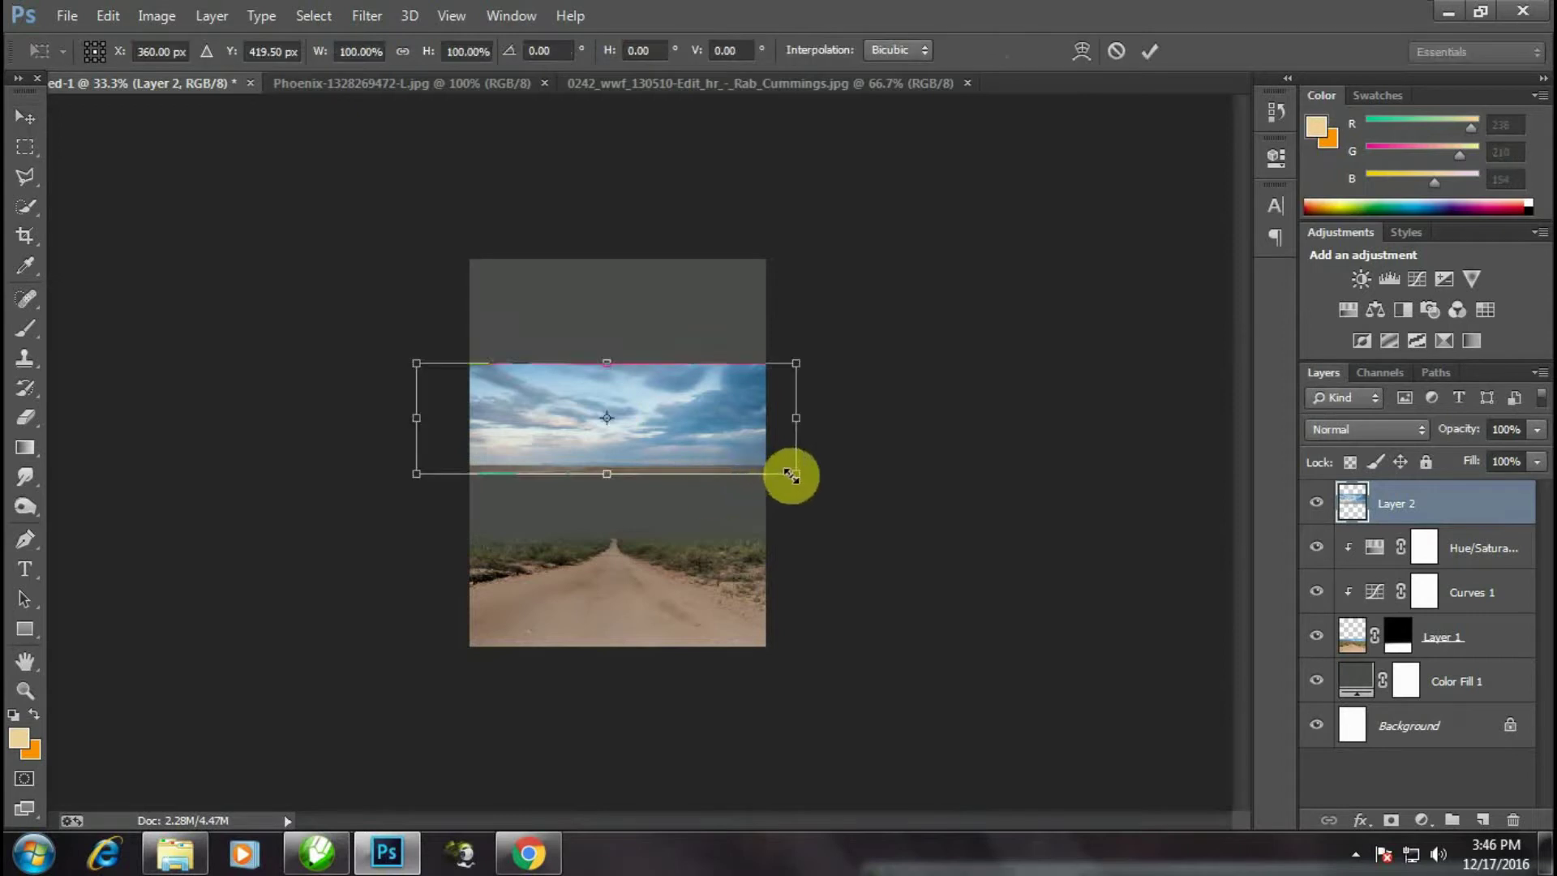
mouse_move(791, 474)
mouse_down()
mouse_move(794, 503)
mouse_move(849, 519)
mouse_up()
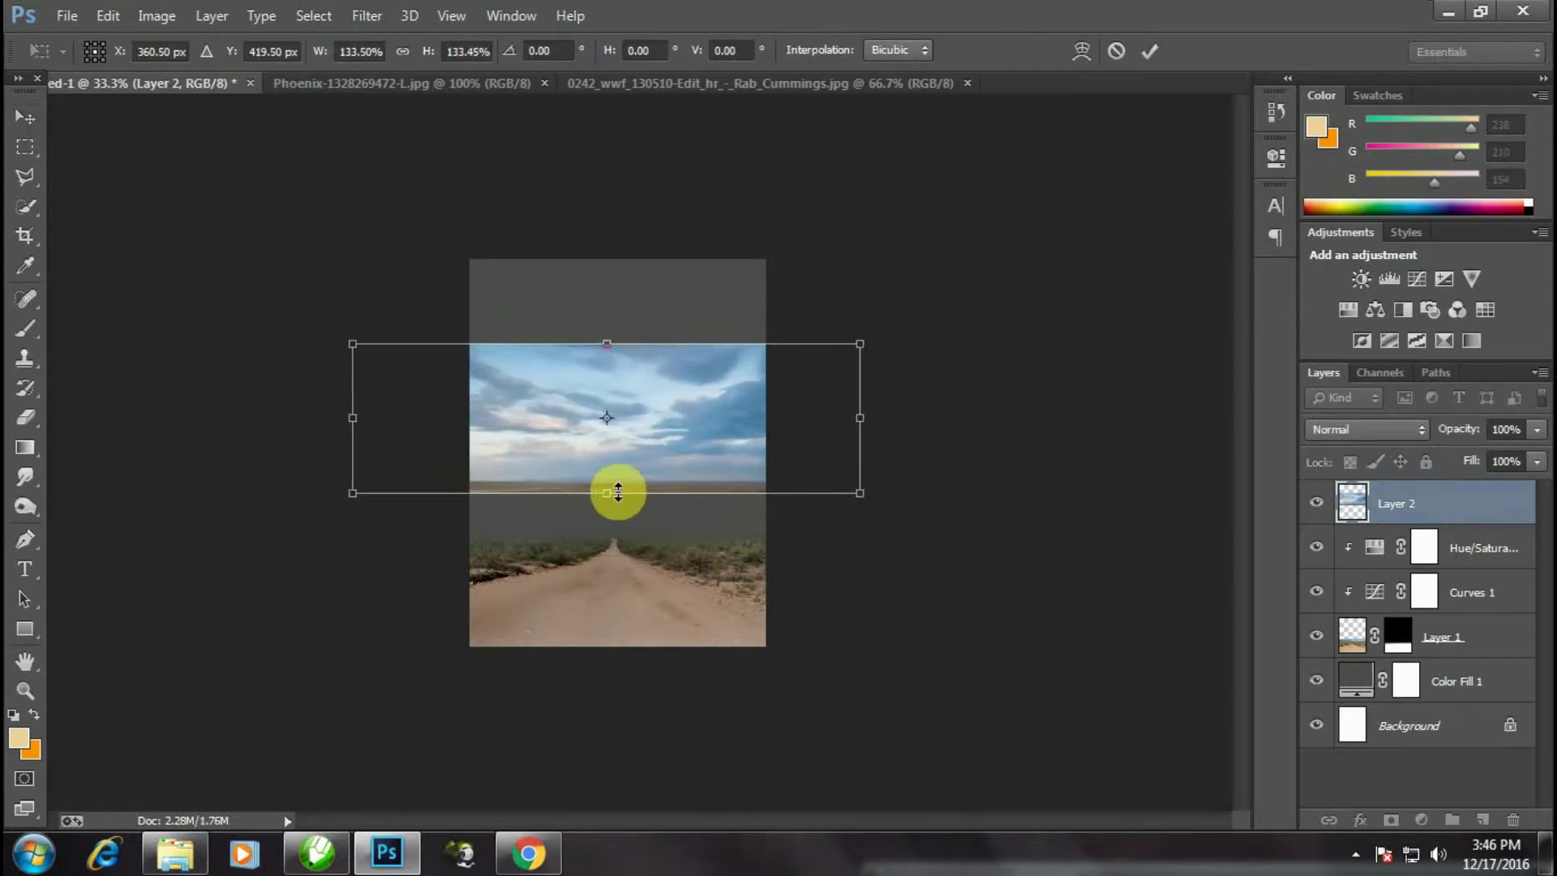
mouse_move(618, 492)
mouse_down()
mouse_move(616, 532)
mouse_move(650, 402)
mouse_up()
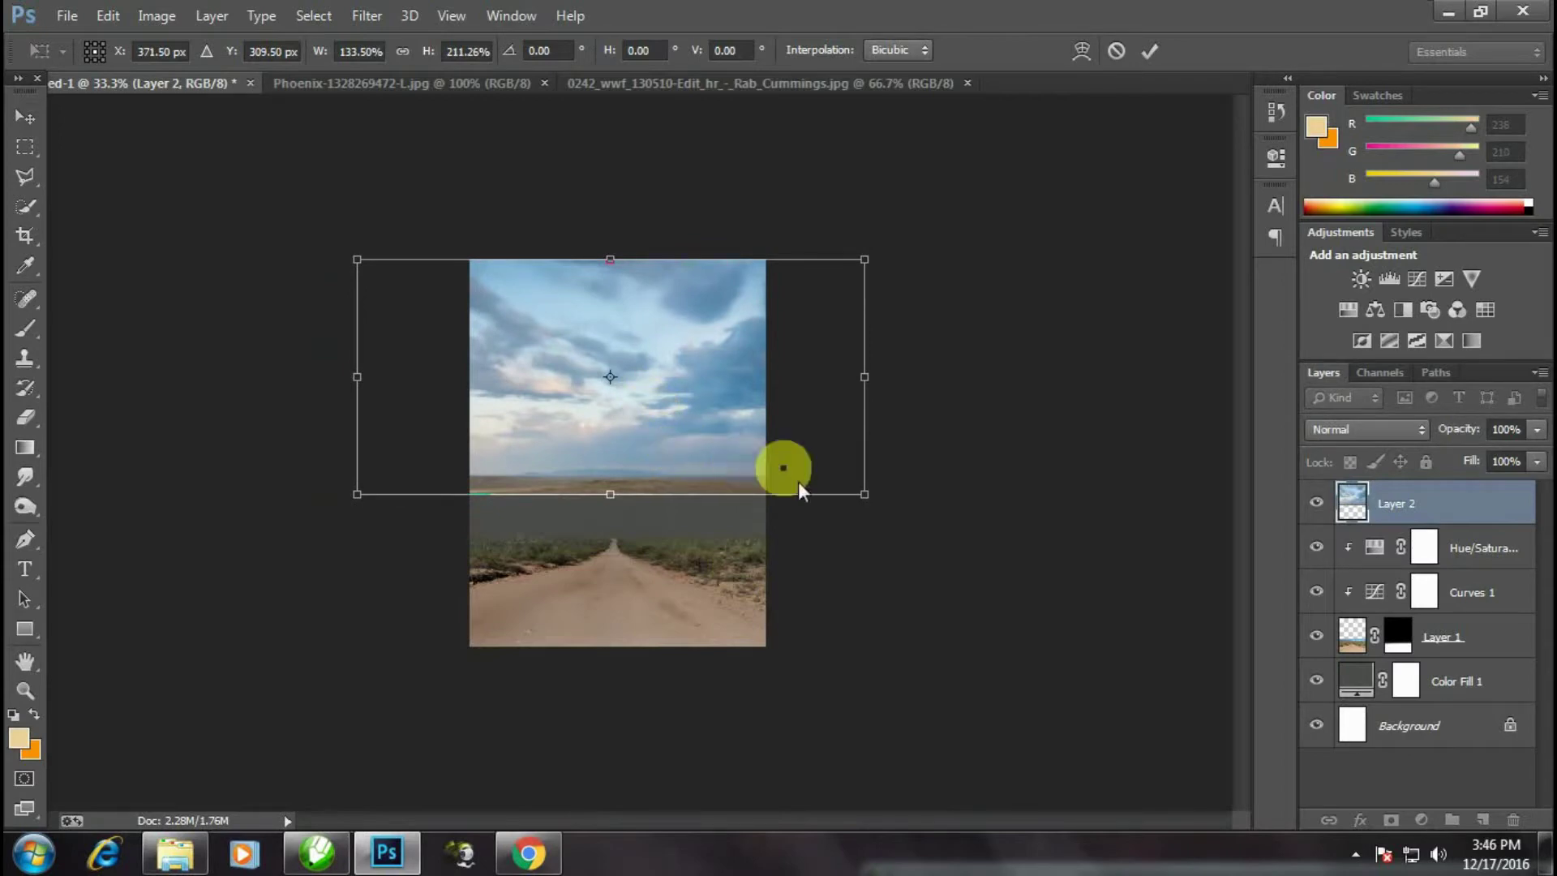
drag(865, 493, 967, 546)
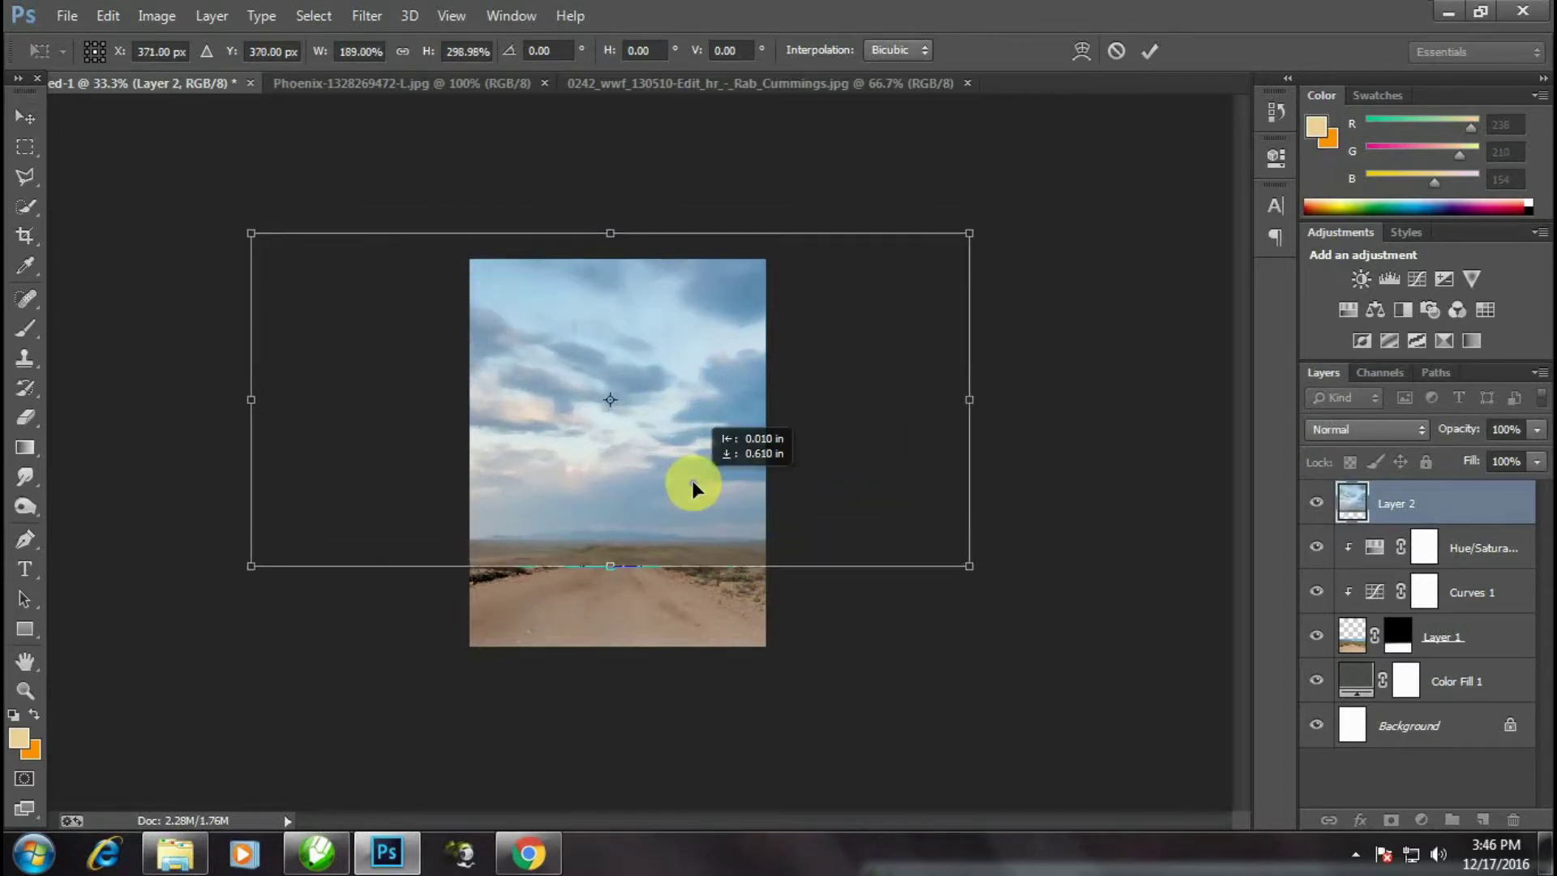
drag(679, 458, 693, 480)
click(1150, 50)
key(ctrl+plus)
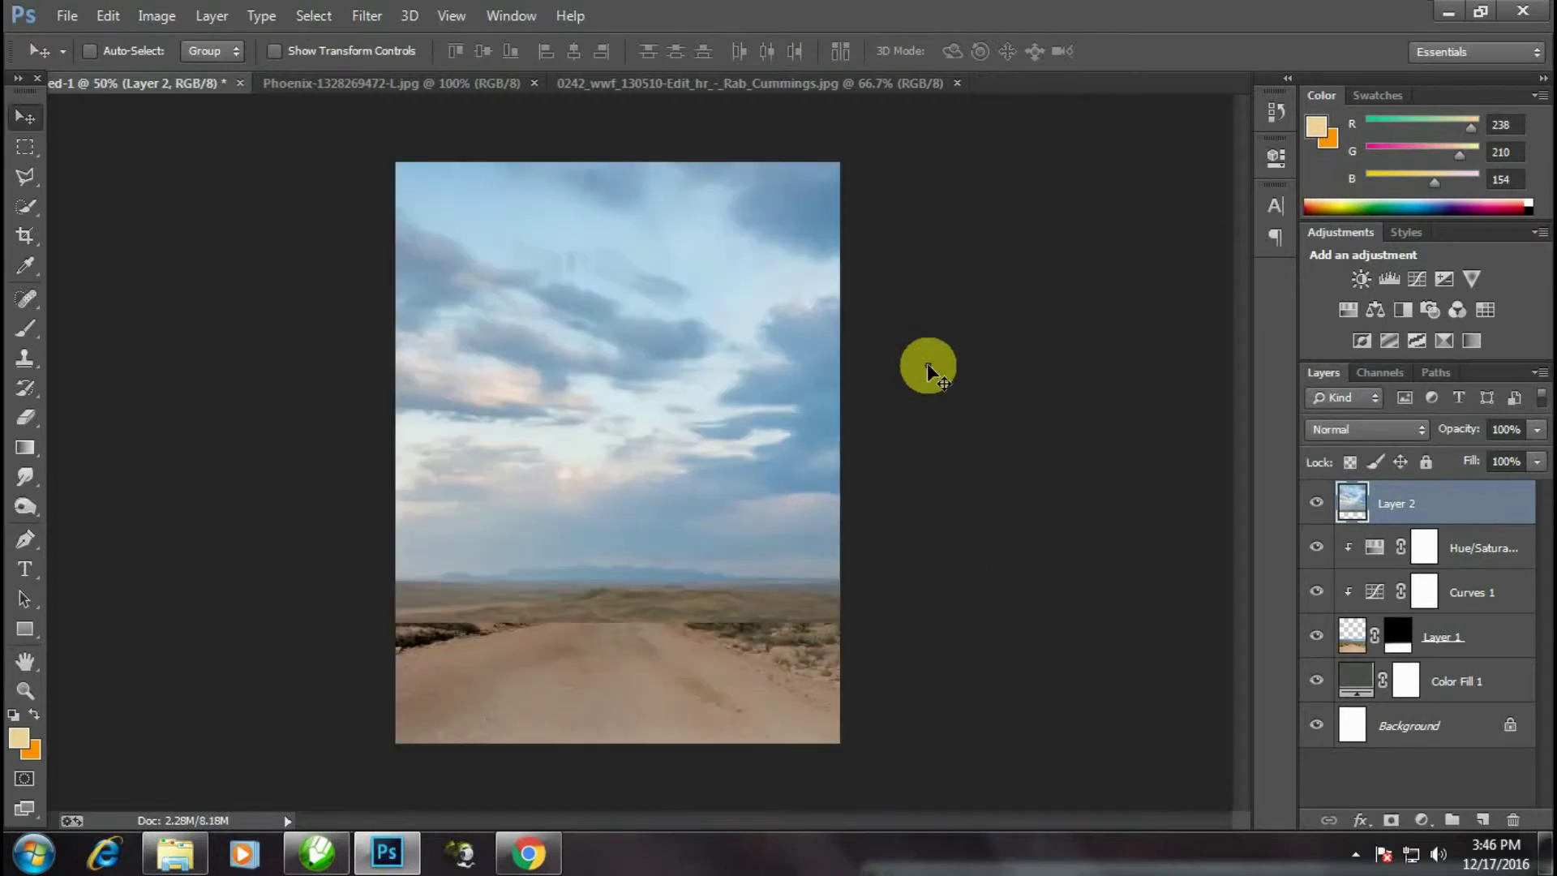
- Move Layer 2 below Layer 1 so the road shows in front
click(1466, 511)
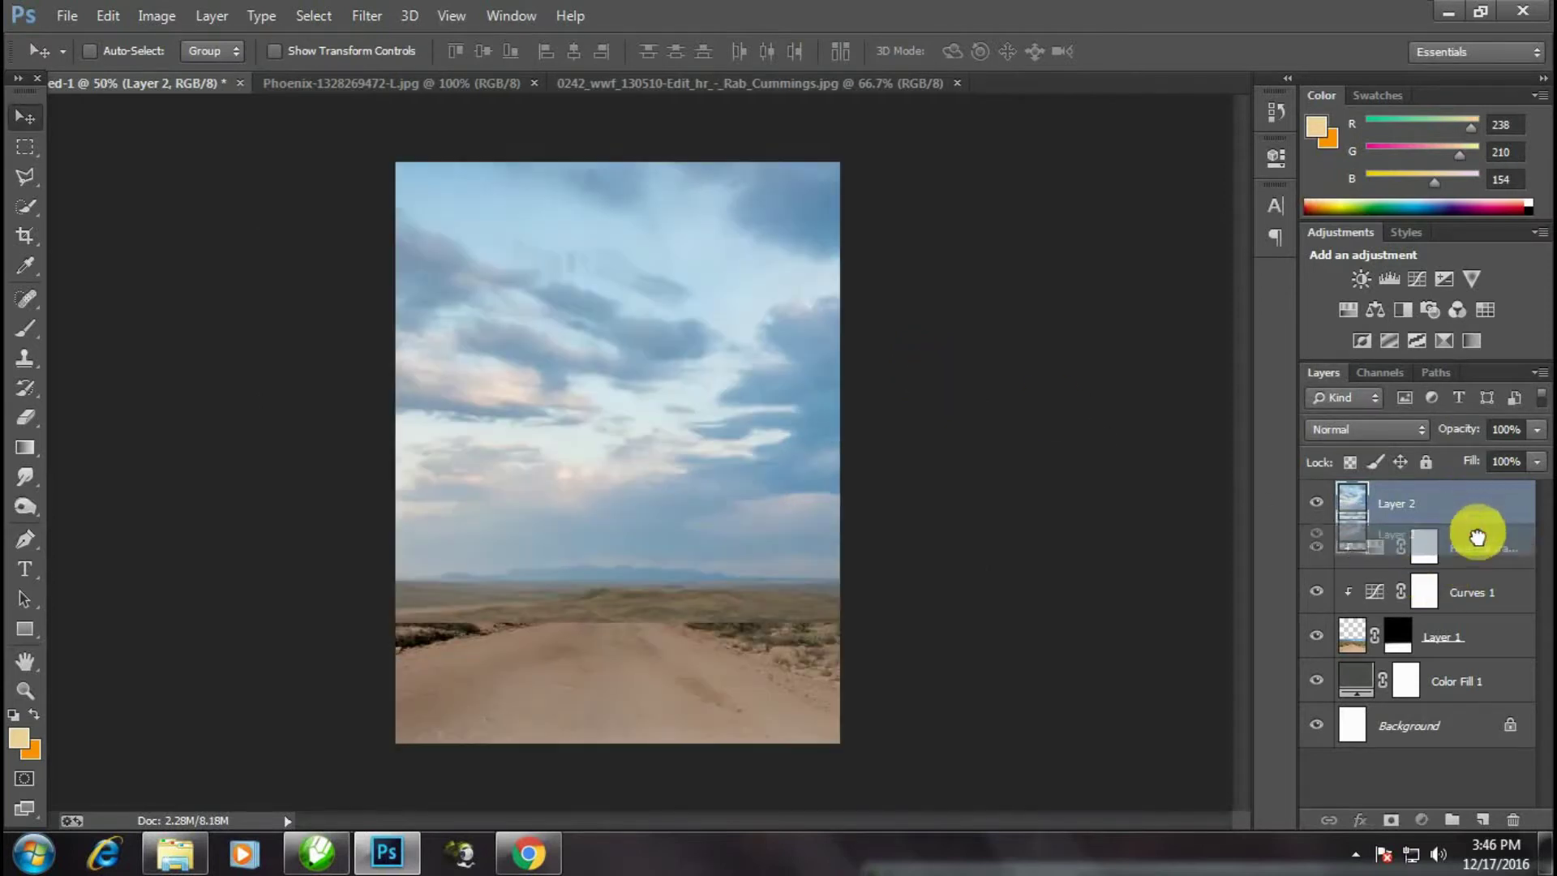
drag(1466, 506, 1472, 648)
key(ctrl+plus)
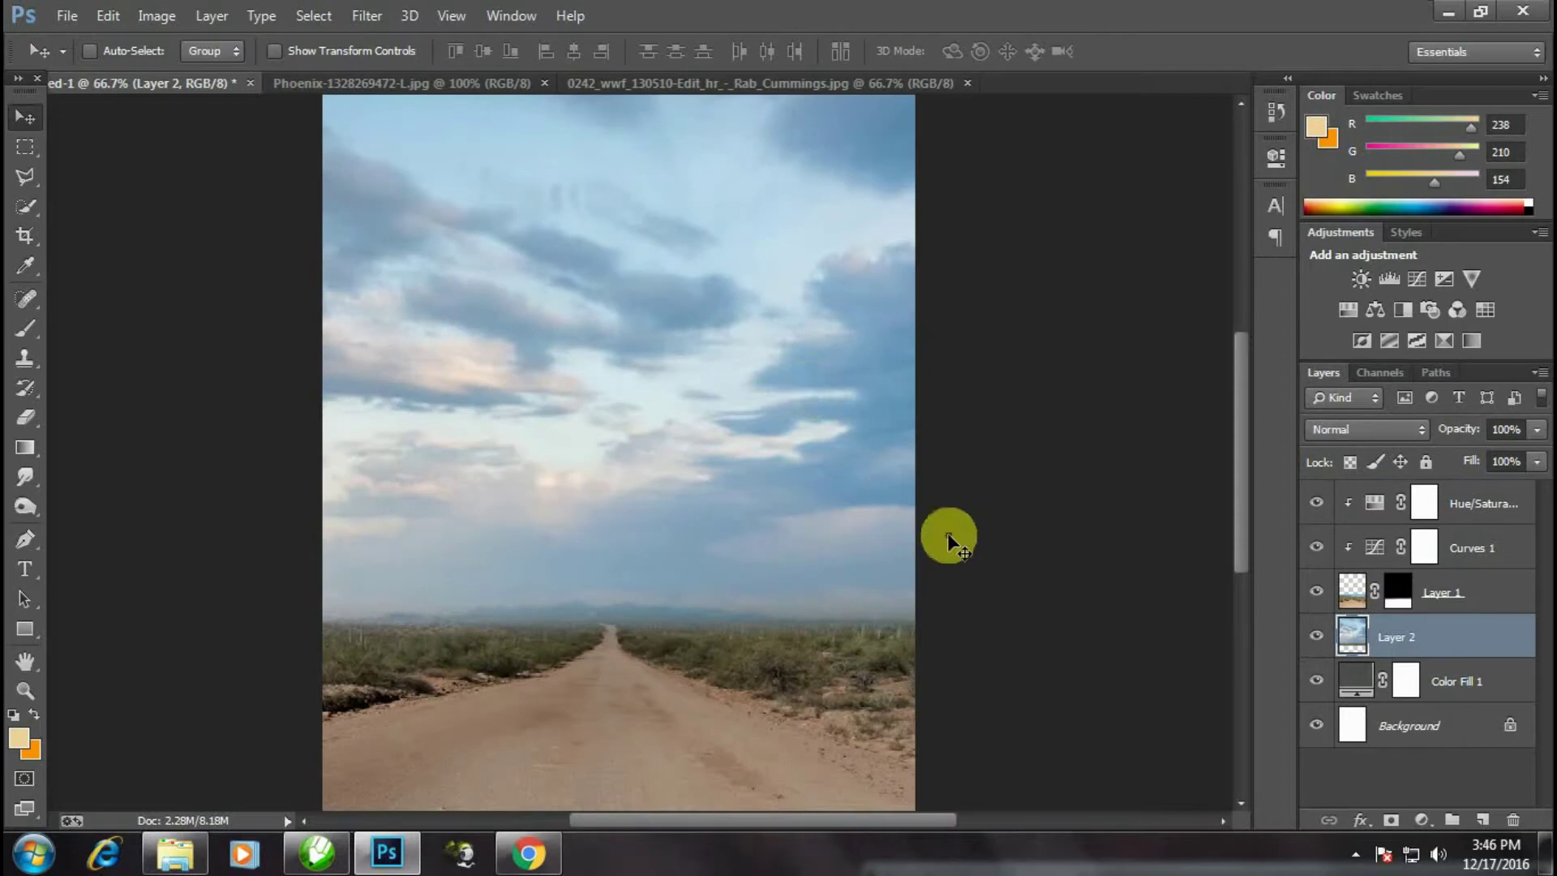
key(ctrl+minus)
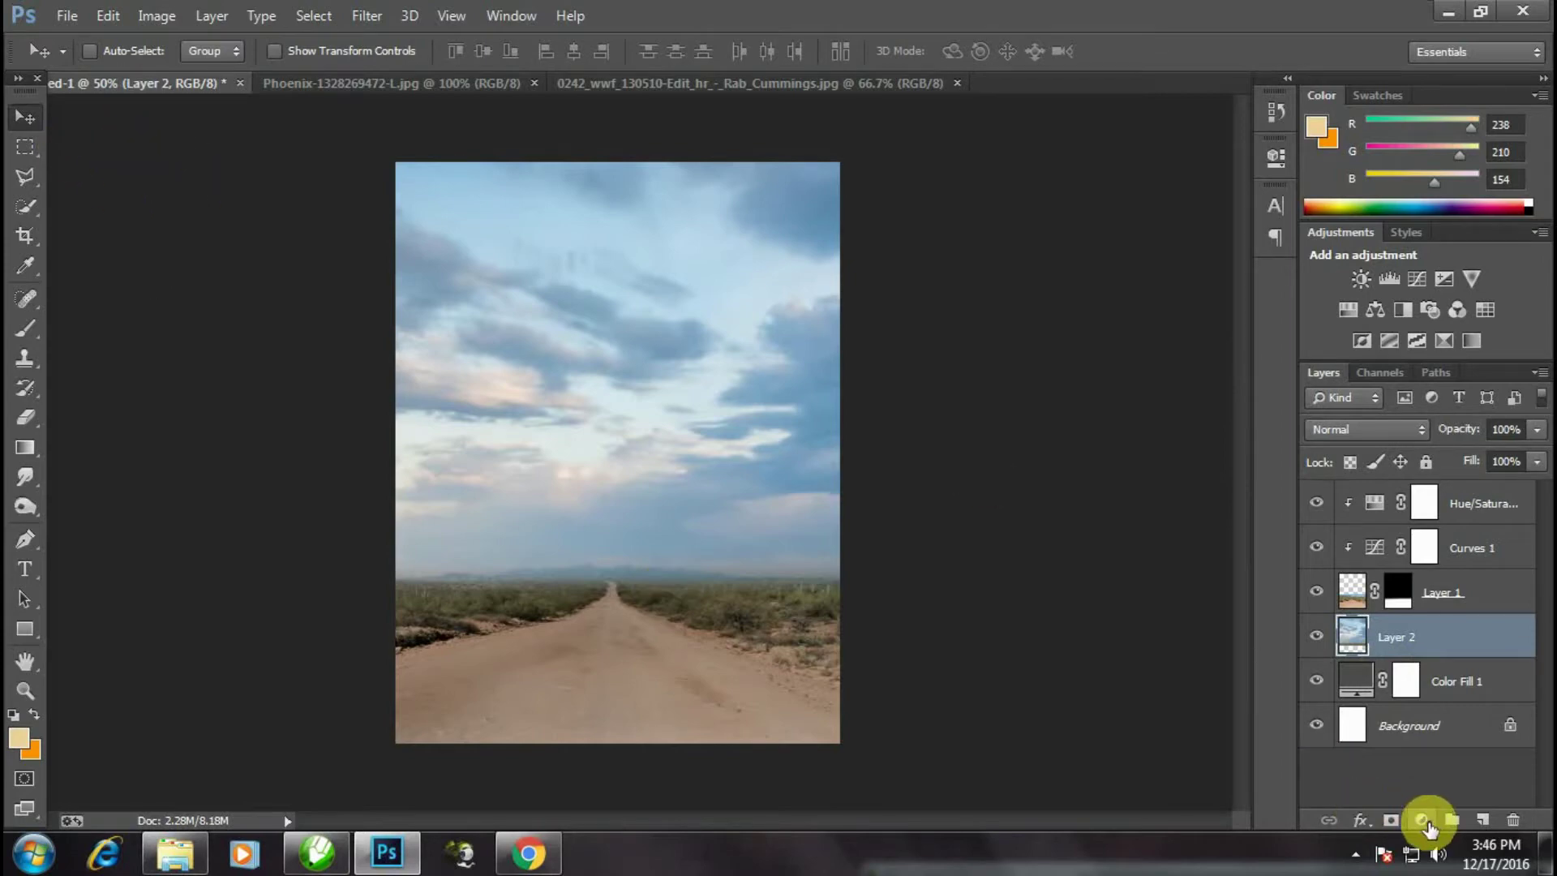
- Add a Curves 2 layer clipped to the sky, lowering its top point to darken it
click(1427, 823)
click(1116, 462)
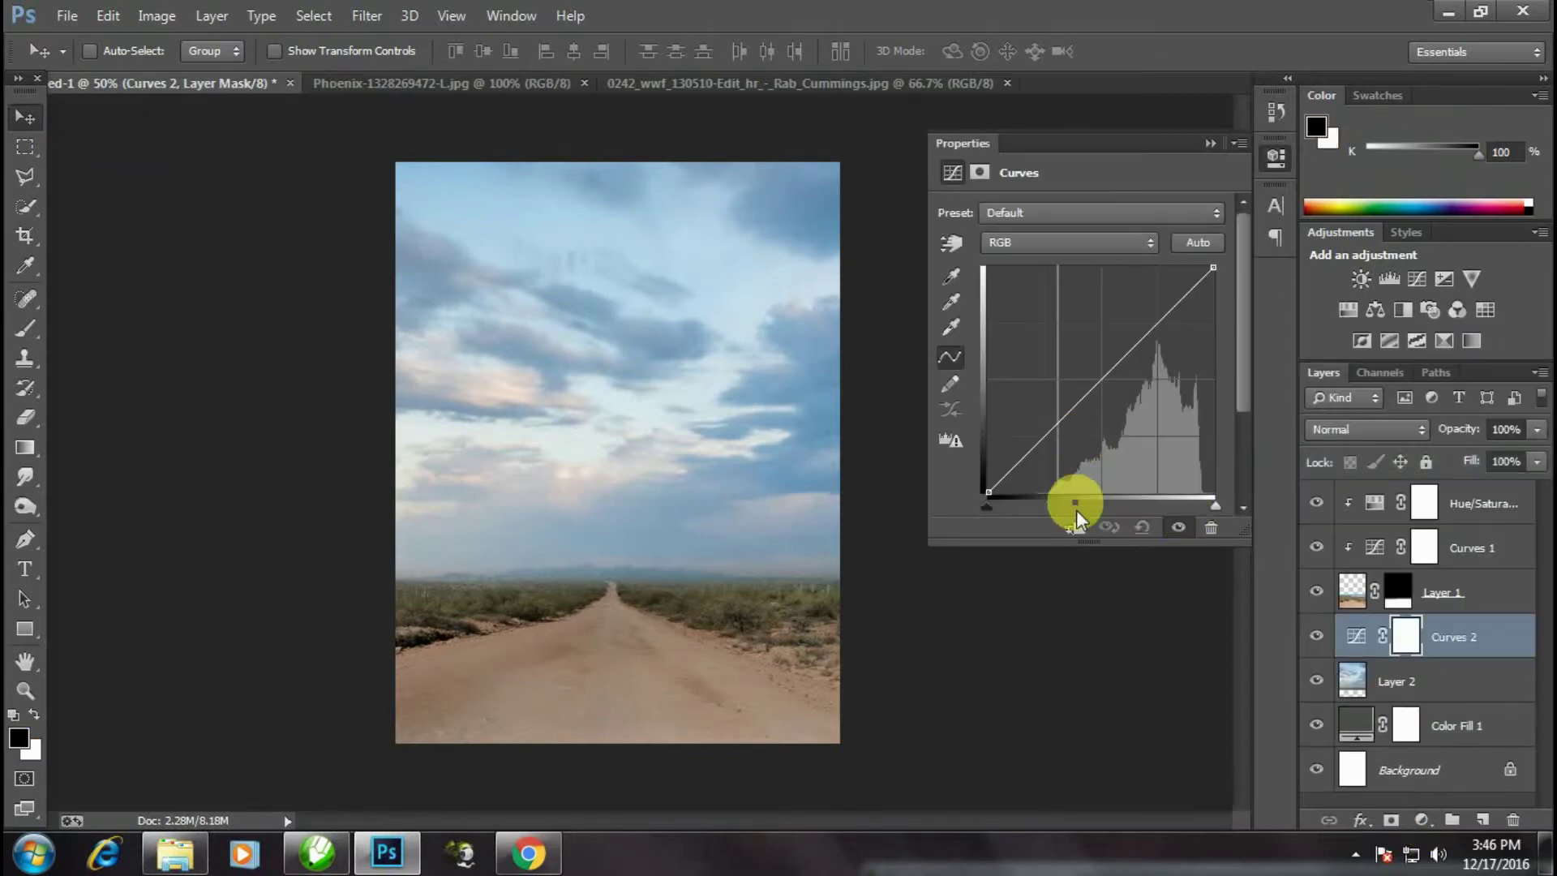
click(1075, 526)
drag(1213, 268, 1231, 327)
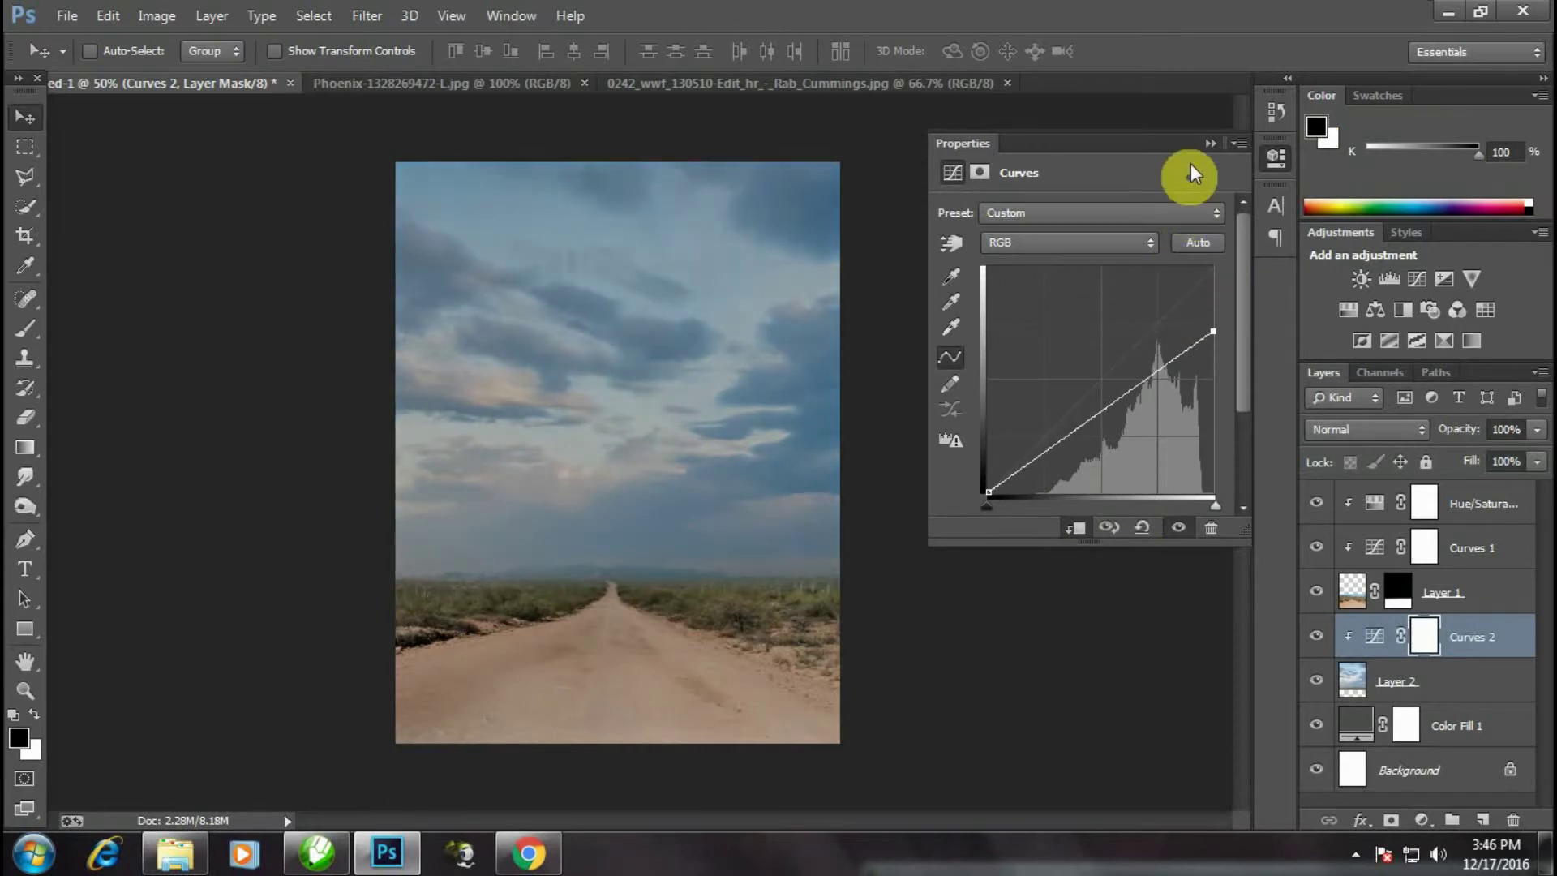
click(1210, 143)
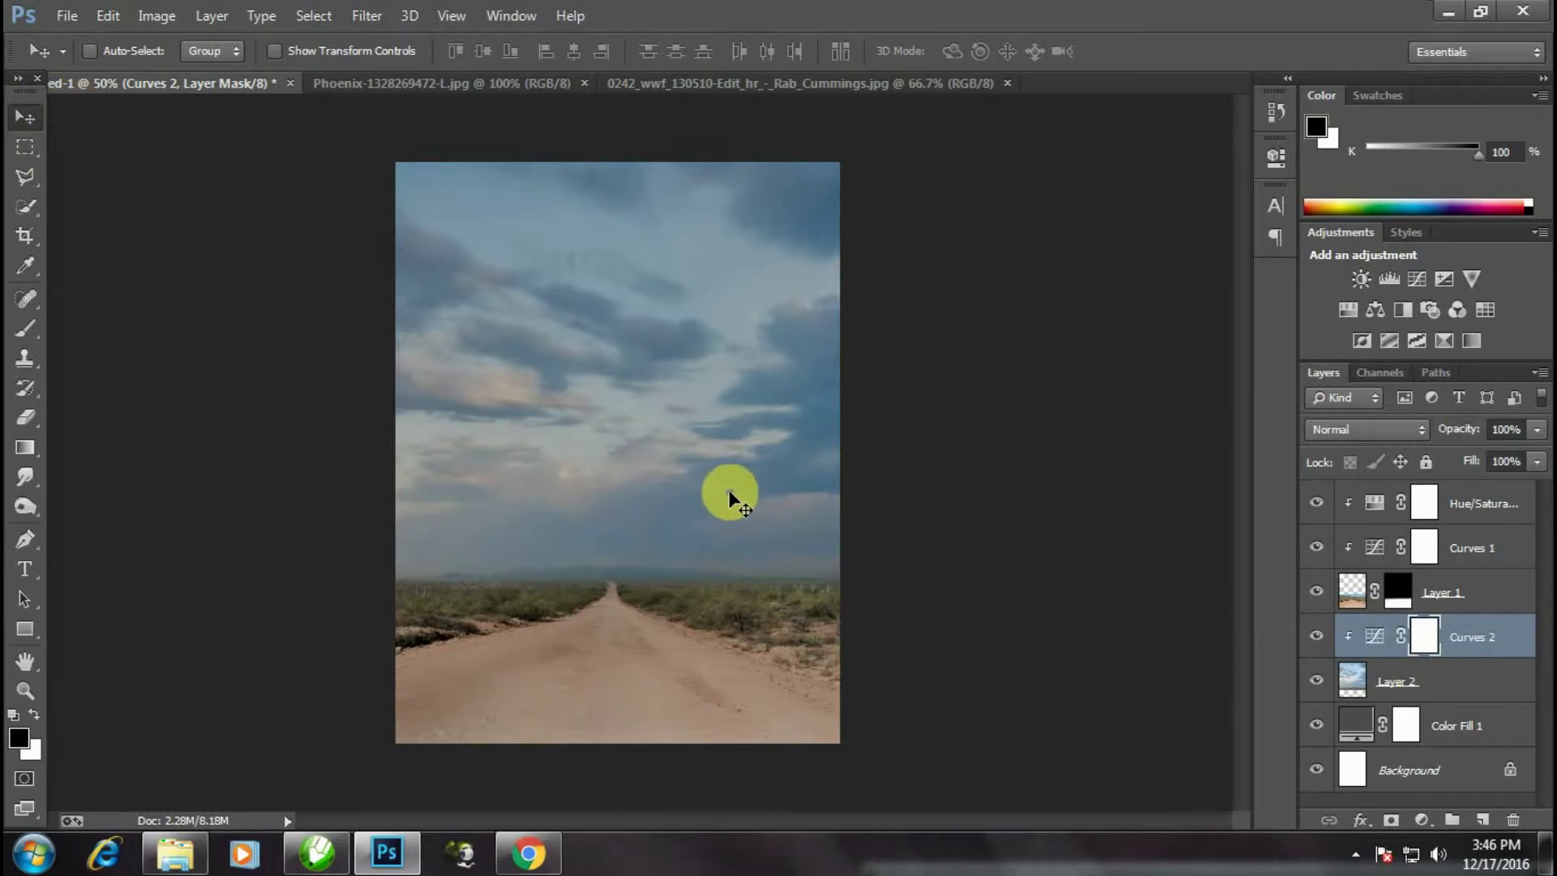
click(845, 84)
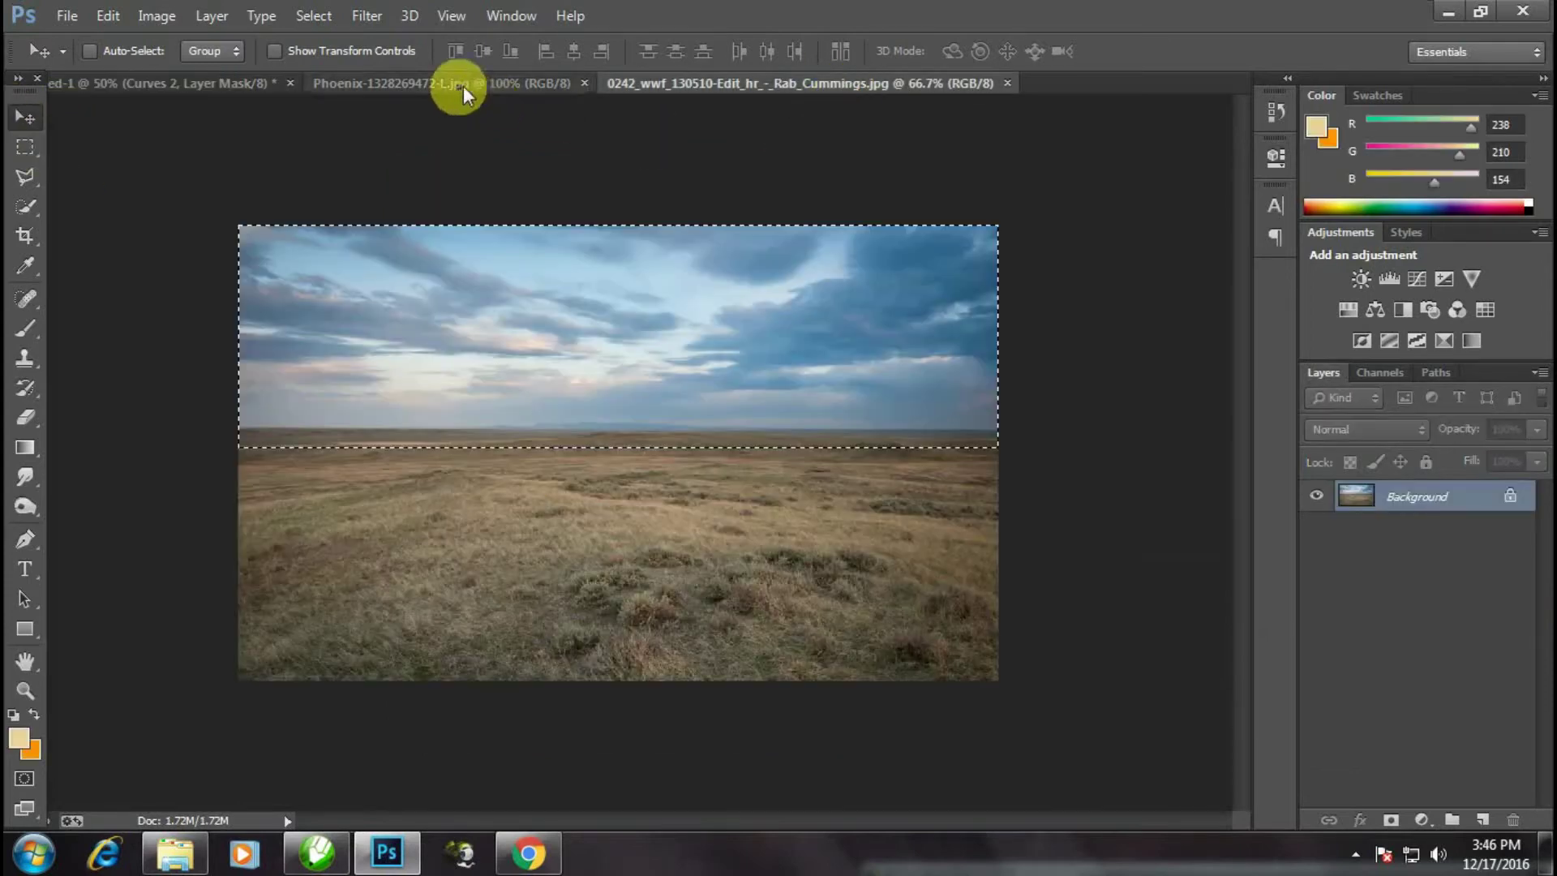
- Close the grassland and road source photos and select Layer 1 in the composite
click(1008, 84)
click(417, 85)
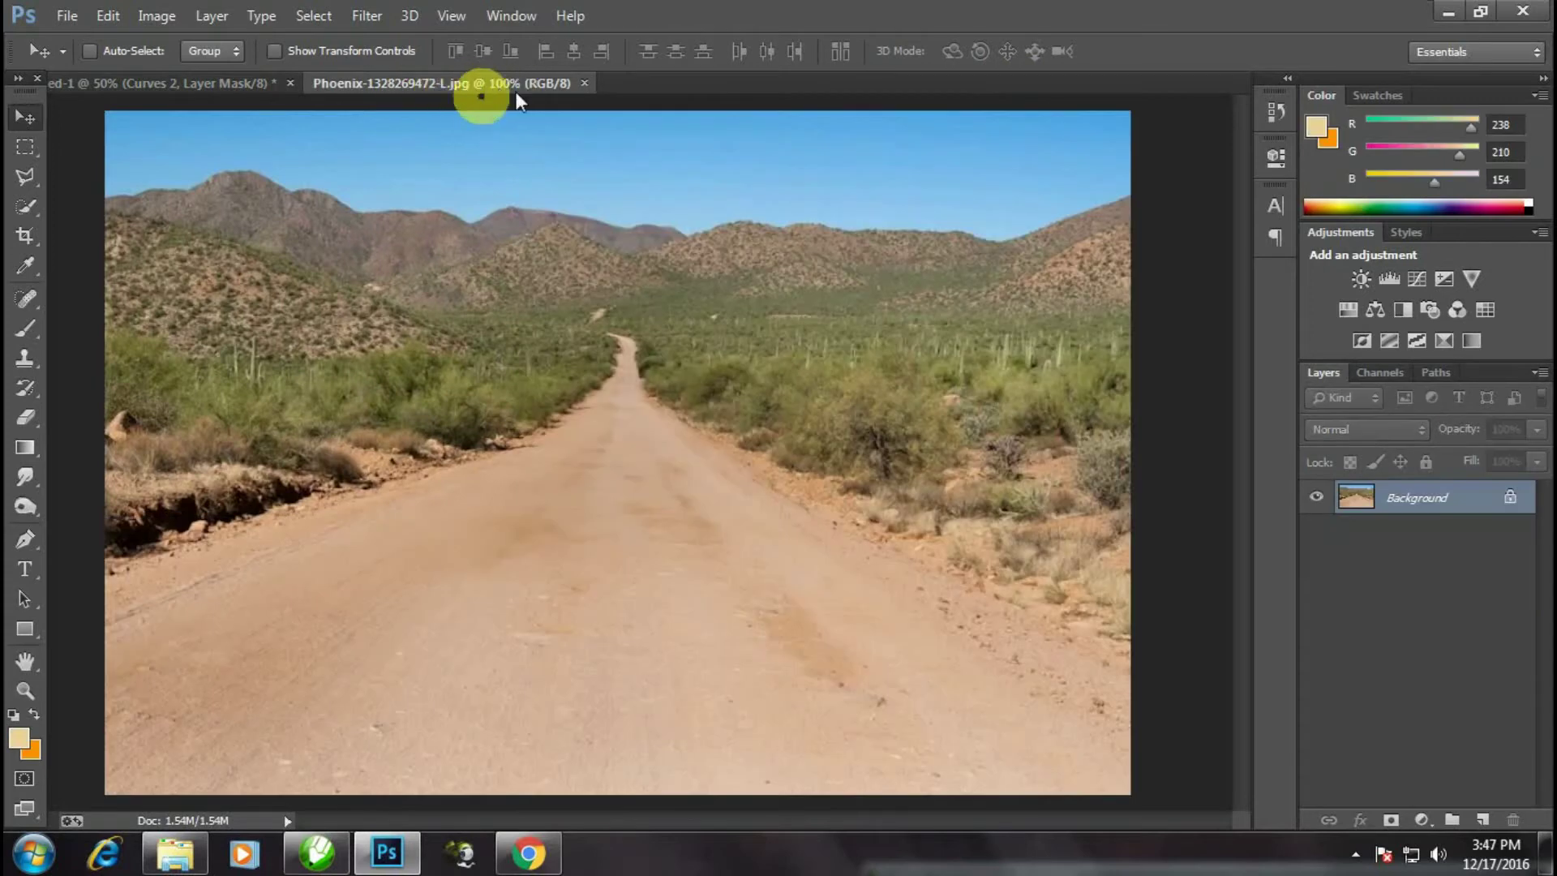
key(ctrl+w)
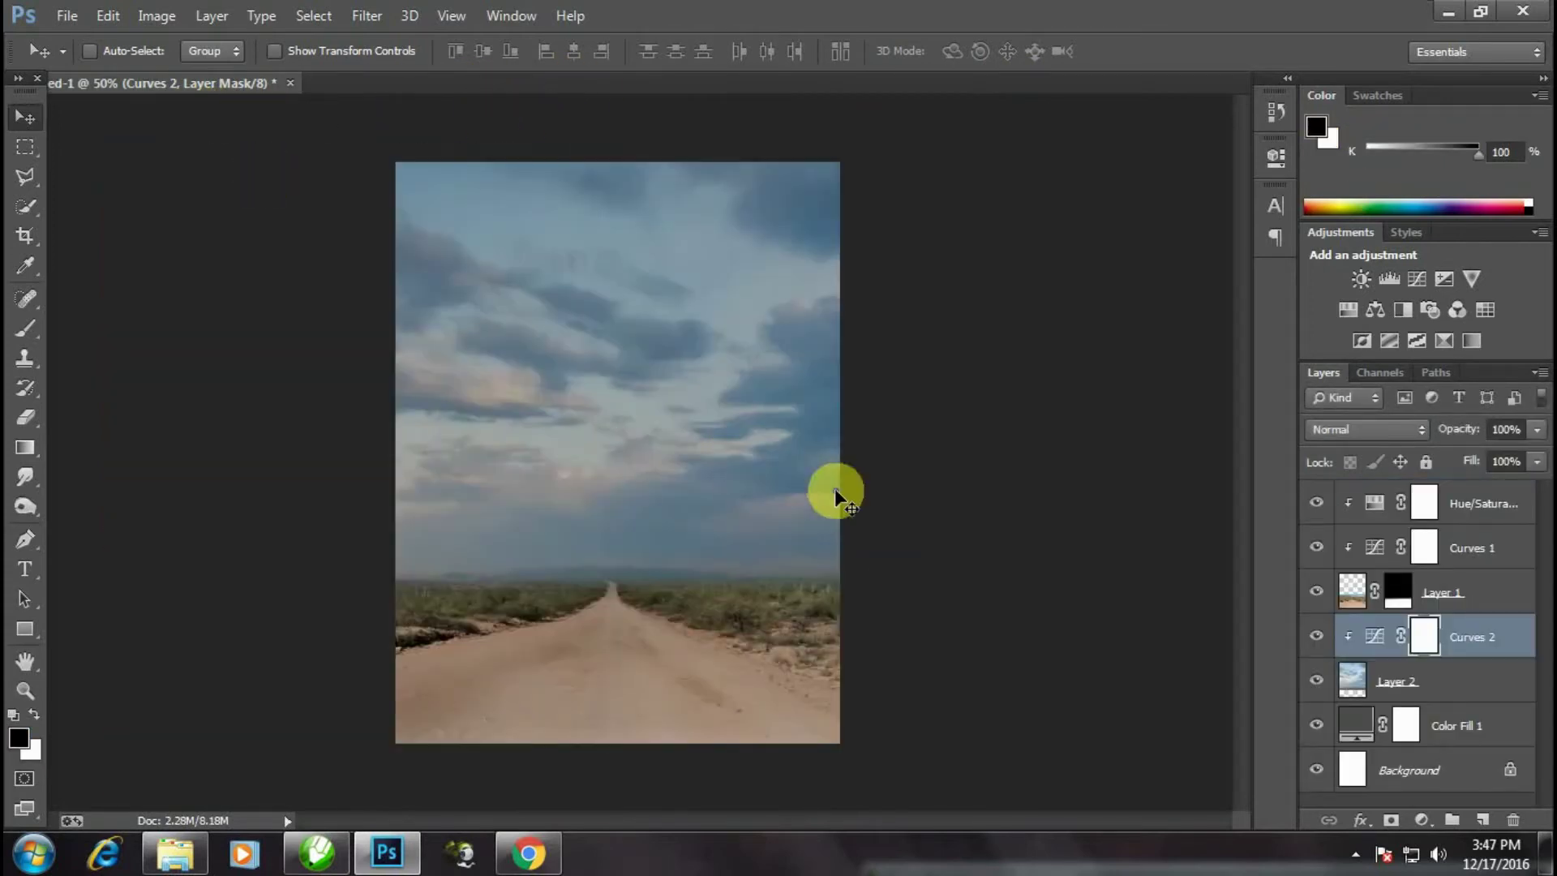
click(767, 500)
click(769, 333)
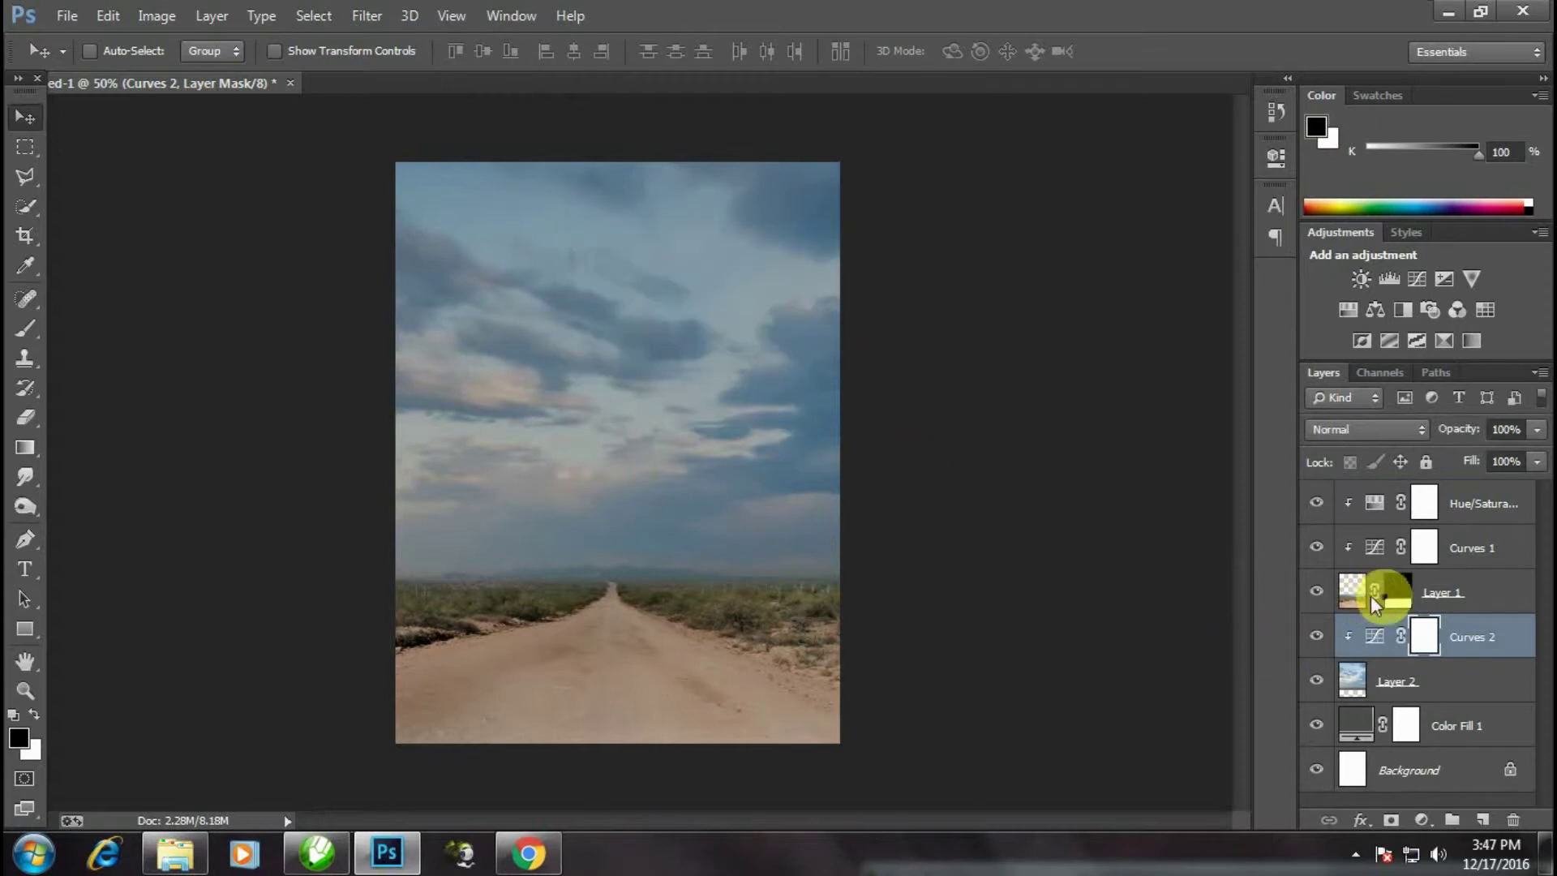
drag(1374, 600, 1364, 662)
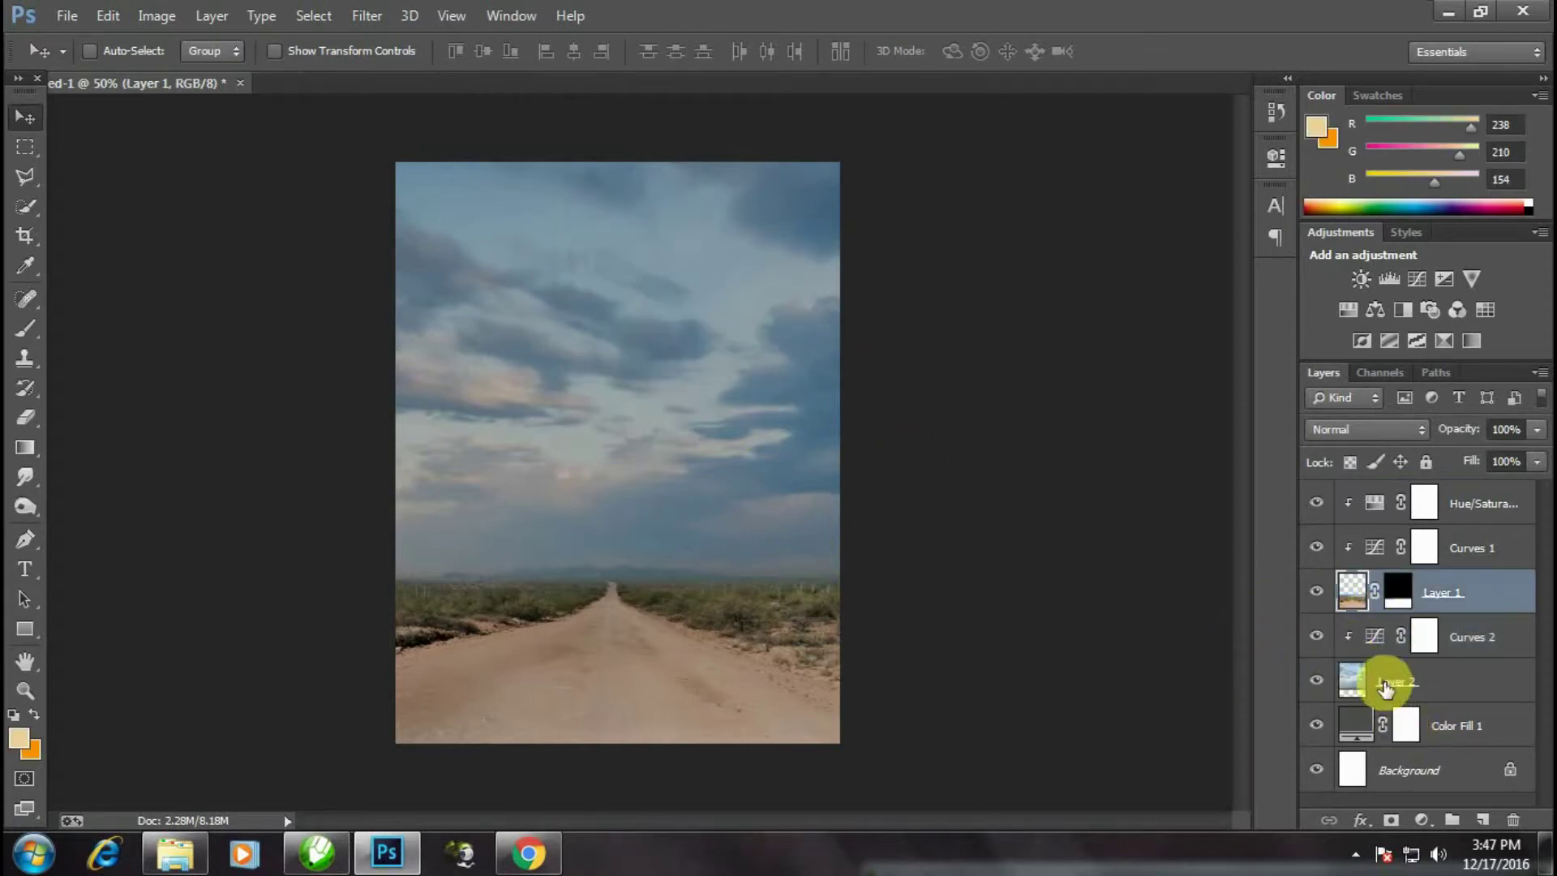
key(ctrl+t)
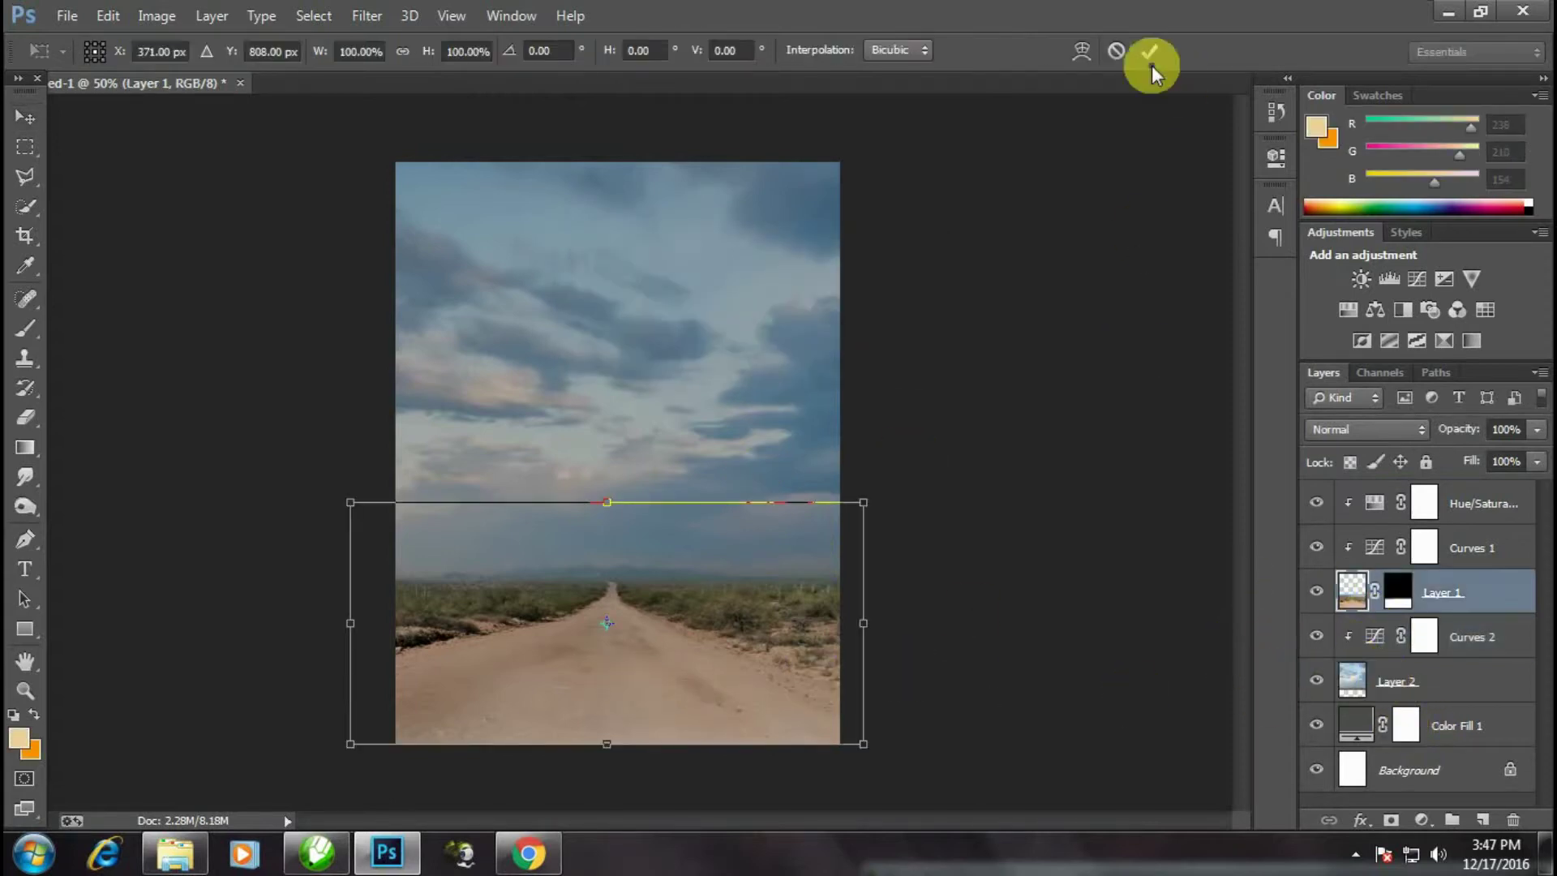
click(1150, 55)
- Stretch the Layer 2 sky to 102.28% height and add Curves 2 to the selection
click(1415, 685)
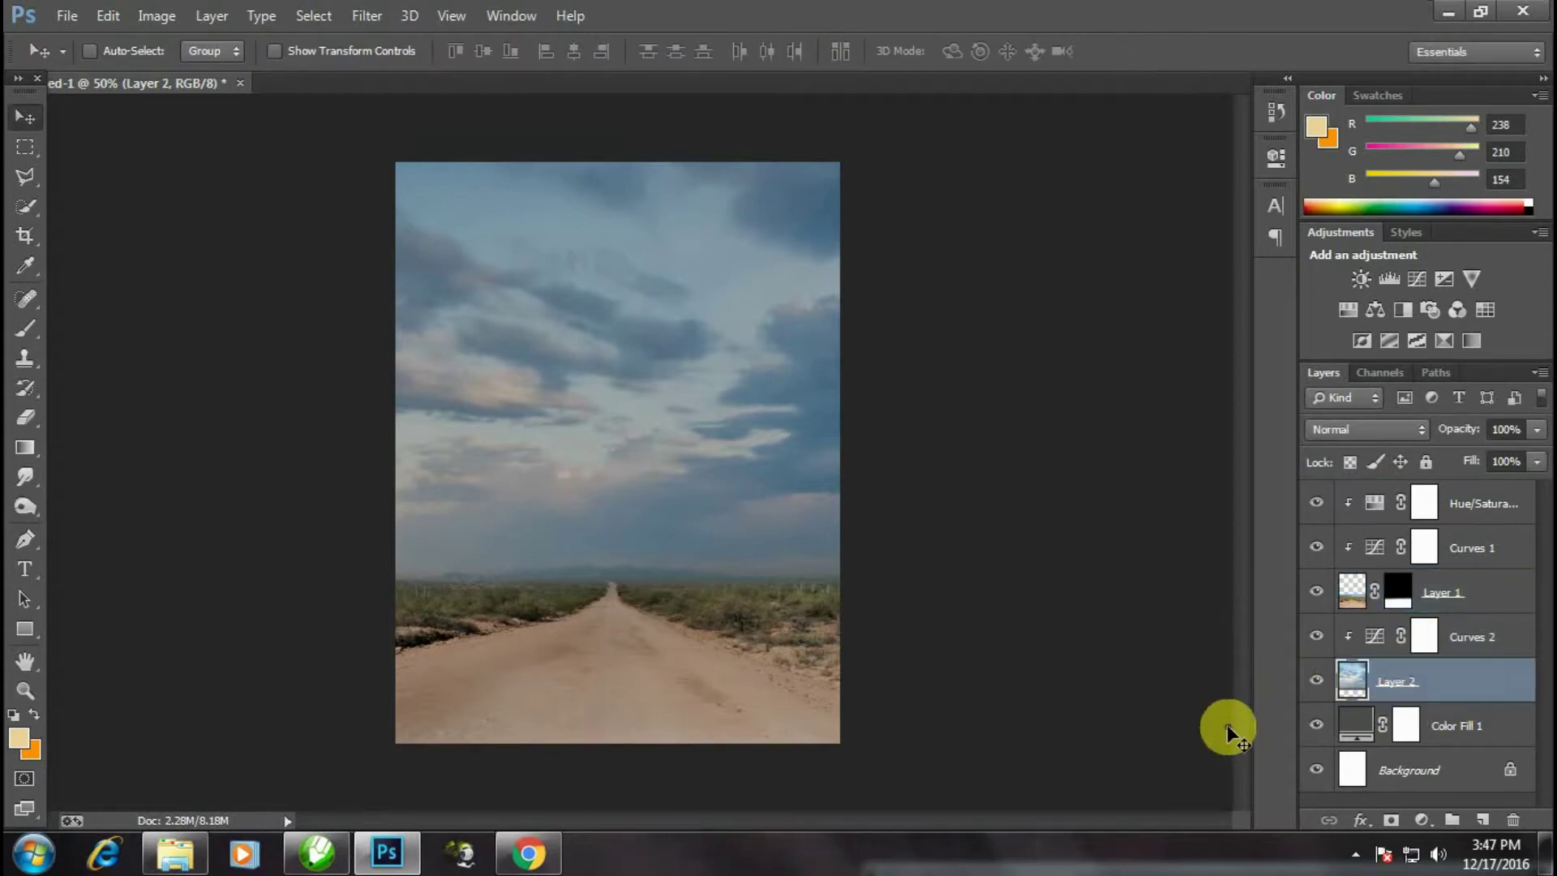
key(ctrl+t)
drag(631, 626, 633, 635)
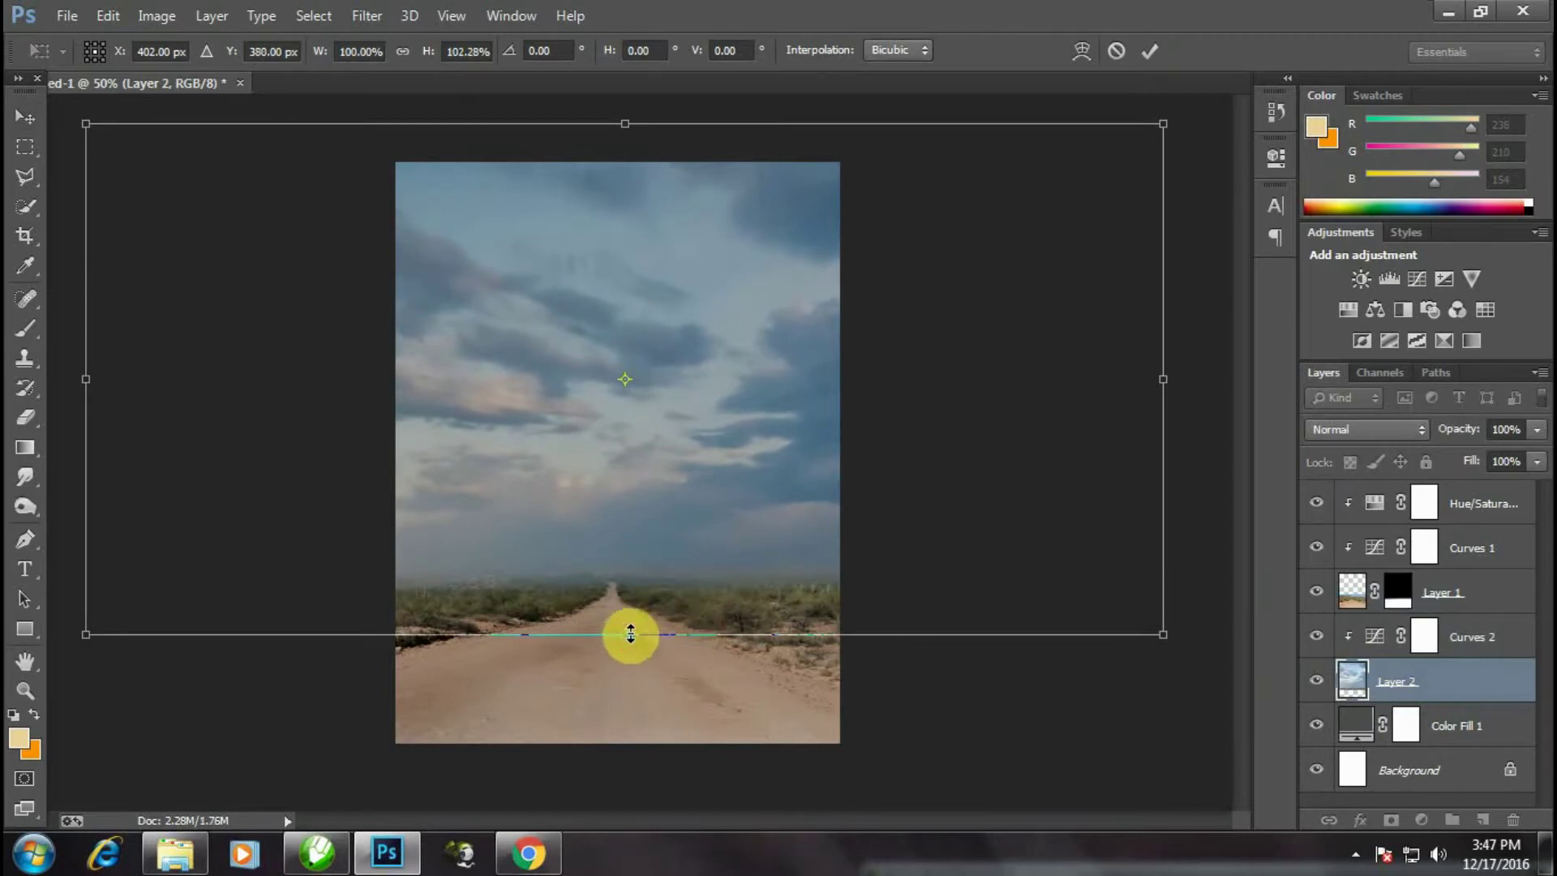
key(Return)
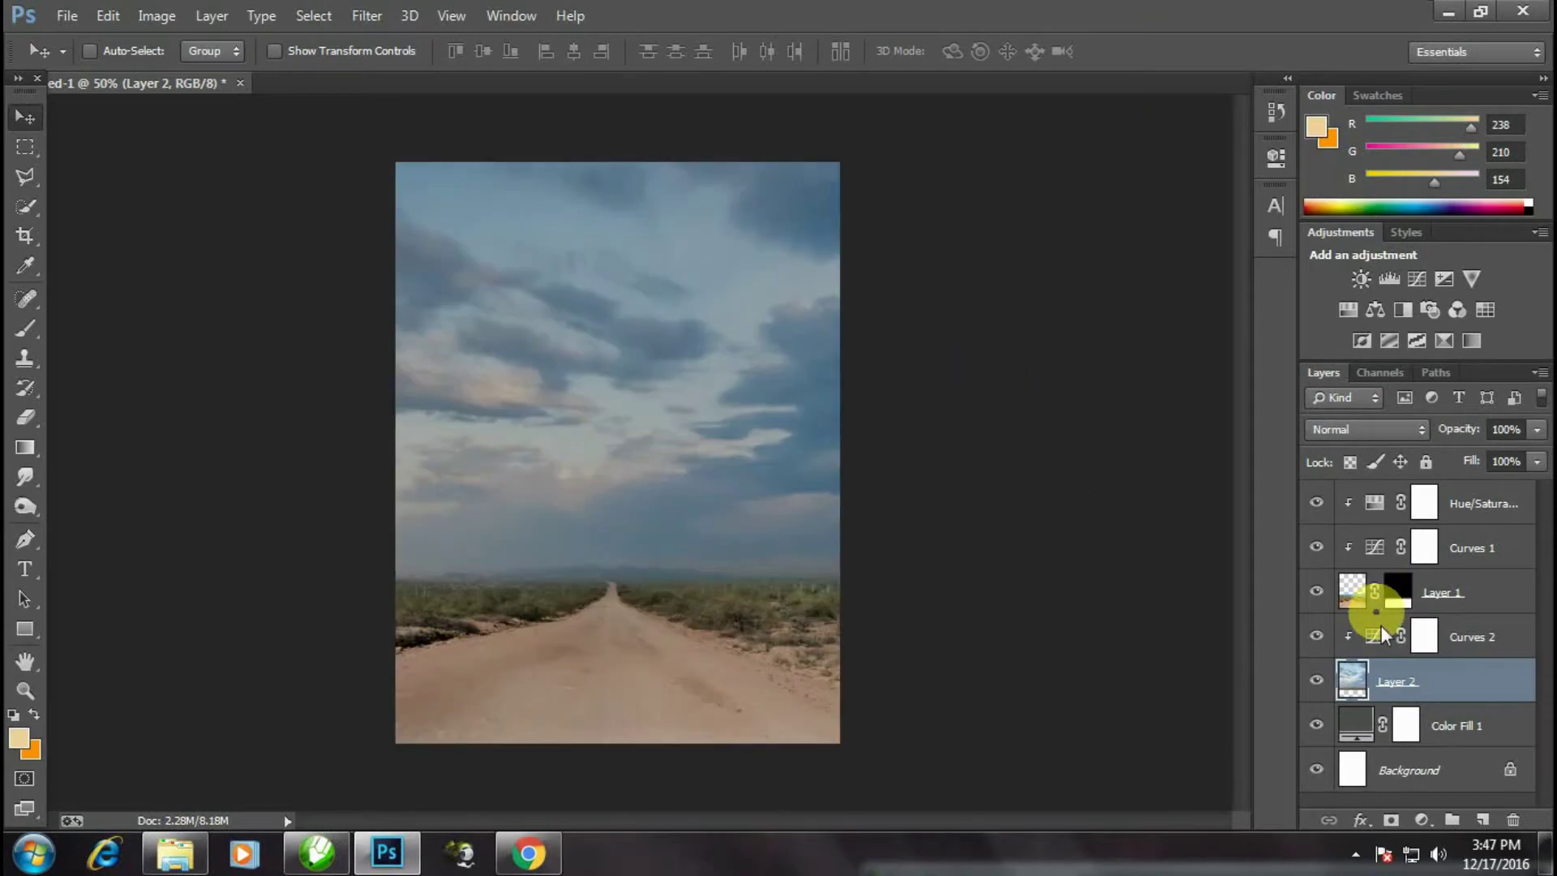
drag(1380, 626, 1443, 714)
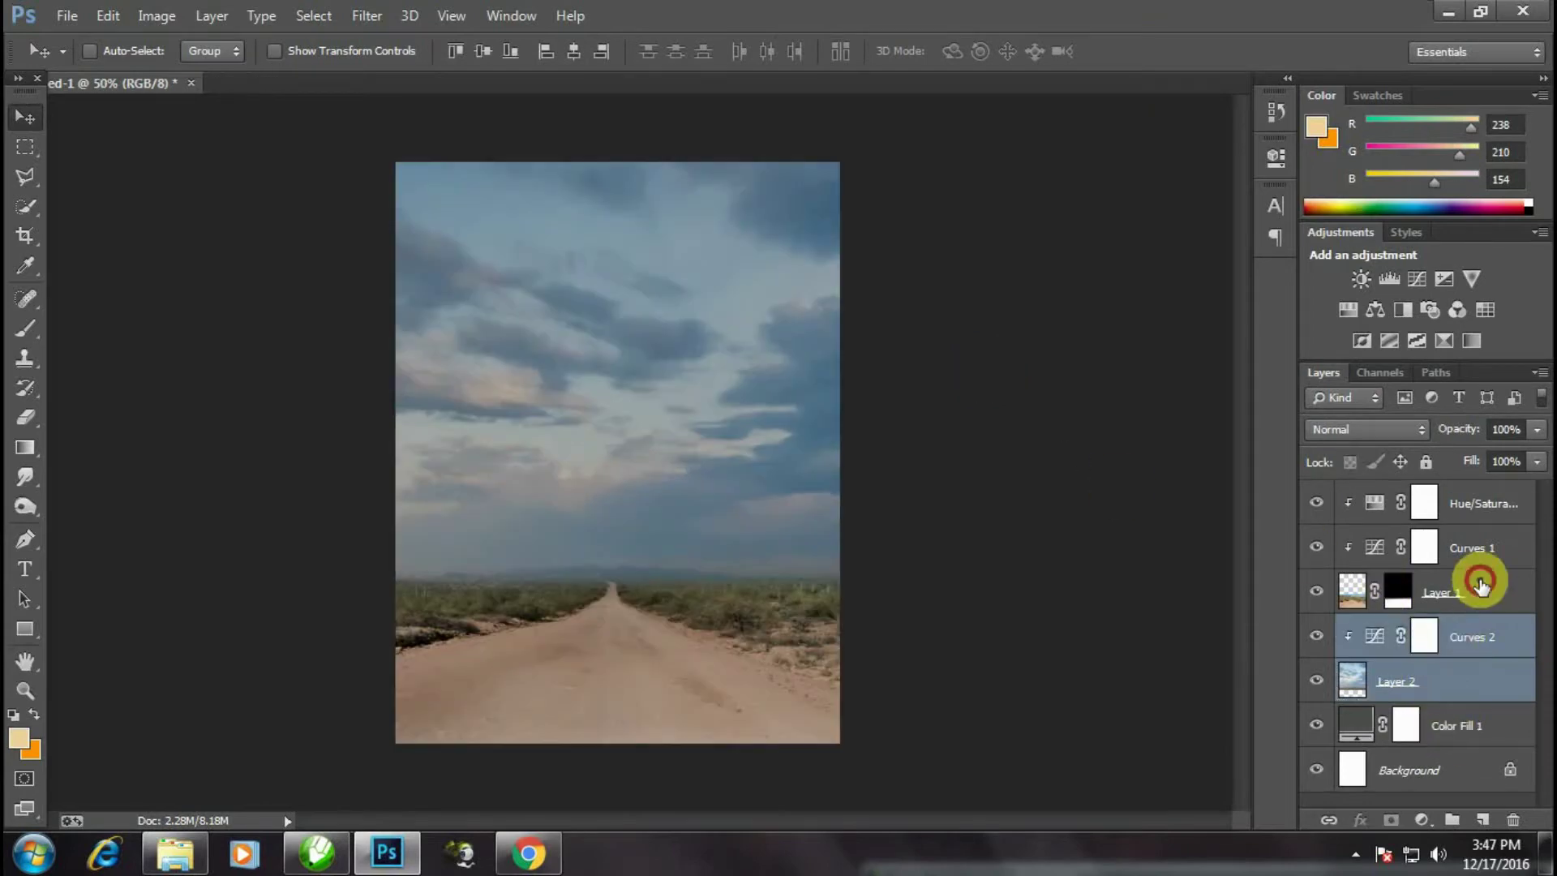
- Group Layer 2 through Hue/Saturation into one group named 'backround'
shift+click(1492, 504)
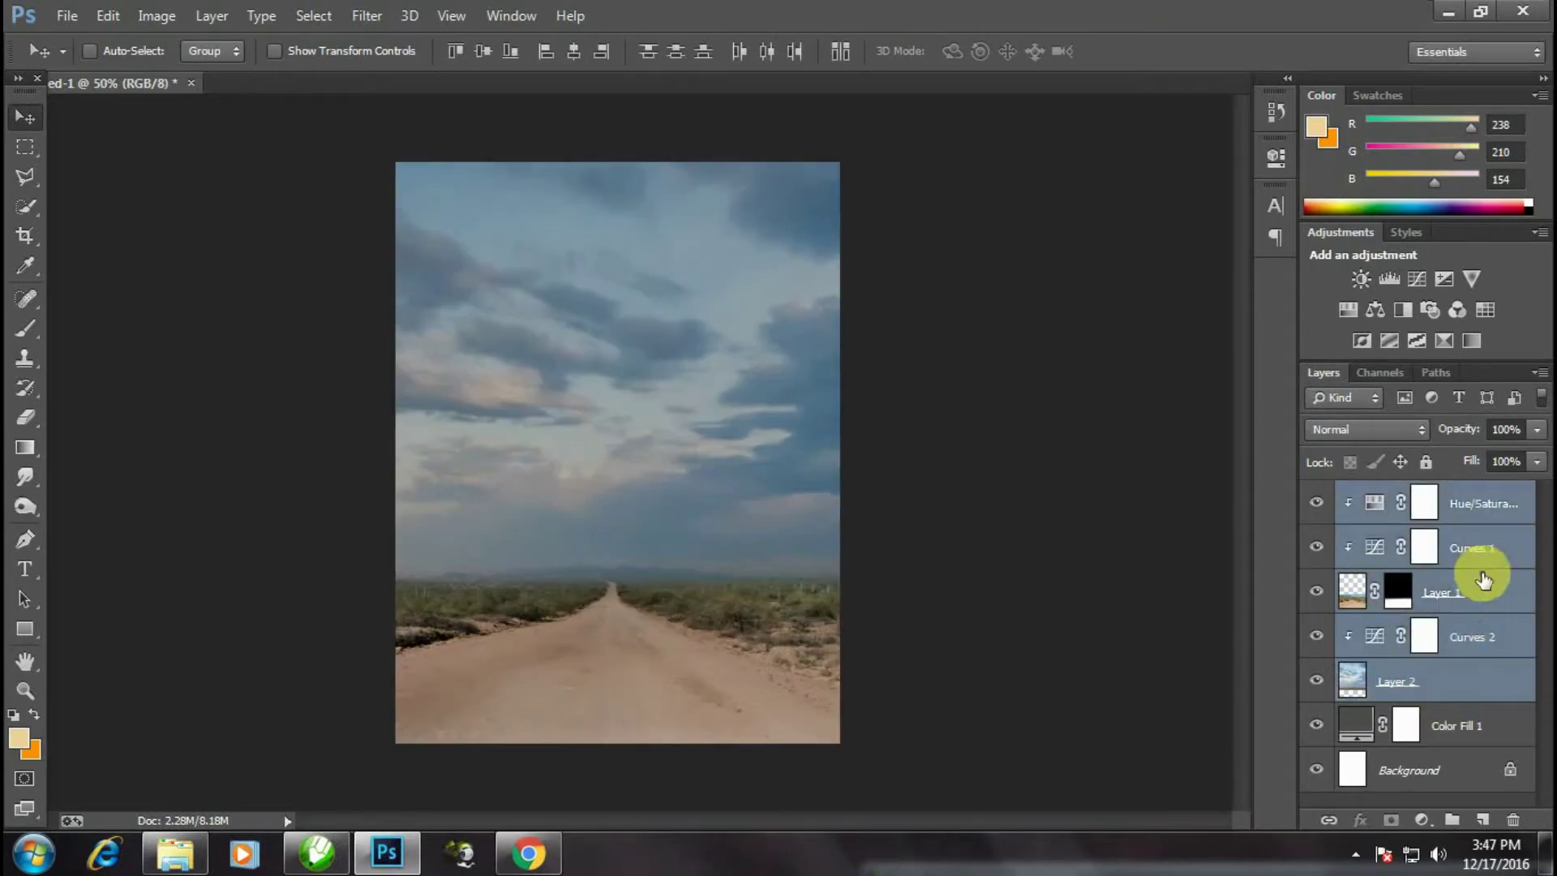
key(ctrl+g)
text(backround)
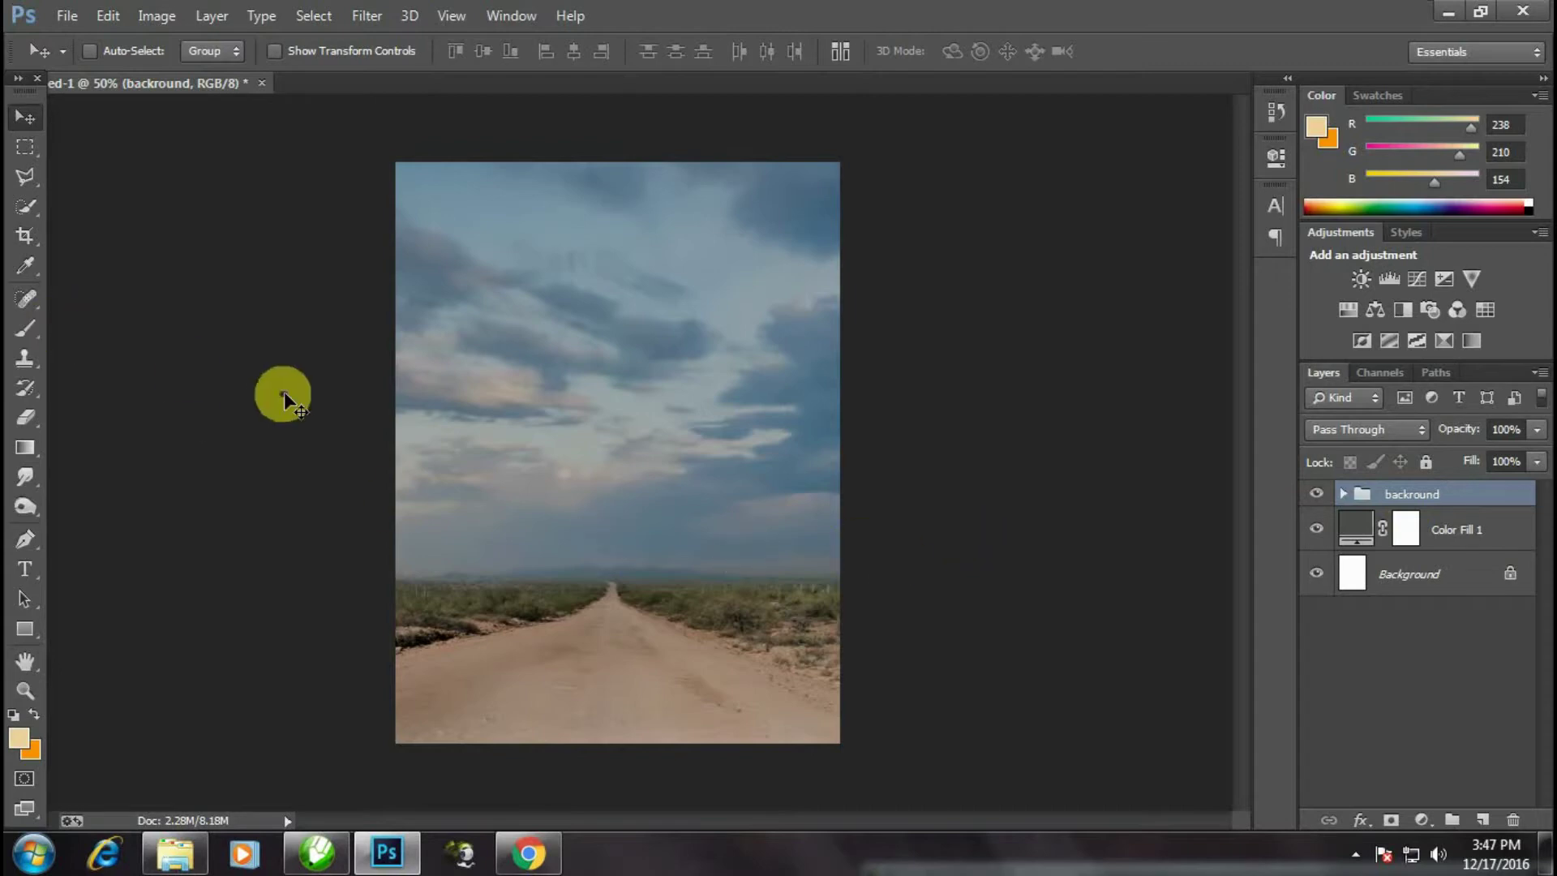
- Open srk.psd and bring its biker cutout into the road composite as Layer 3
click(65, 15)
mouse_move(110, 172)
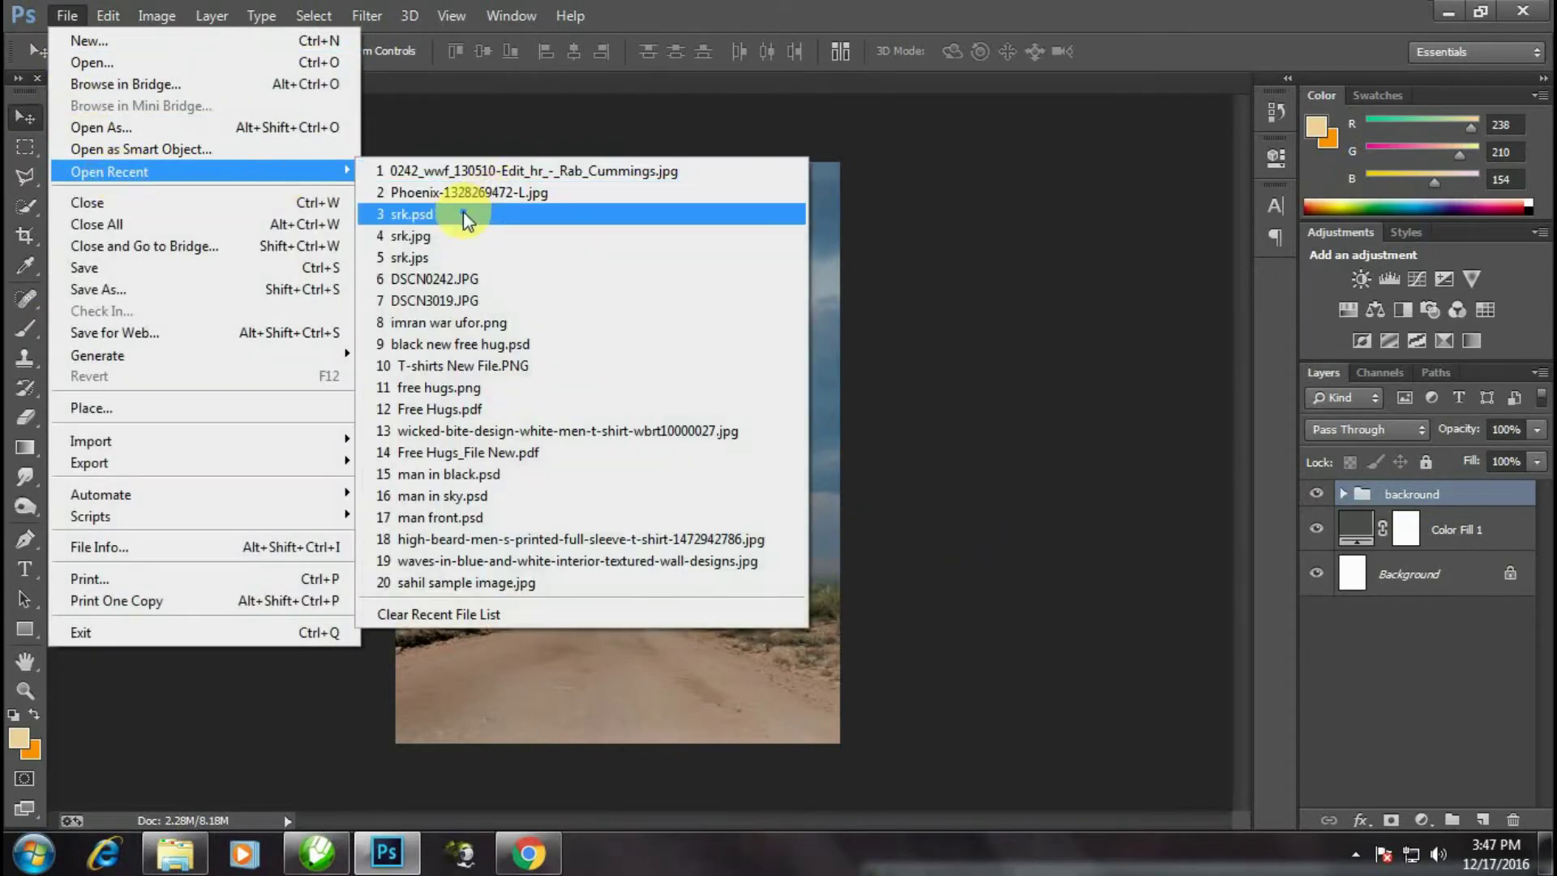
click(429, 352)
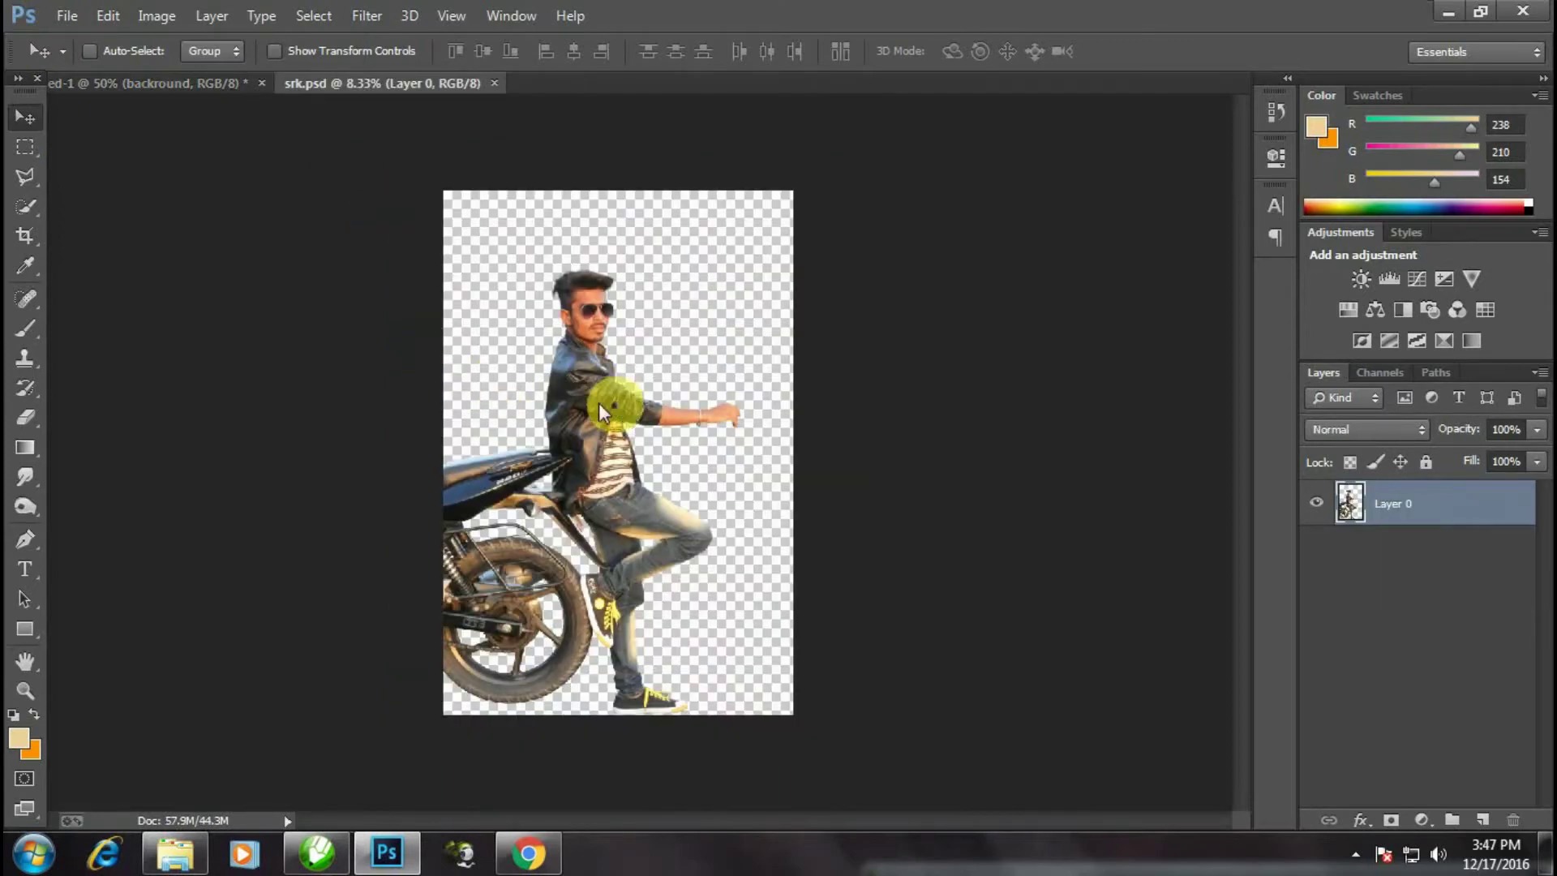
mouse_move(598, 402)
mouse_down()
mouse_move(370, 287)
mouse_move(562, 440)
mouse_up()
- Scale the biker down and place him in the lower left of the road
key(ctrl+t)
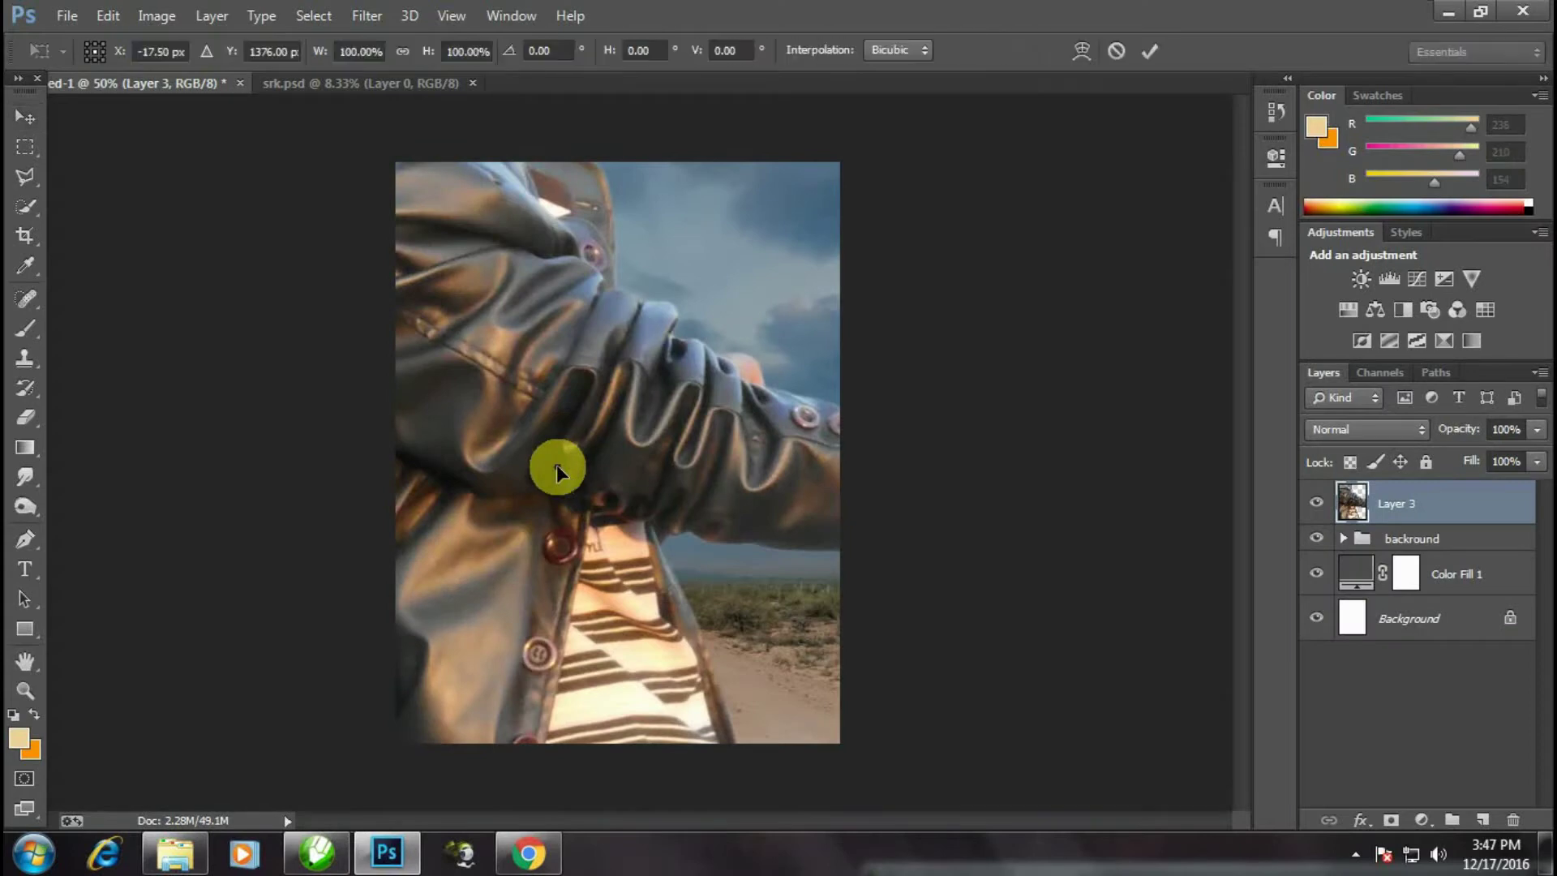
key(ctrl+minus)
key(ctrl+minus)
key(ctrl+minus)
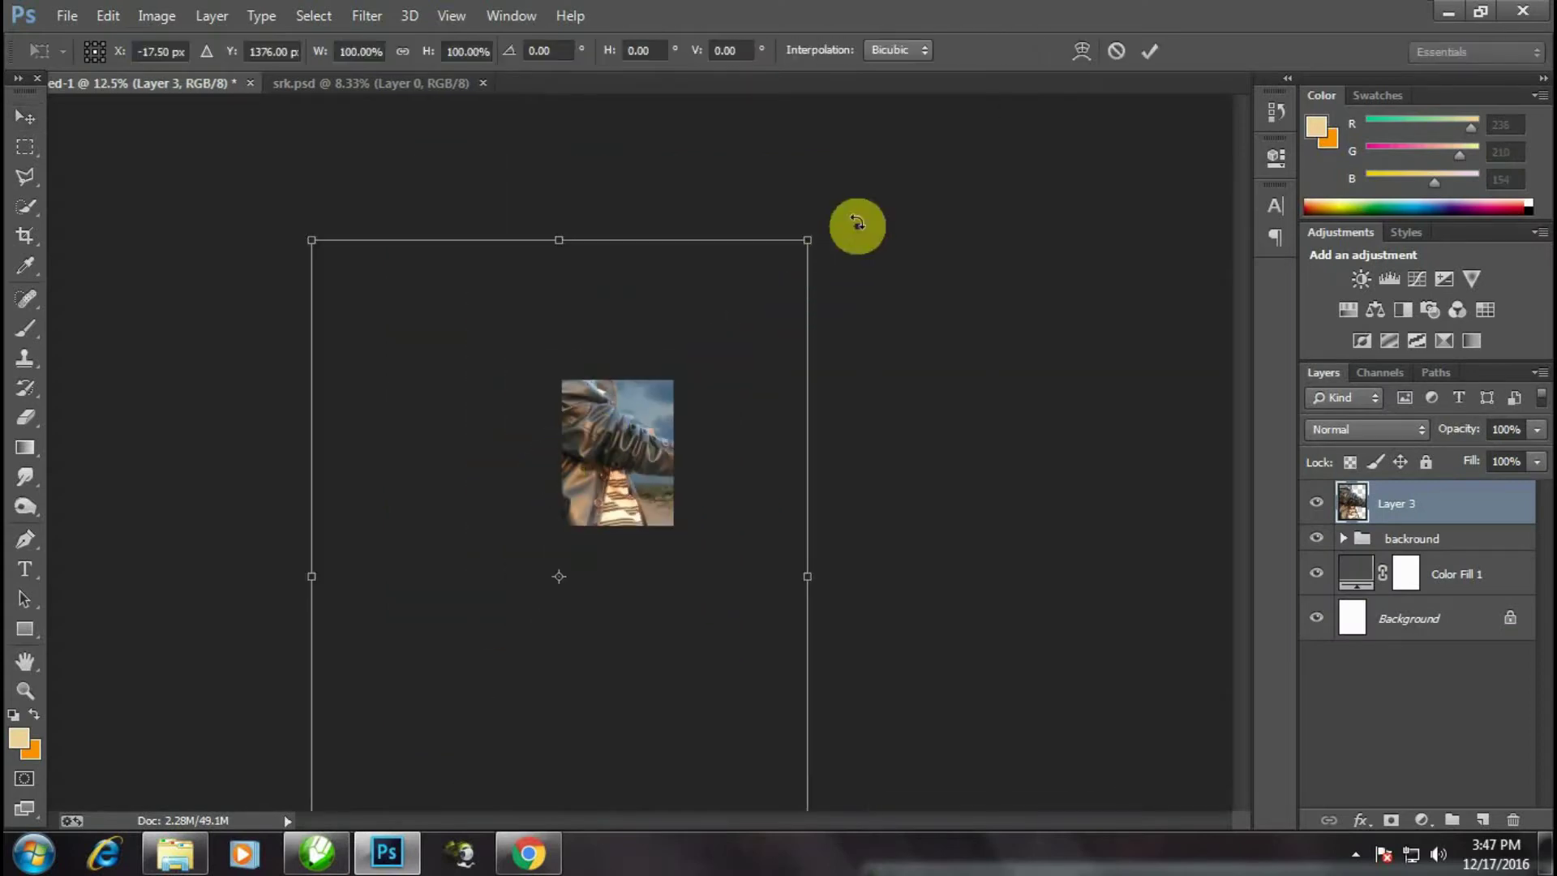
mouse_move(807, 240)
mouse_down()
mouse_move(576, 502)
mouse_move(605, 449)
mouse_move(586, 468)
mouse_move(596, 567)
mouse_up()
key(ctrl+plus)
key(ctrl+plus)
key(ctrl+plus)
key(ctrl+plus)
key(ctrl+minus)
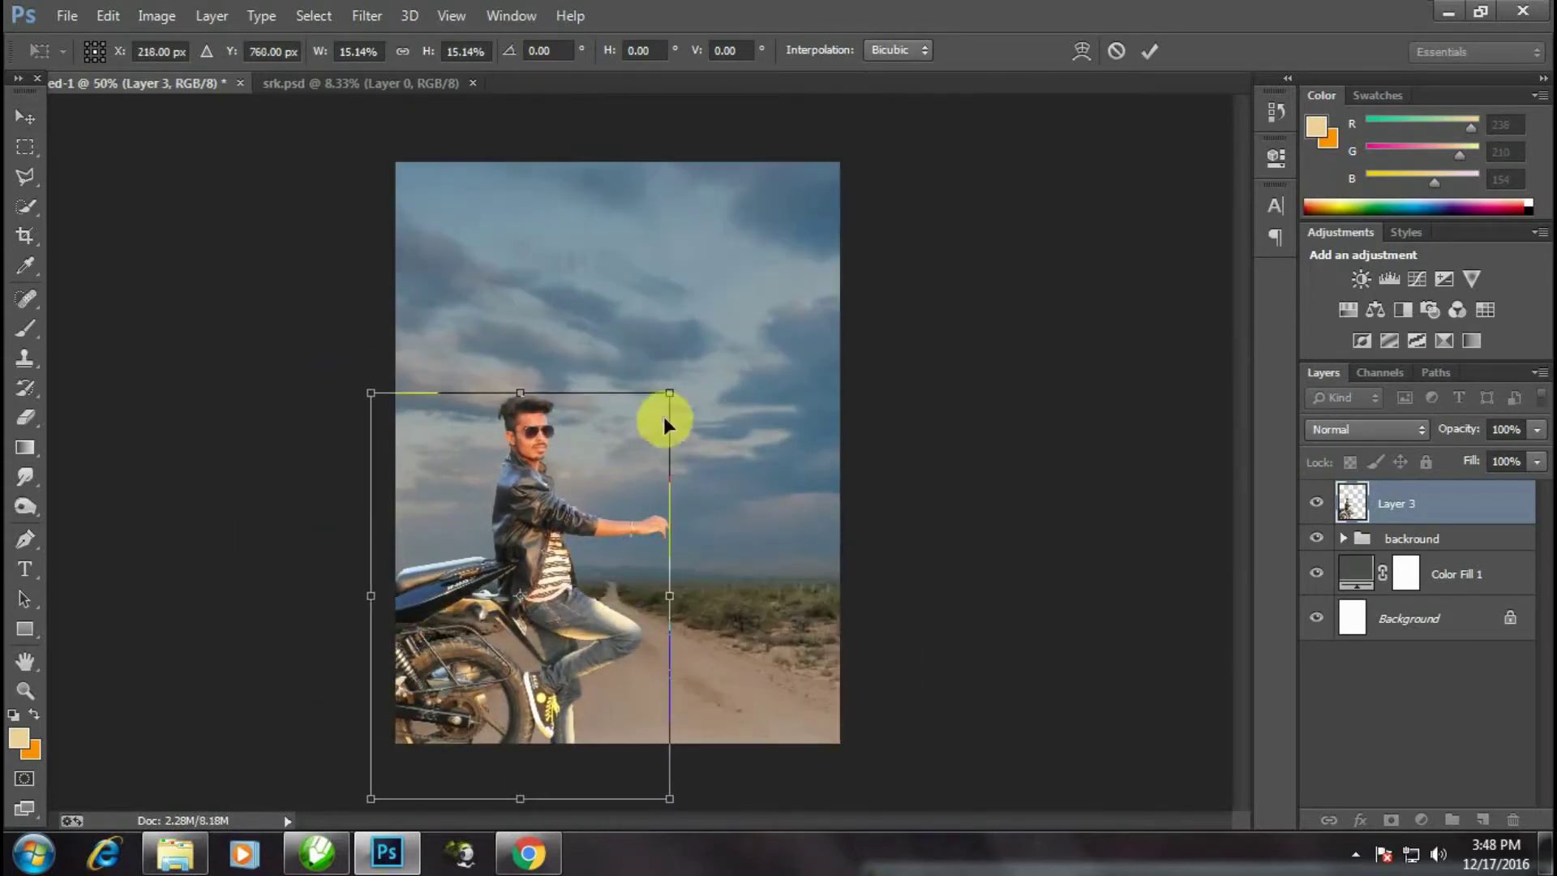
mouse_move(661, 418)
mouse_down()
mouse_move(616, 469)
mouse_move(713, 321)
mouse_move(684, 347)
mouse_up()
mouse_move(621, 514)
mouse_down()
mouse_move(633, 480)
mouse_move(628, 498)
mouse_up()
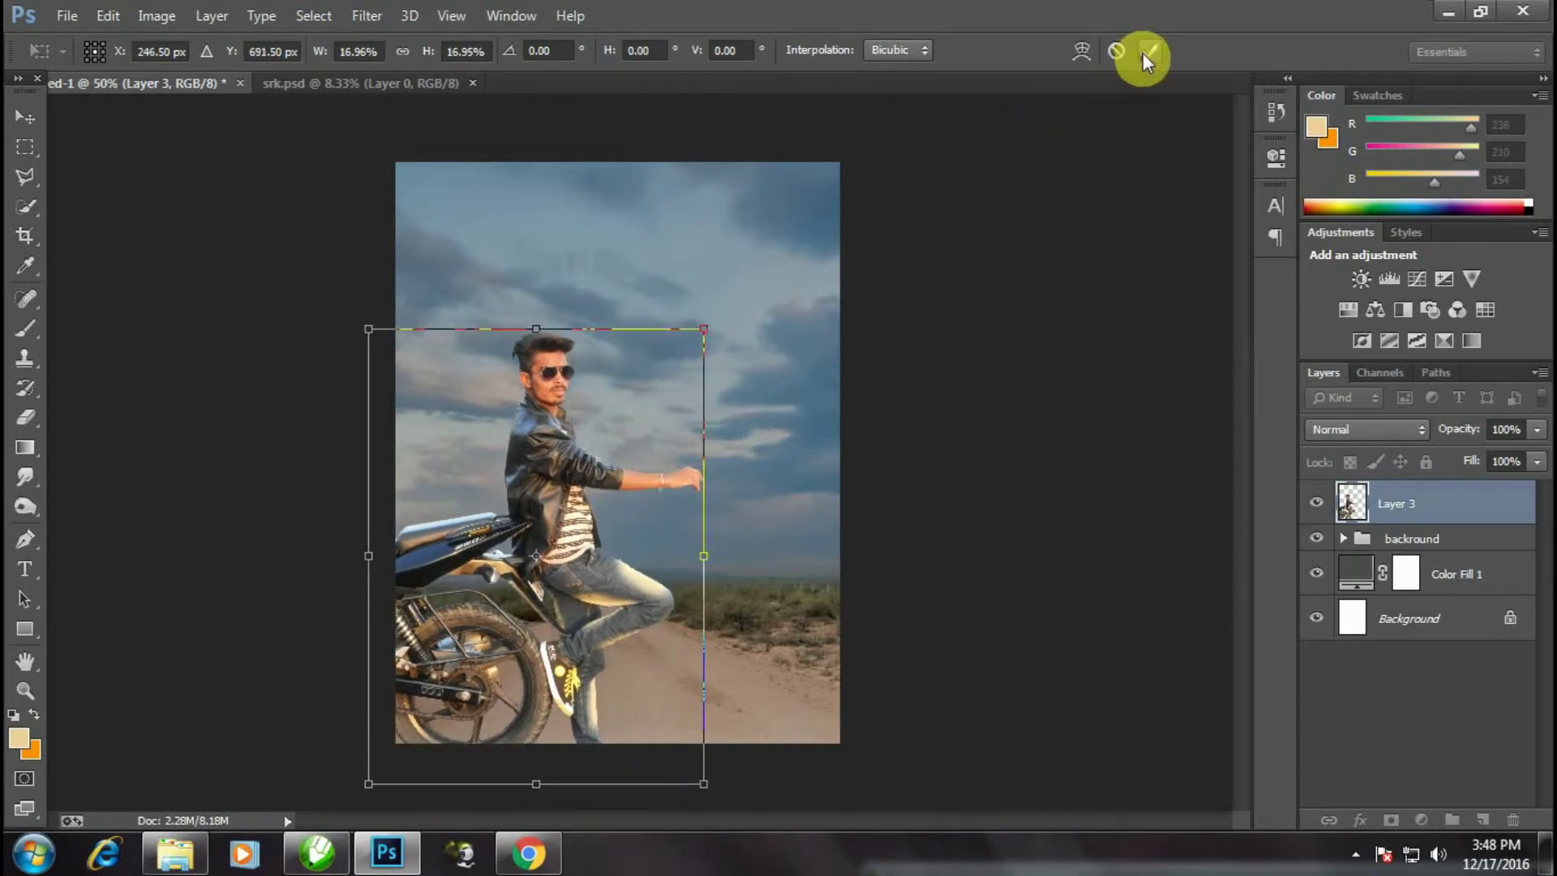
key(Return)
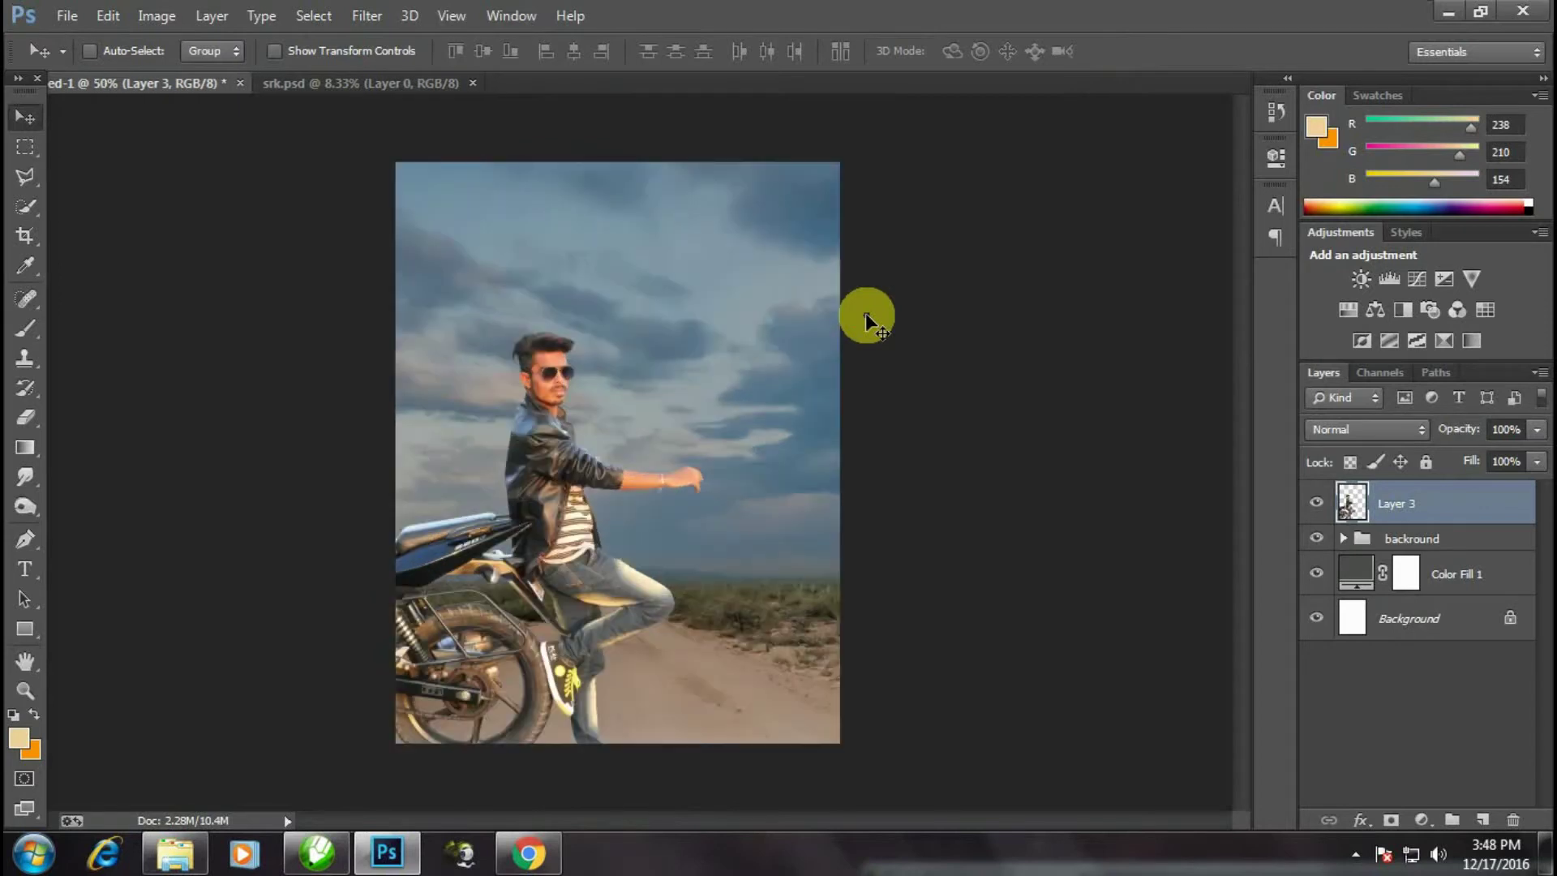
key(ctrl+minus)
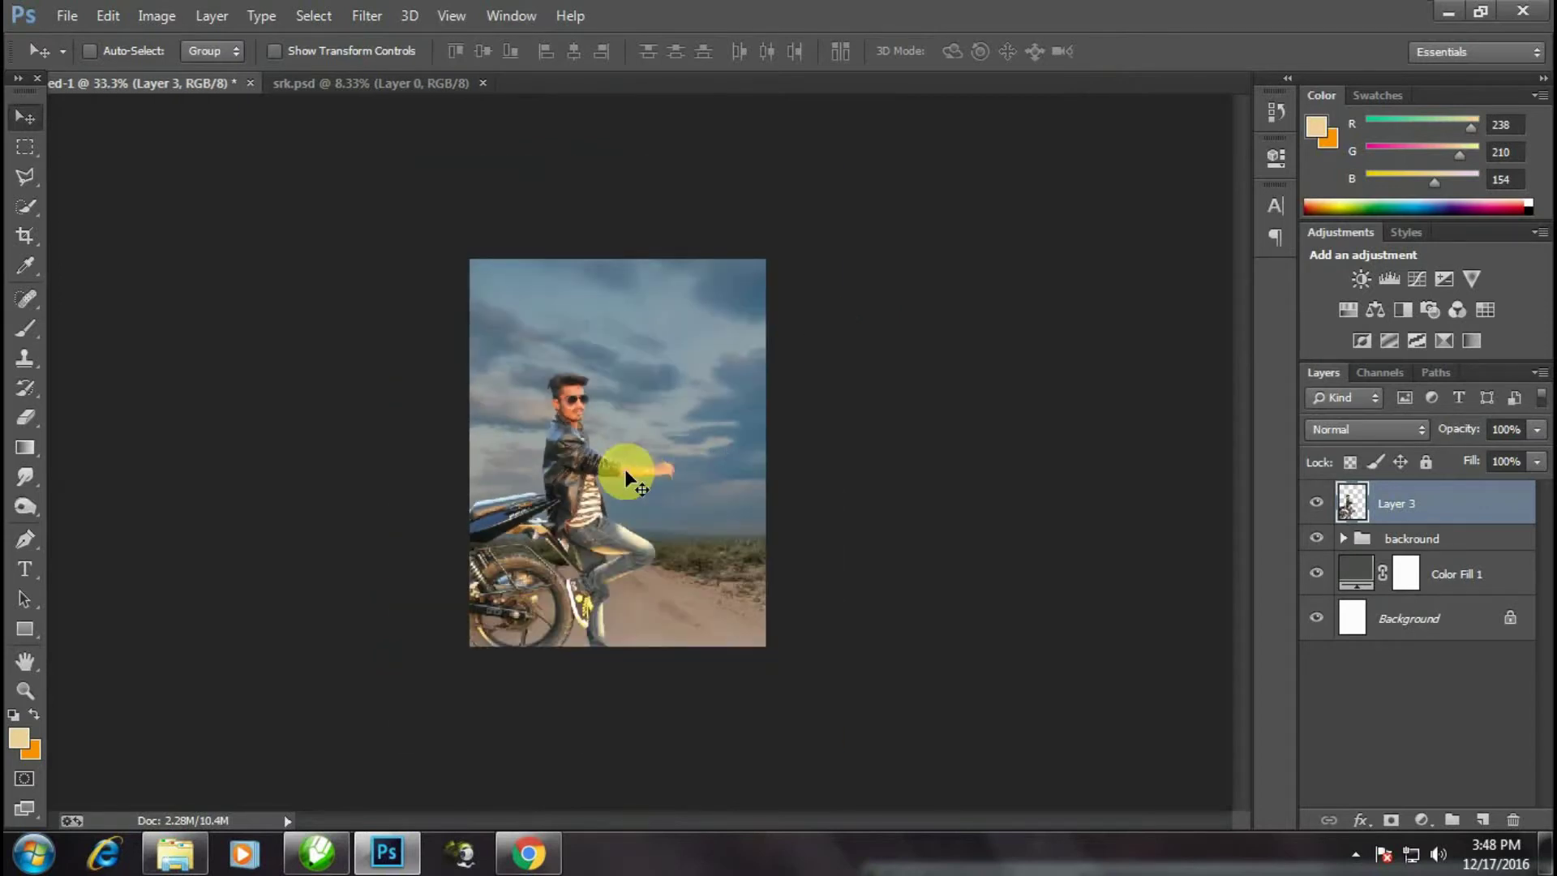
- Fine-tune the biker's scale to about 109% and position him on the road
key(ctrl+t)
drag(677, 365, 690, 330)
drag(640, 487, 645, 463)
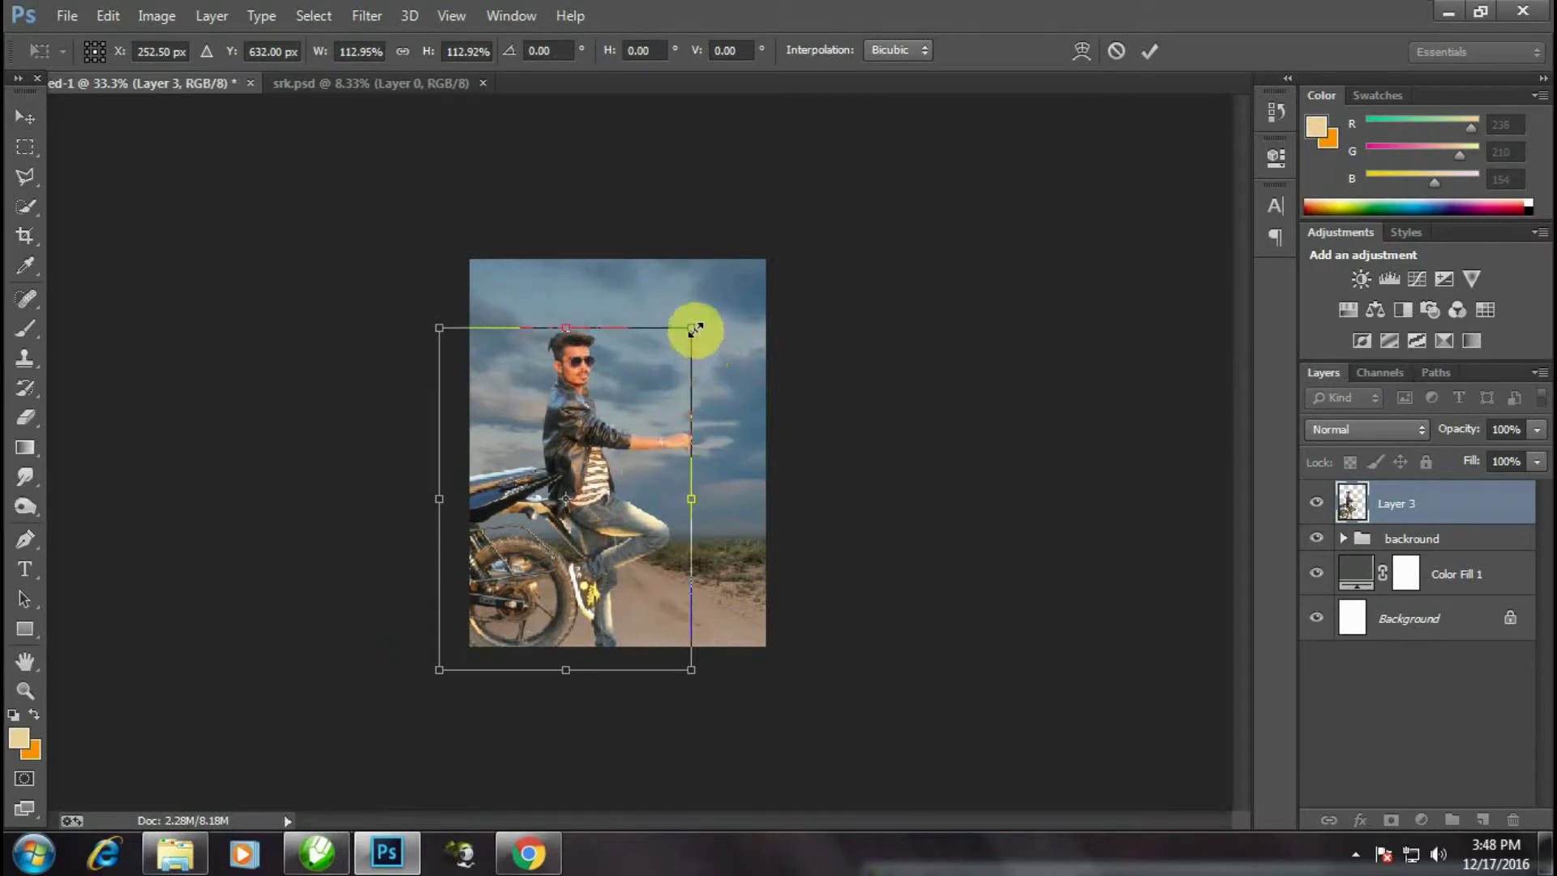
drag(695, 328, 687, 338)
drag(639, 446, 644, 463)
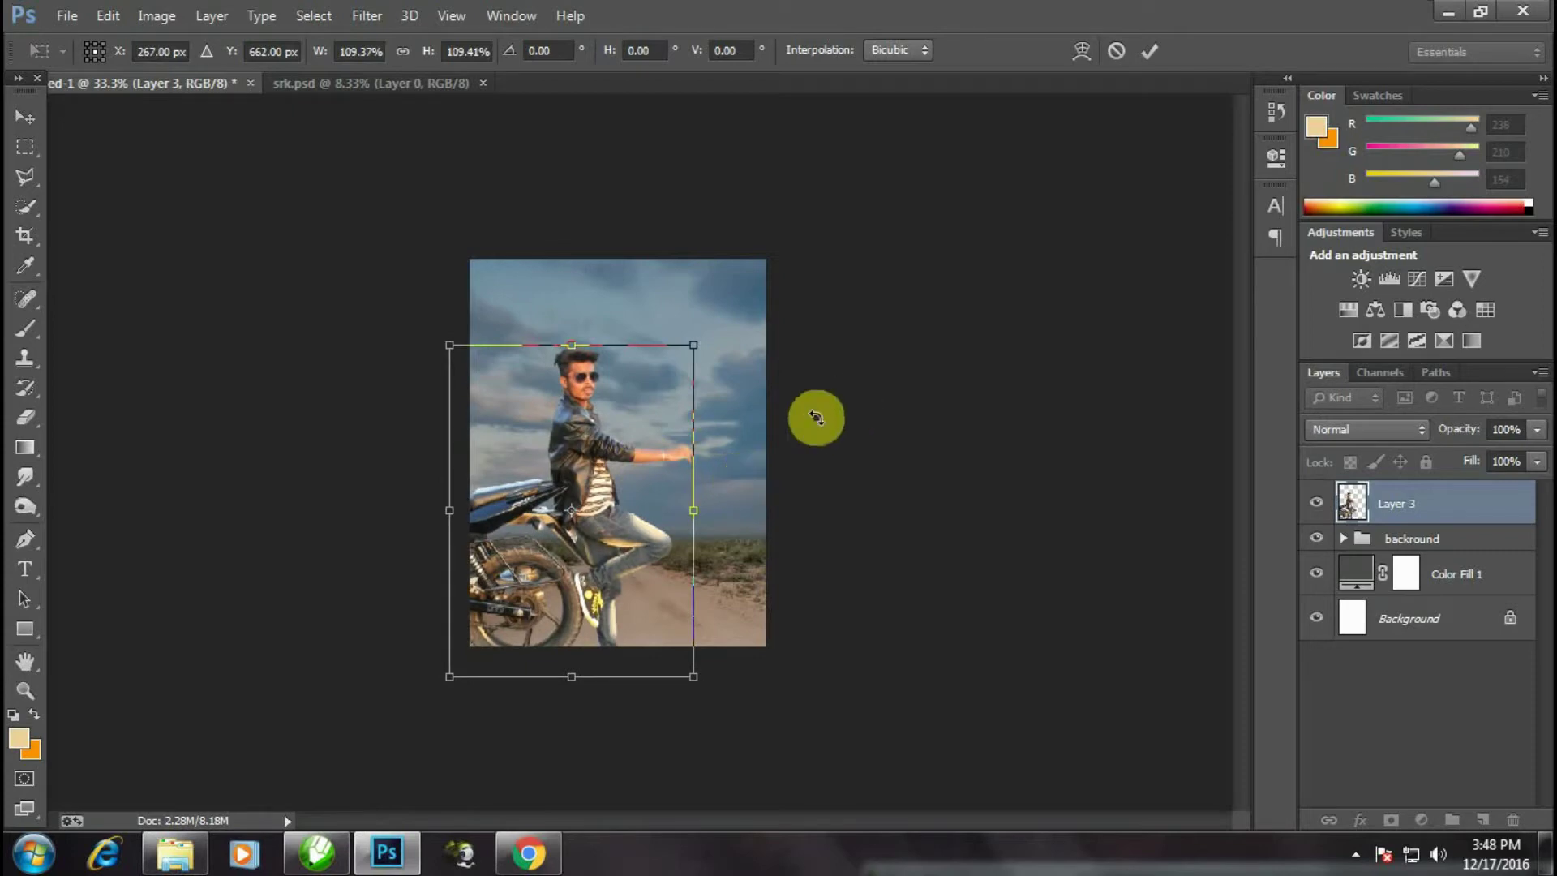
click(1144, 56)
key(ctrl+plus)
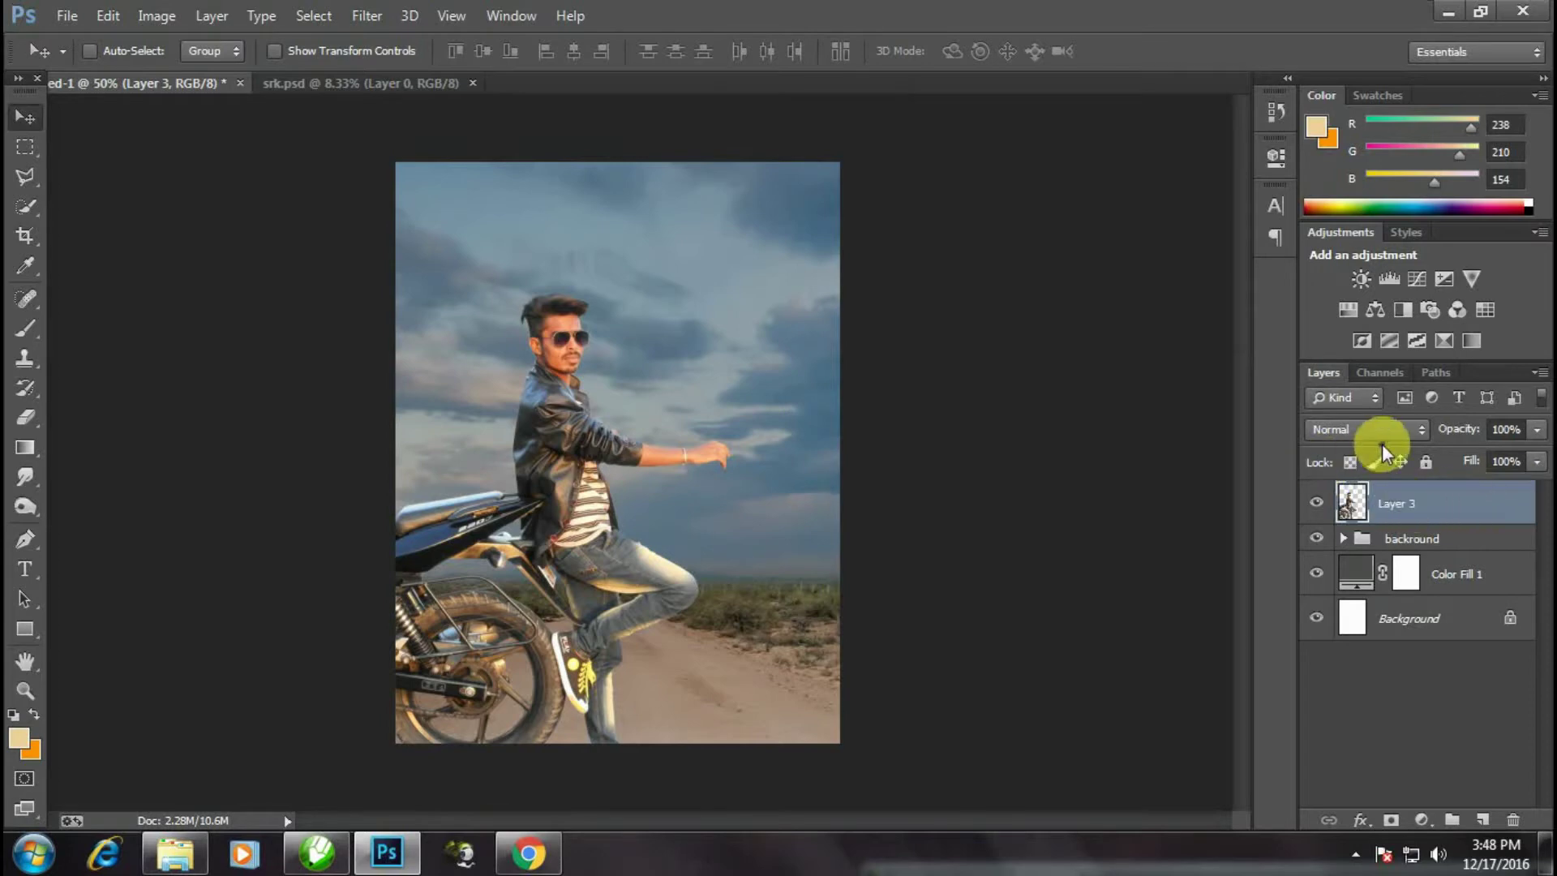
- Add a Curves adjustment above the biker and pull the curve down to darken him
click(1423, 821)
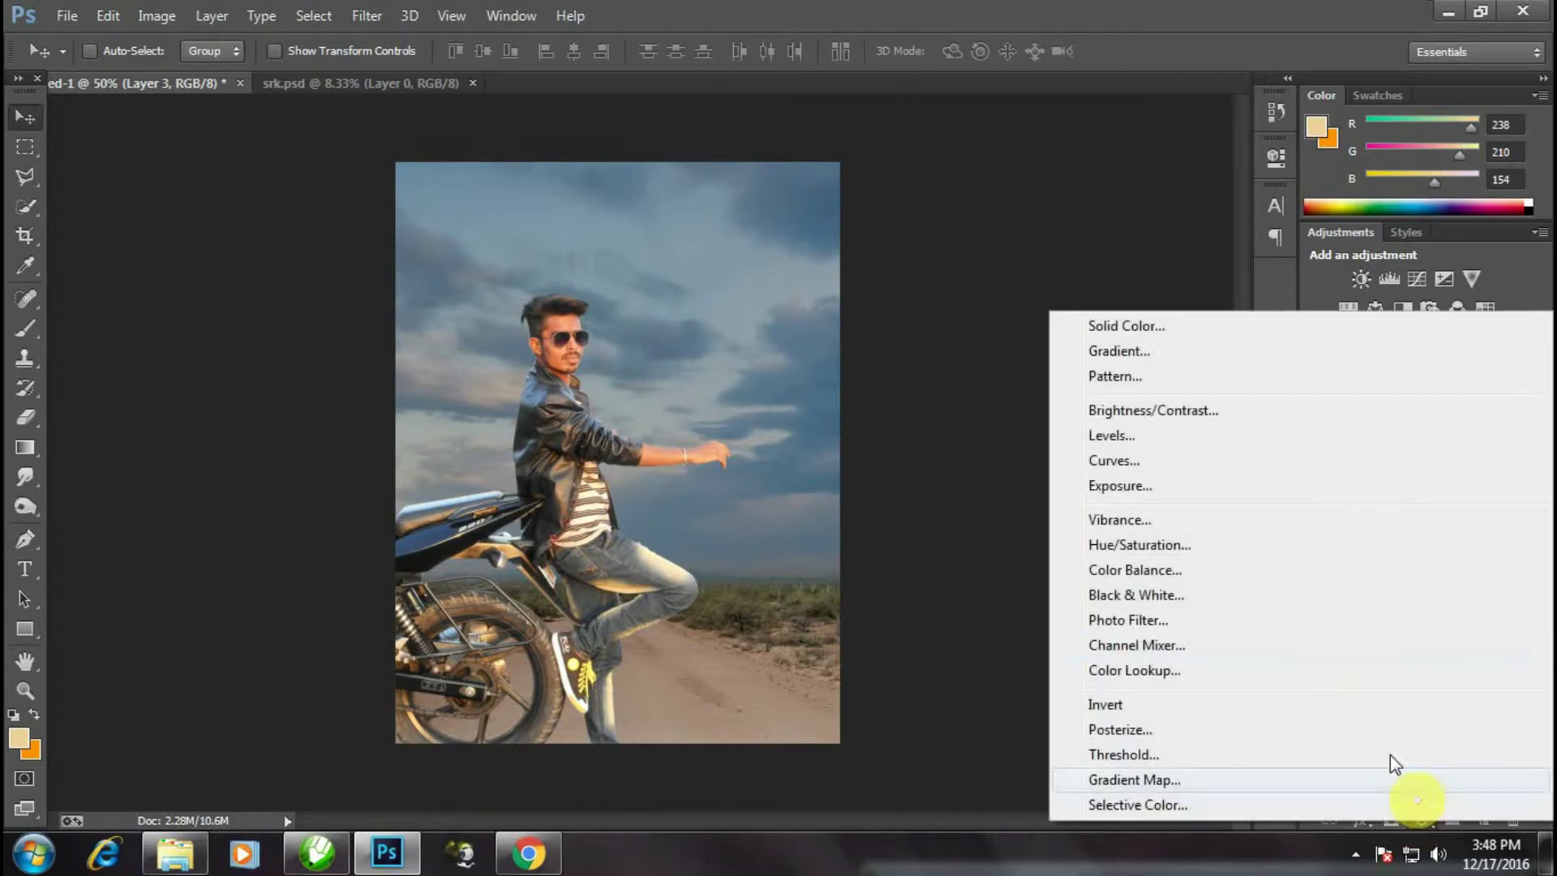
click(1122, 467)
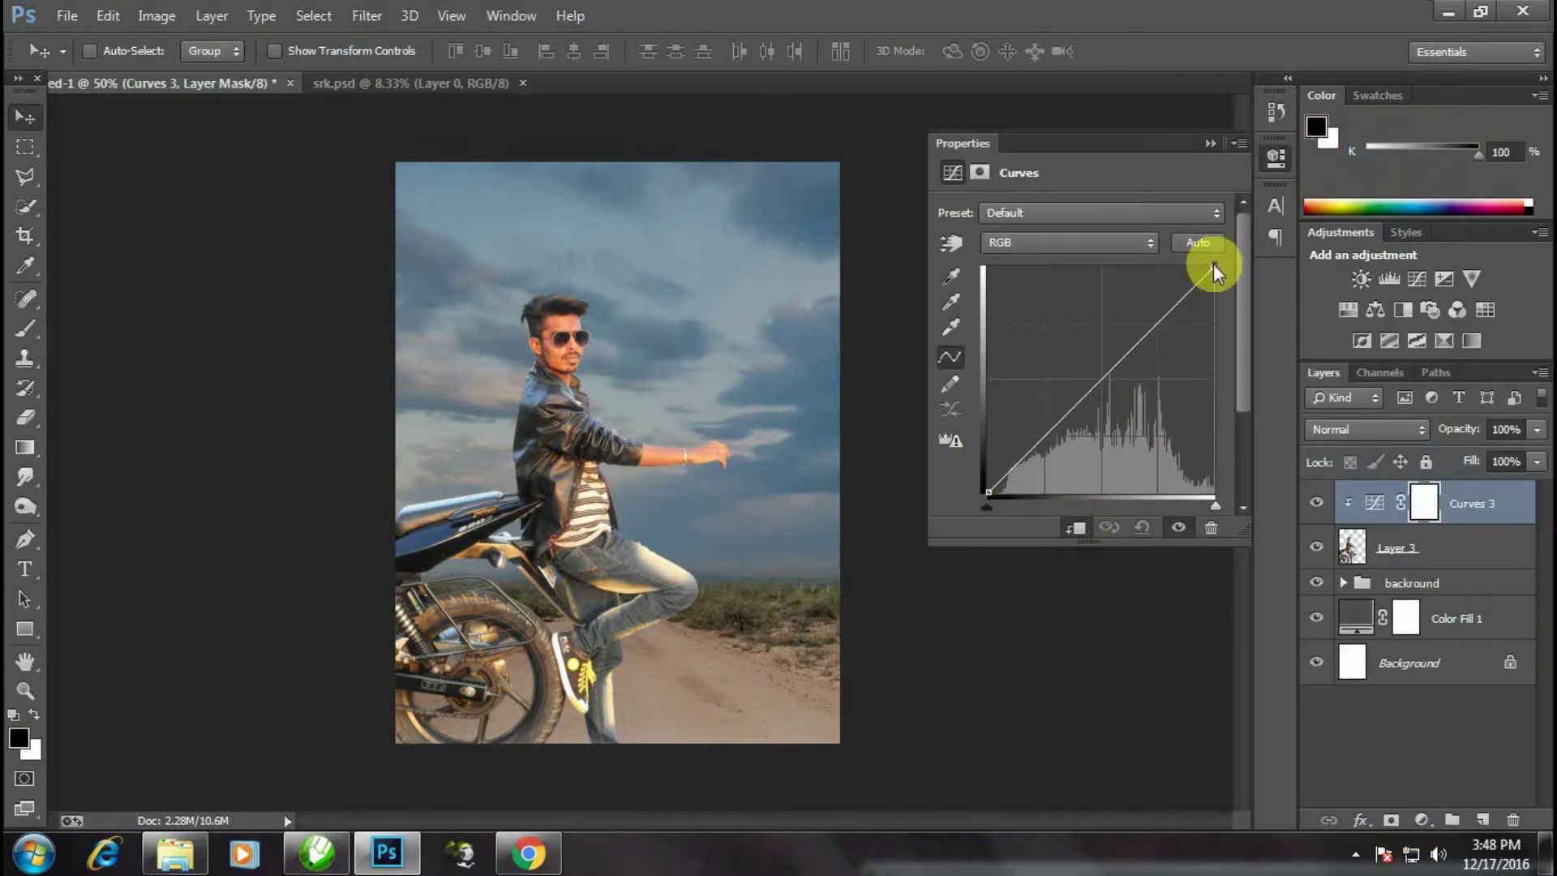
drag(1214, 265, 1215, 311)
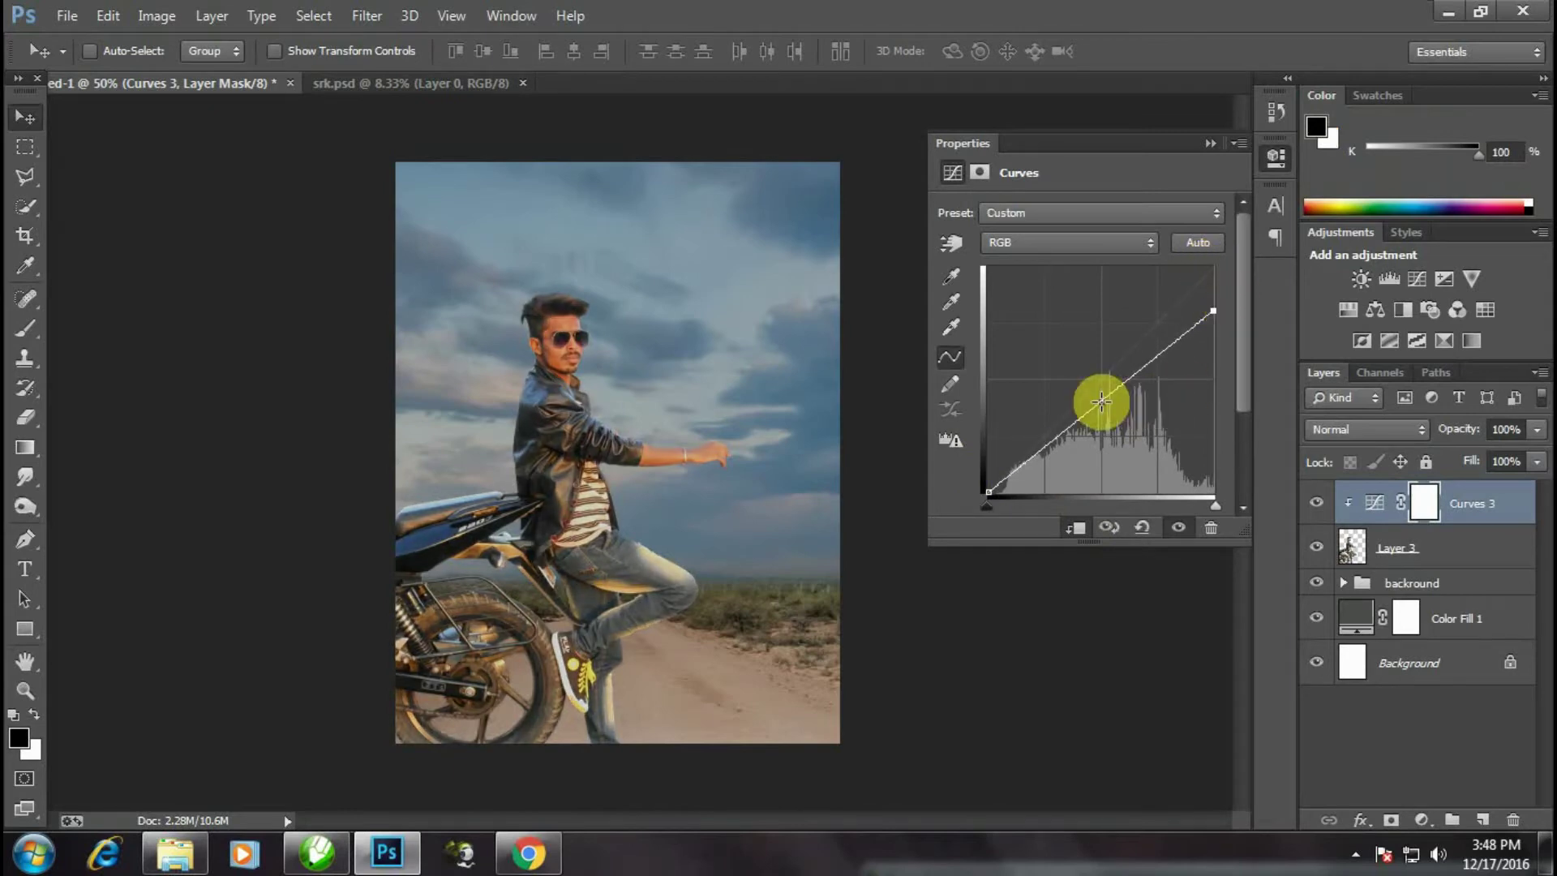
drag(1101, 401, 1111, 404)
click(1211, 143)
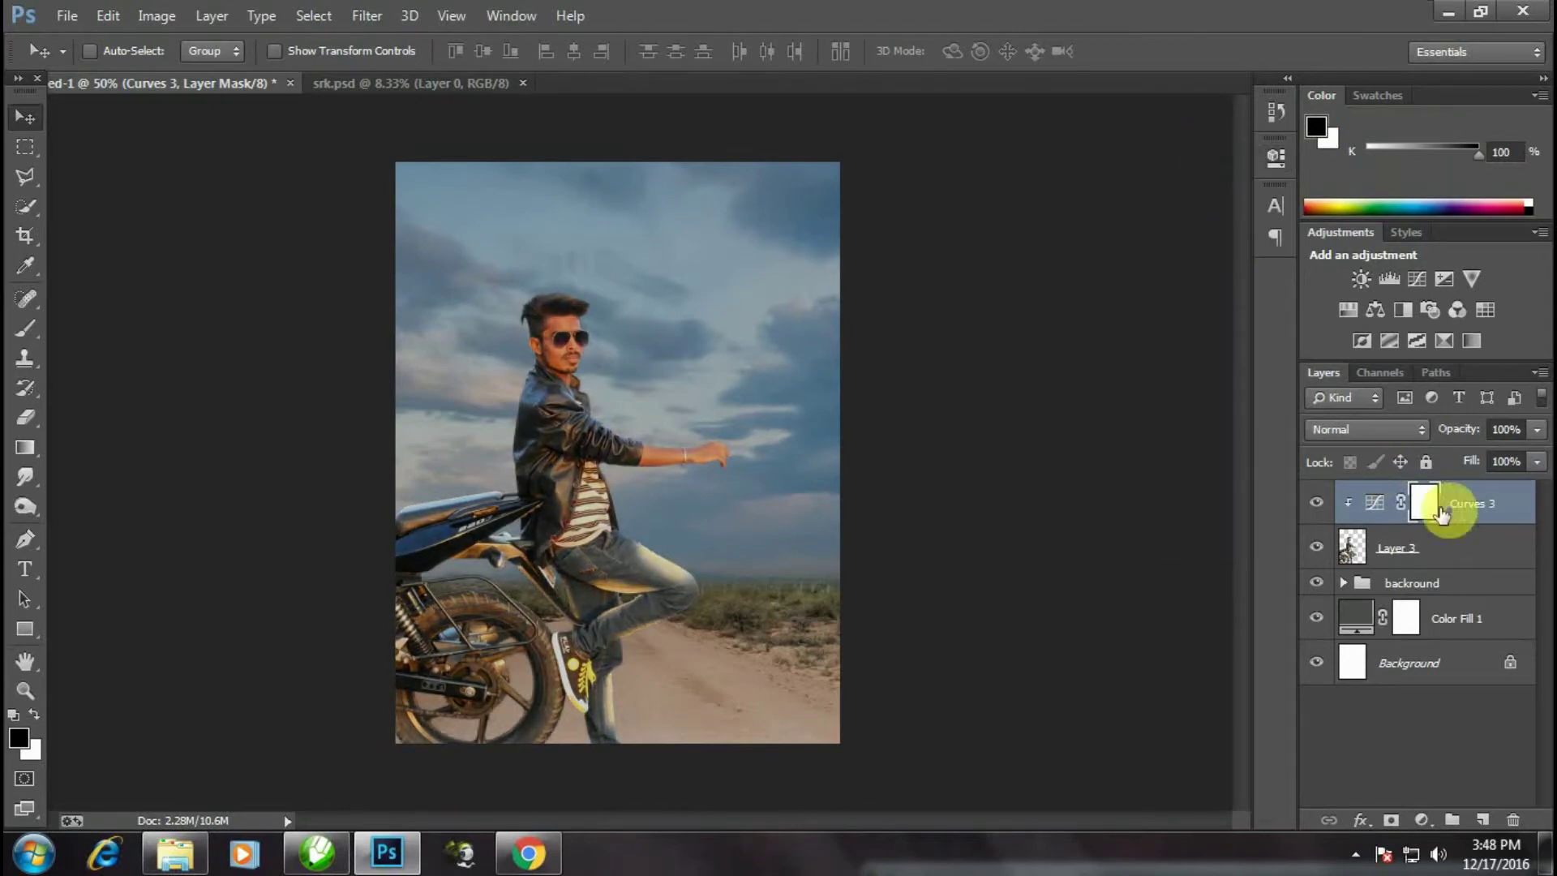
- Set up a soft 71 px Brush for painting the Curves mask
click(25, 328)
key(ctrl+plus)
right_click(608, 461)
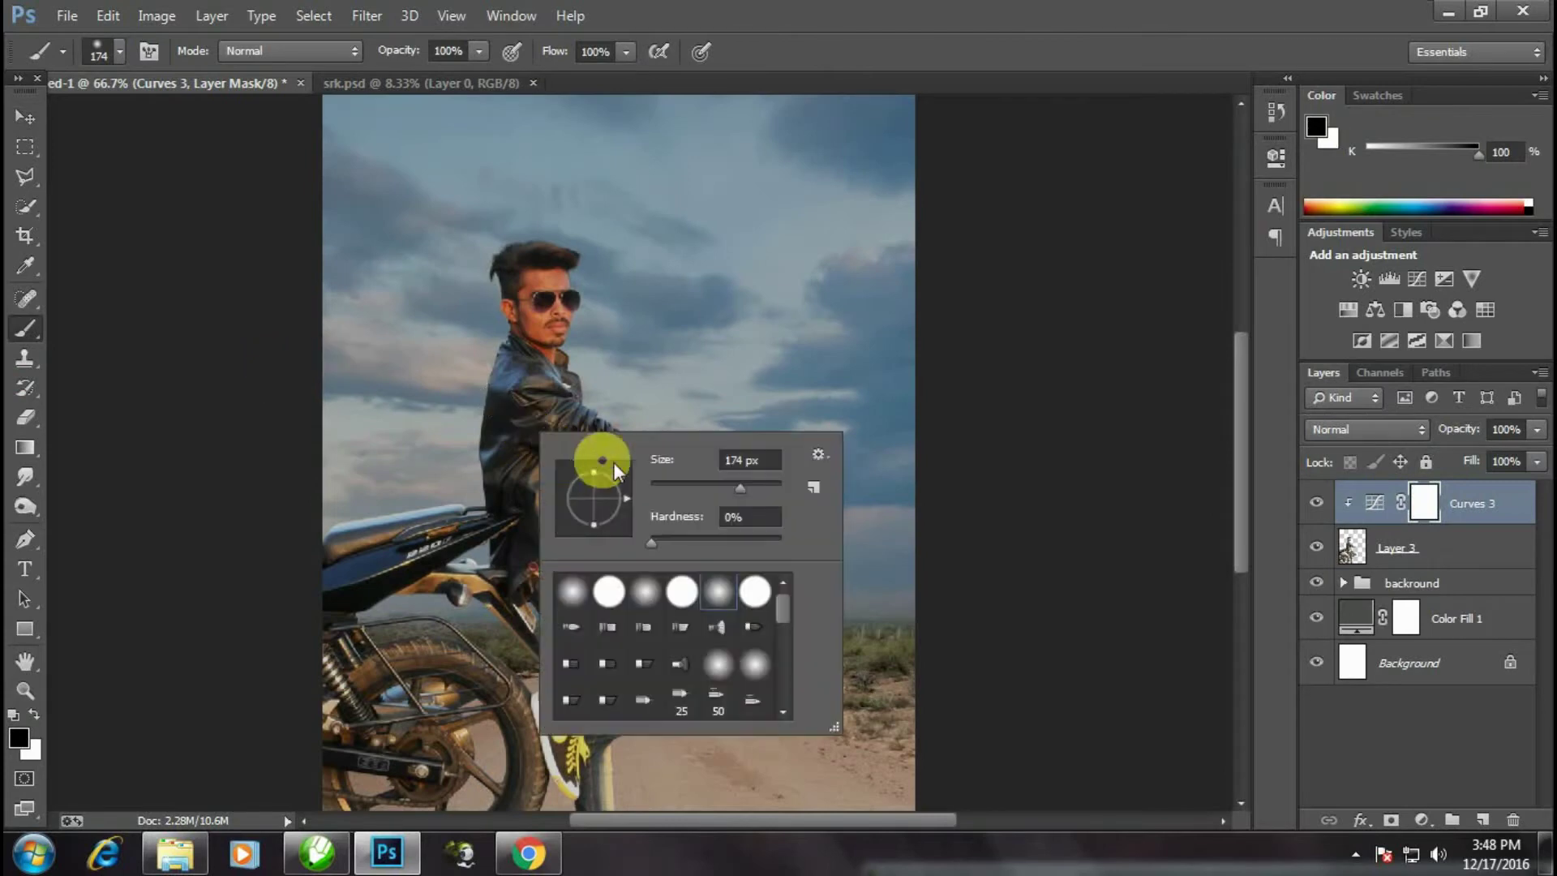
drag(681, 487, 686, 487)
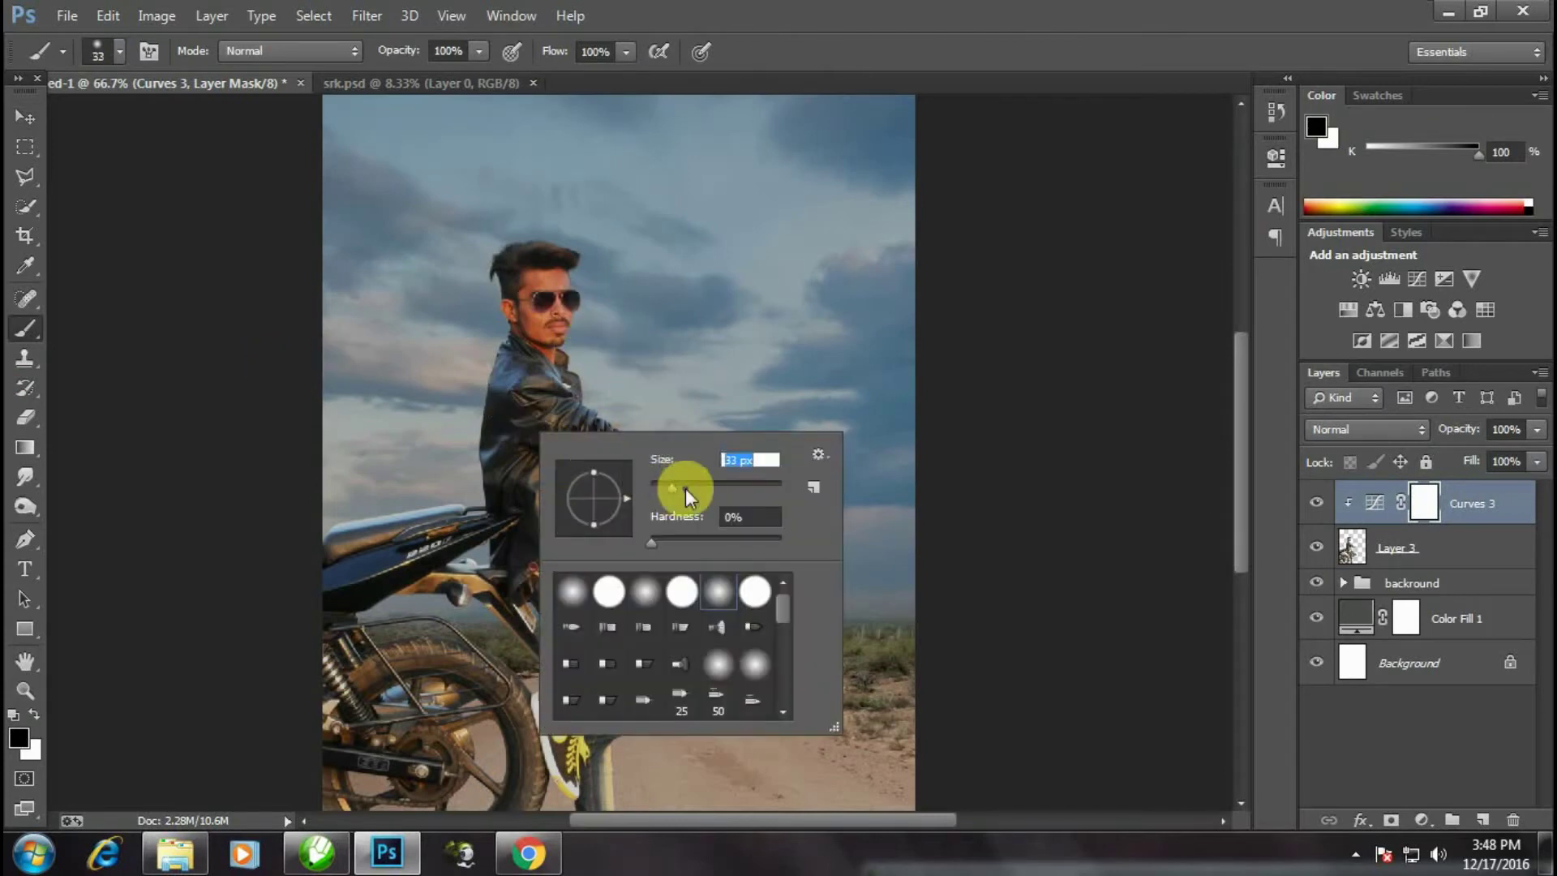
key(ctrl+plus)
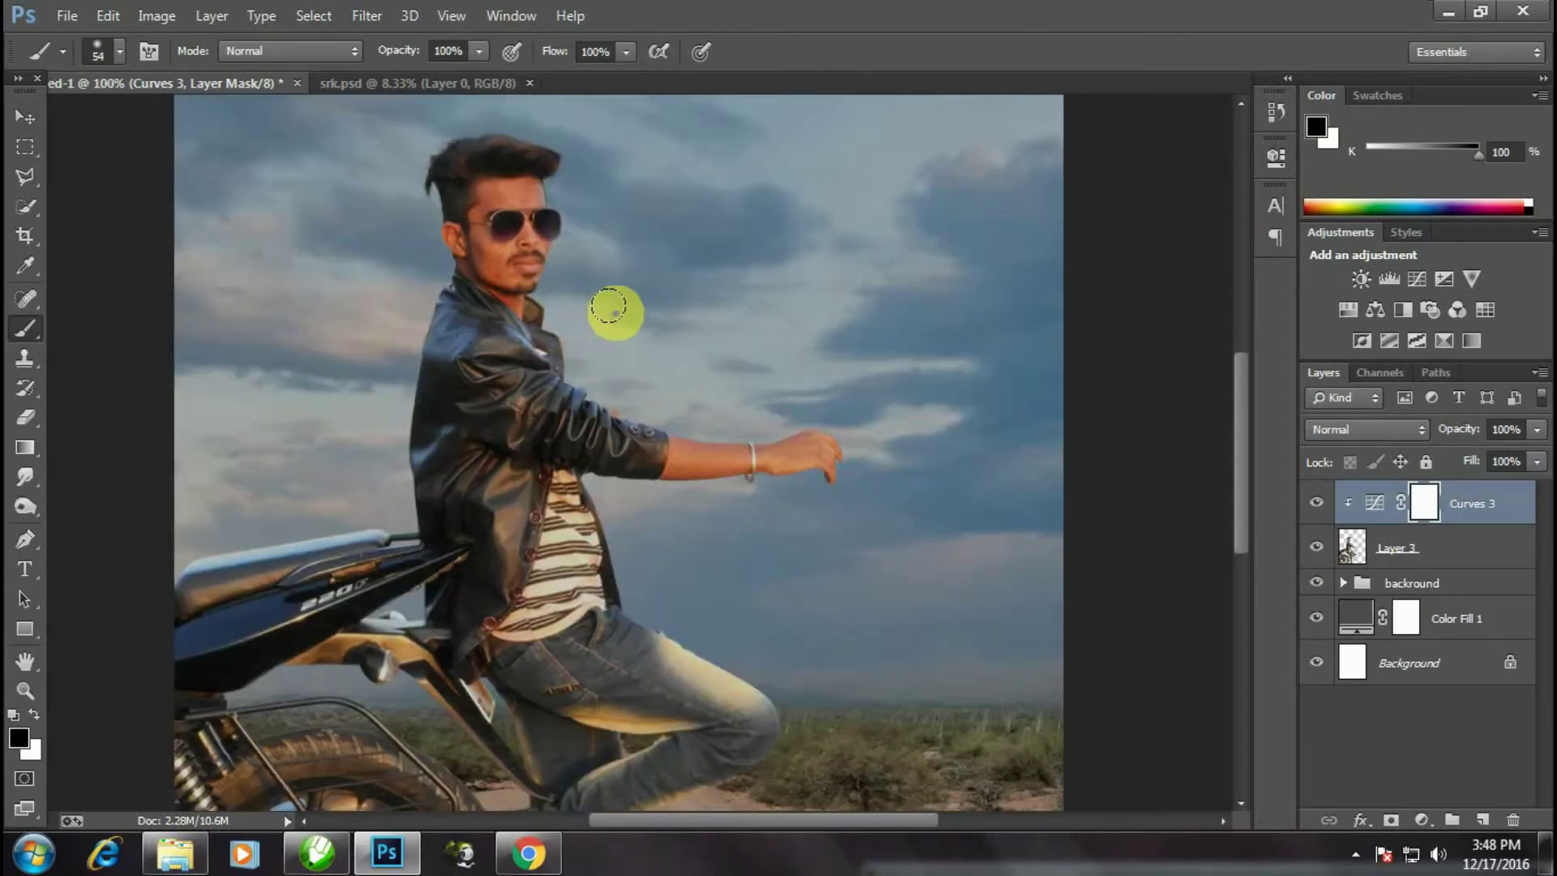
right_click(614, 310)
drag(774, 365, 791, 365)
click(502, 175)
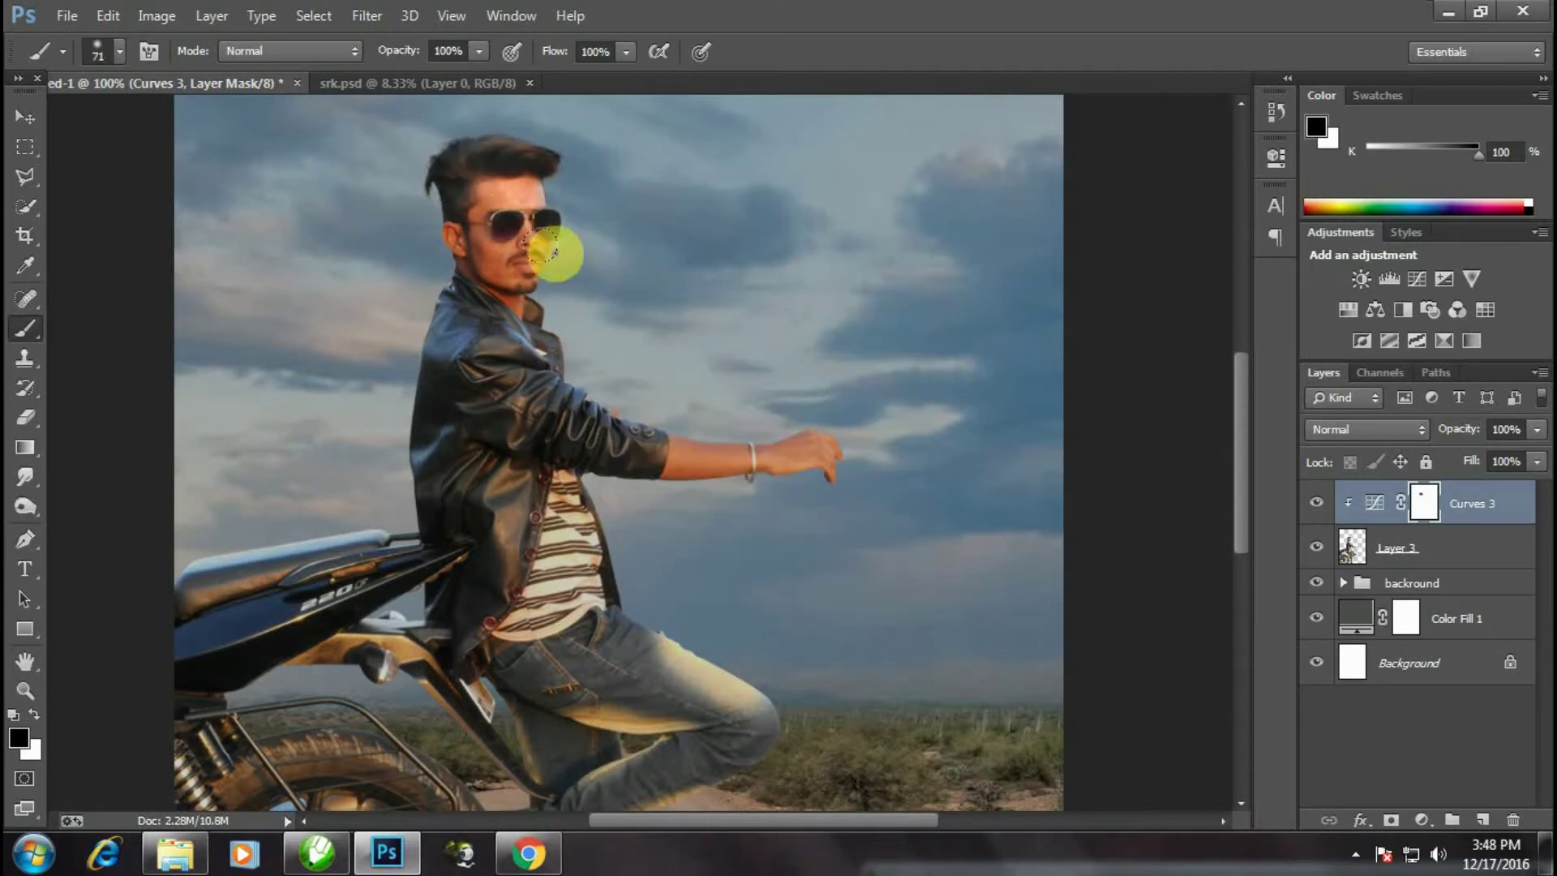
key(ctrl+z)
- Set brush opacity 52% and flow 27%, and paint the mask around the rear wheel
click(626, 51)
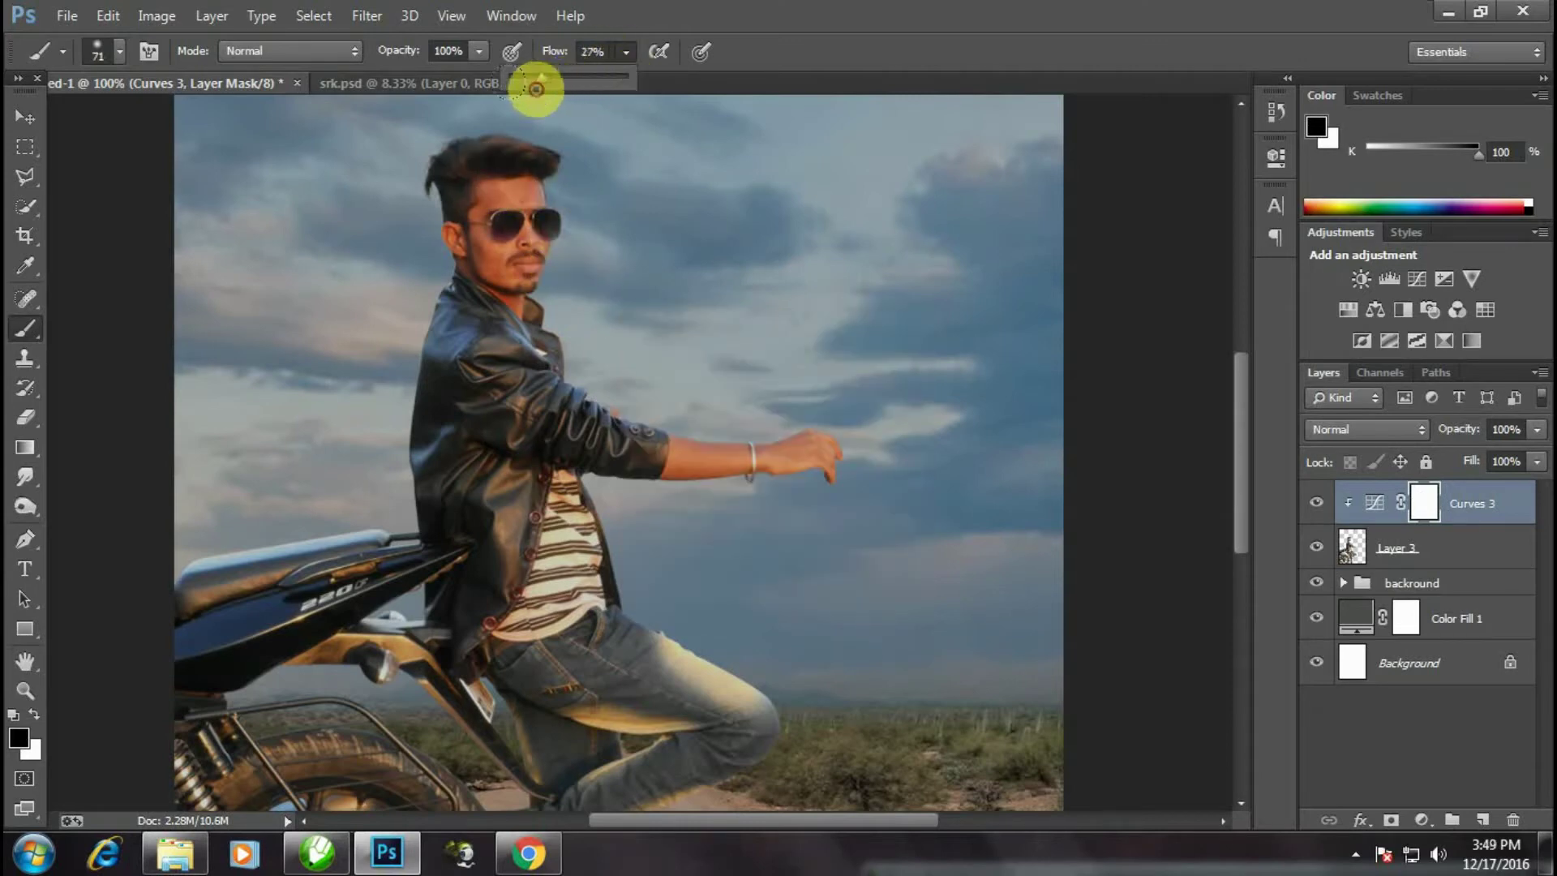
click(448, 51)
text(52)
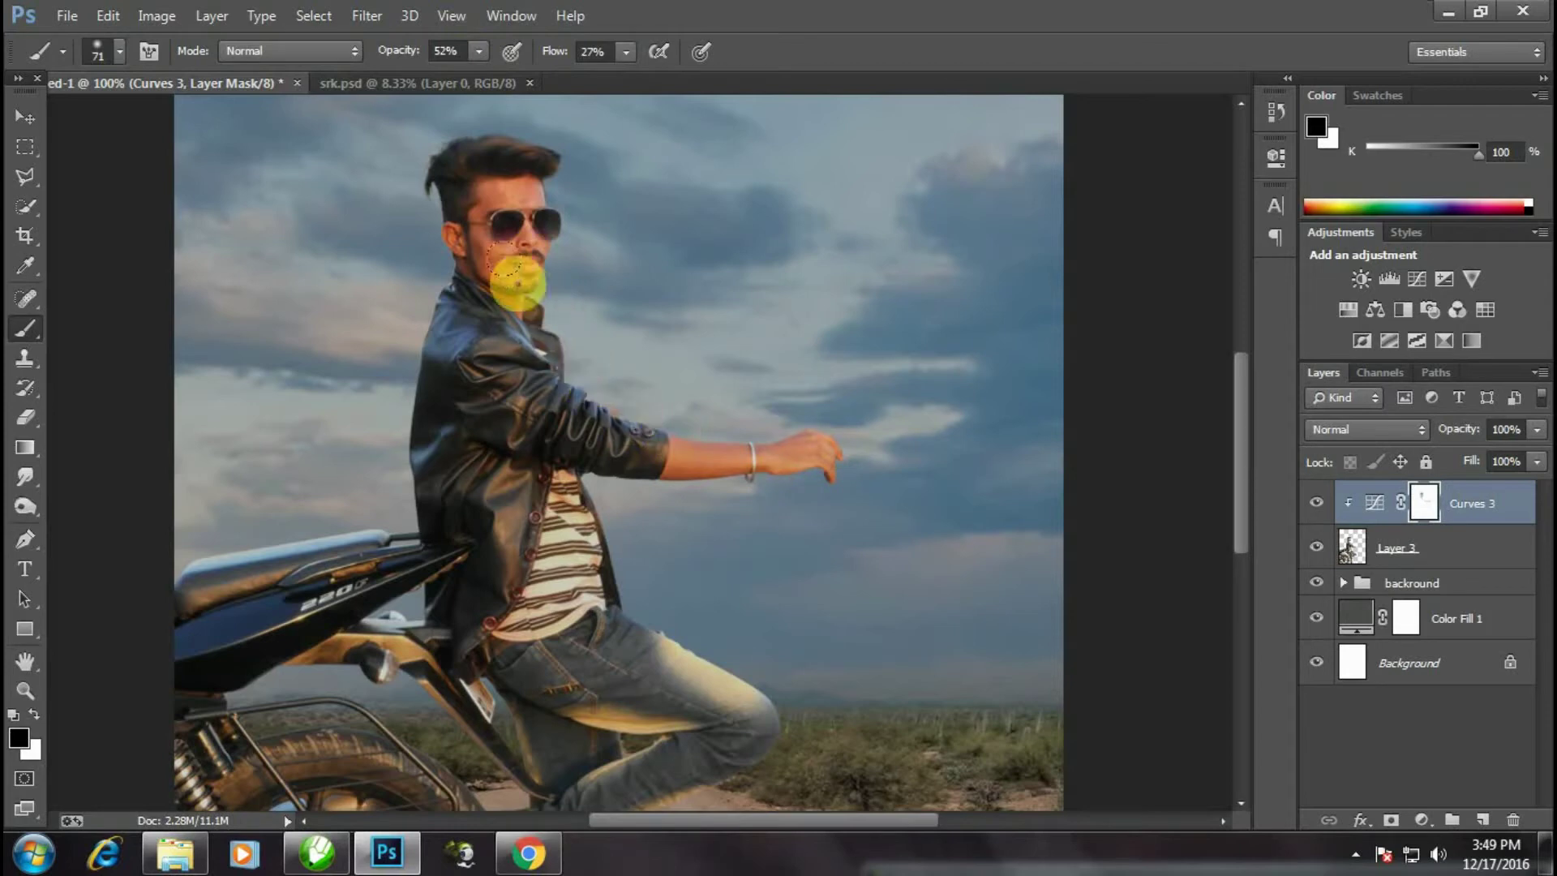
scroll(597, 472, down, 3)
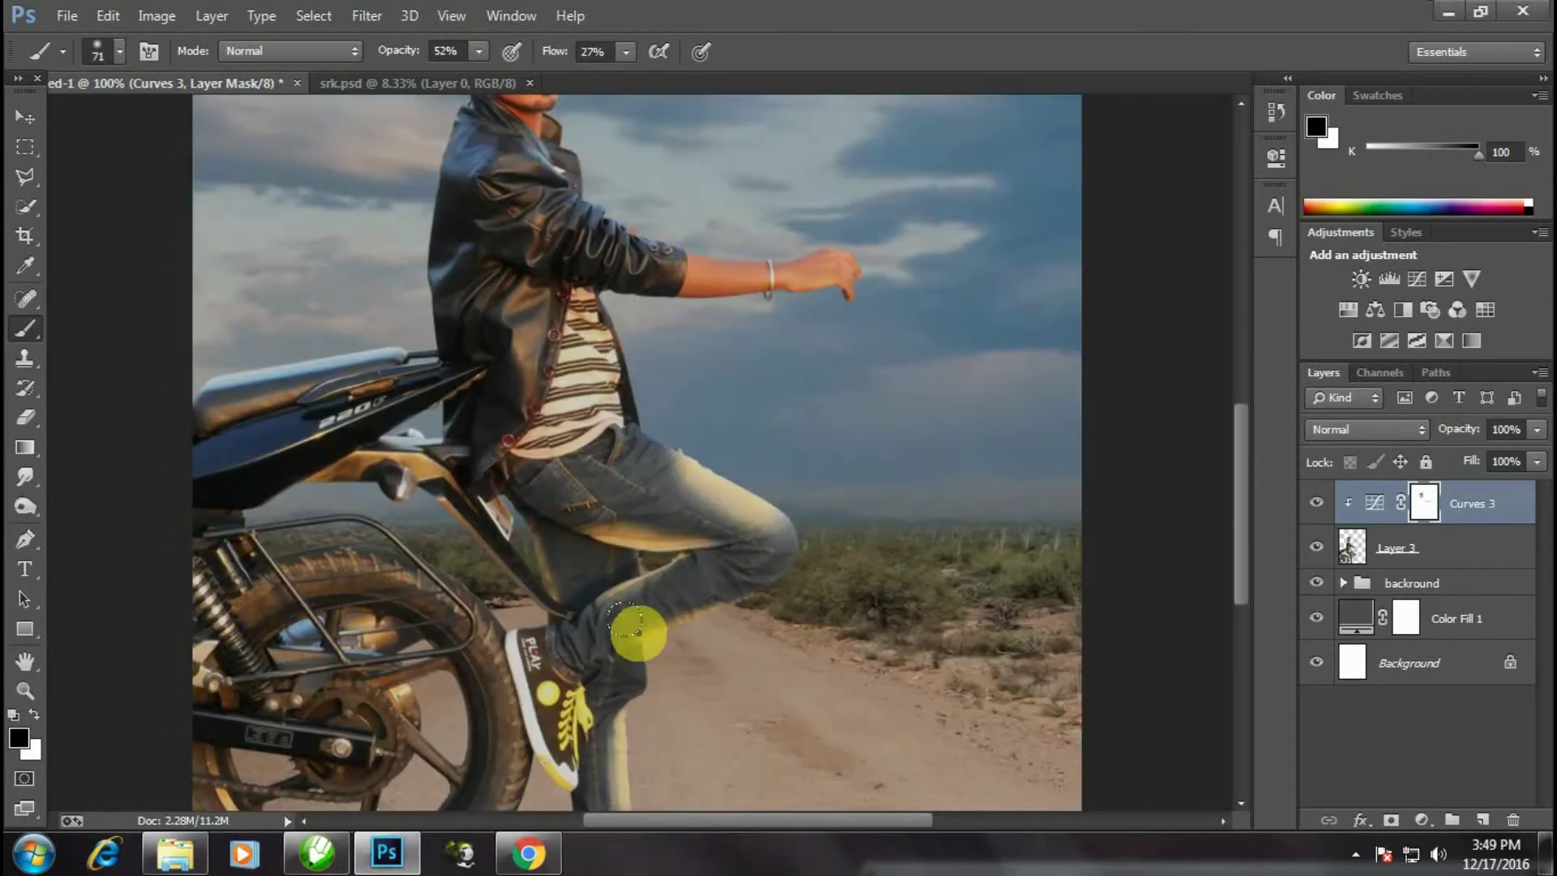
scroll(742, 589, down, 4)
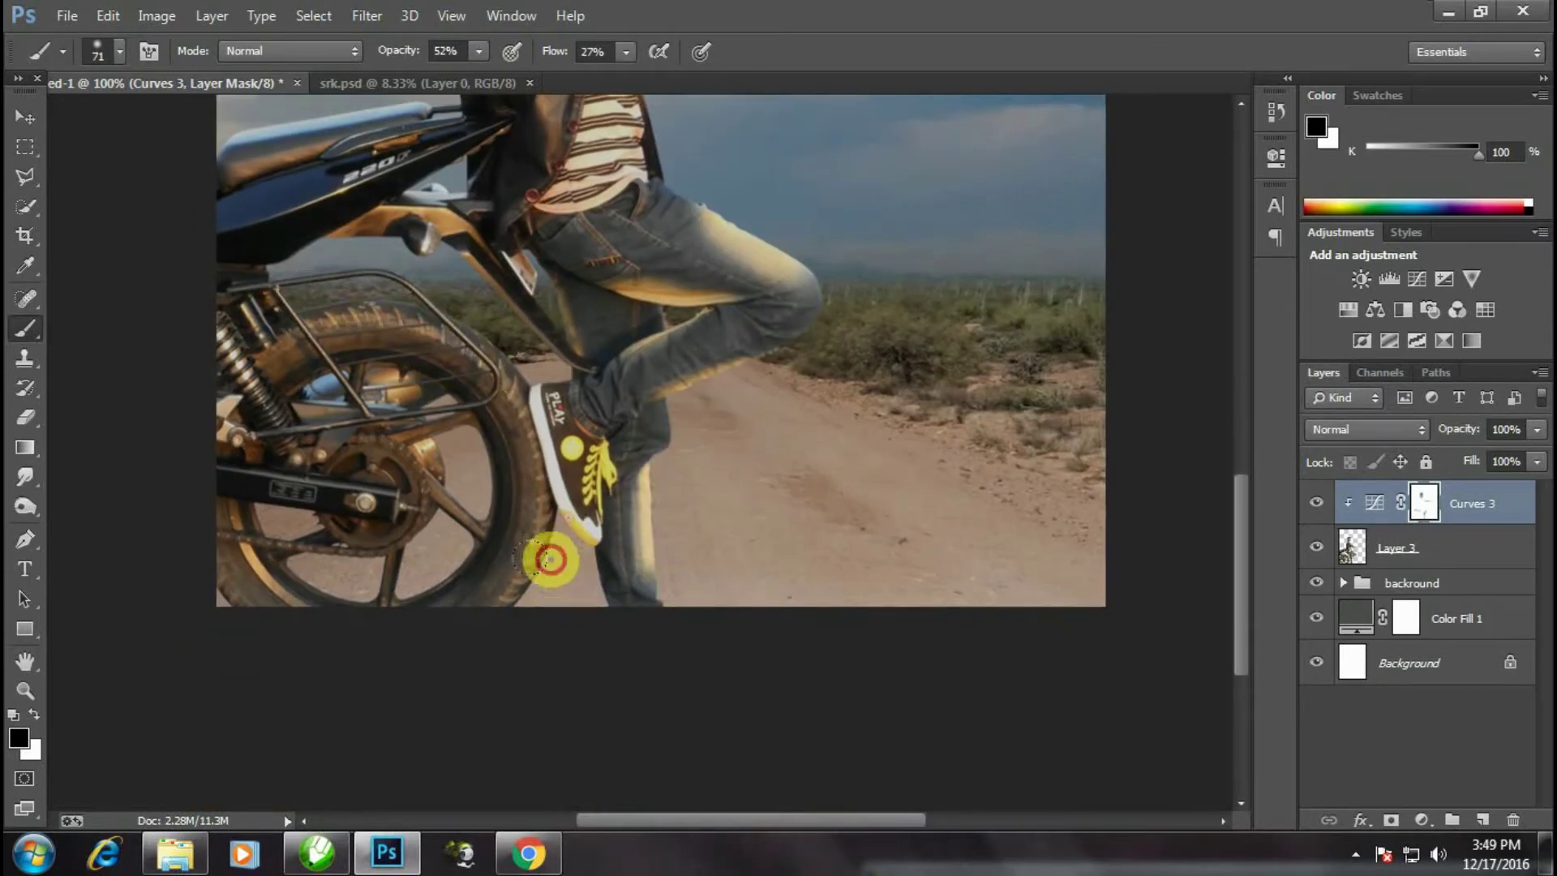
drag(550, 560, 261, 516)
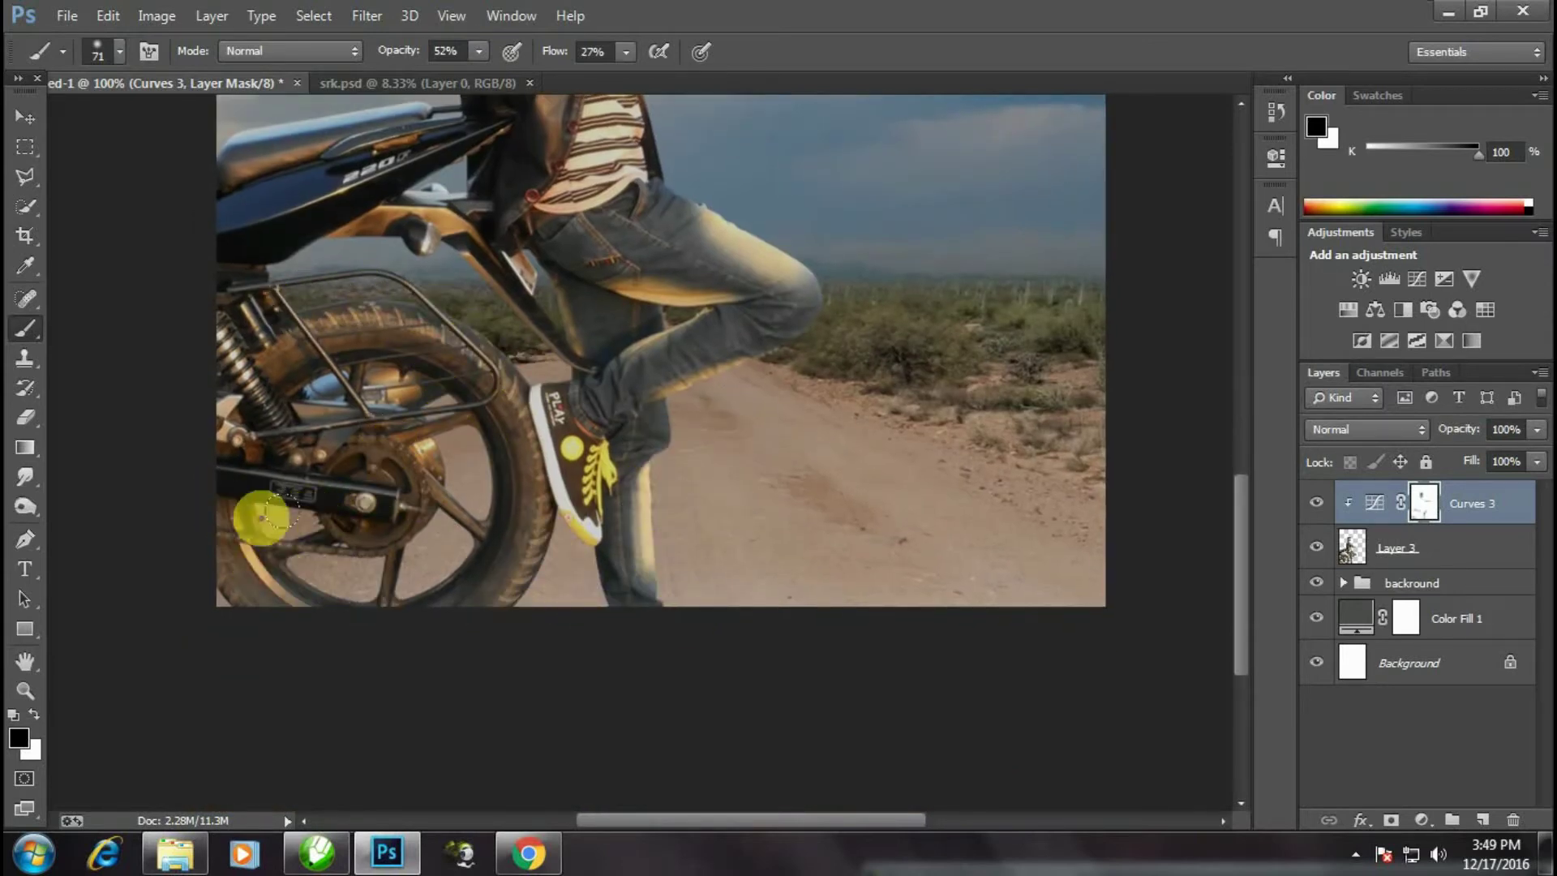
scroll(365, 157, up, 3)
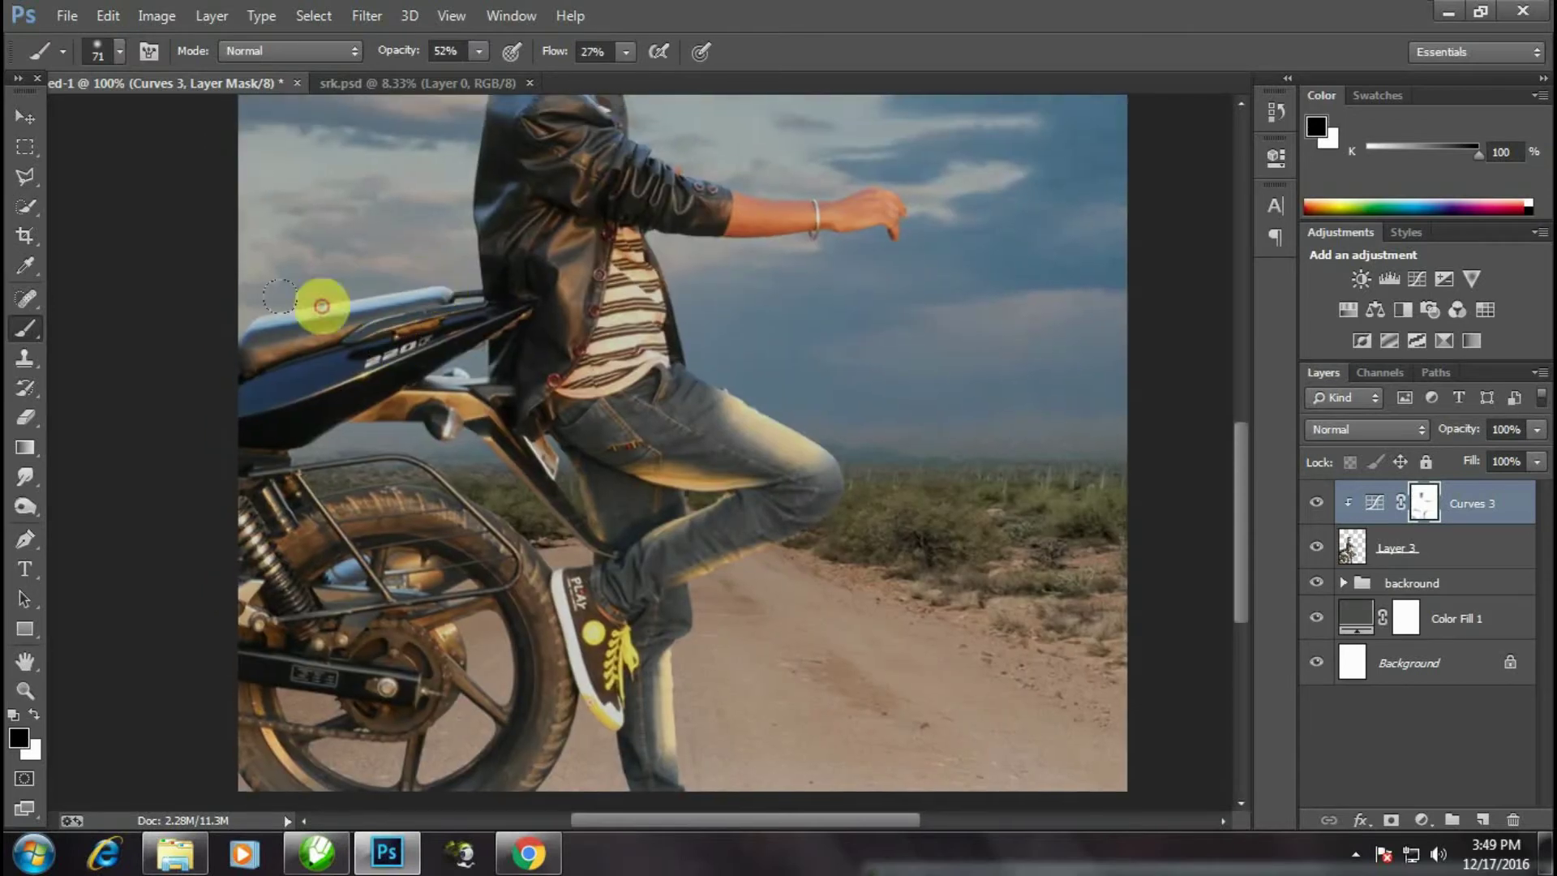
click(25, 117)
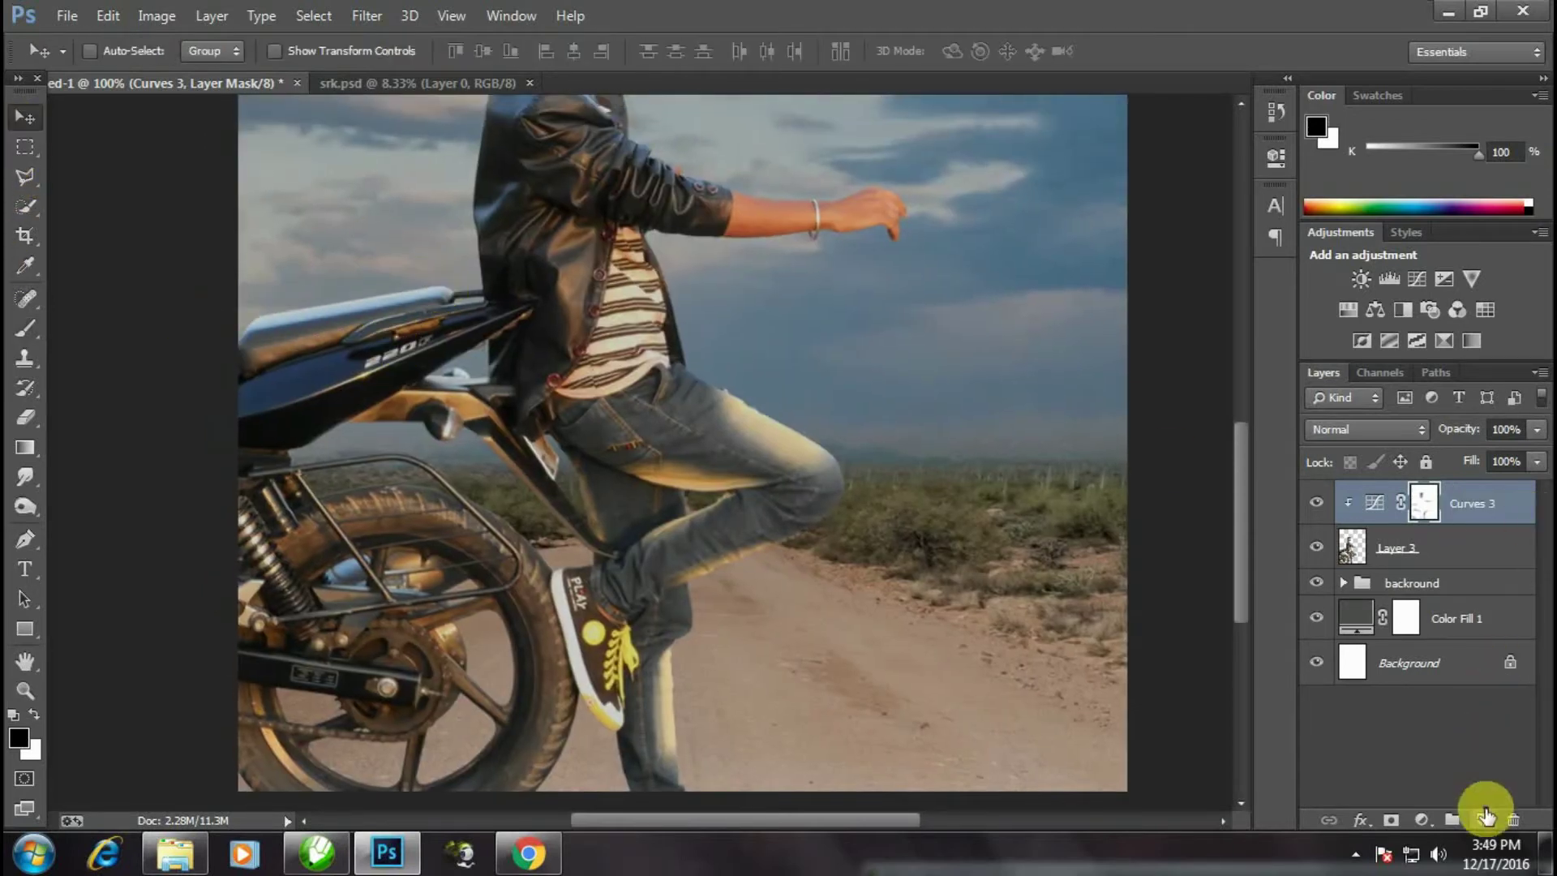
- Add a new layer clipped to the rider, filled 50% gray, in Overlay mode
click(1486, 815)
right_click(1391, 508)
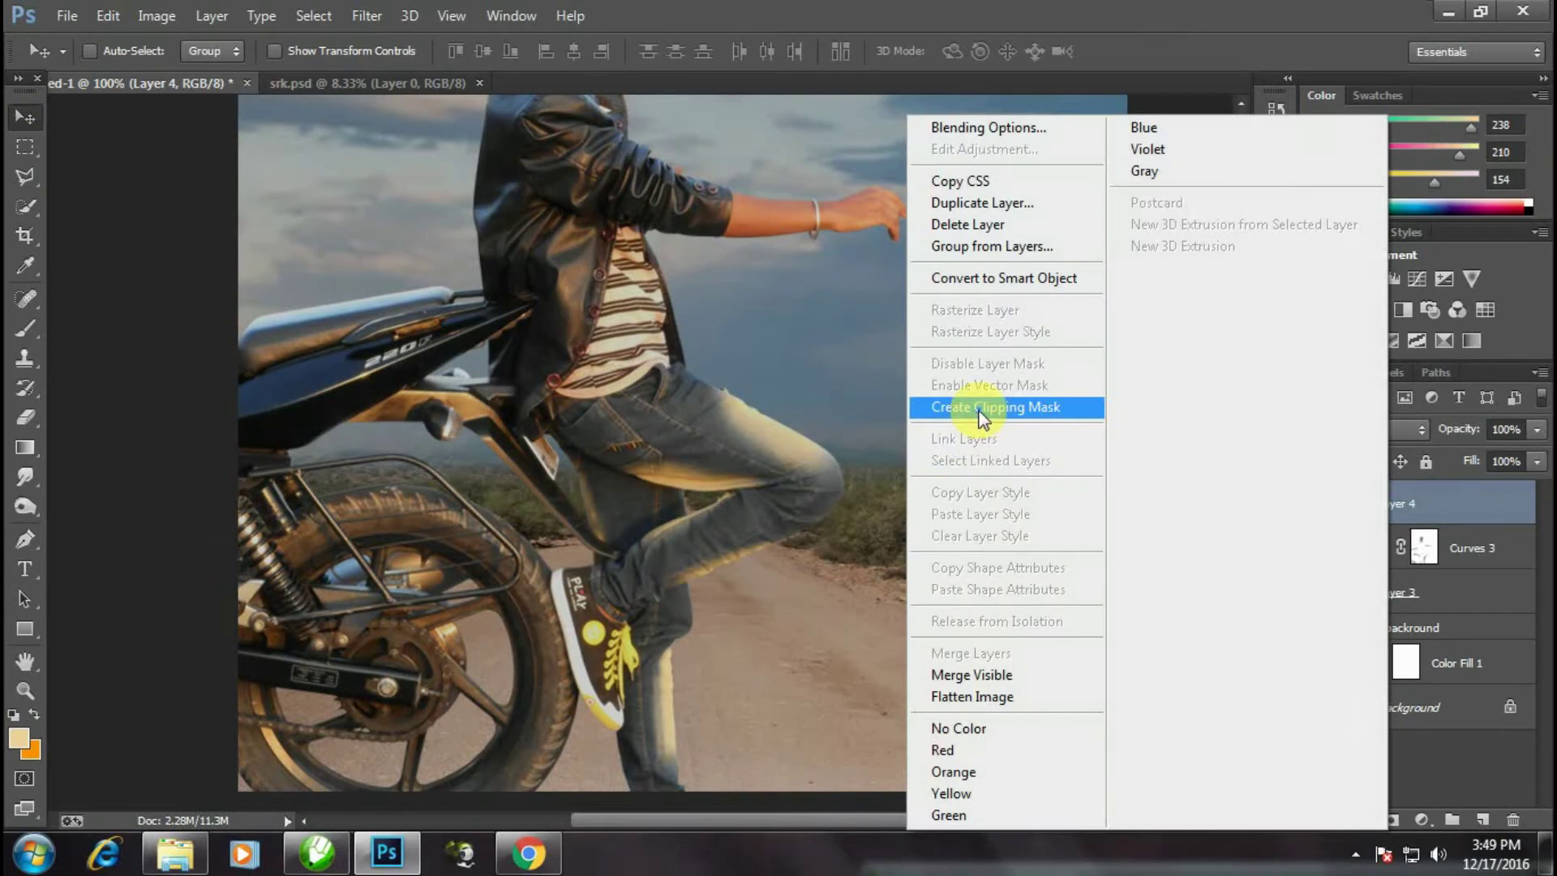
click(983, 418)
click(108, 16)
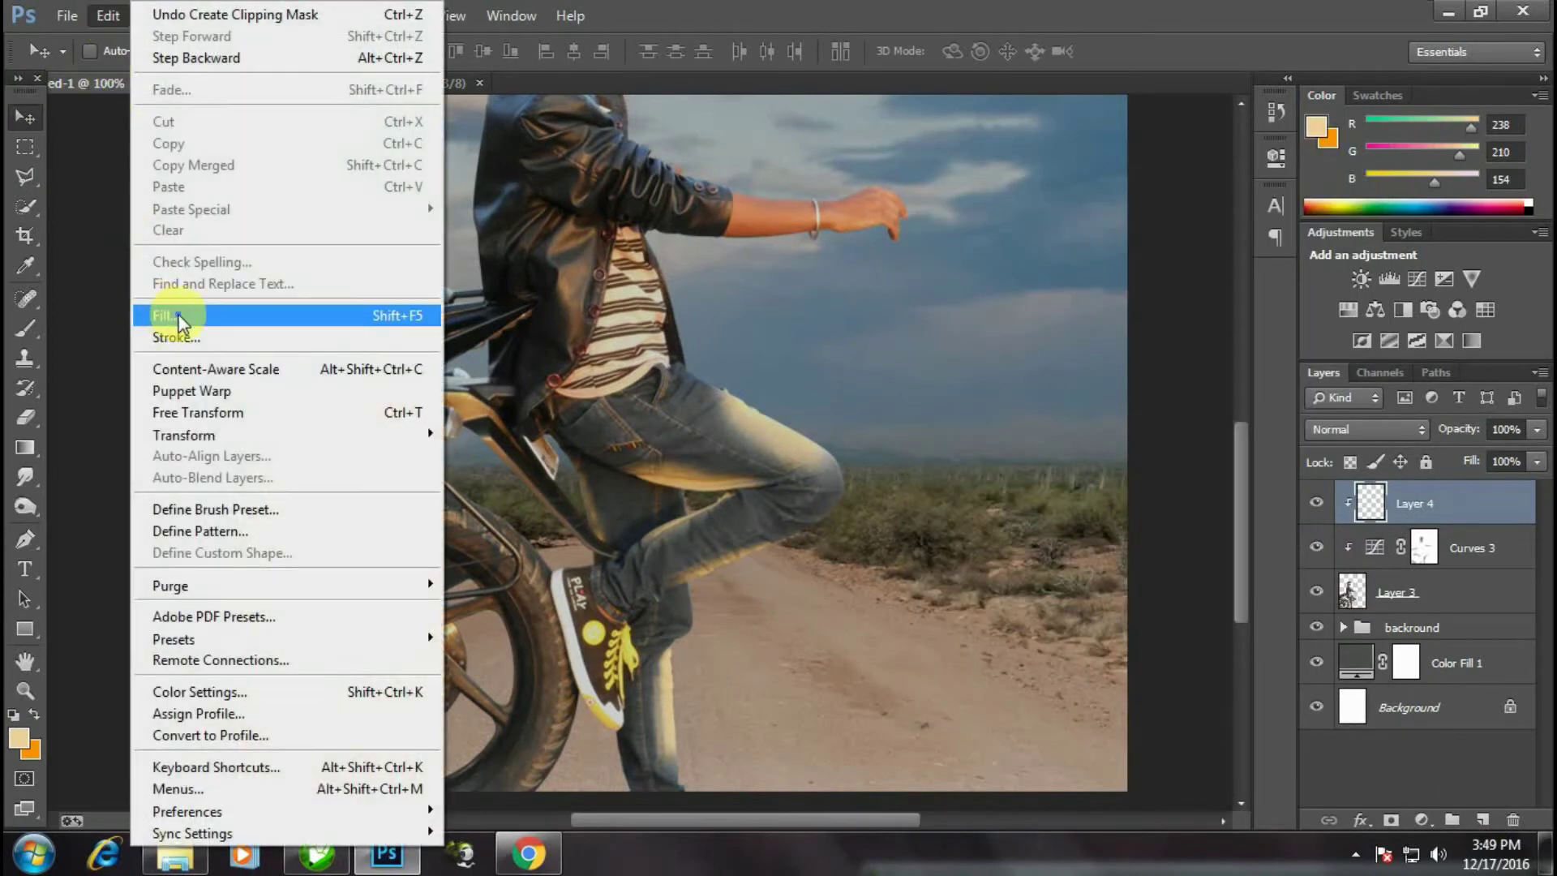
click(182, 323)
click(893, 233)
key(v)
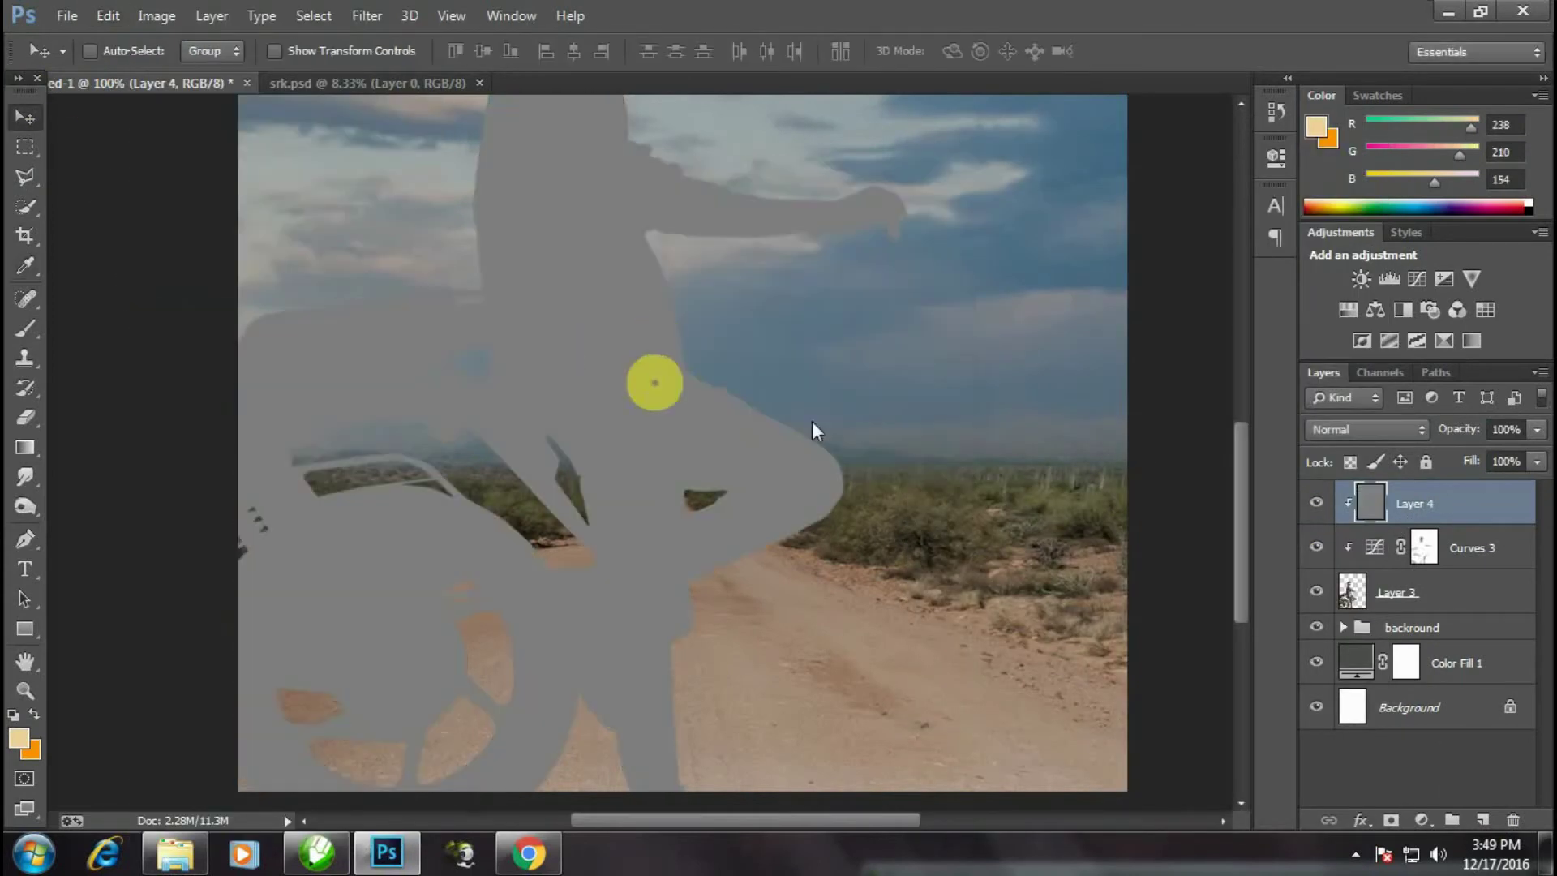
click(1367, 429)
click(1379, 284)
- Dodge the highlights on the bike wheel and shoe
scroll(947, 358, up, 5)
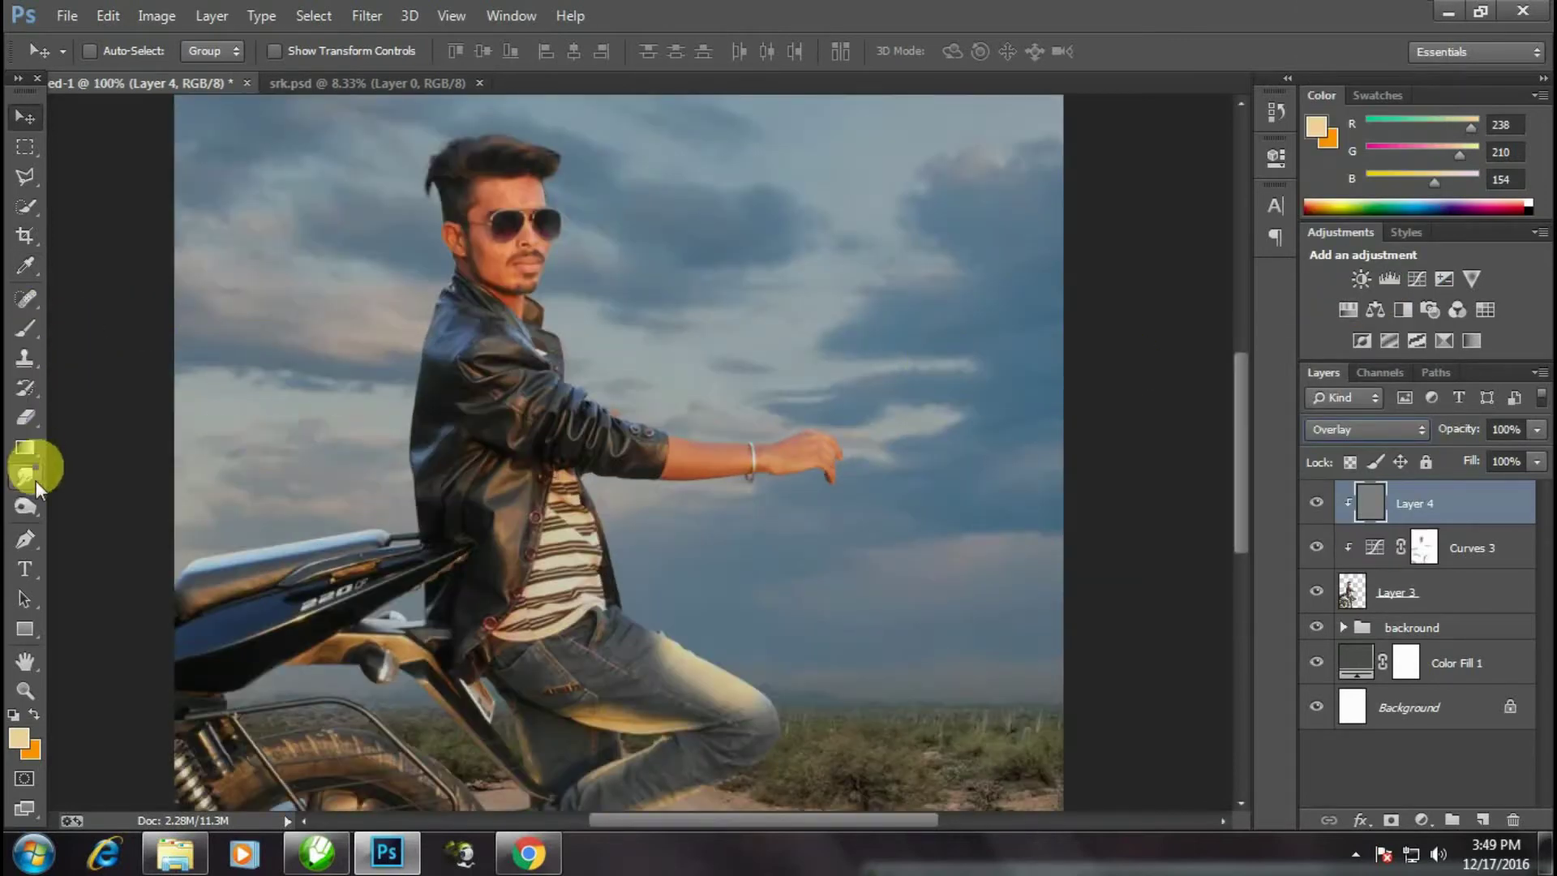
click(91, 503)
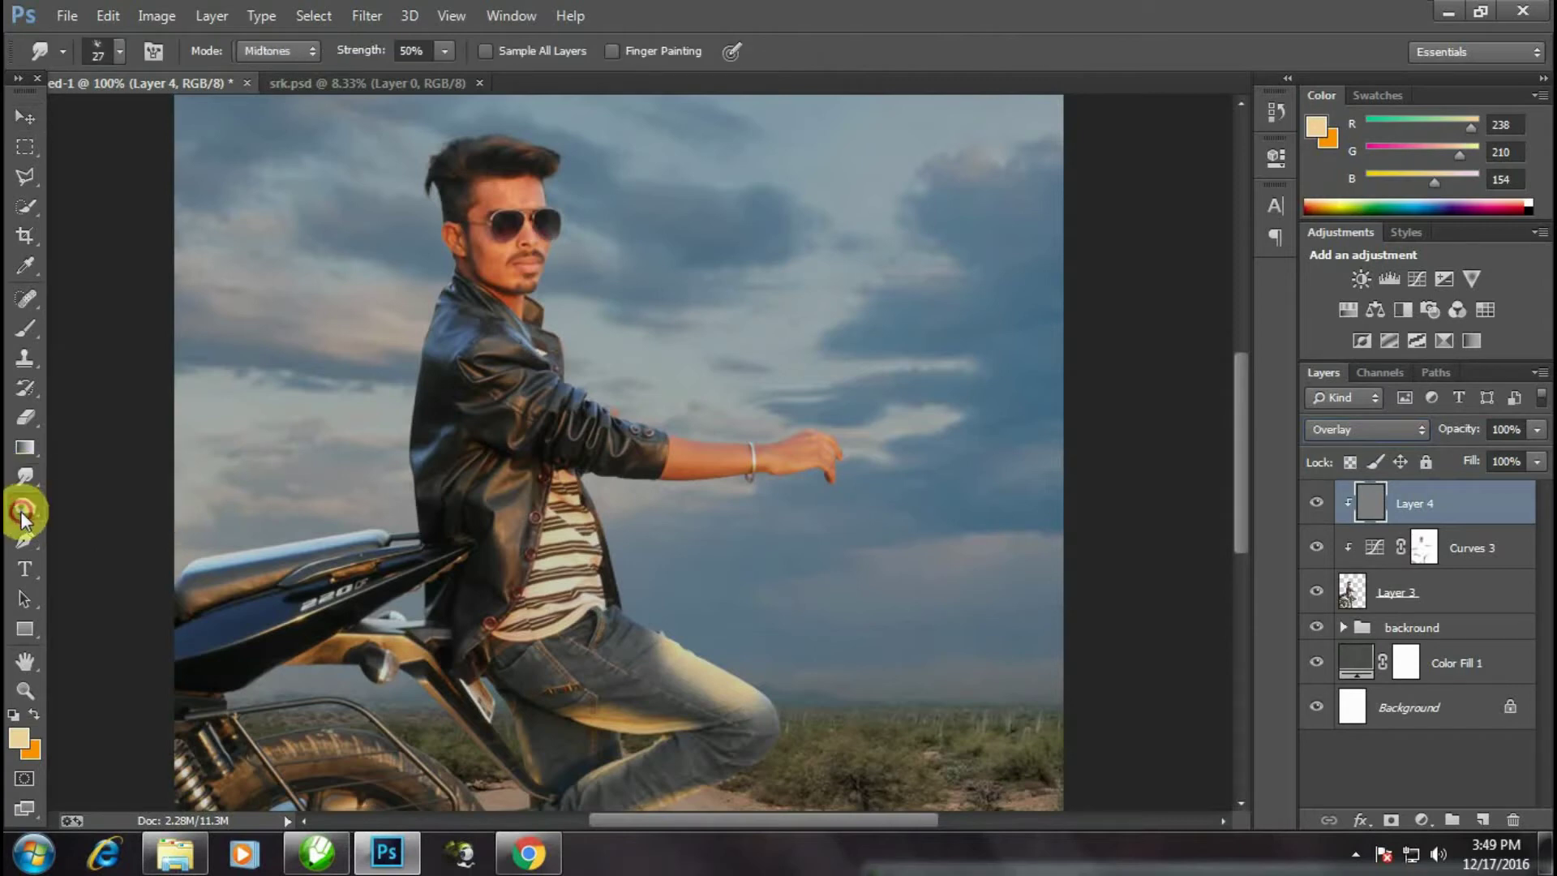
click(25, 507)
scroll(230, 509, down, 5)
right_click(377, 361)
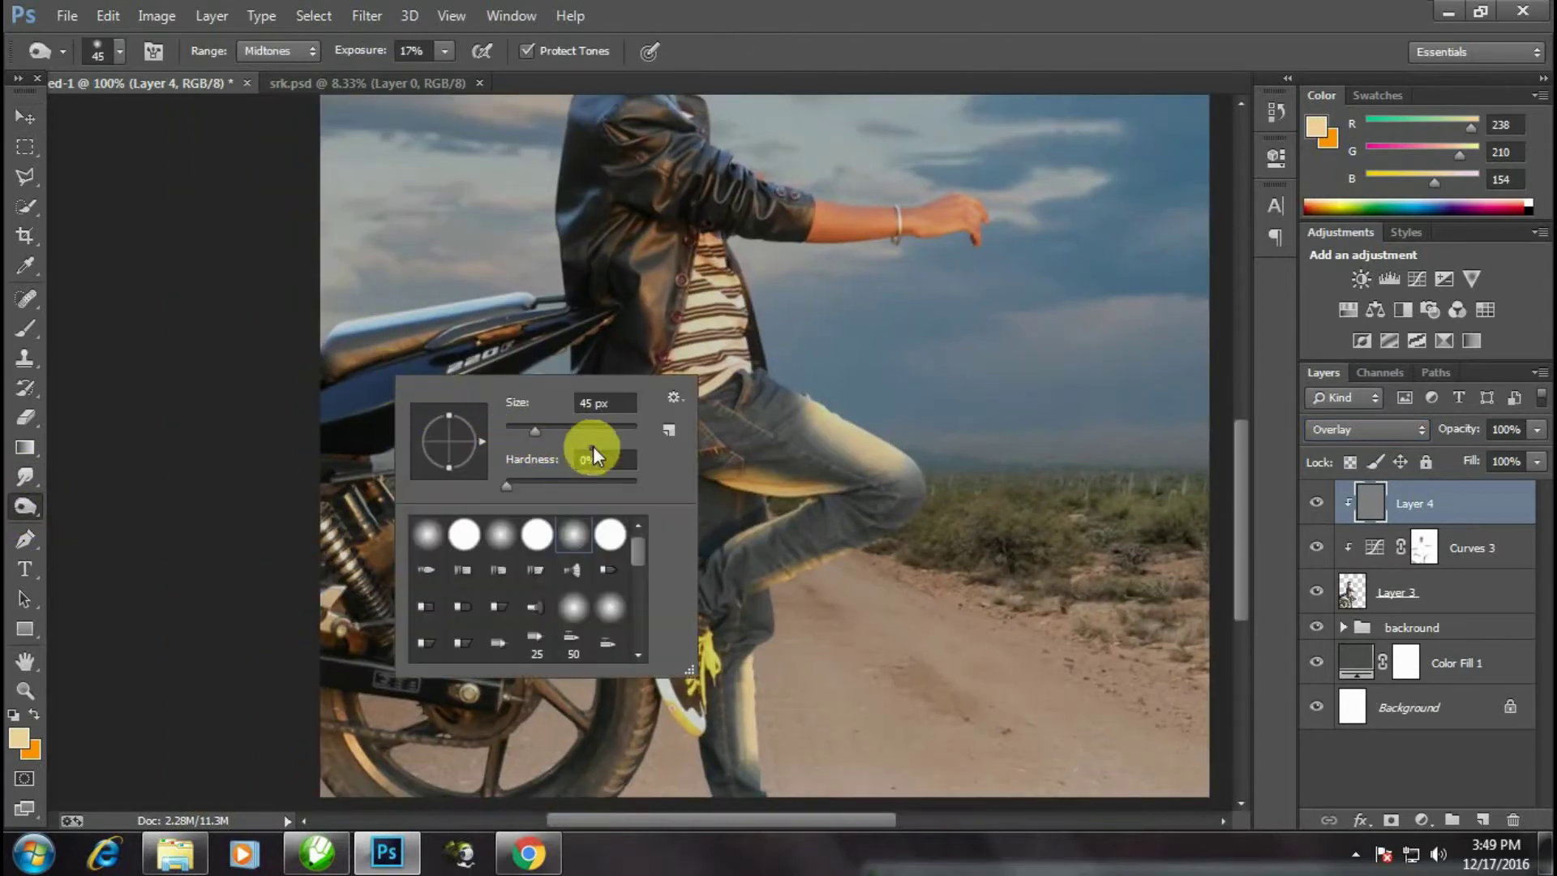
click(377, 595)
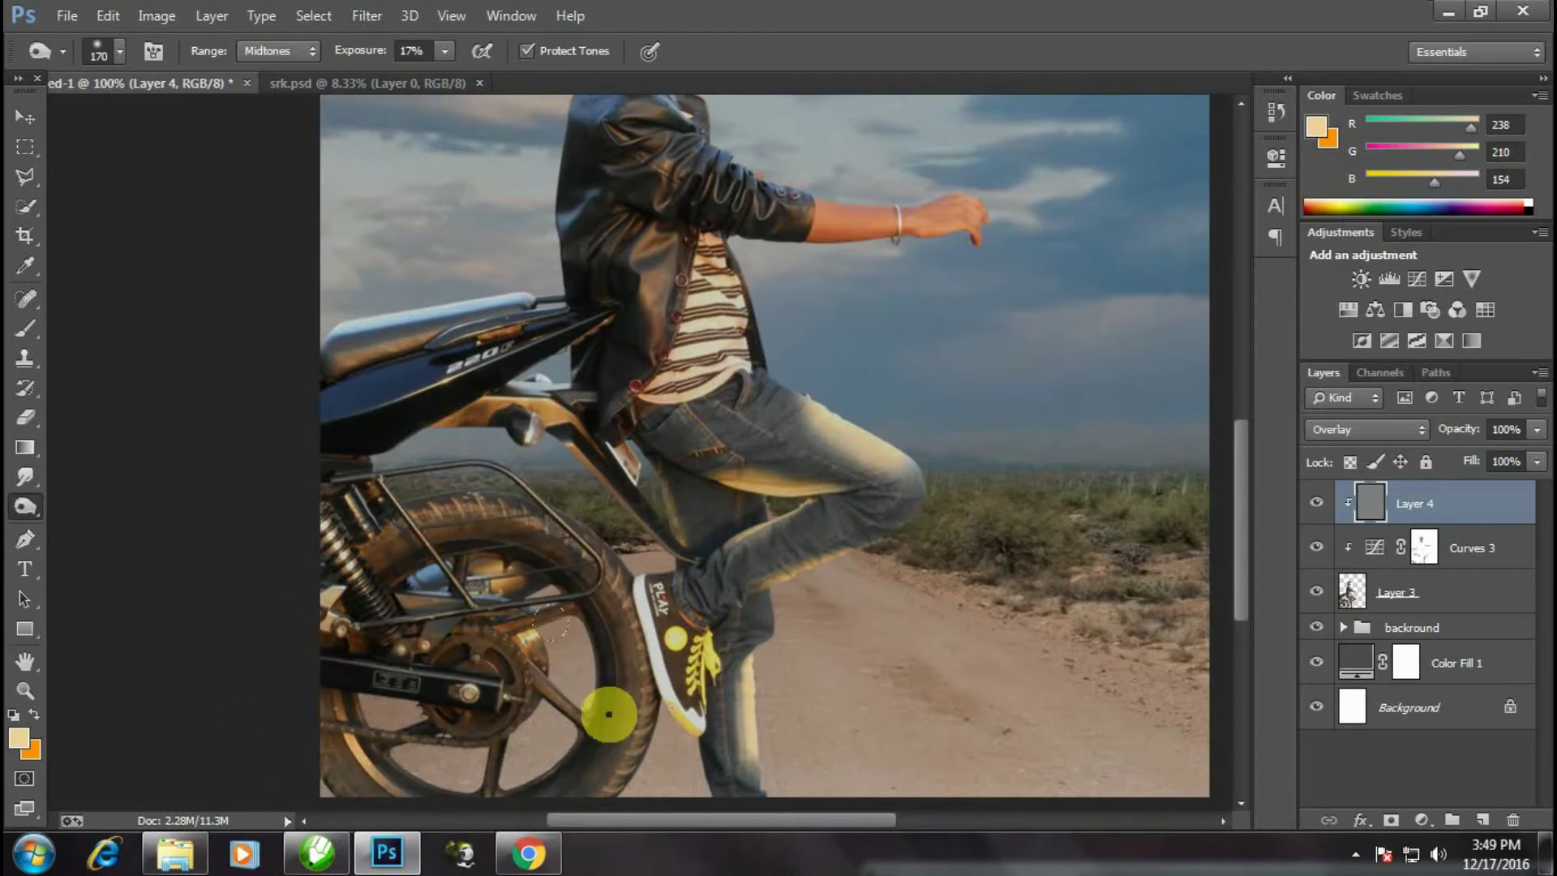
drag(608, 712, 688, 681)
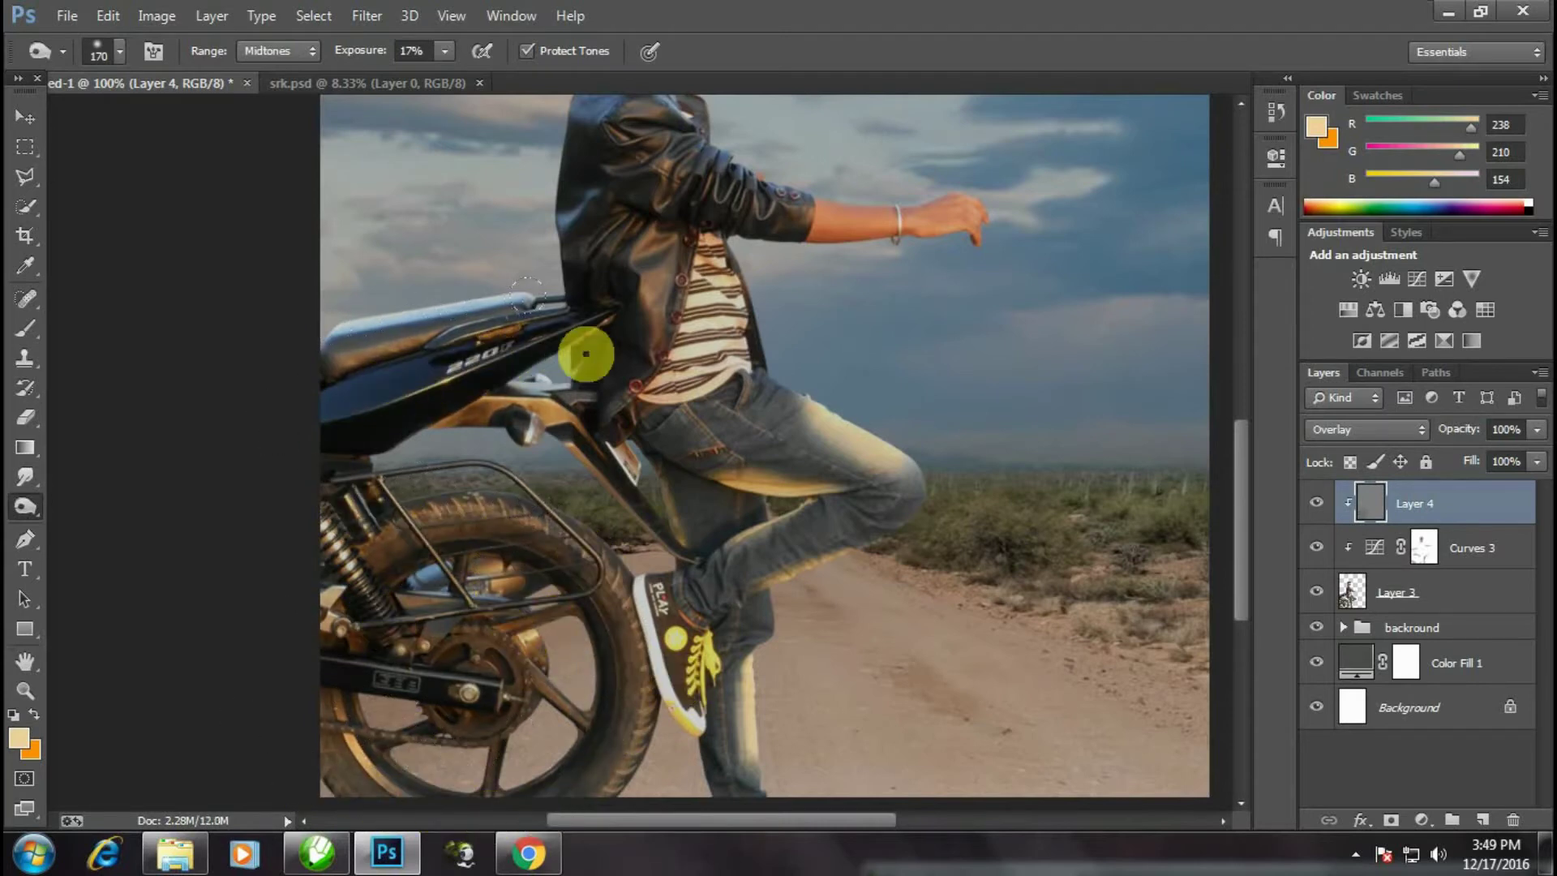
- Dodge the jeans below the knee and along the shin with a 61 px brush
right_click(596, 470)
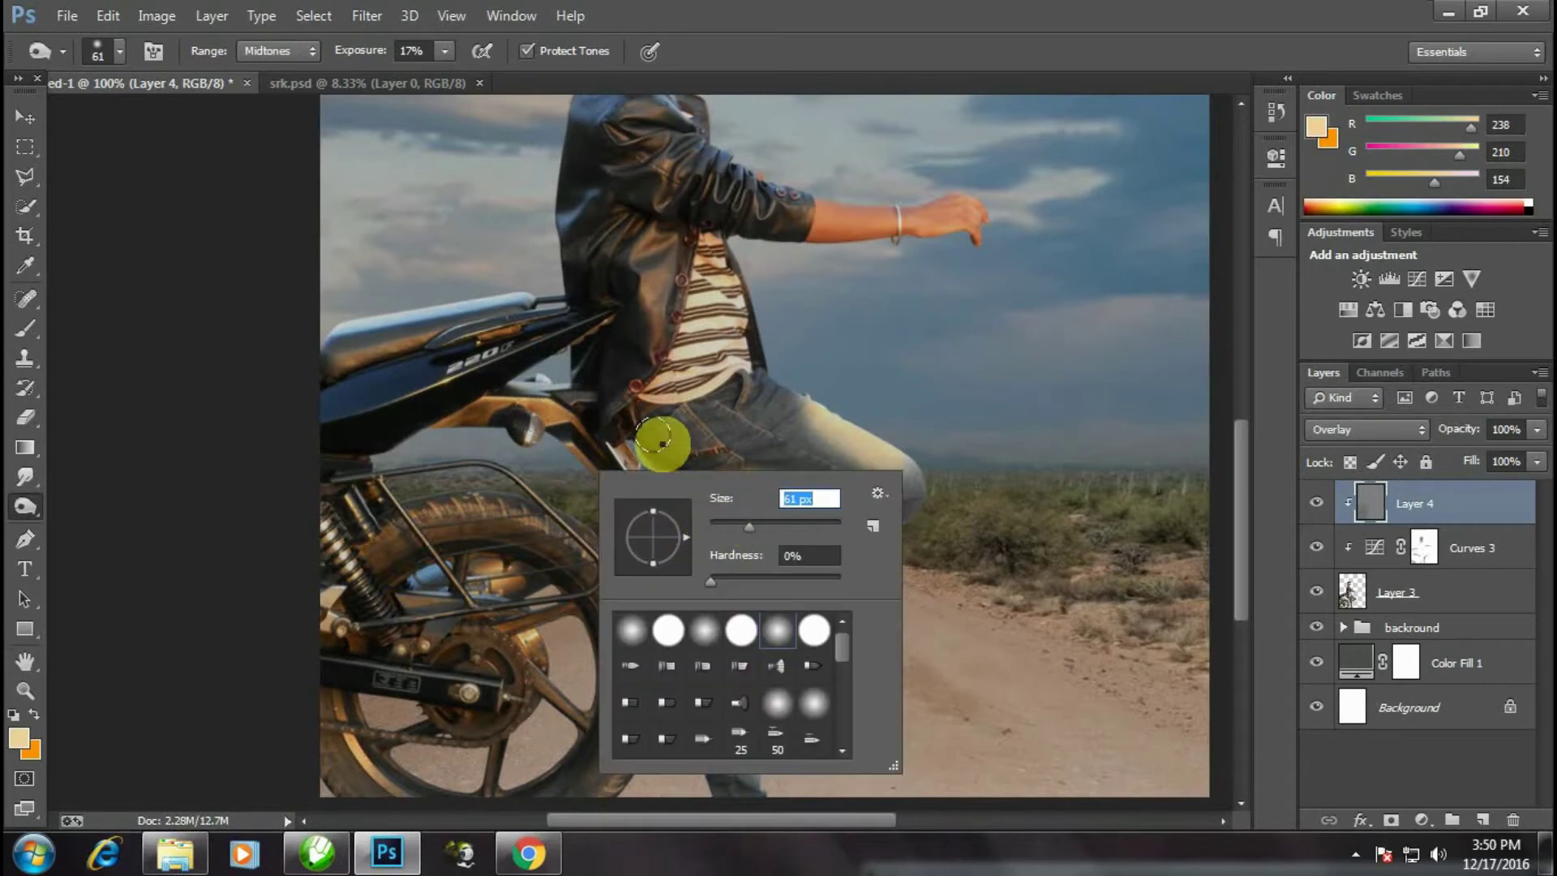
key(Return)
drag(794, 526, 774, 558)
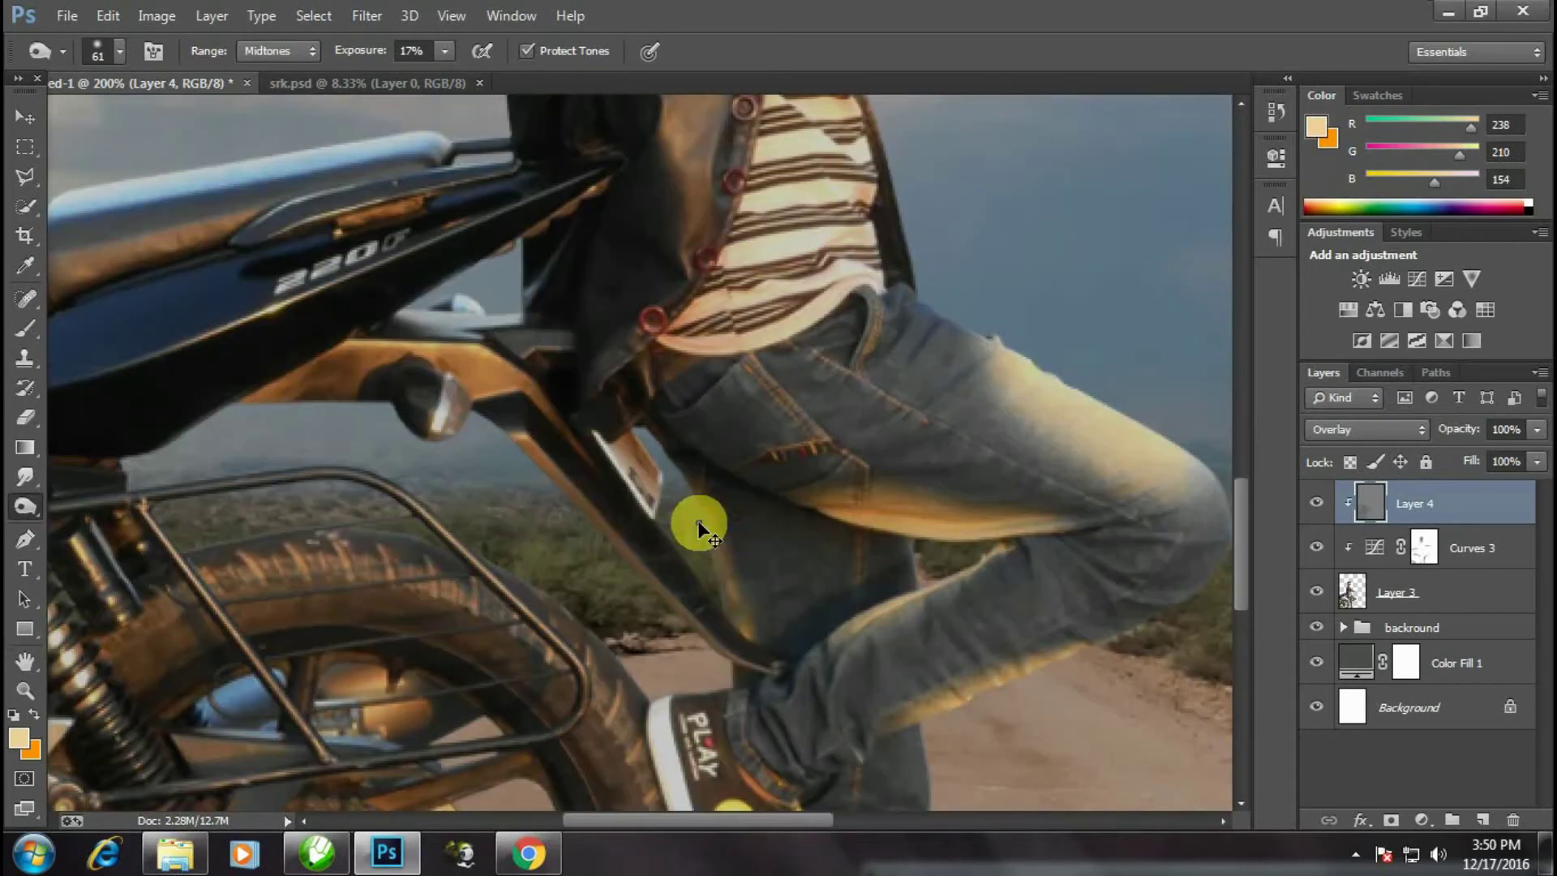
scroll(695, 521, up, 1)
drag(696, 522, 441, 289)
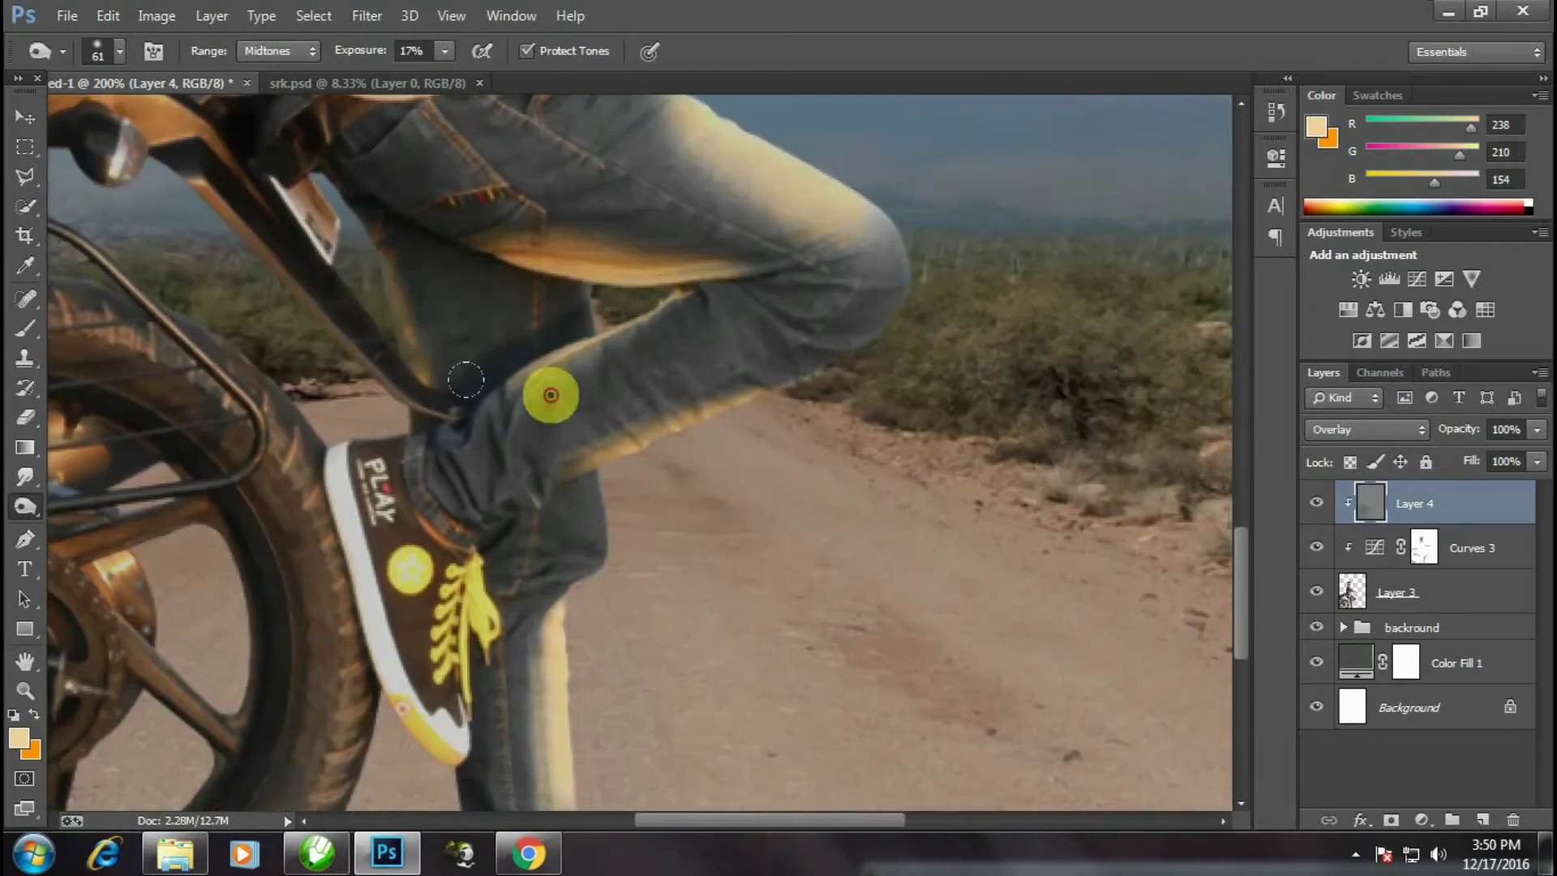
drag(794, 281, 506, 534)
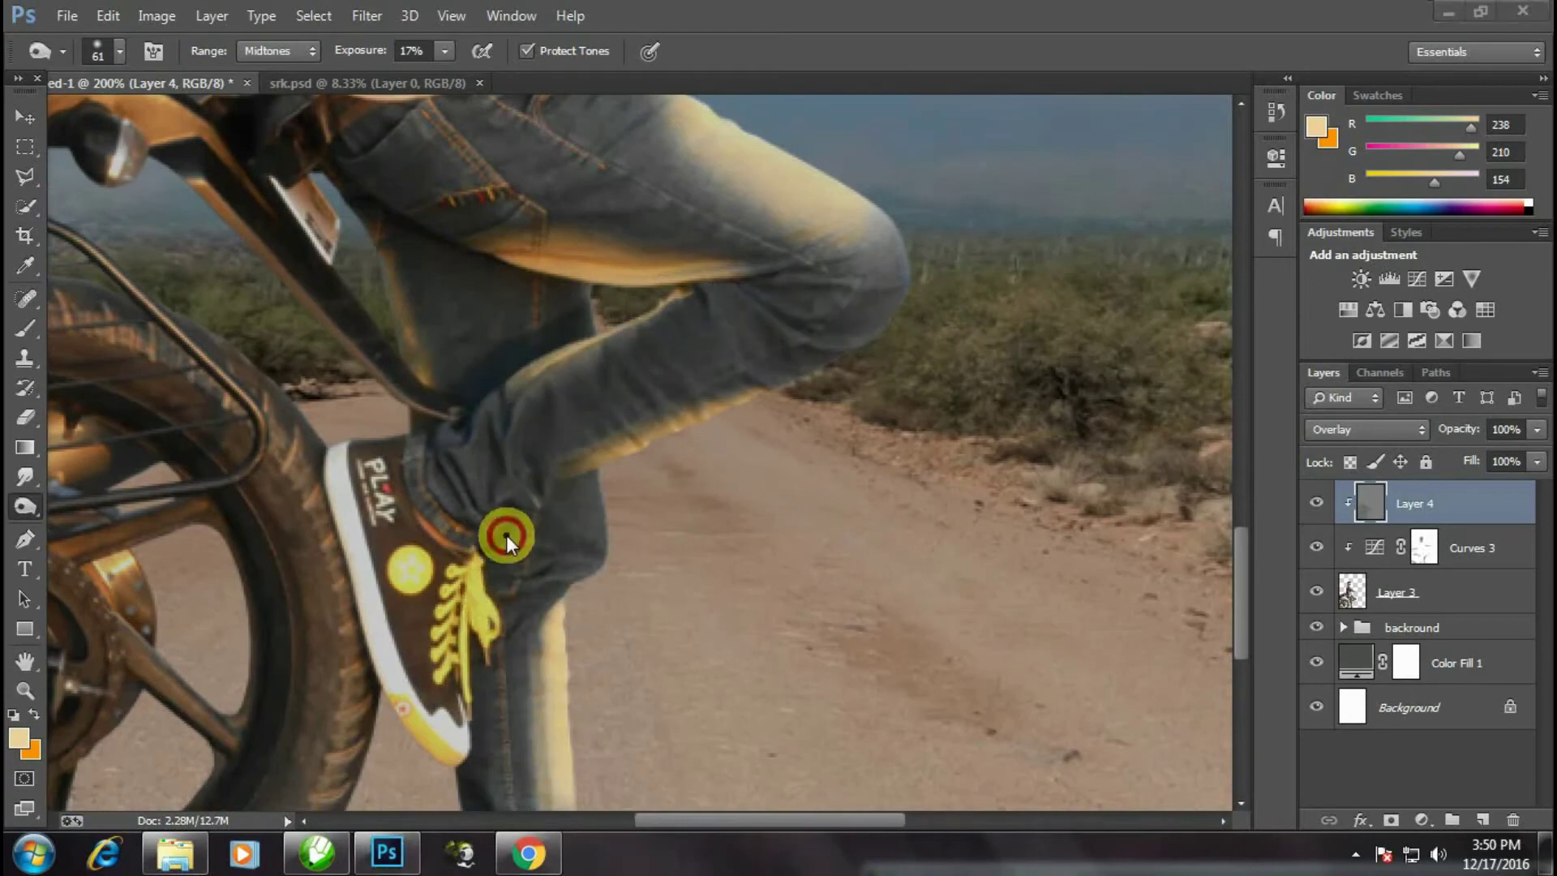
drag(522, 349, 499, 610)
- Dodge the jeans edge near the shoe sole and view the rider's upper body and face
scroll(500, 611, down, 3)
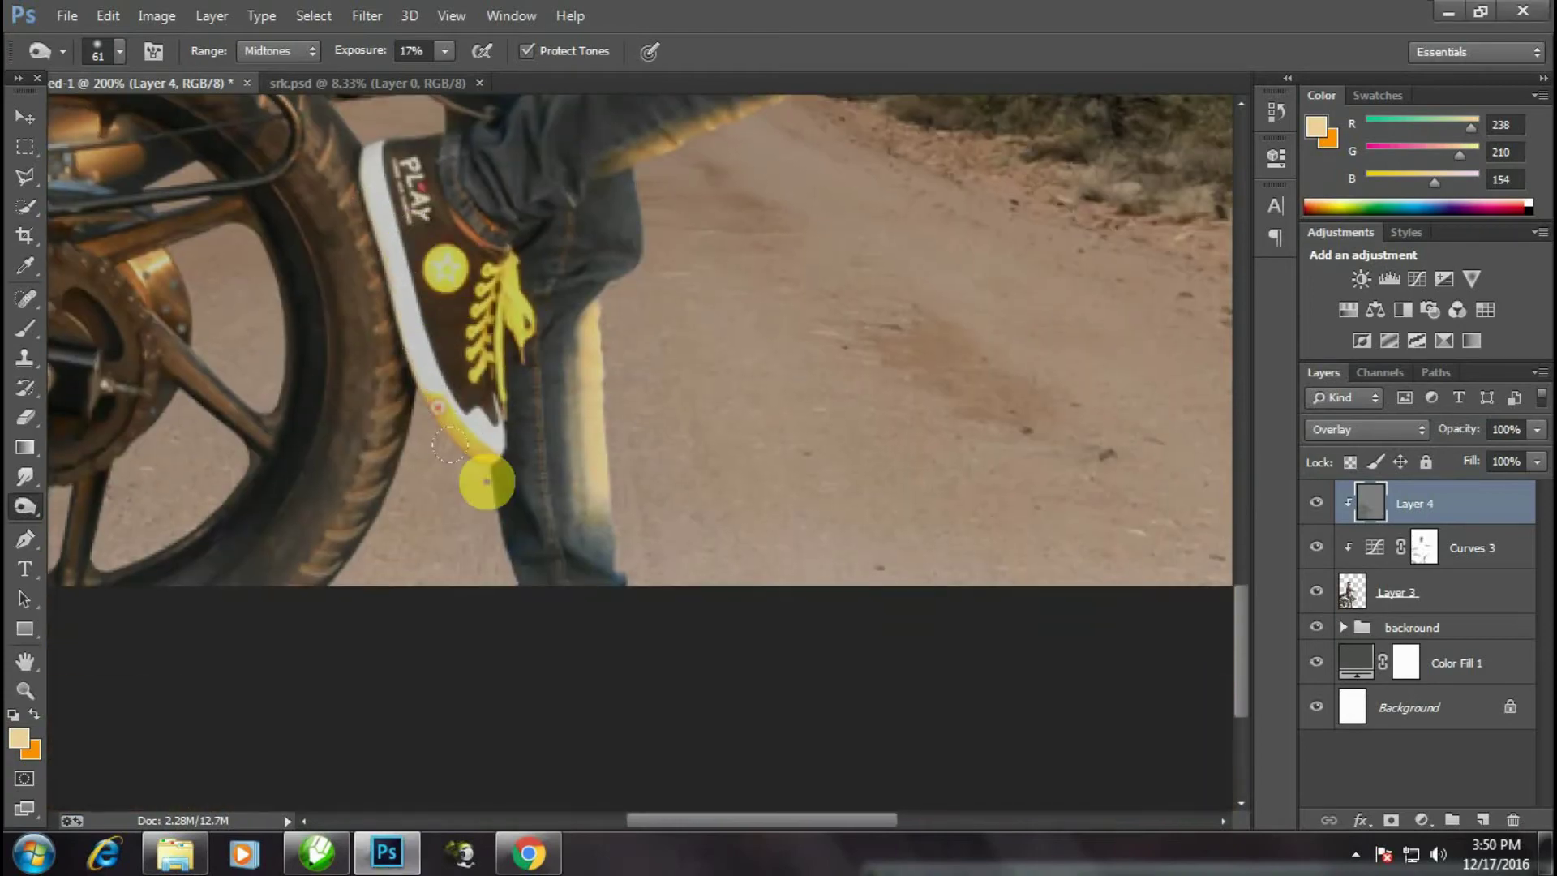
drag(487, 475, 526, 584)
scroll(564, 620, down, 1)
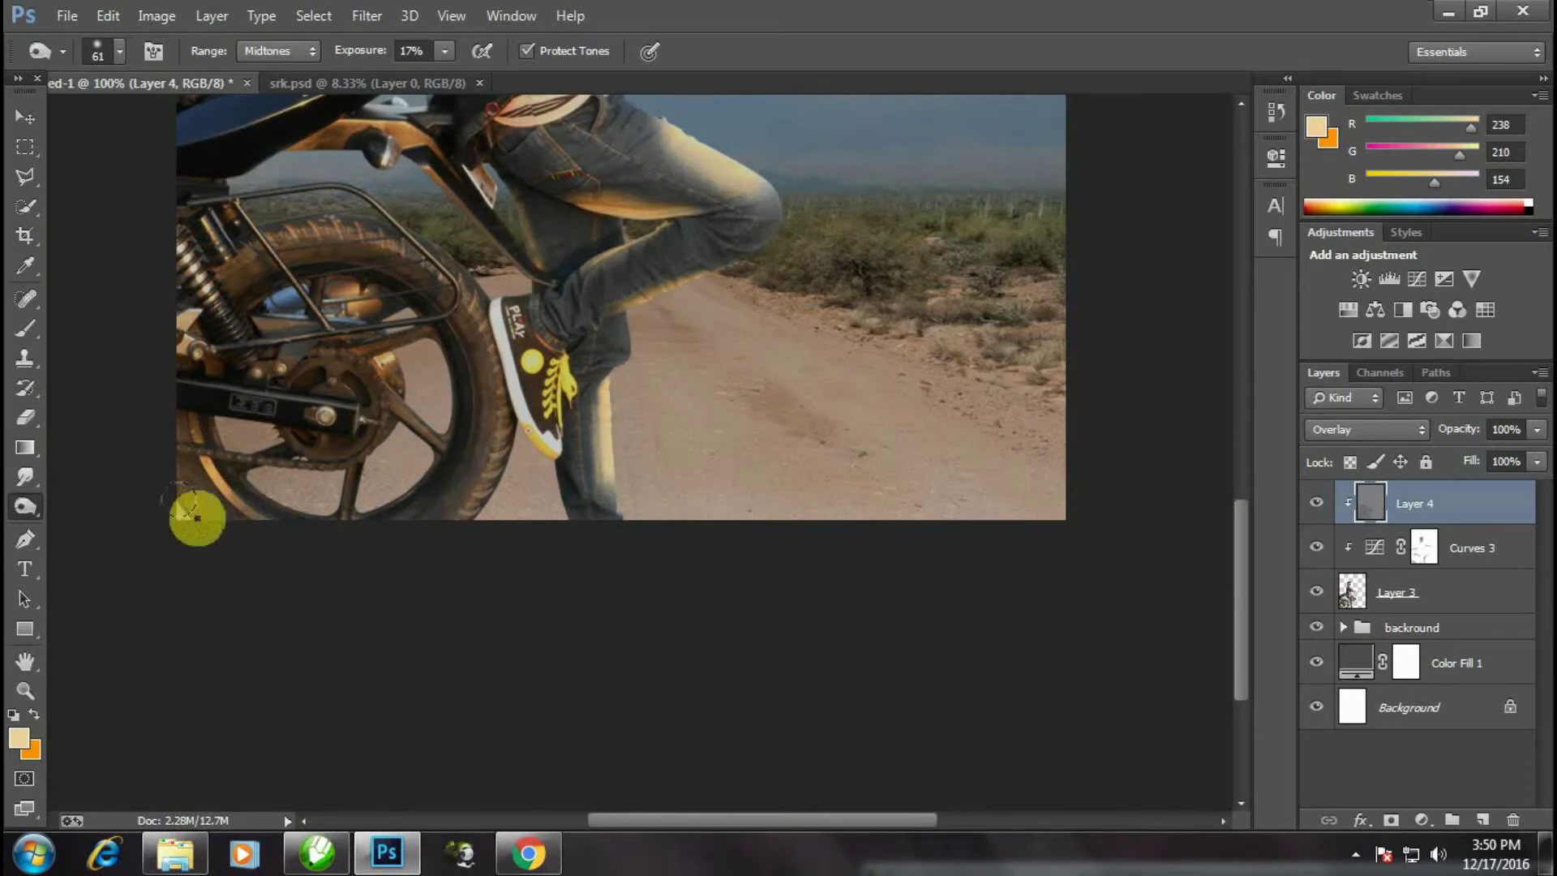
scroll(275, 543, up, 4)
drag(483, 379, 487, 549)
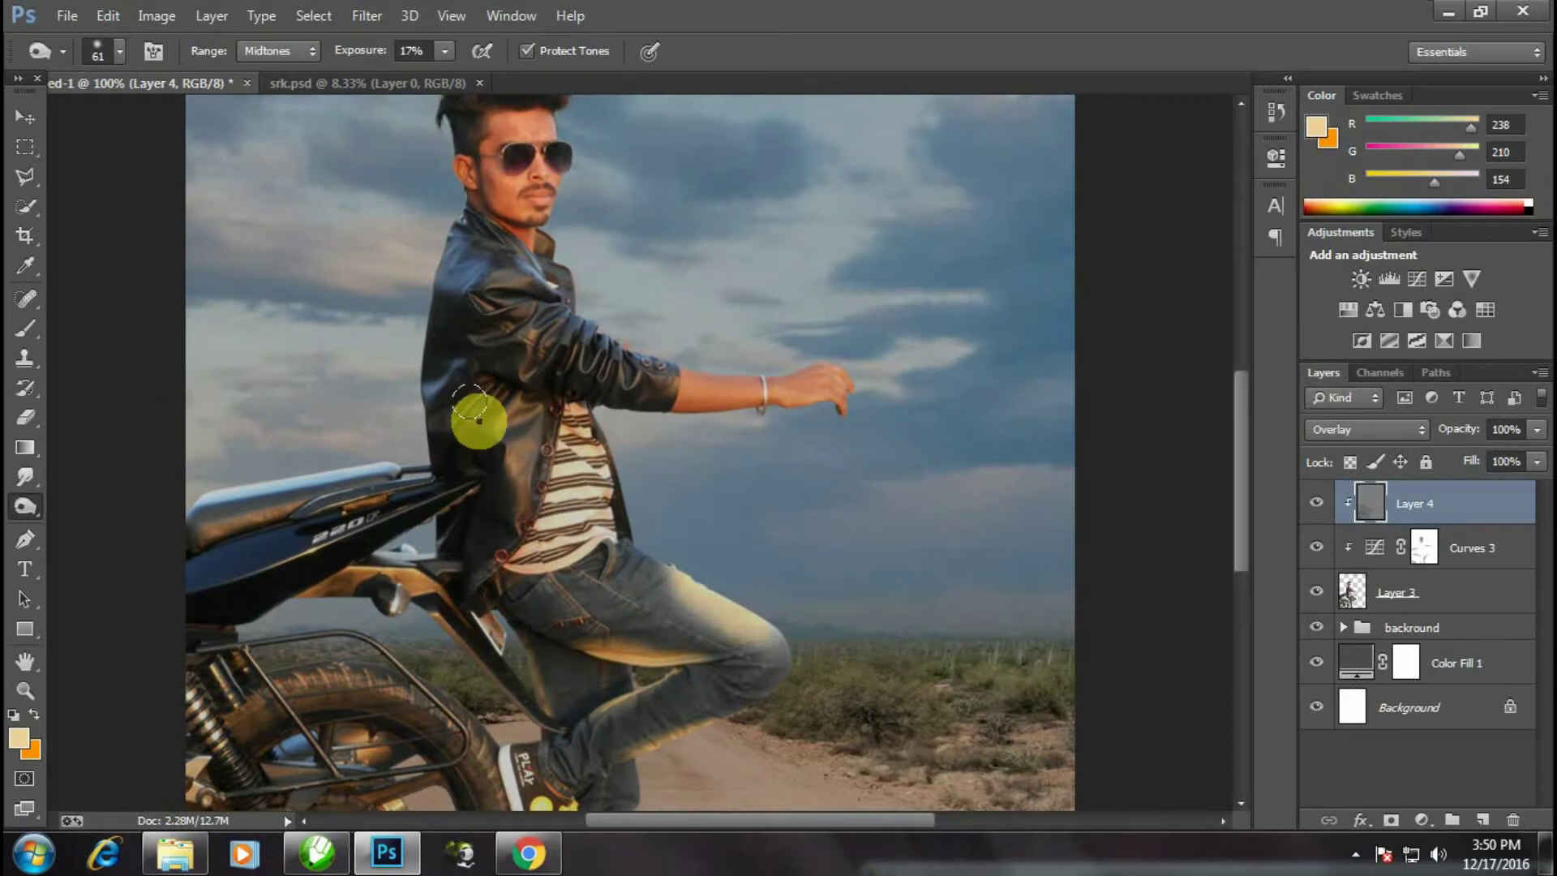
drag(478, 421, 511, 559)
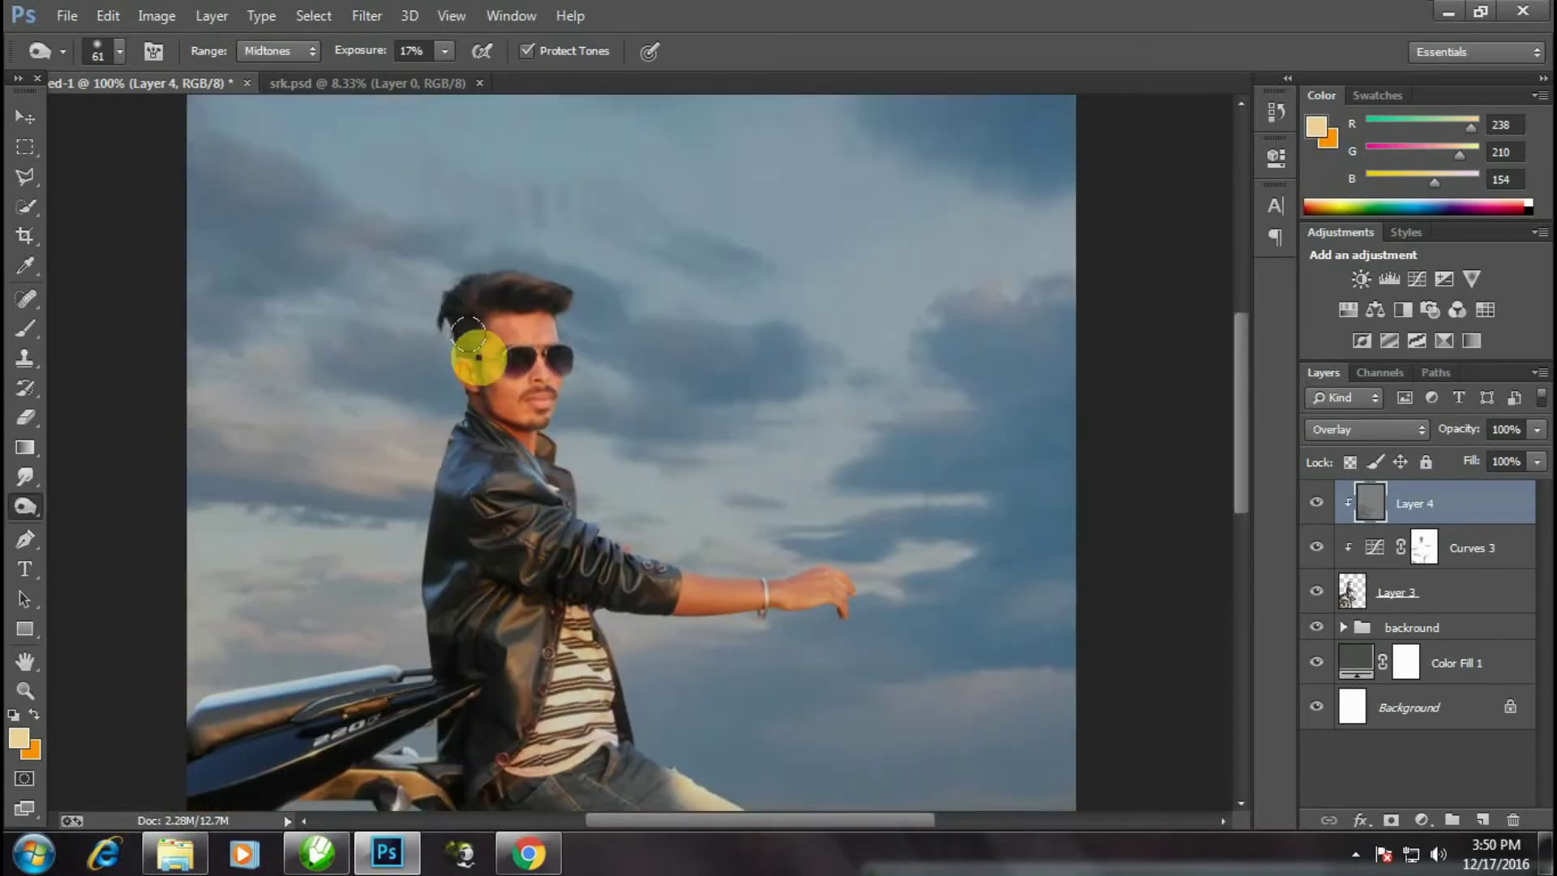
click(25, 117)
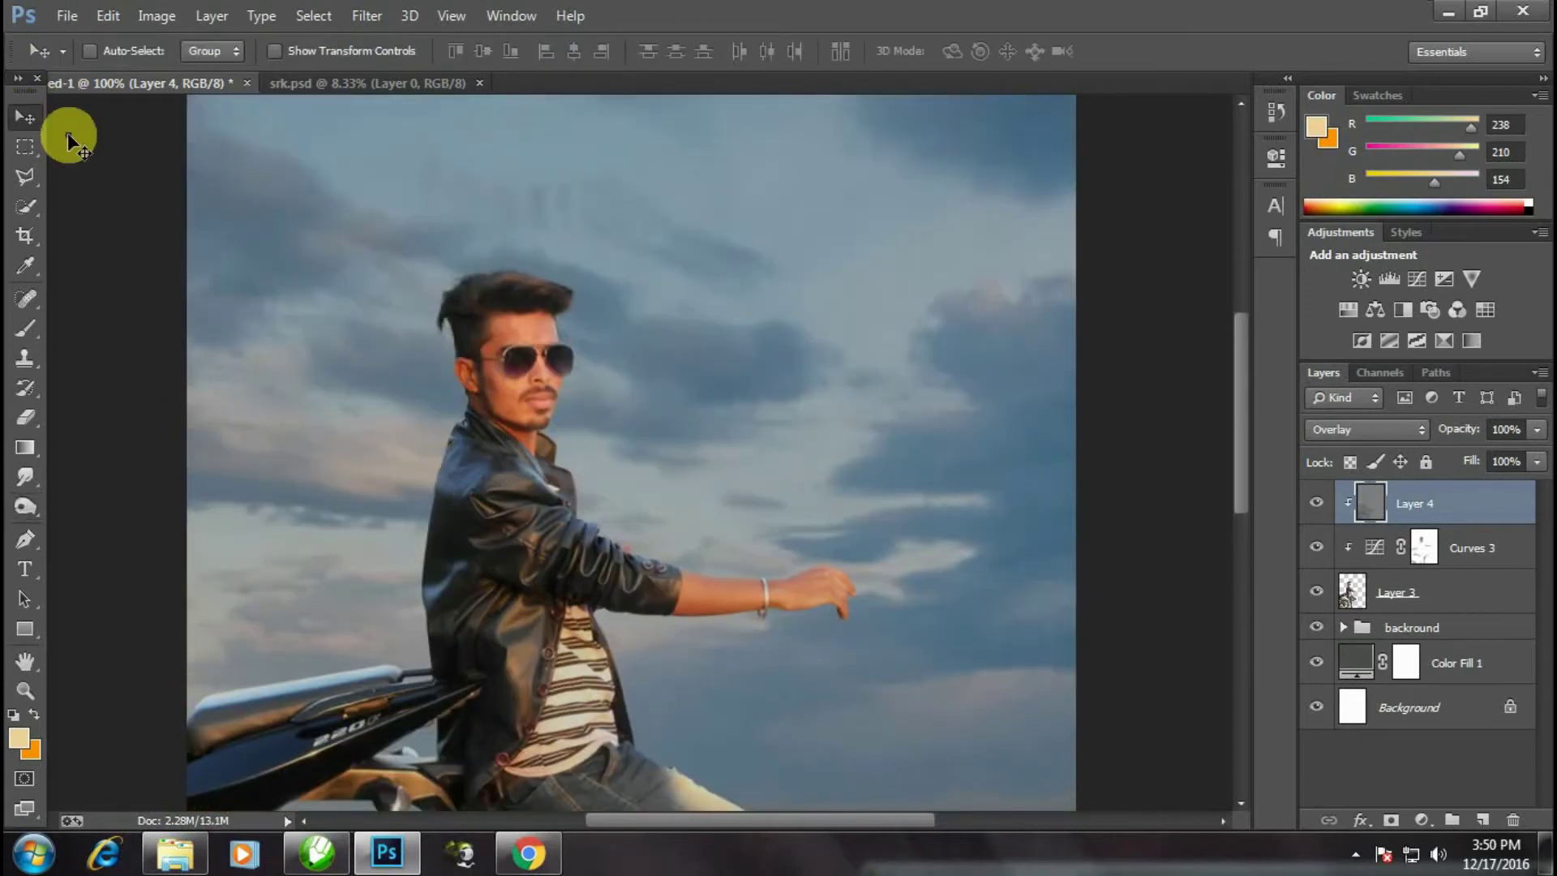
- Add a Hue/Saturation adjustment on Layer 3 with saturation lowered to -34
key(ctrl+minus)
key(ctrl+minus)
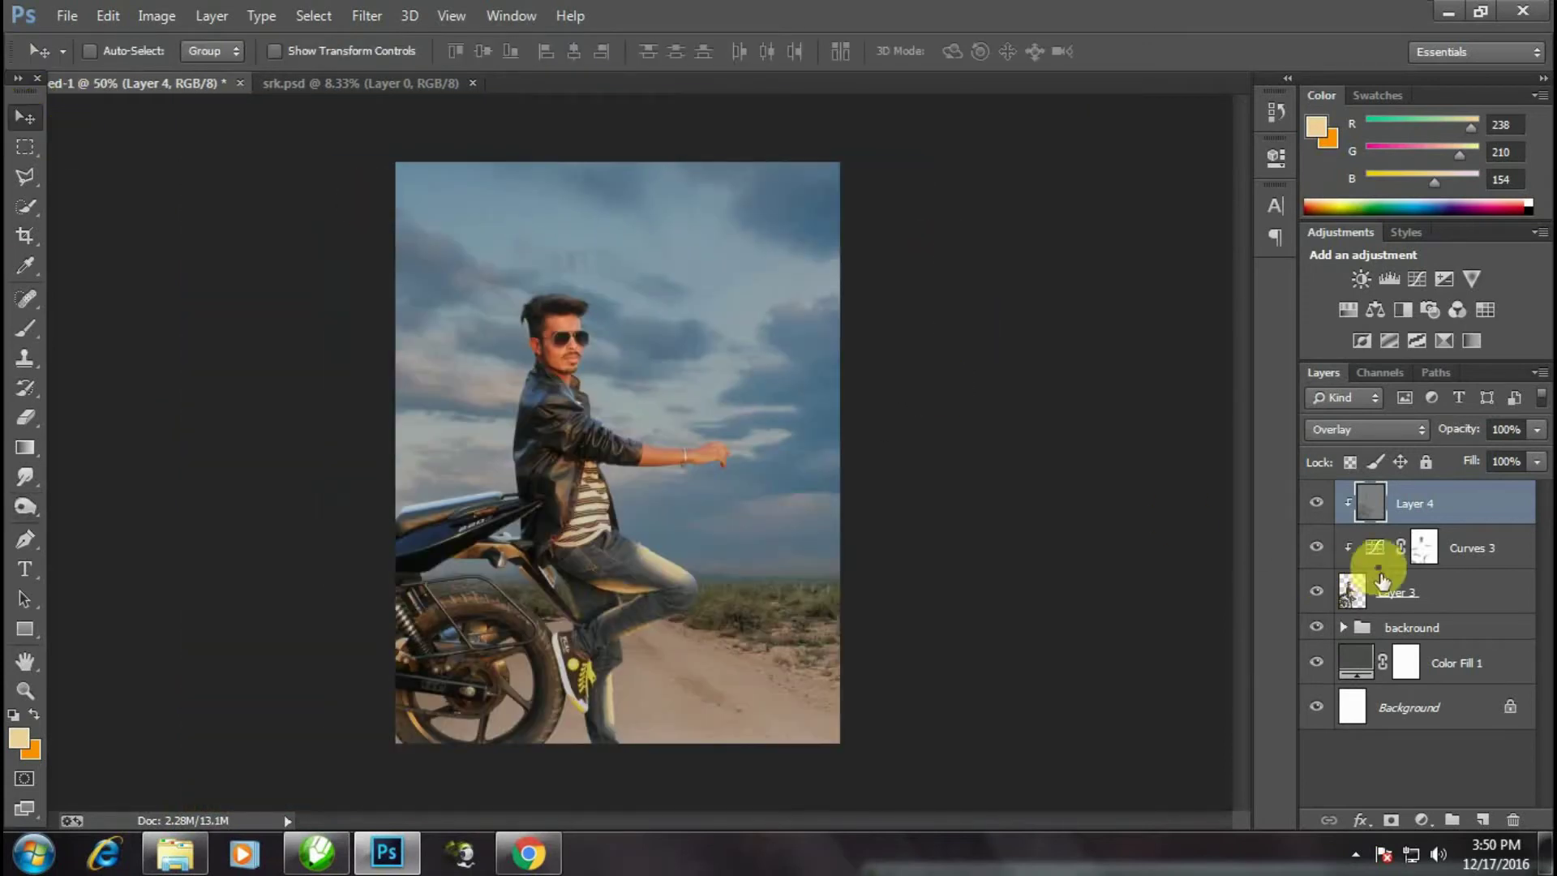
click(1415, 592)
click(1421, 819)
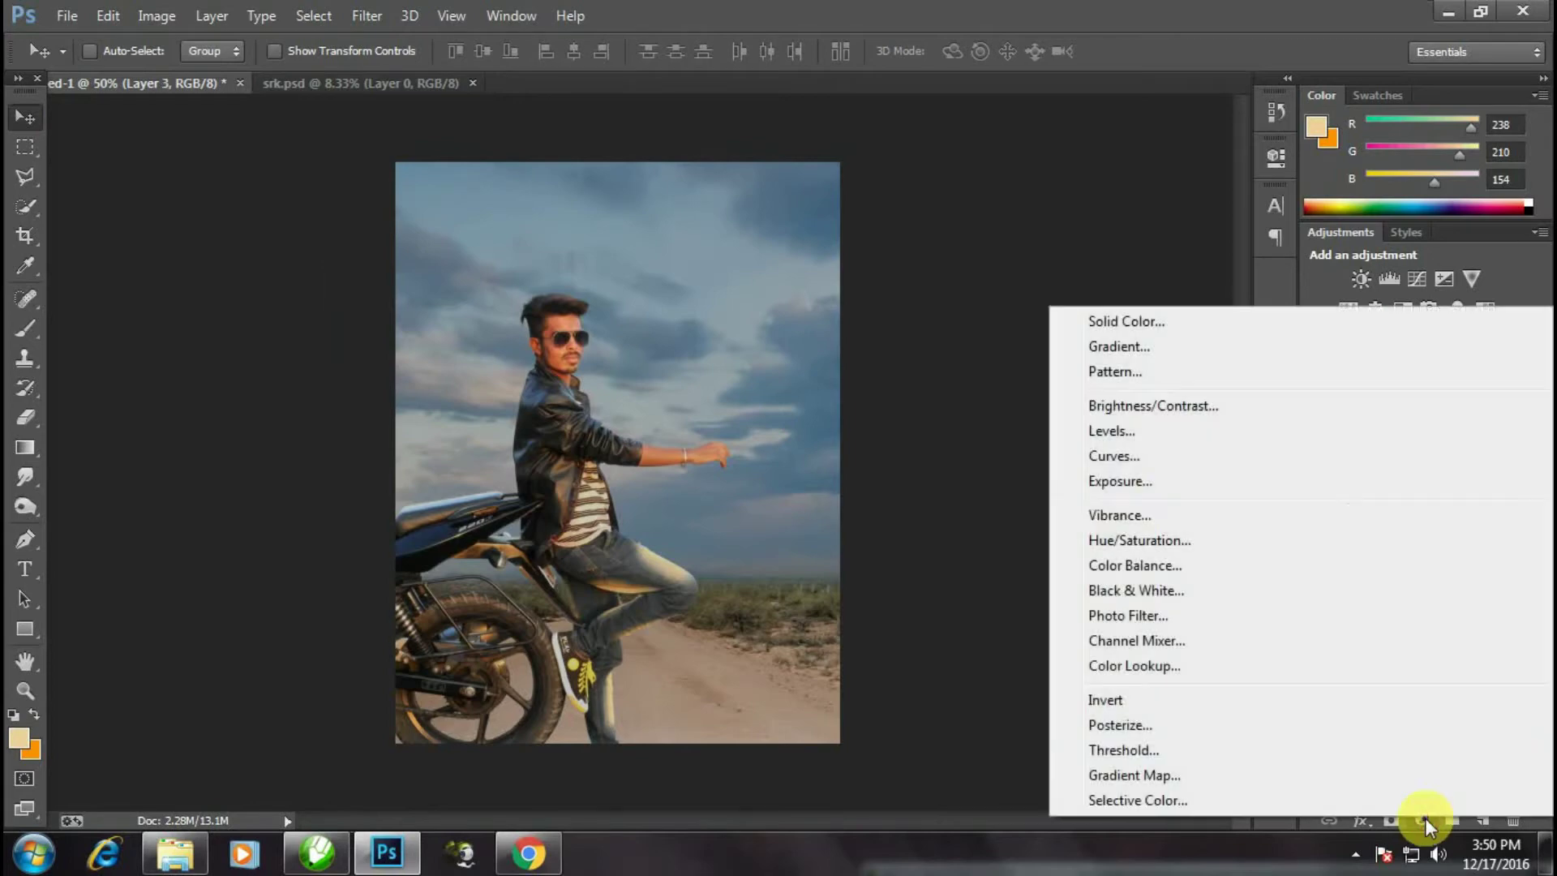
click(1148, 542)
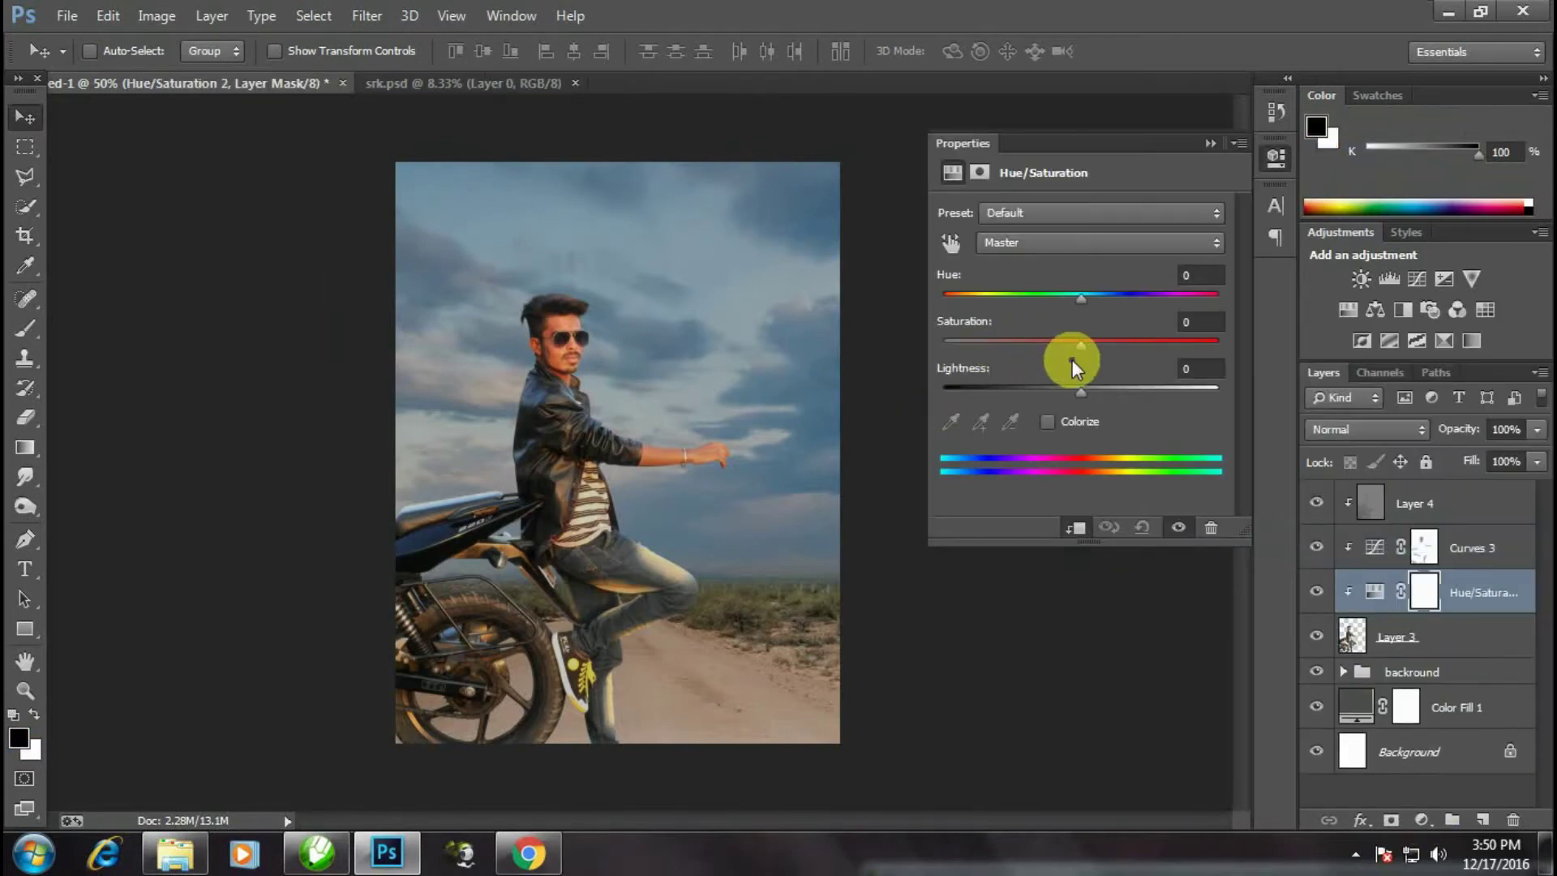
drag(1080, 345, 1034, 343)
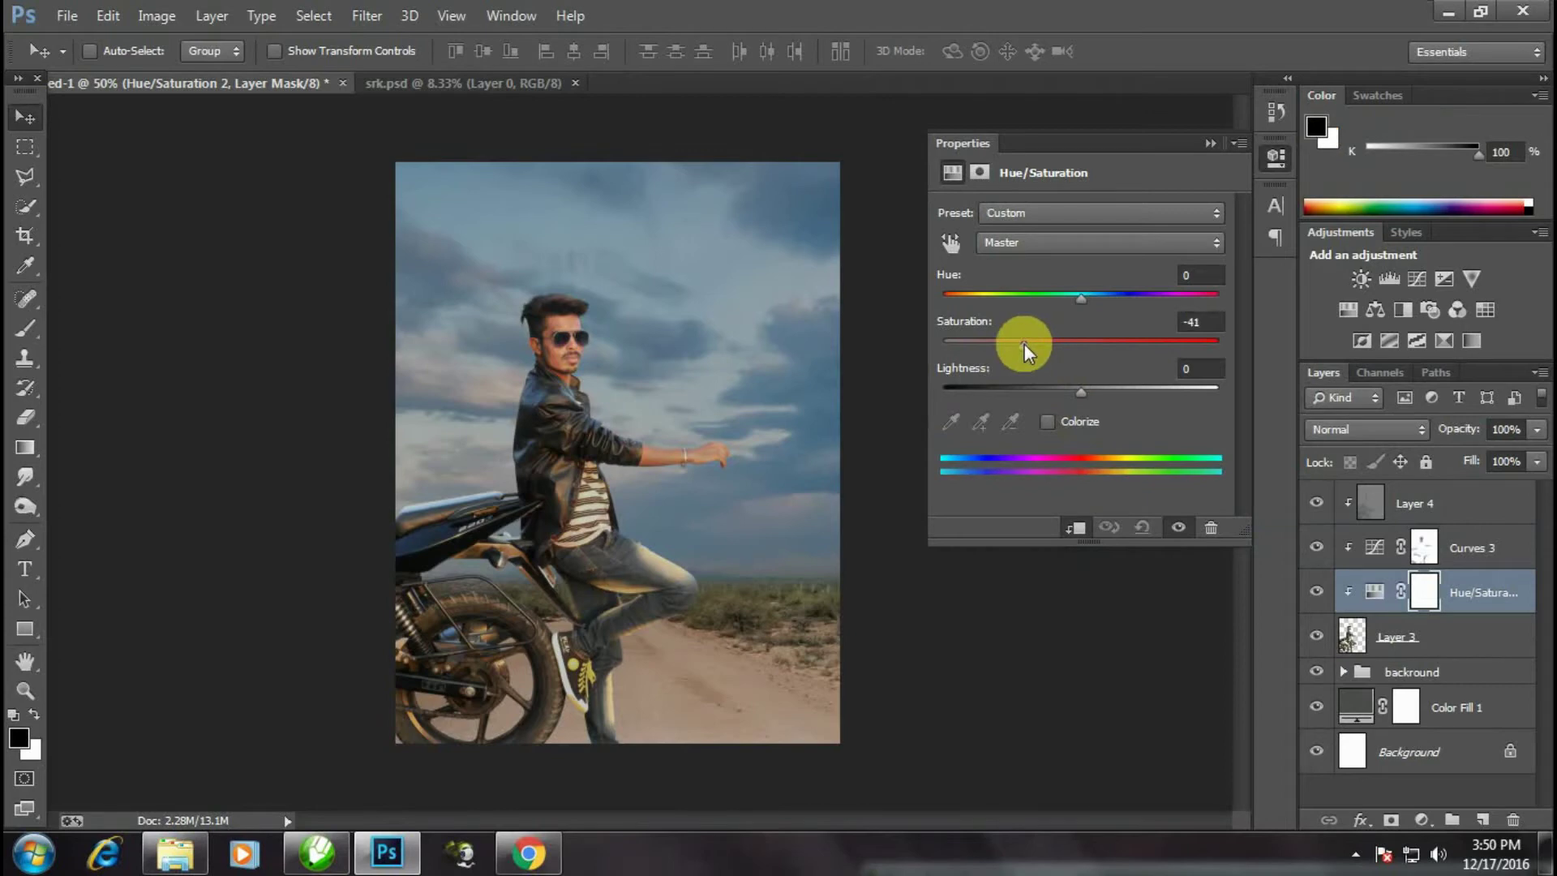
click(1210, 146)
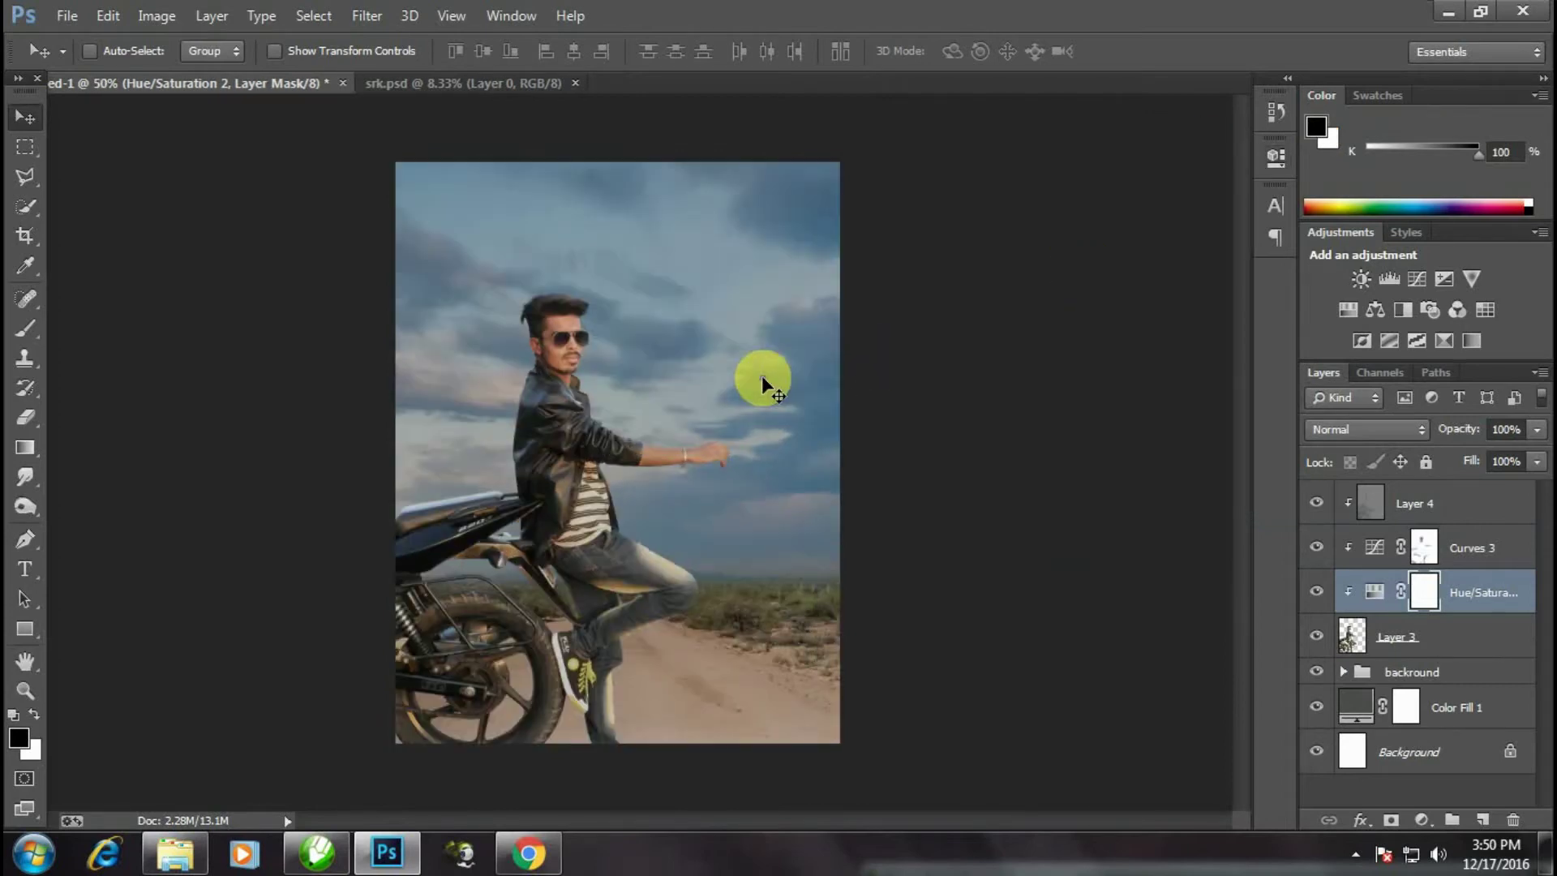
key(ctrl+plus)
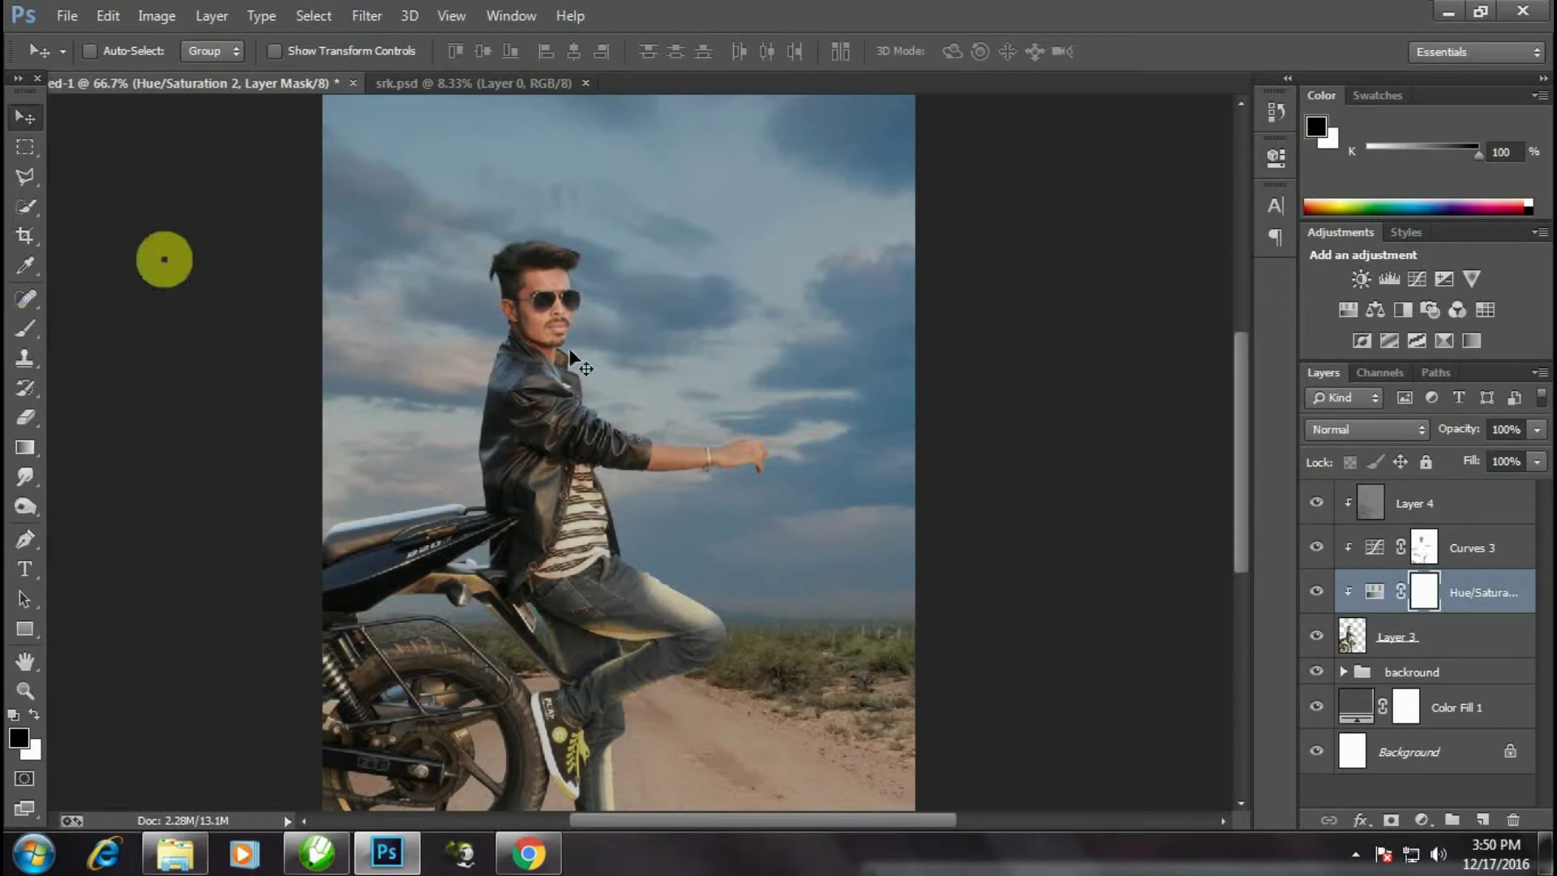
- Group Layer 3 through Layer 4 into a group named 'boy'
click(1435, 637)
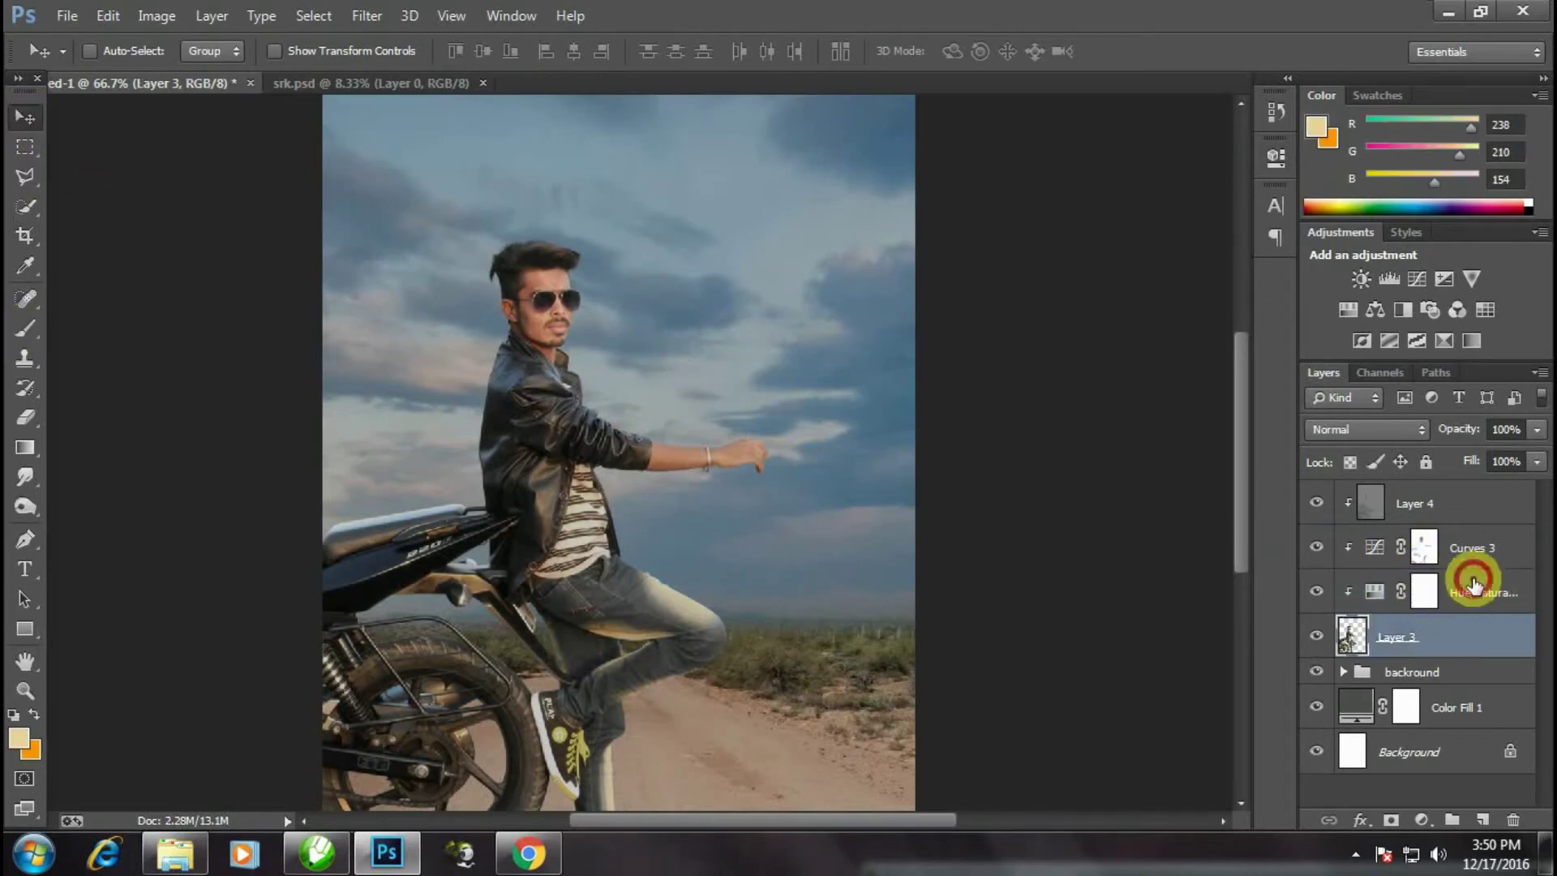
shift+click(1460, 509)
key(ctrl+g)
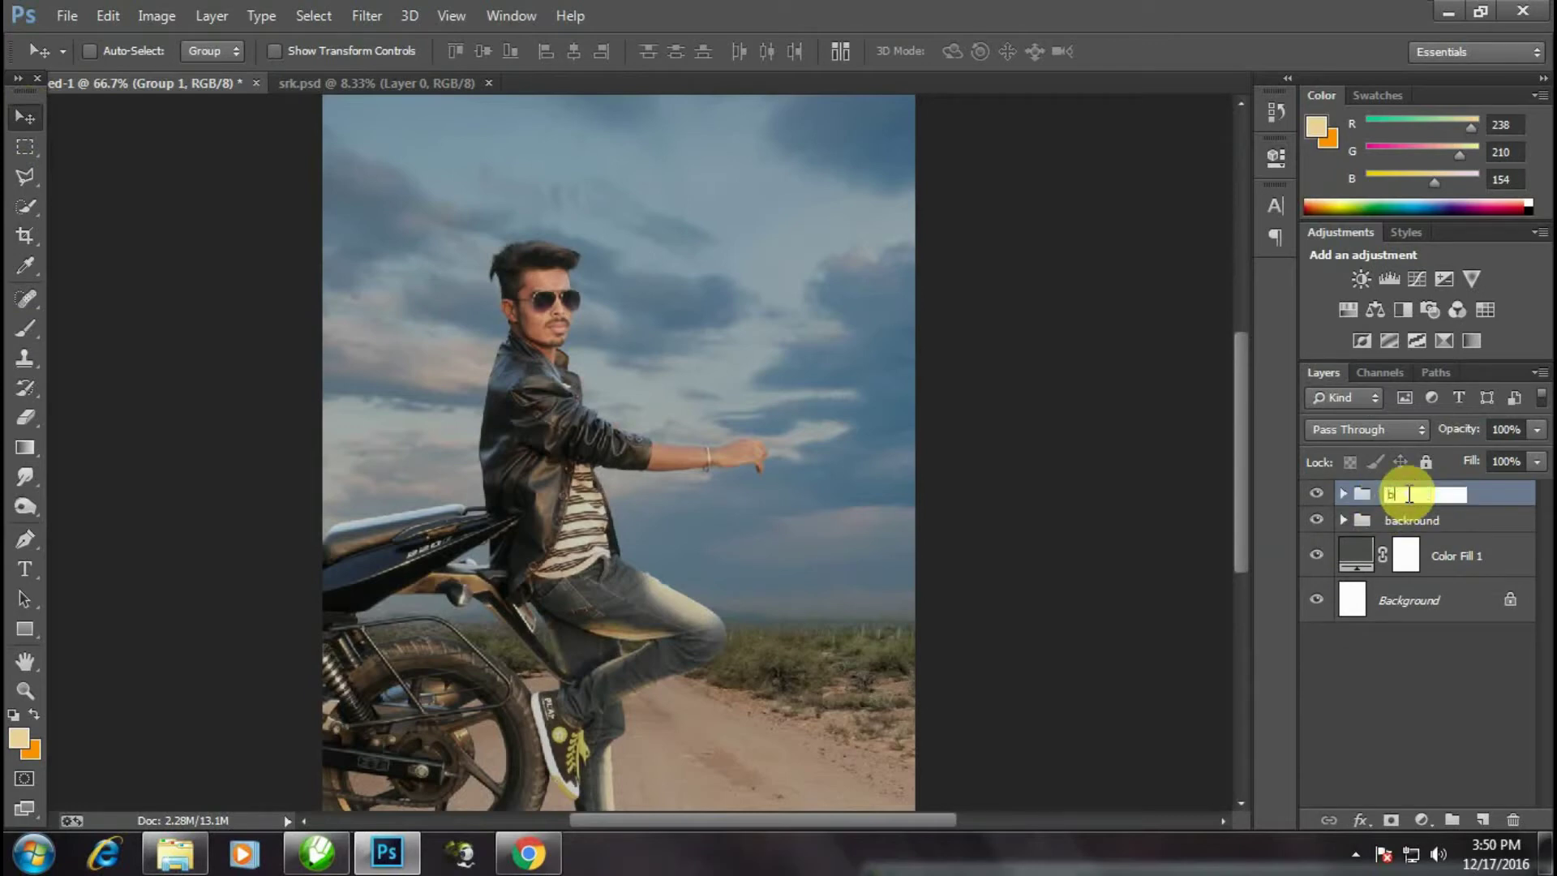
key(Return)
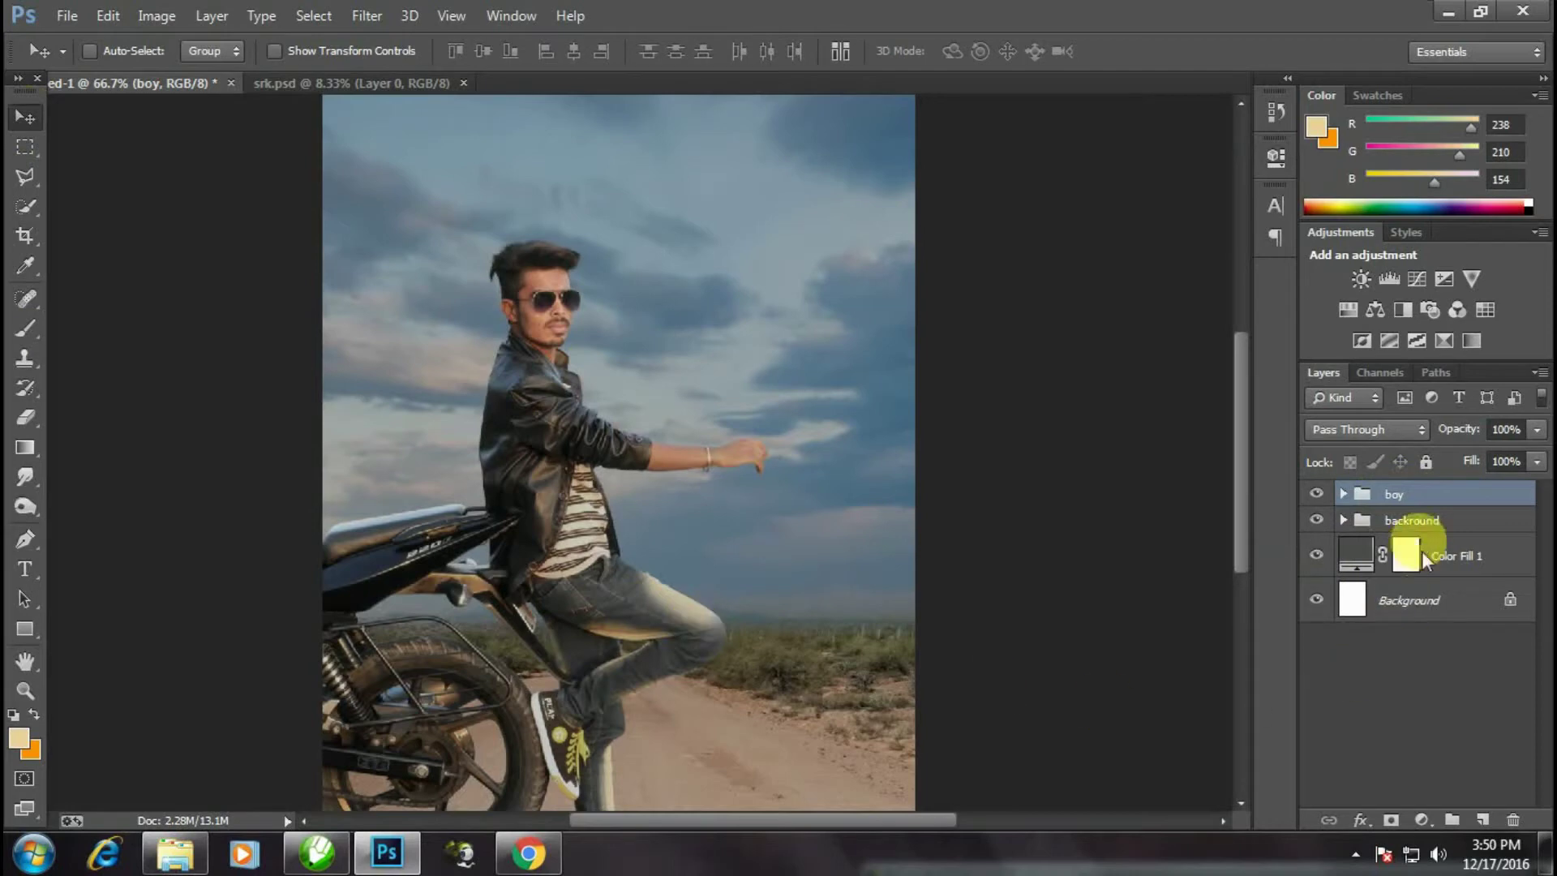
- On a new Layer 5, paint sky-sampled blue-grey haze over the horizon with a 191 px brush
click(1481, 820)
click(24, 331)
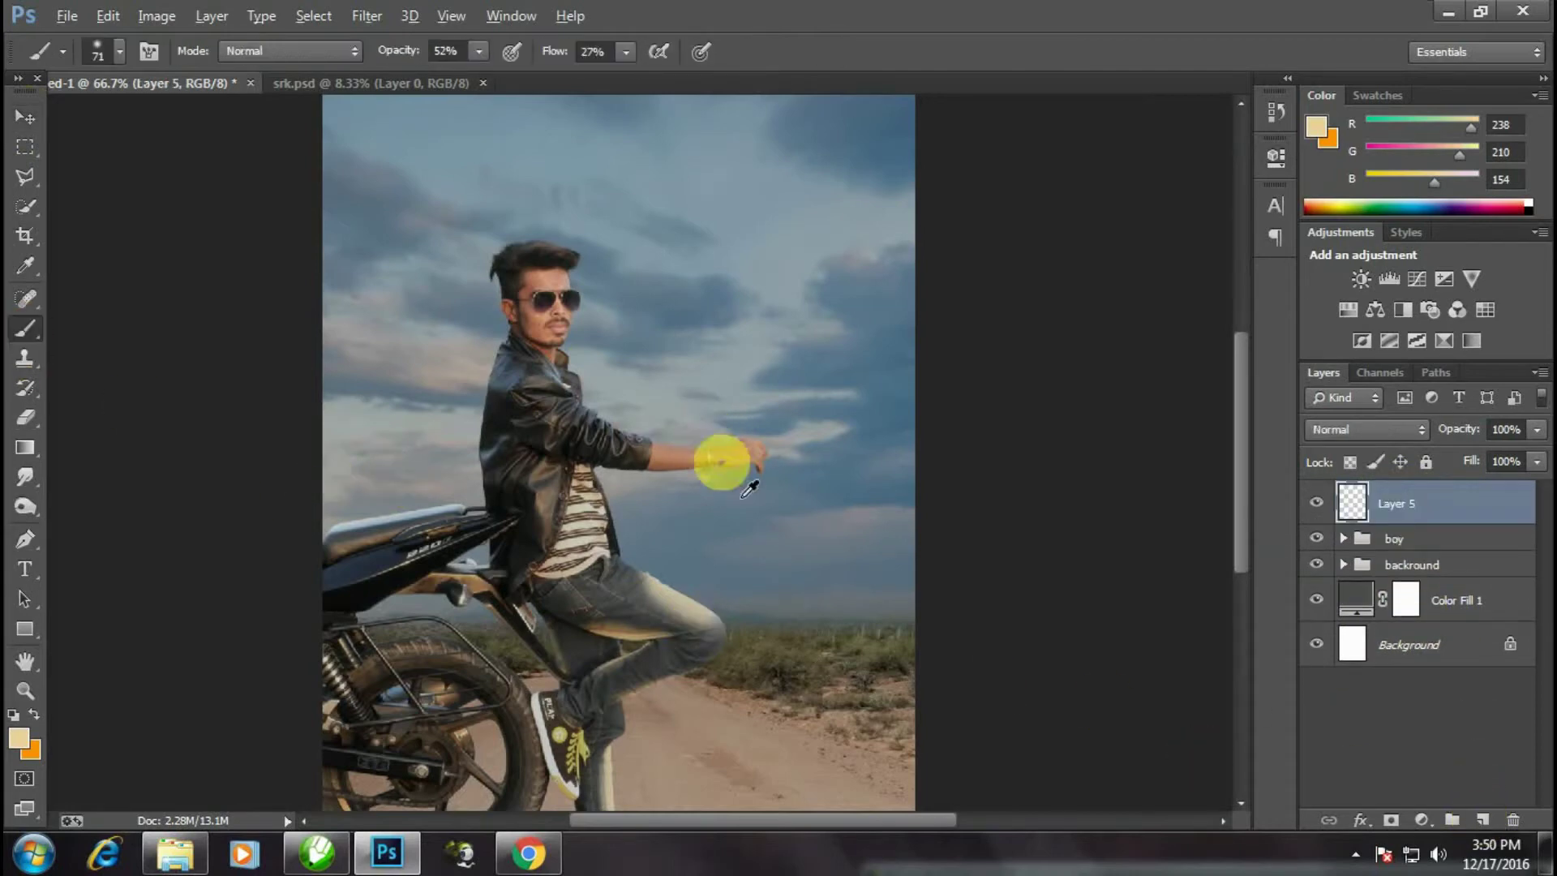
alt+click(758, 614)
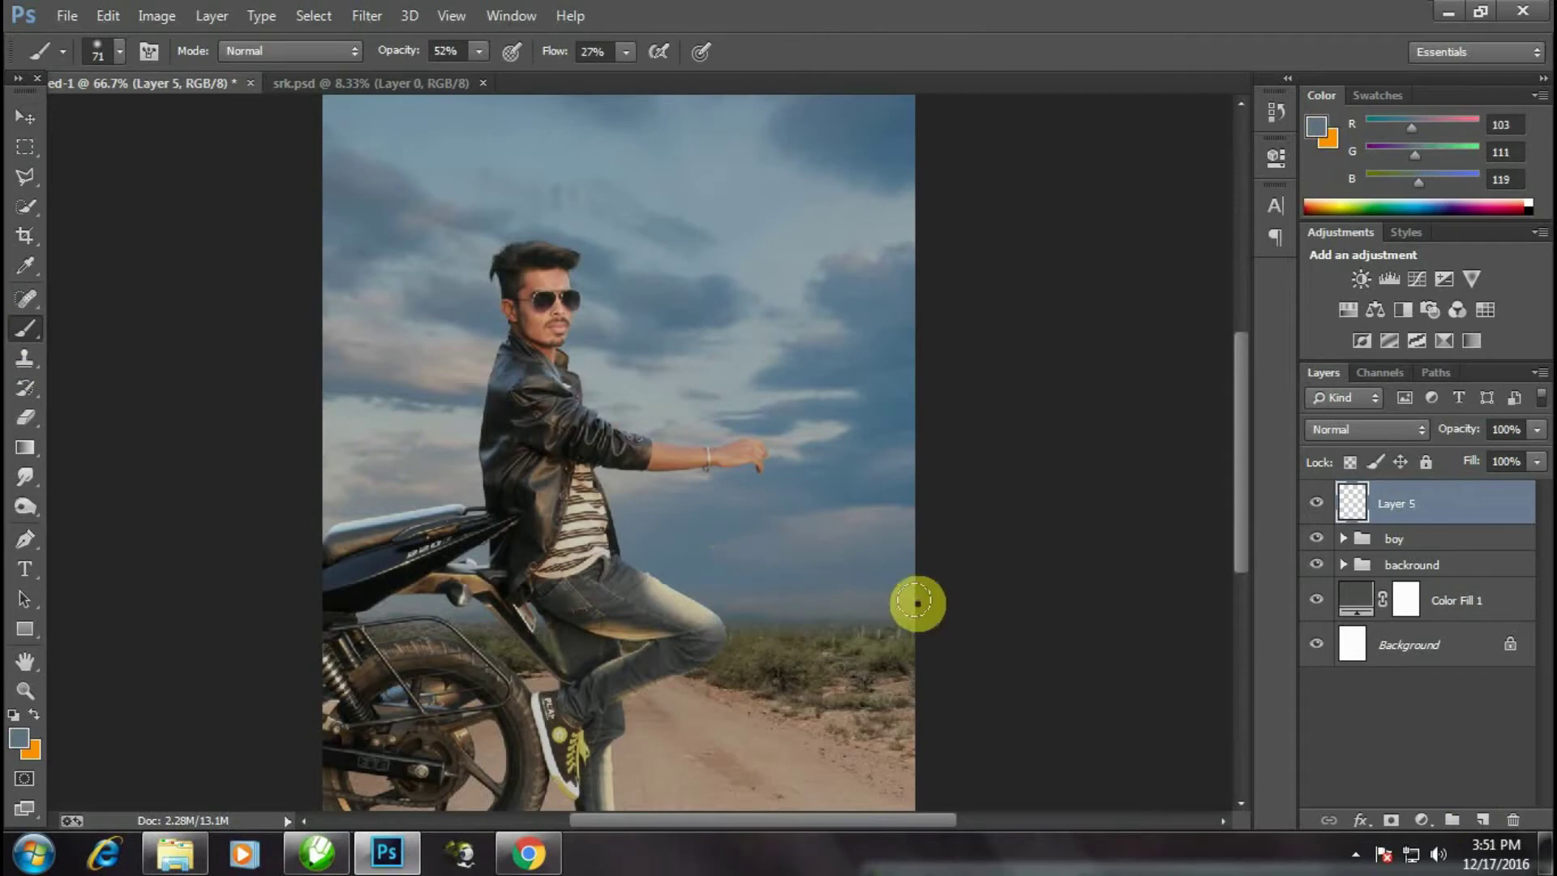
right_click(892, 595)
click(706, 568)
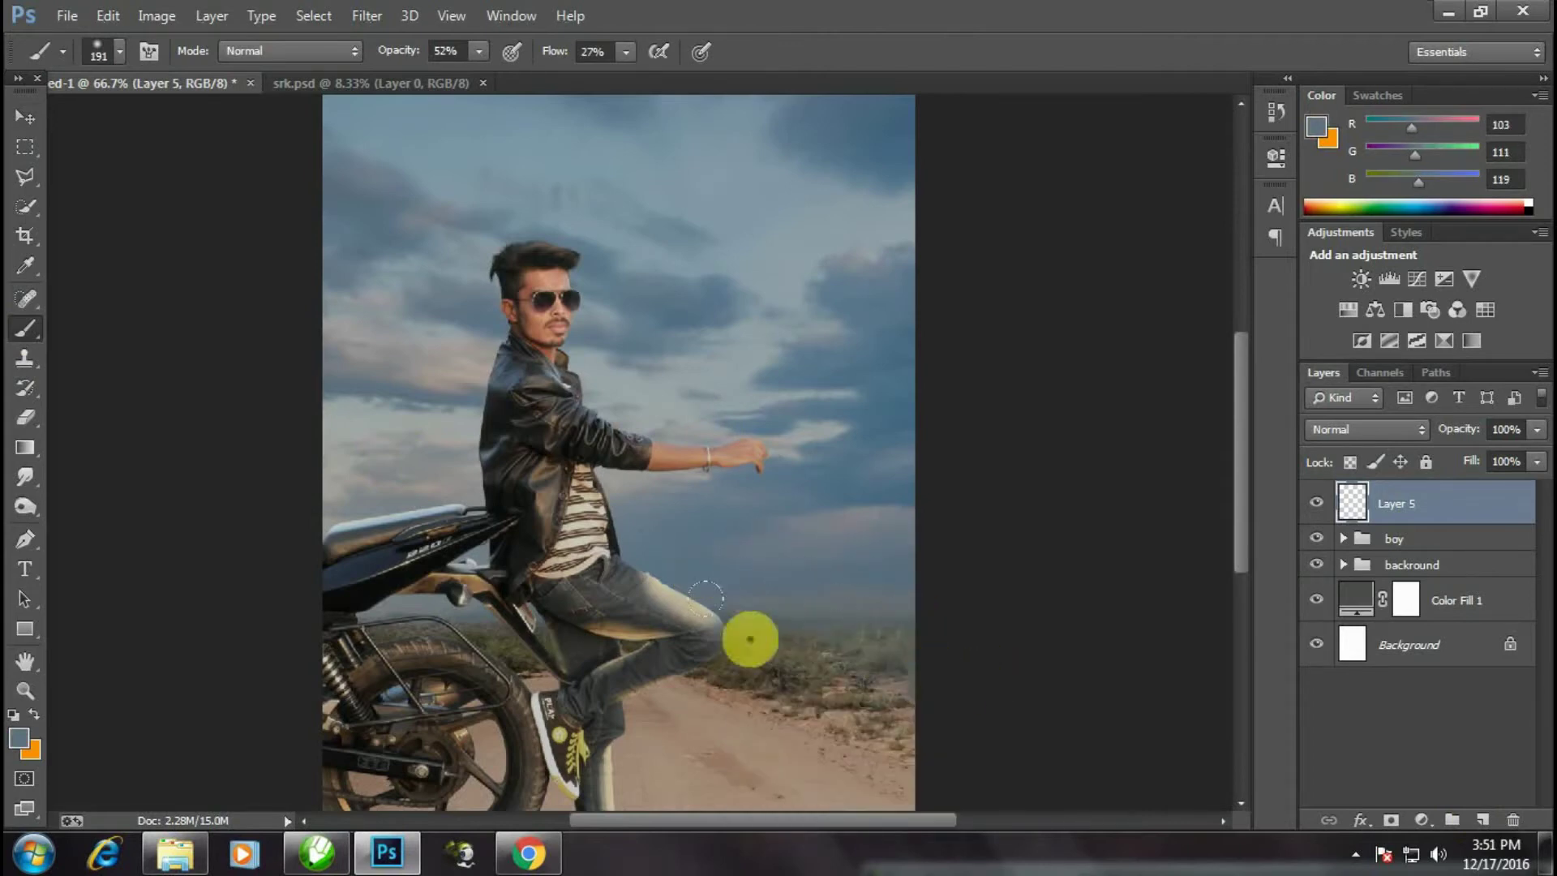
mouse_move(733, 633)
mouse_down()
mouse_move(323, 636)
mouse_move(391, 608)
mouse_move(250, 633)
mouse_move(850, 645)
mouse_move(880, 627)
mouse_up()
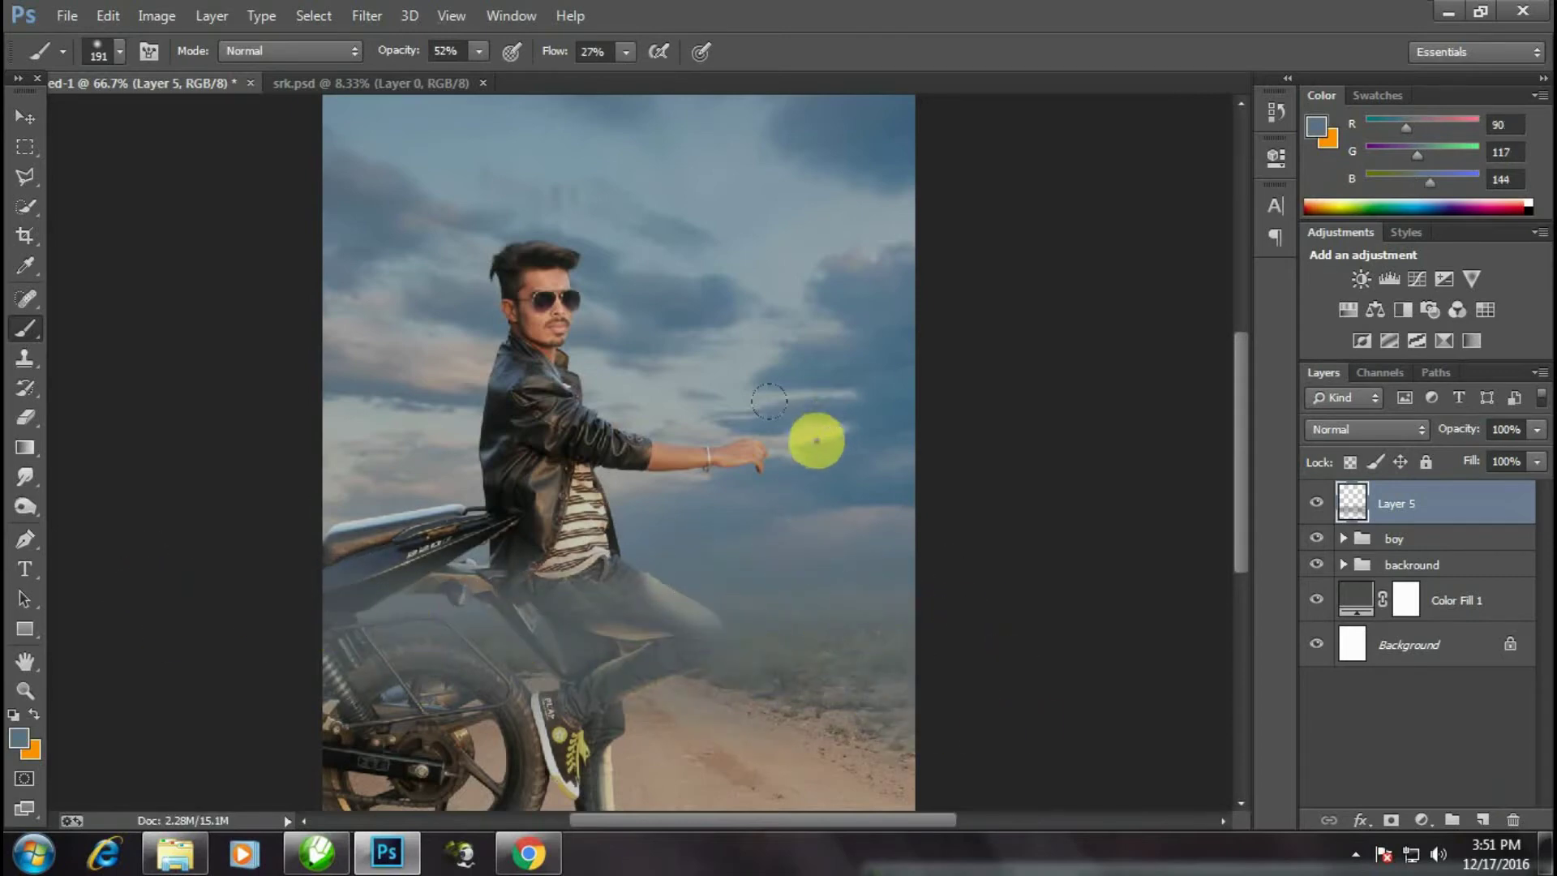
- Brush more haze over the lower-right ground and motorbike, and move Layer 5 below boy
alt+click(810, 438)
drag(827, 574, 933, 600)
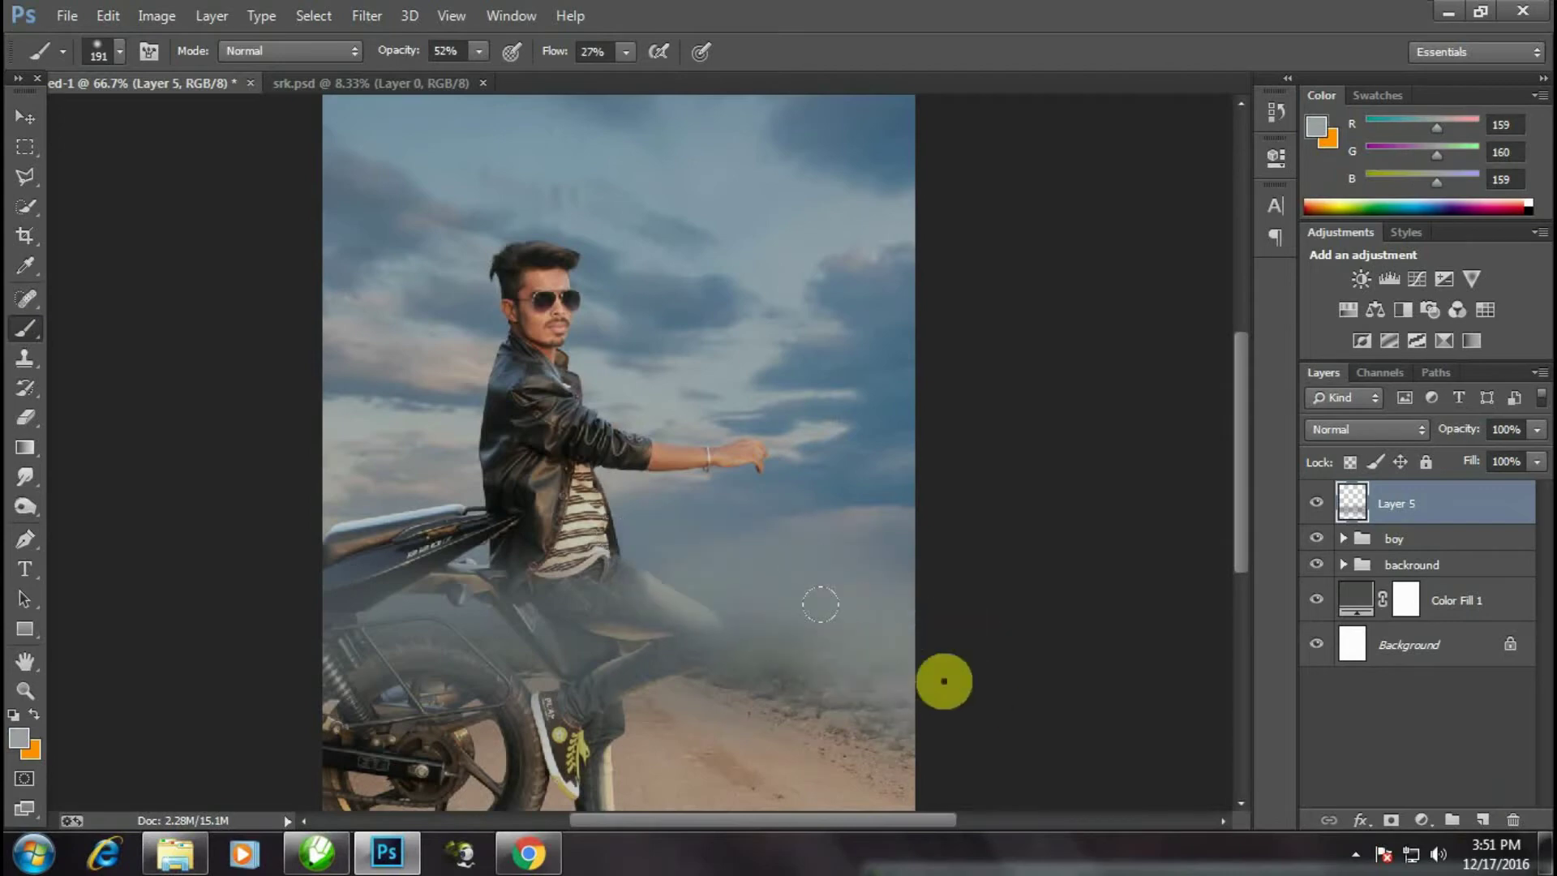
drag(820, 602, 153, 564)
mouse_move(1428, 503)
mouse_down()
mouse_move(1452, 572)
mouse_move(1438, 535)
mouse_up()
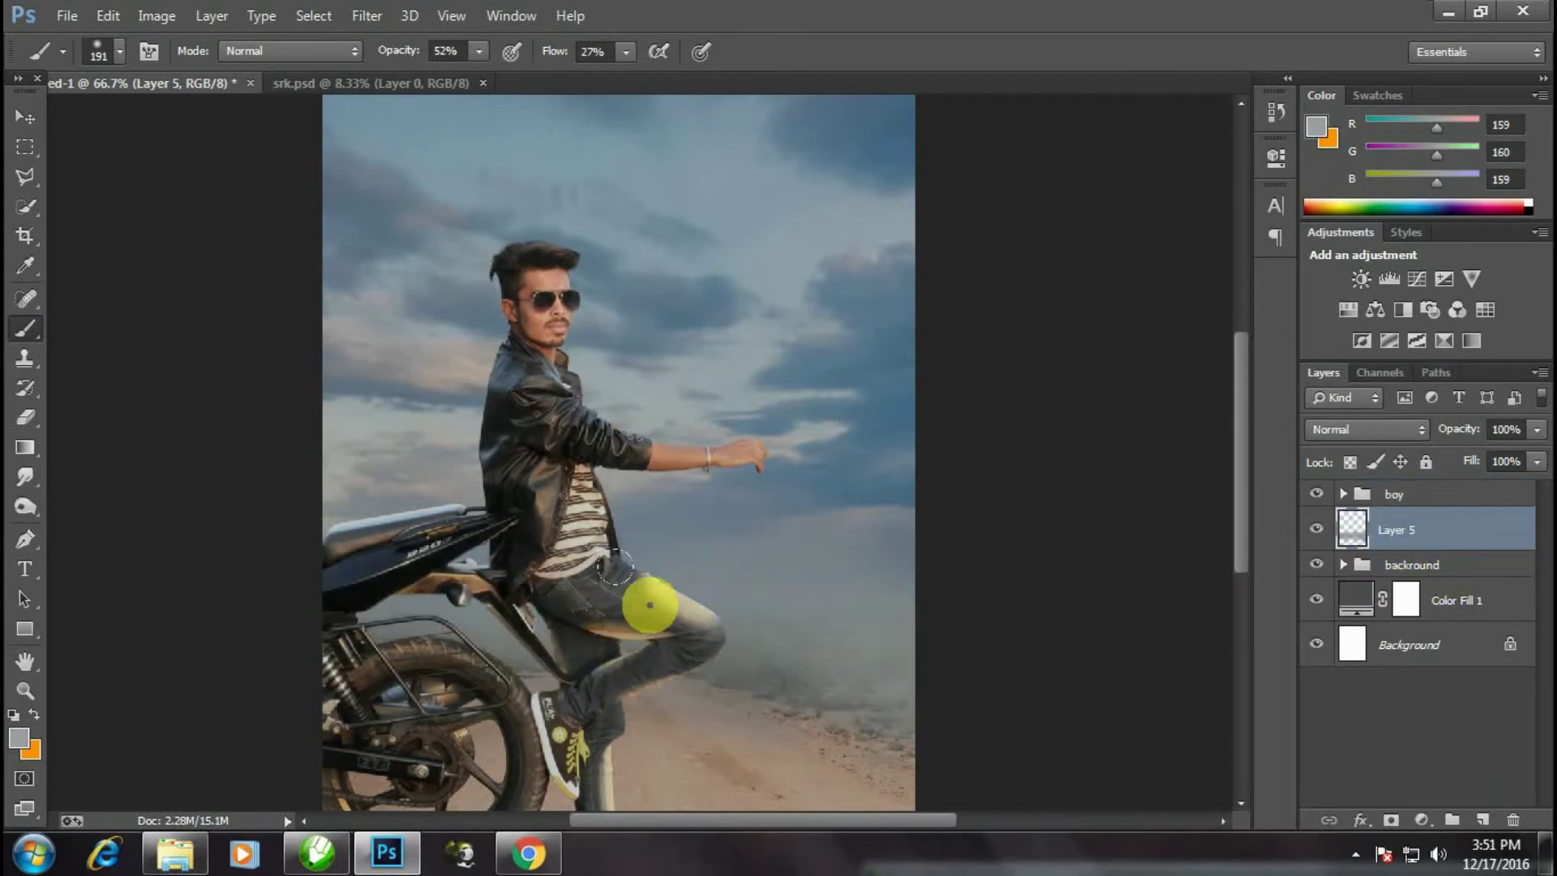
- Apply a Gaussian Blur to the haze on Layer 5
click(366, 15)
mouse_move(377, 266)
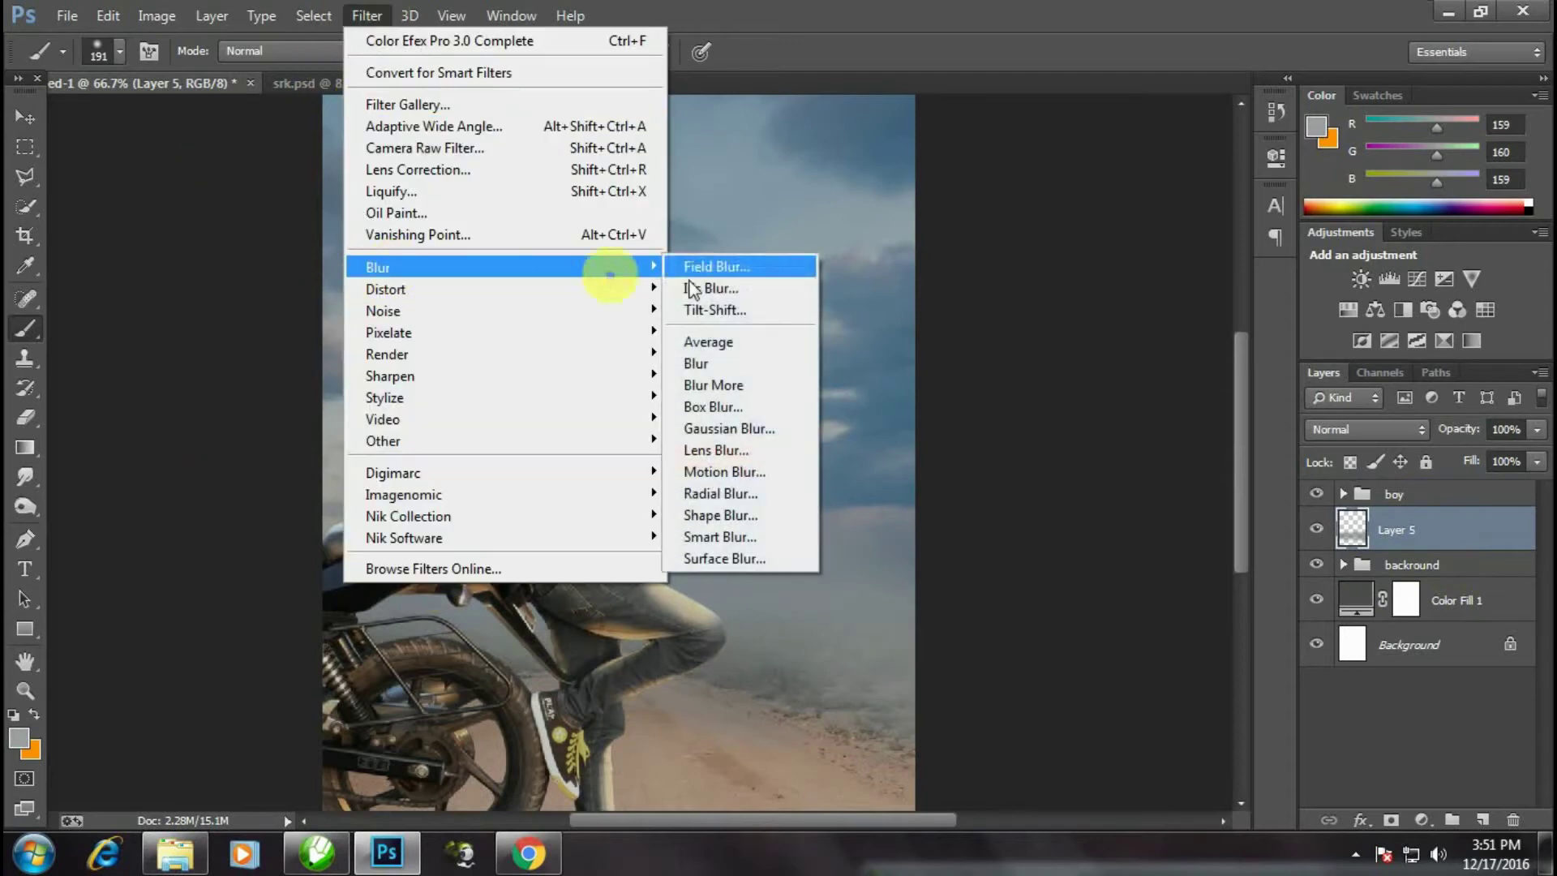
click(750, 431)
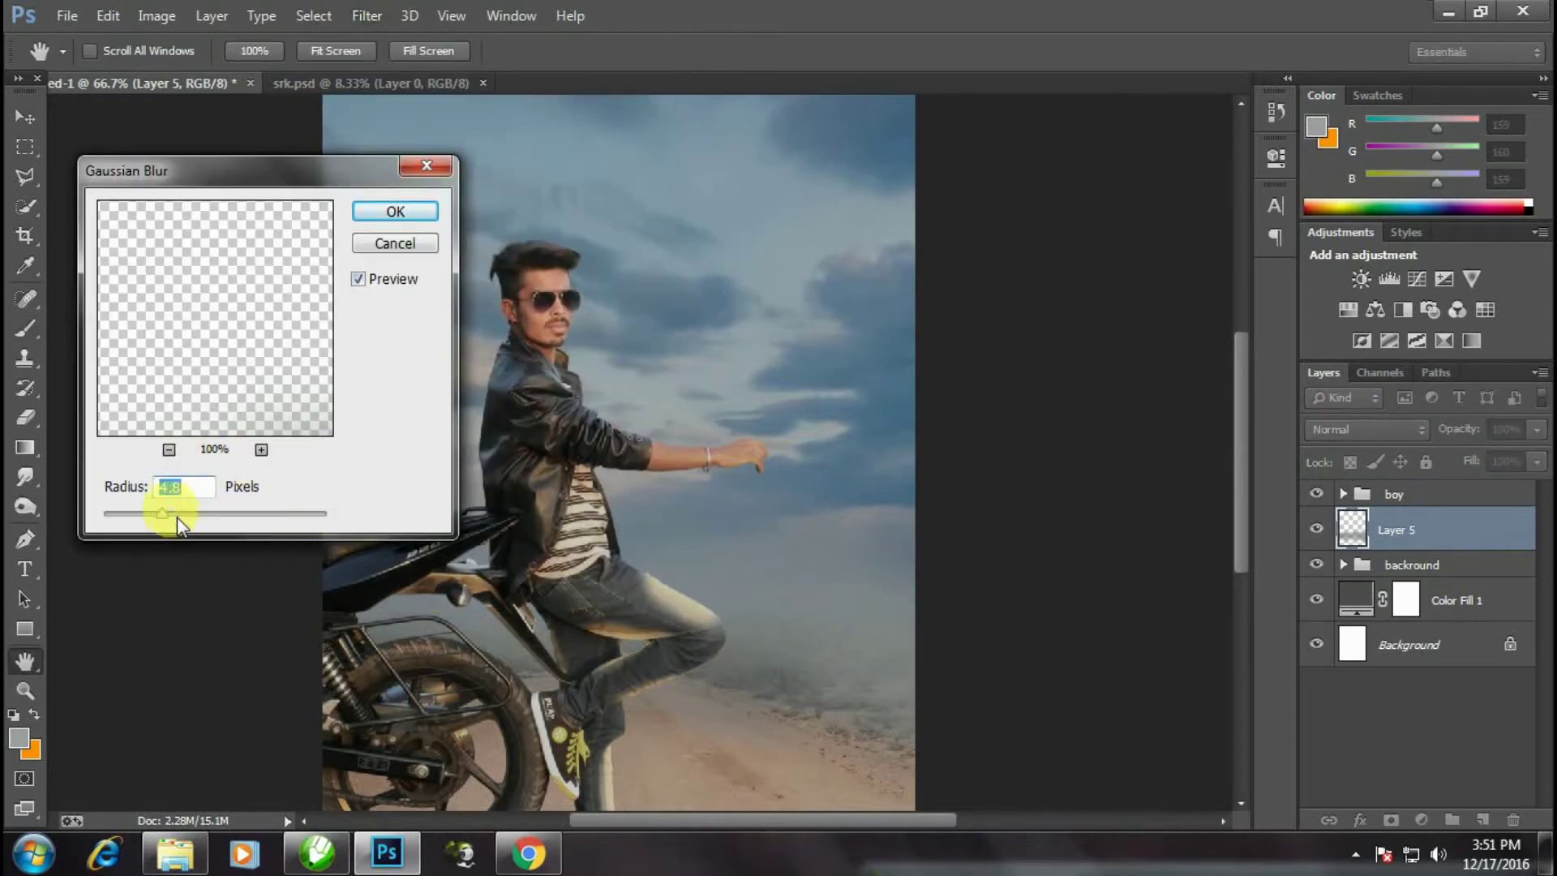
click(389, 212)
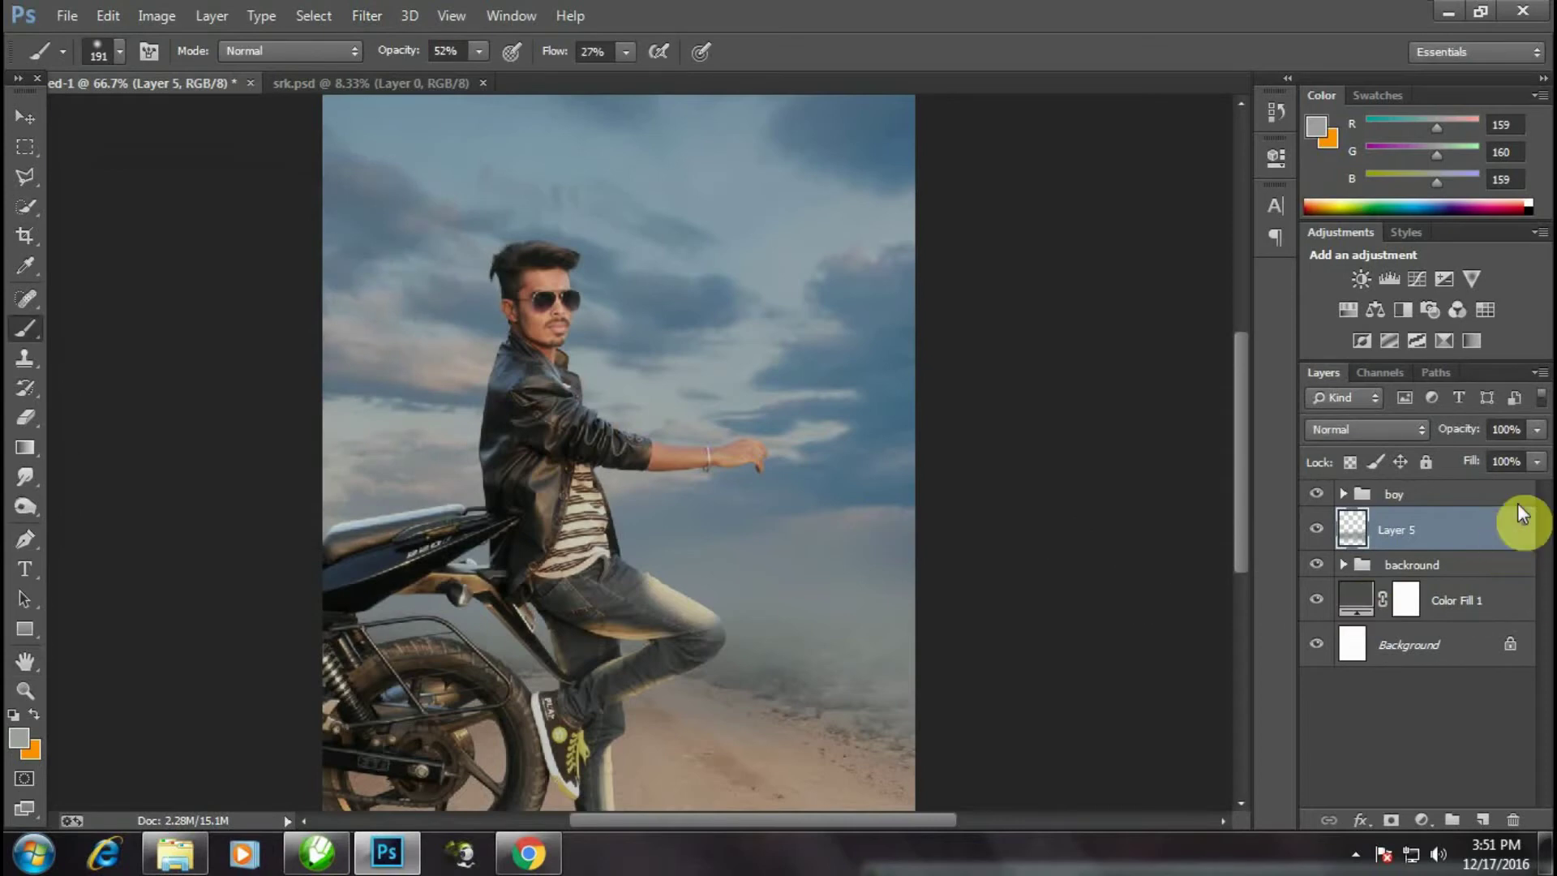
- Lower Layer 5's opacity to 91%
click(1537, 429)
mouse_move(1511, 455)
mouse_down()
mouse_move(1491, 456)
mouse_move(1527, 471)
mouse_up()
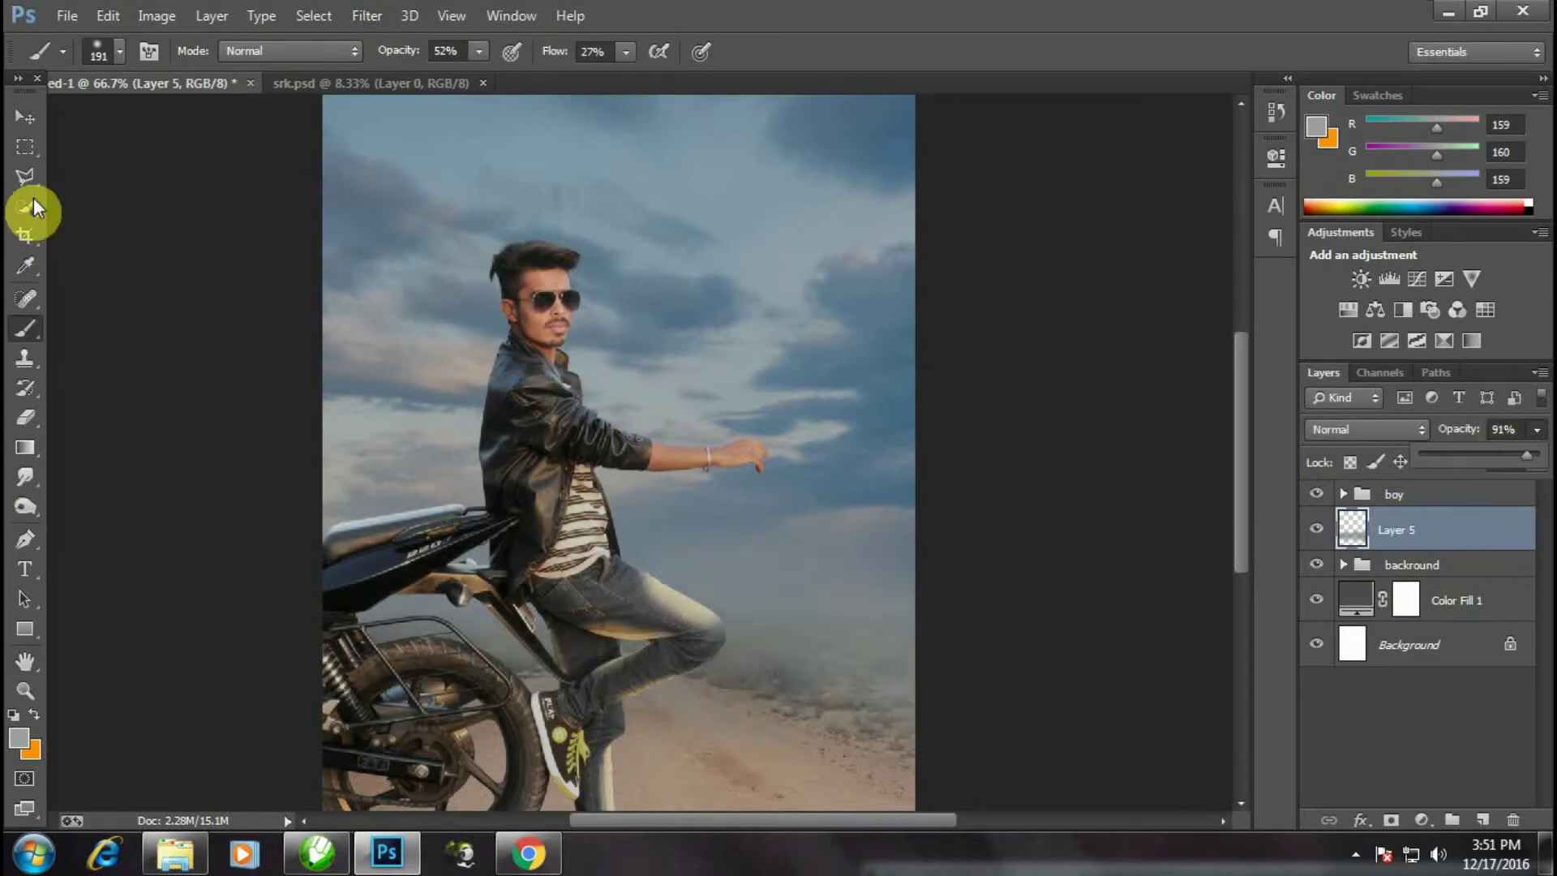
click(26, 117)
key(ctrl+minus)
key(ctrl+minus)
key(ctrl+minus)
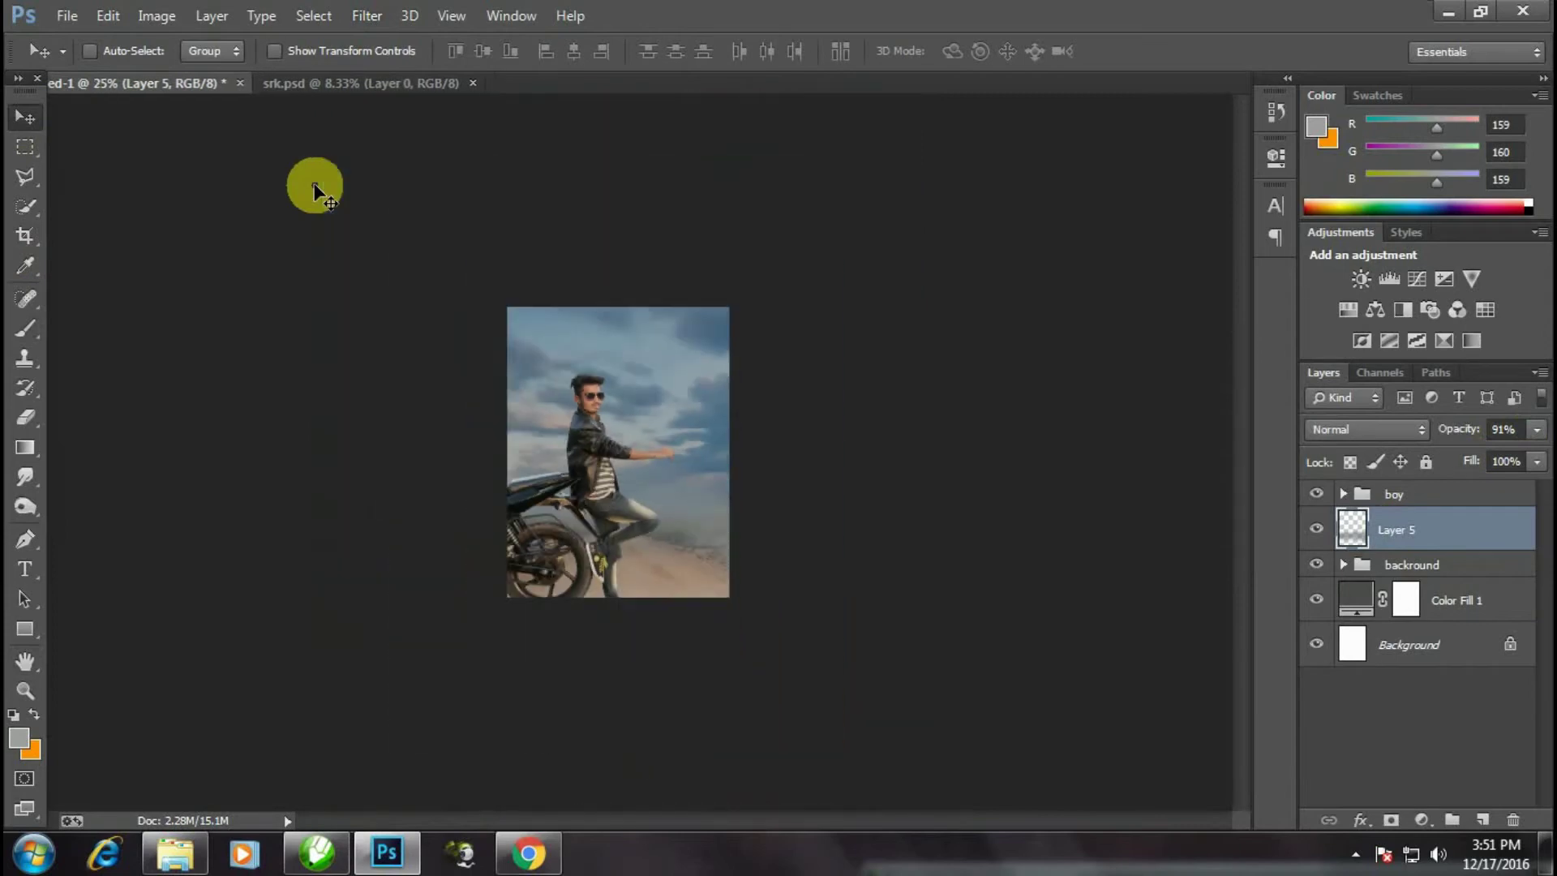
key(ctrl+plus)
key(ctrl+plus)
key(ctrl+minus)
key(ctrl+plus)
key(ctrl+plus)
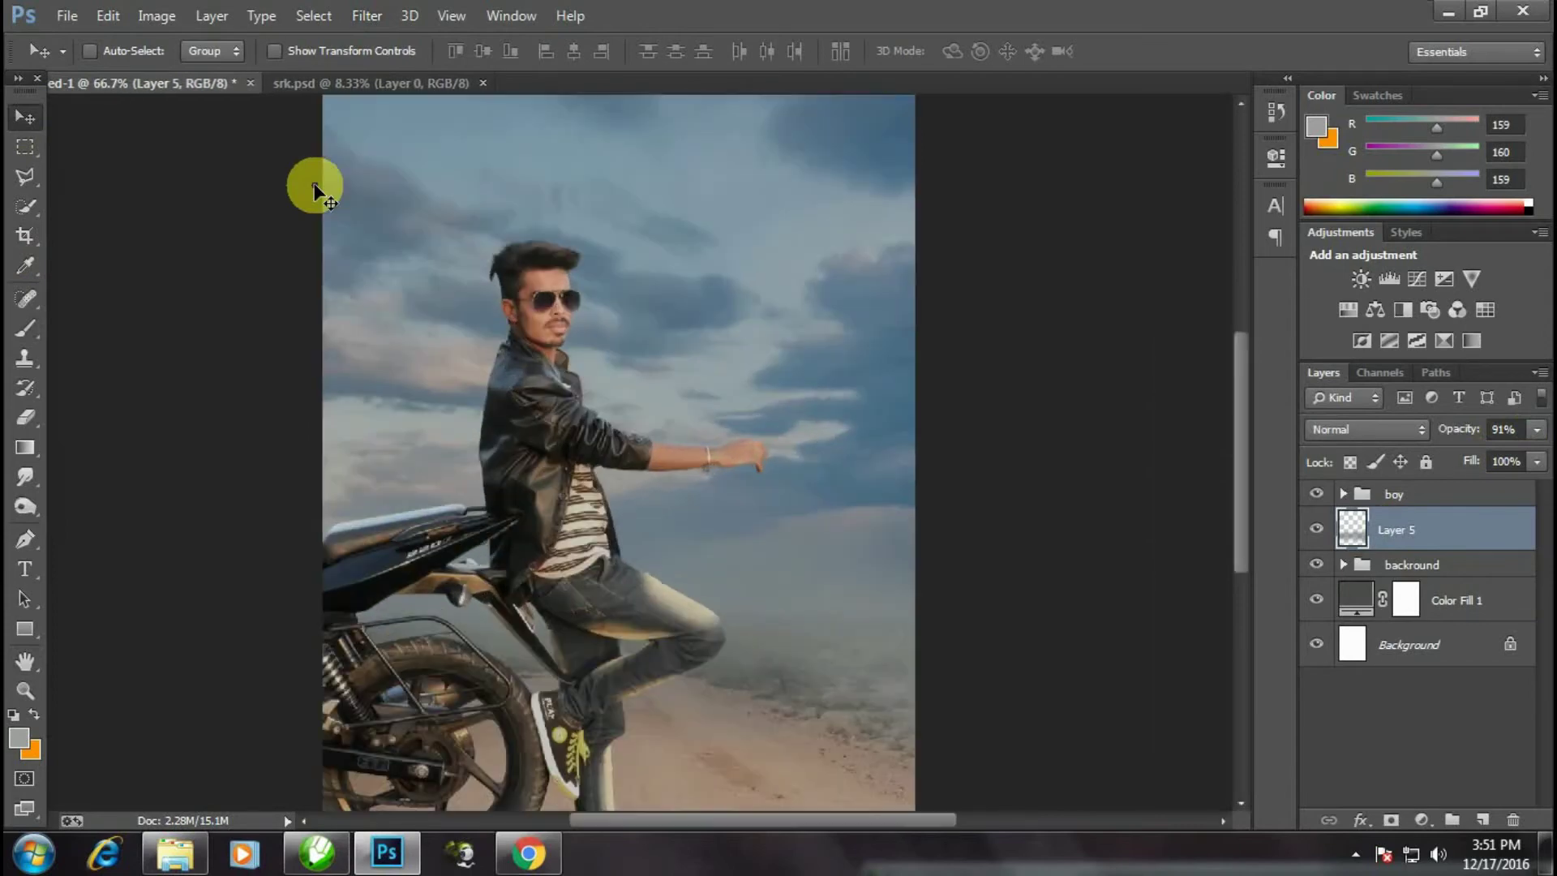
key(ctrl+minus)
key(ctrl+plus)
scroll(948, 577, down, 2)
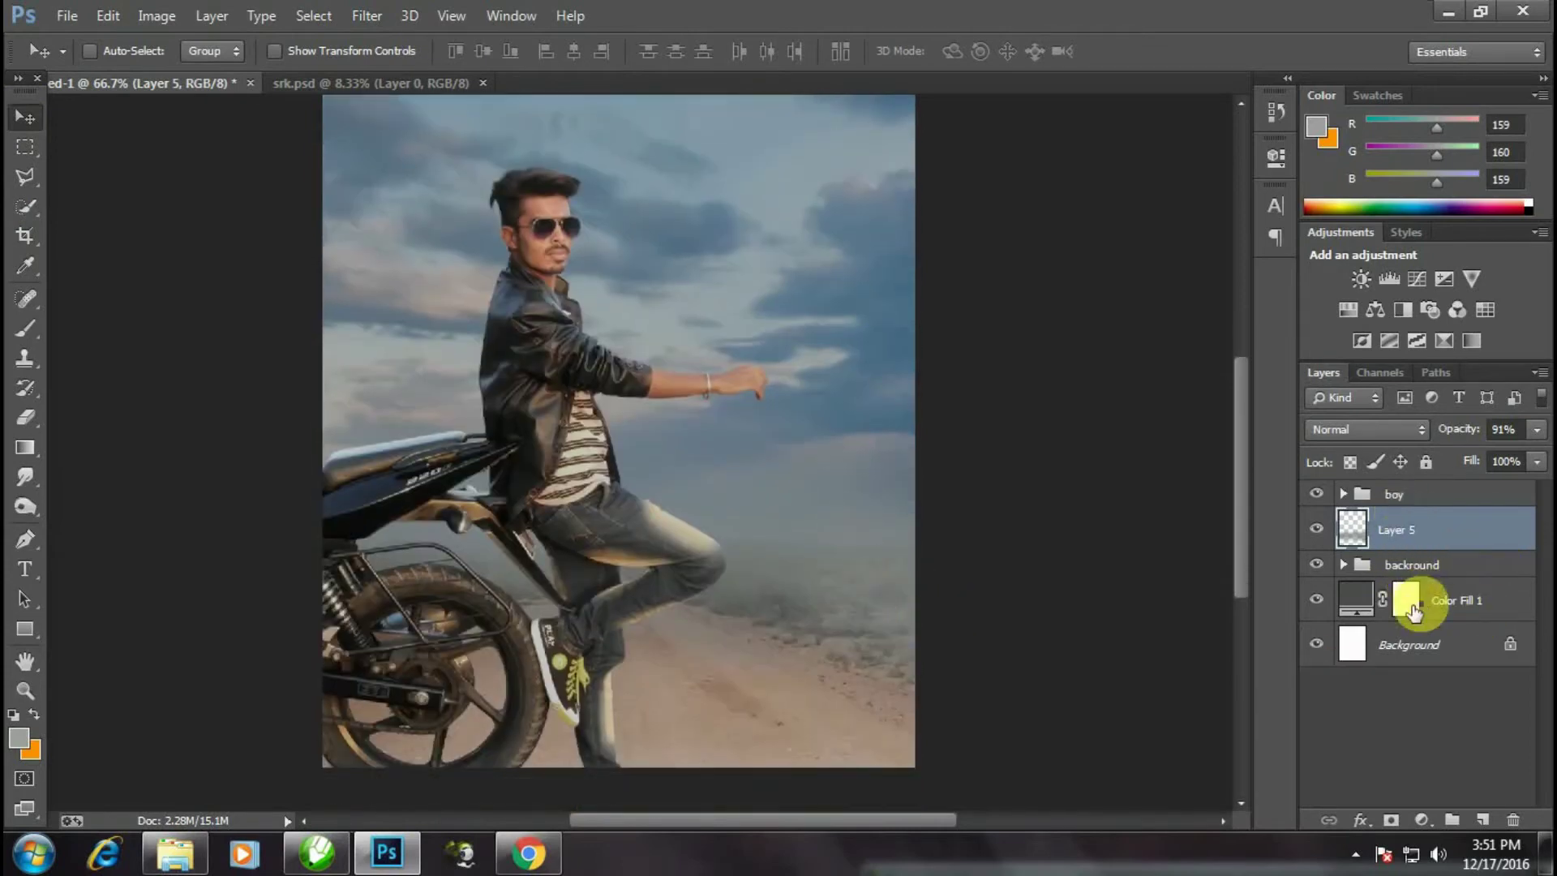
- Add a linear 90° Gradient Fill layer above the backround group
click(1412, 566)
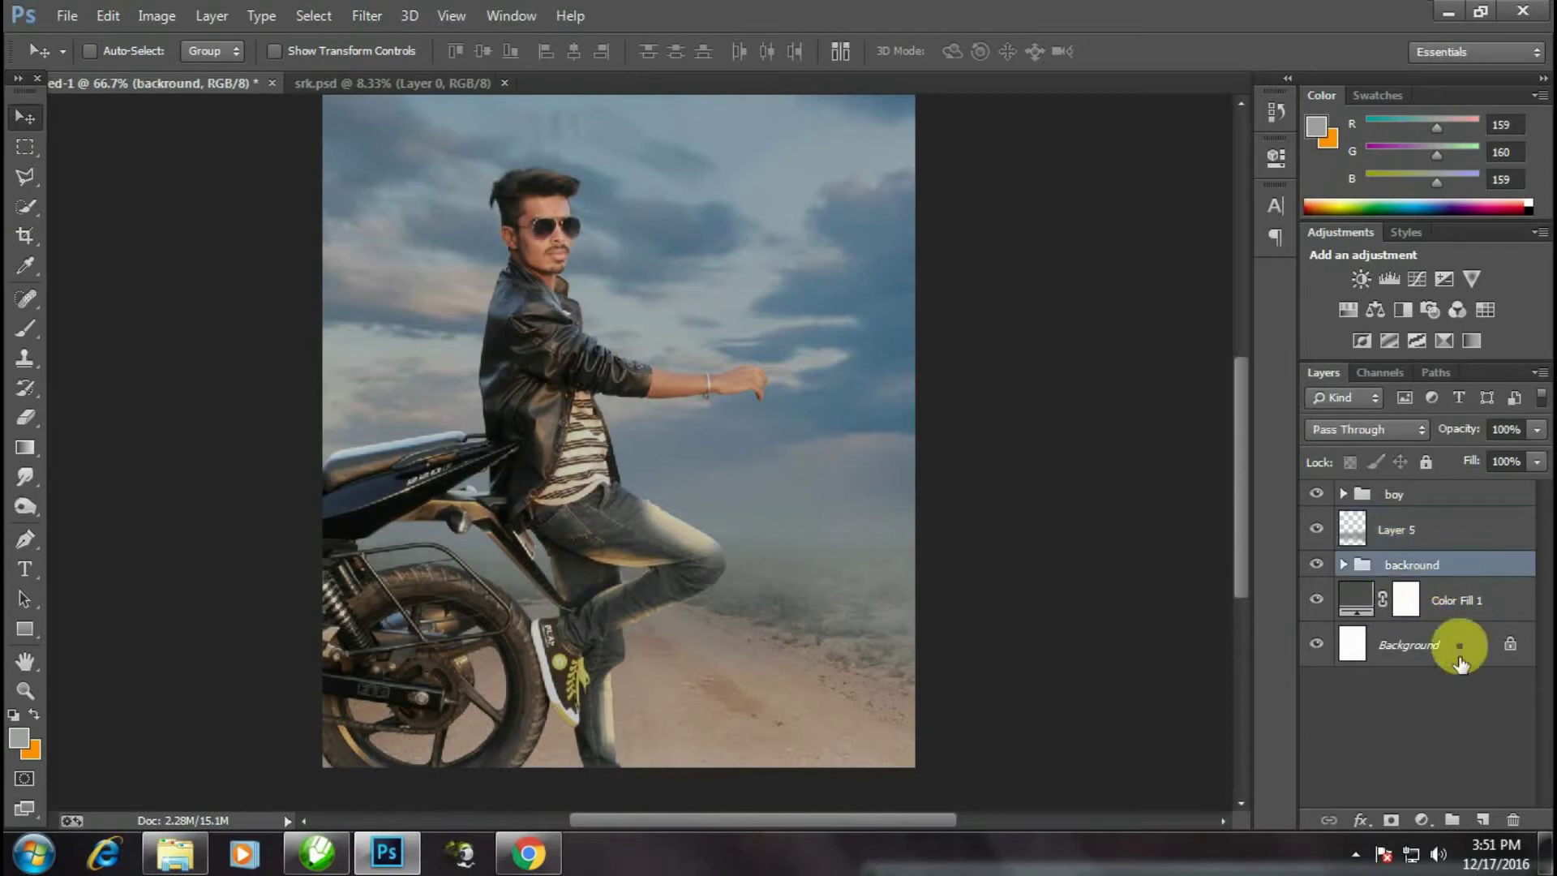
click(1421, 821)
click(1143, 354)
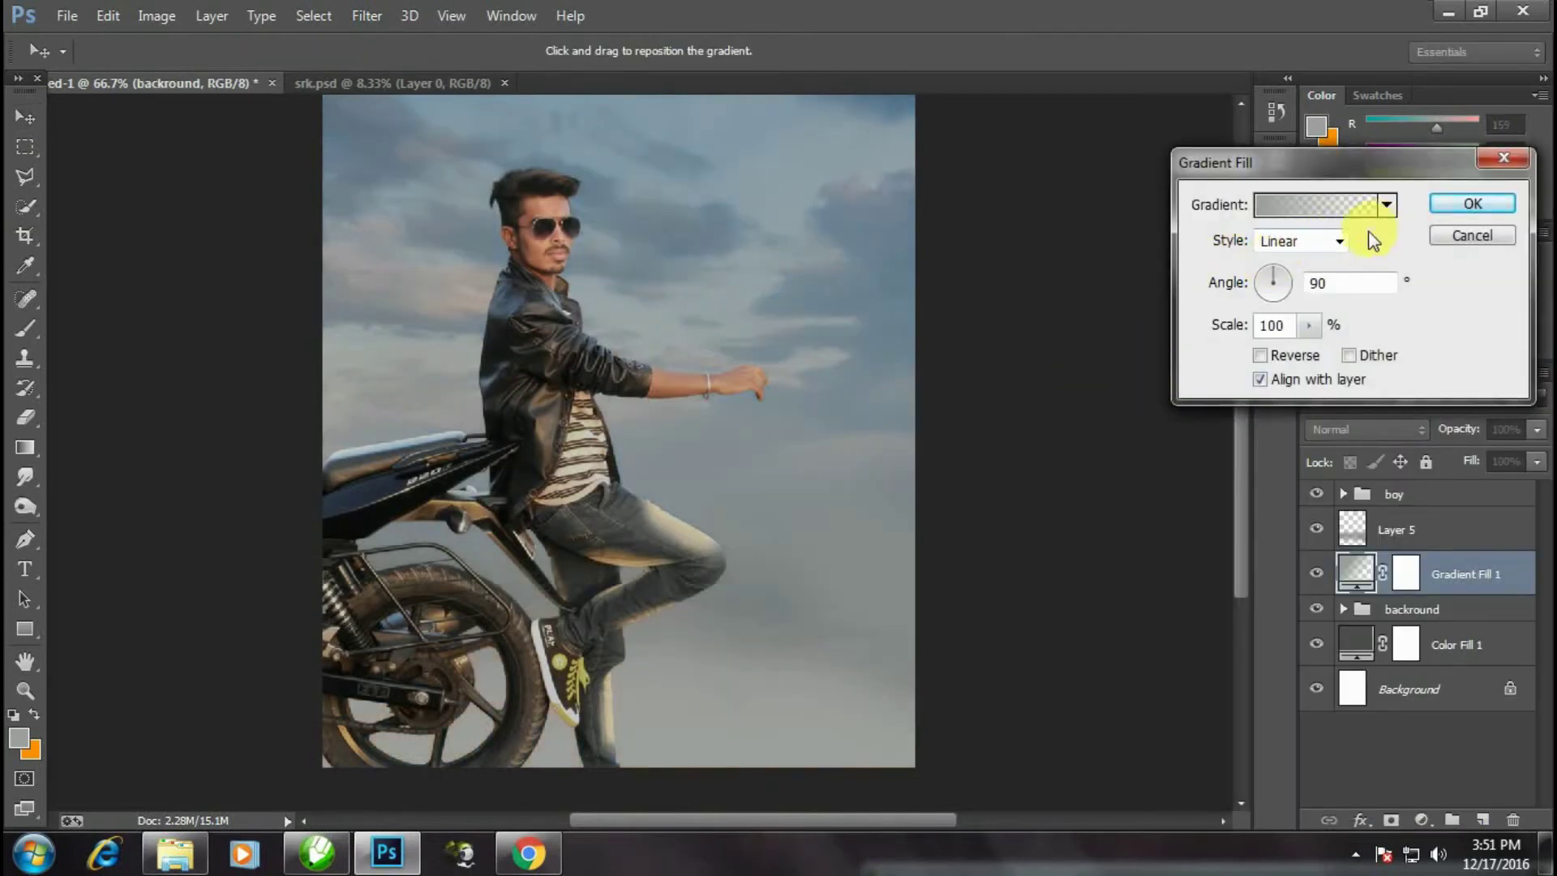
click(1434, 207)
- Set Gradient Fill 1 to Multiply blend mode at 42% opacity
click(1377, 434)
click(1328, 66)
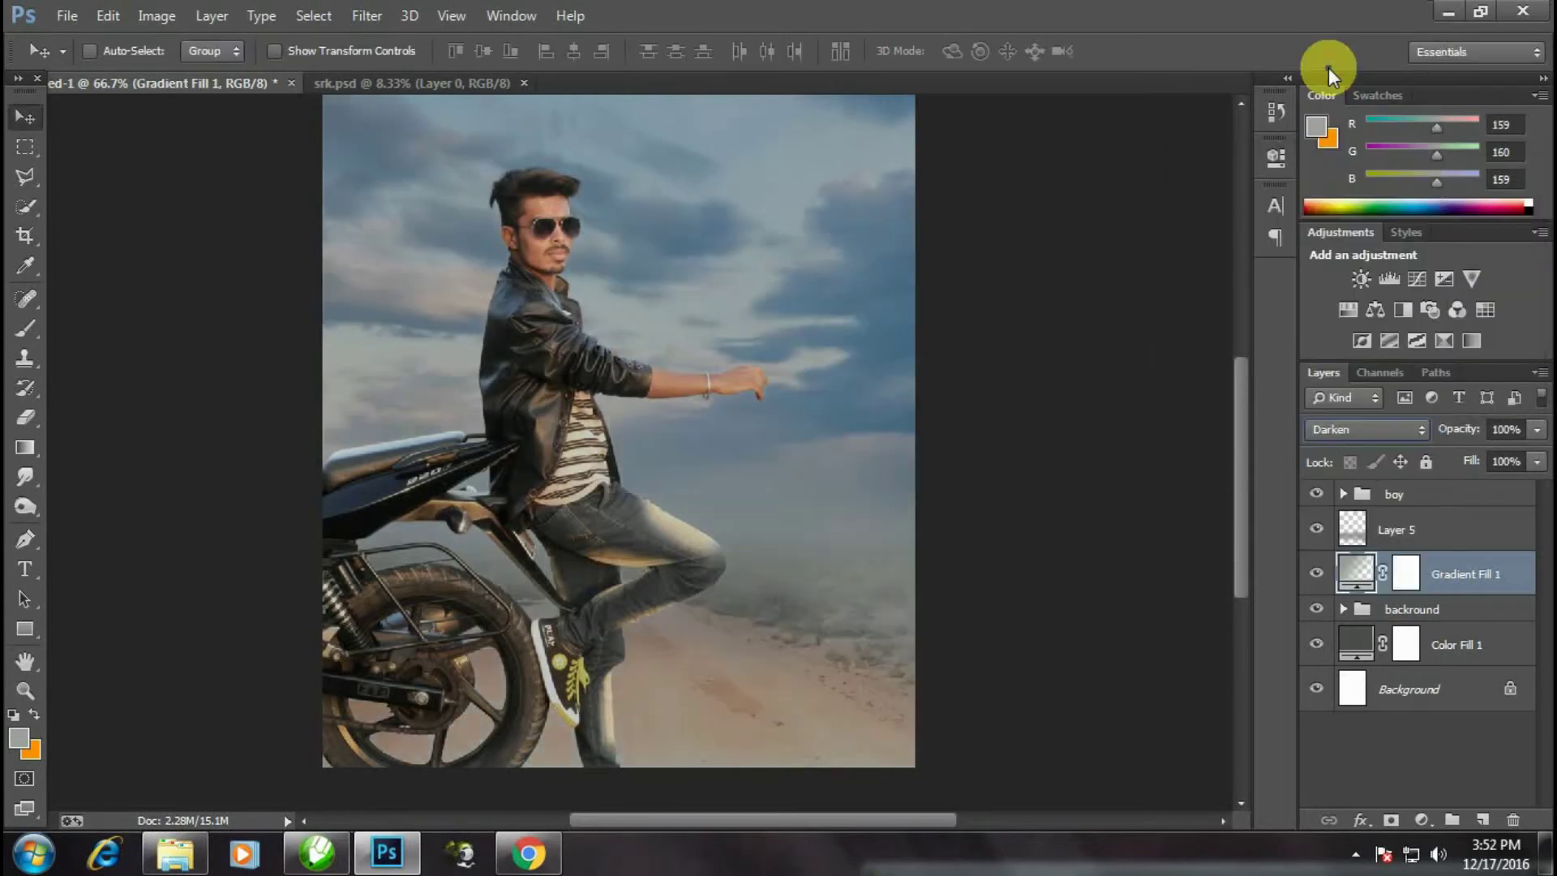
click(1354, 433)
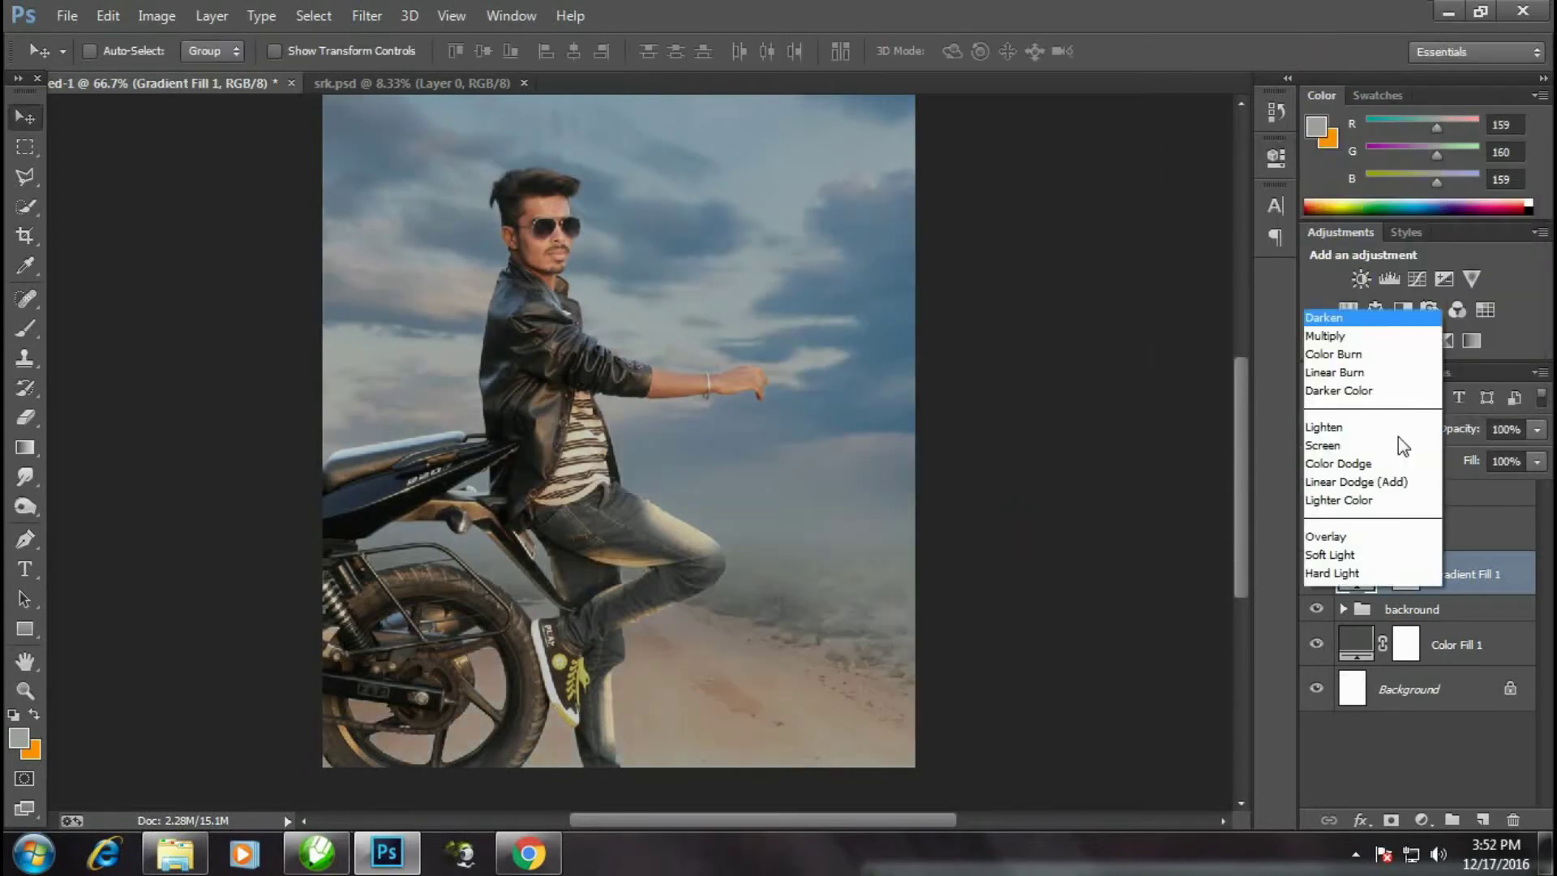
click(1334, 84)
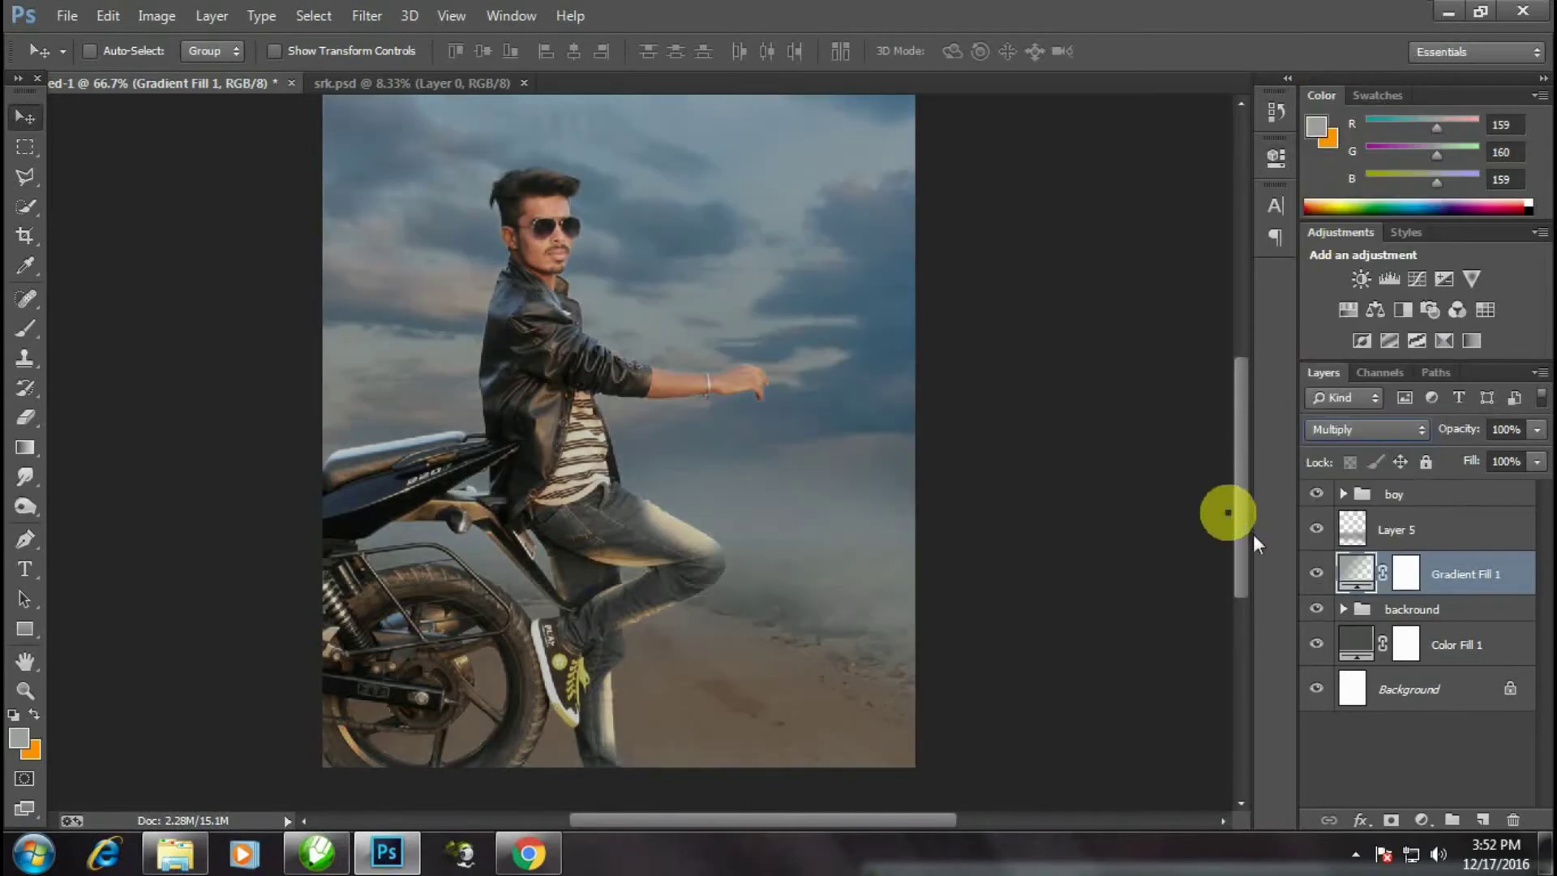
click(1538, 430)
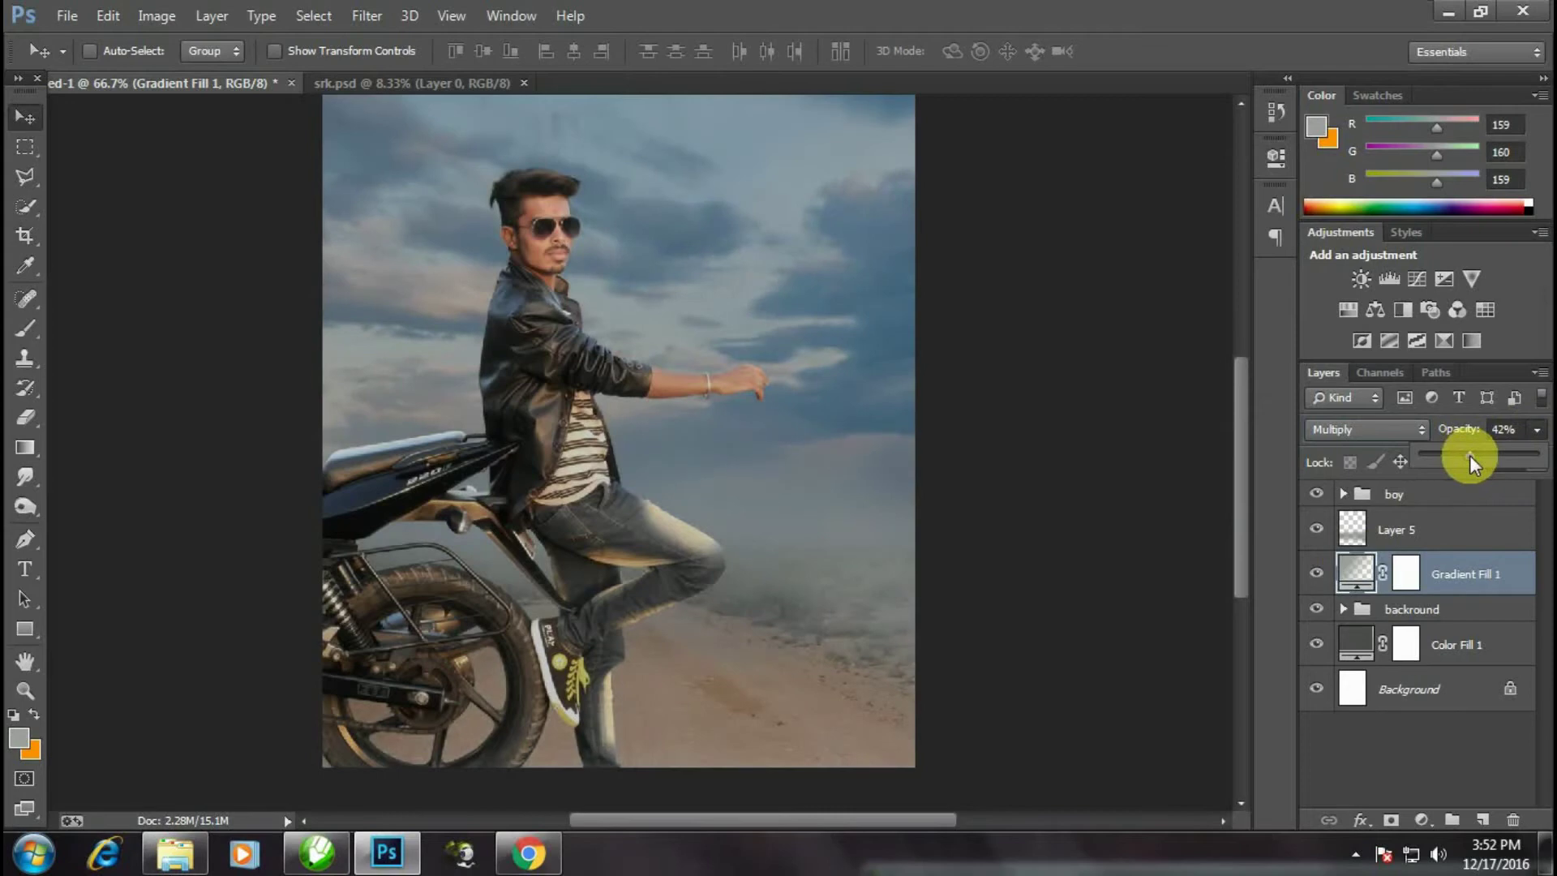
scroll(1470, 455, up, 2)
click(184, 628)
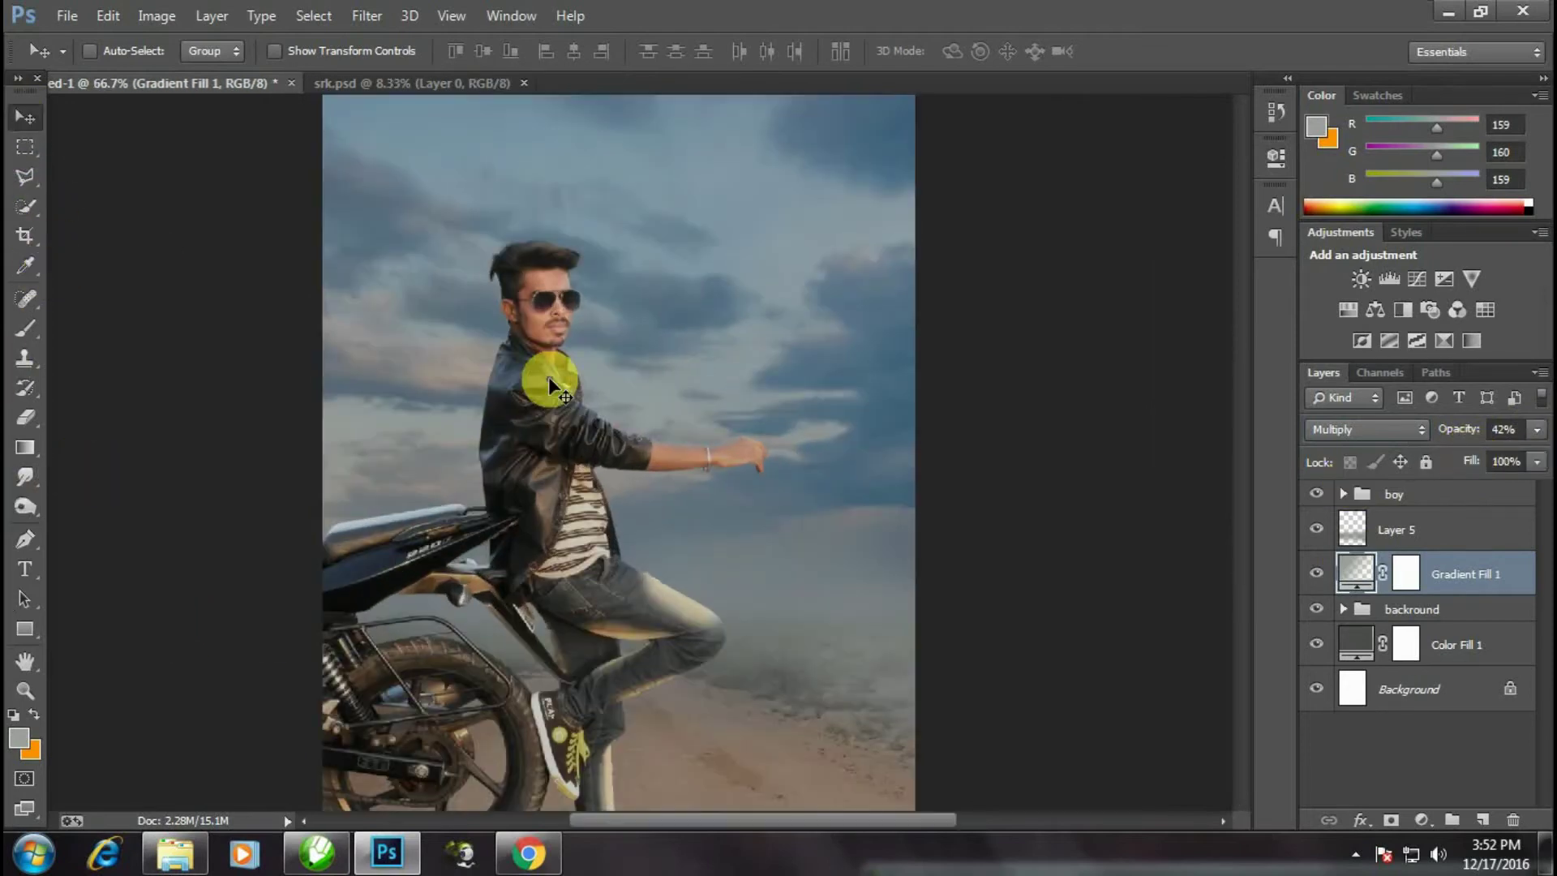
- Merge the backround group into a single layer
click(1448, 618)
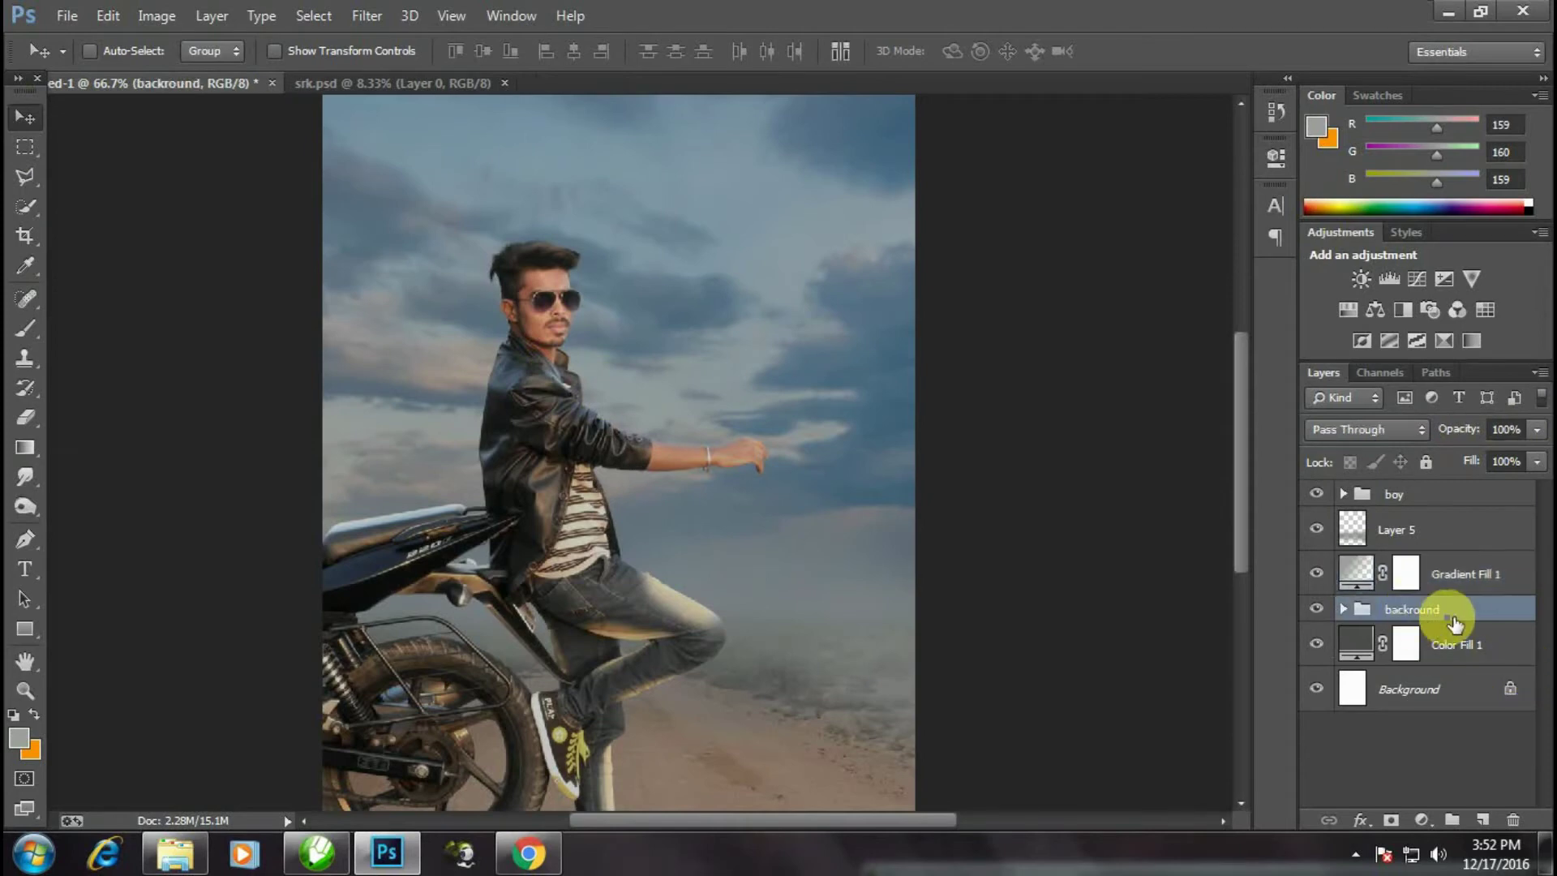
click(1535, 373)
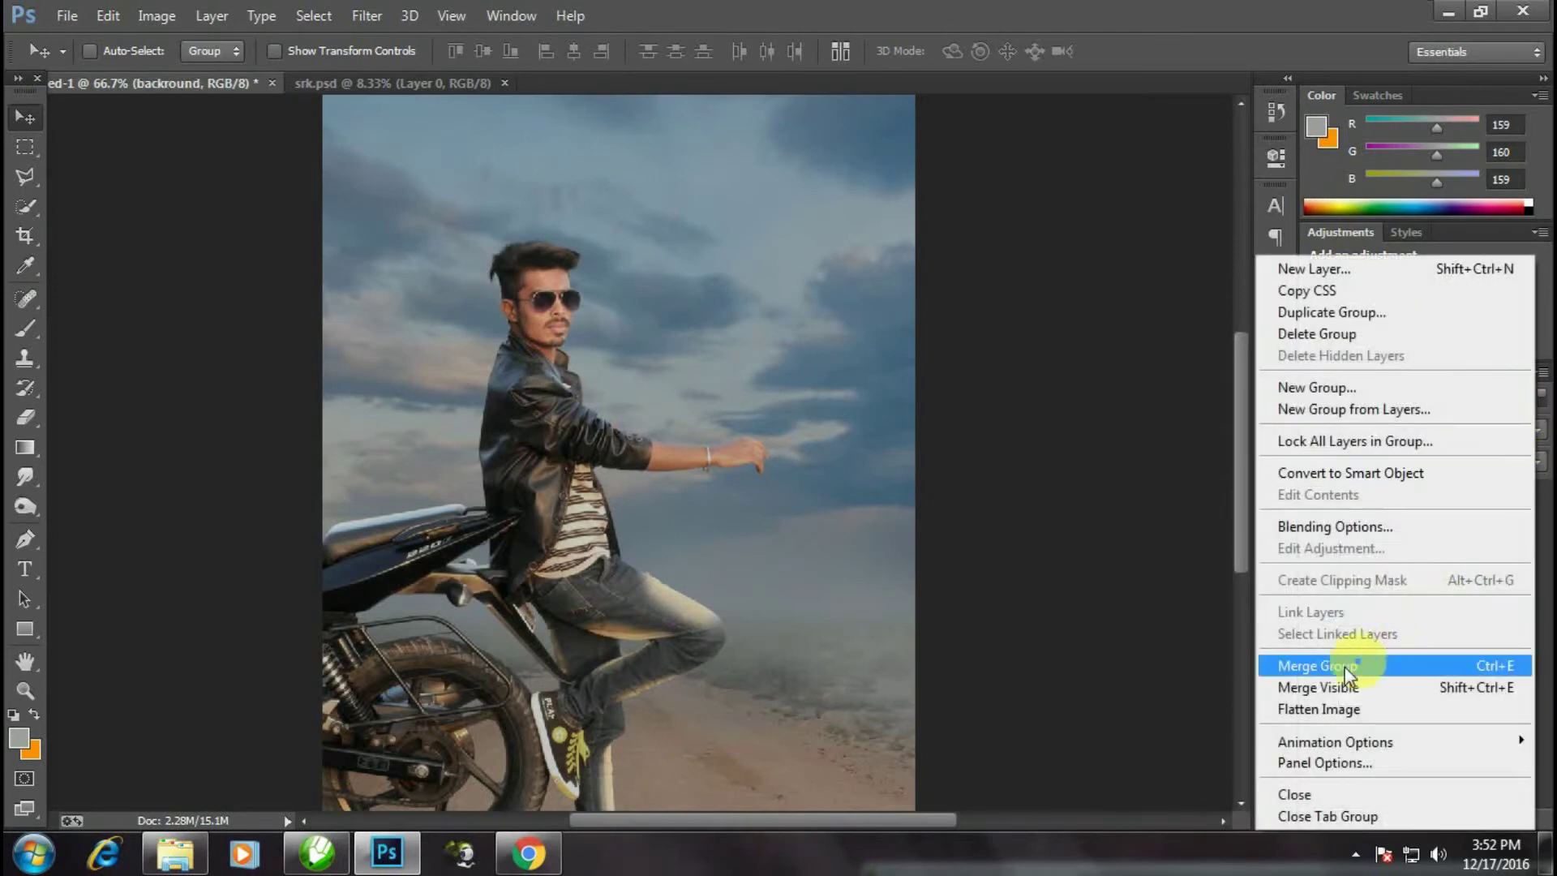
click(1315, 667)
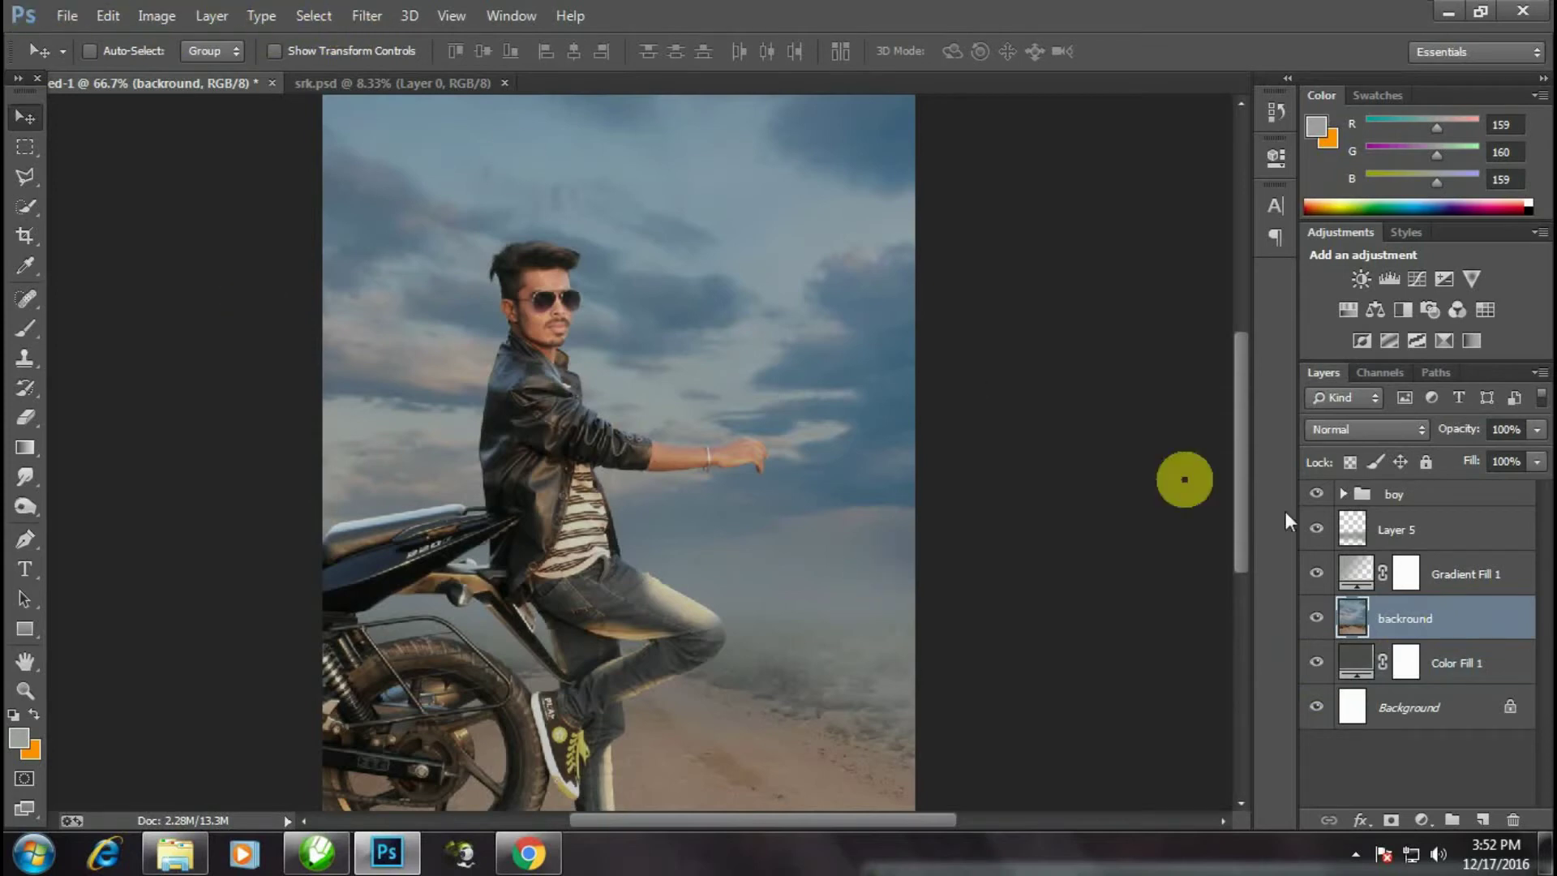
- Merge it with Layer 5 and Gradient Fill 1 into one Layer 5
ctrl+click(1429, 535)
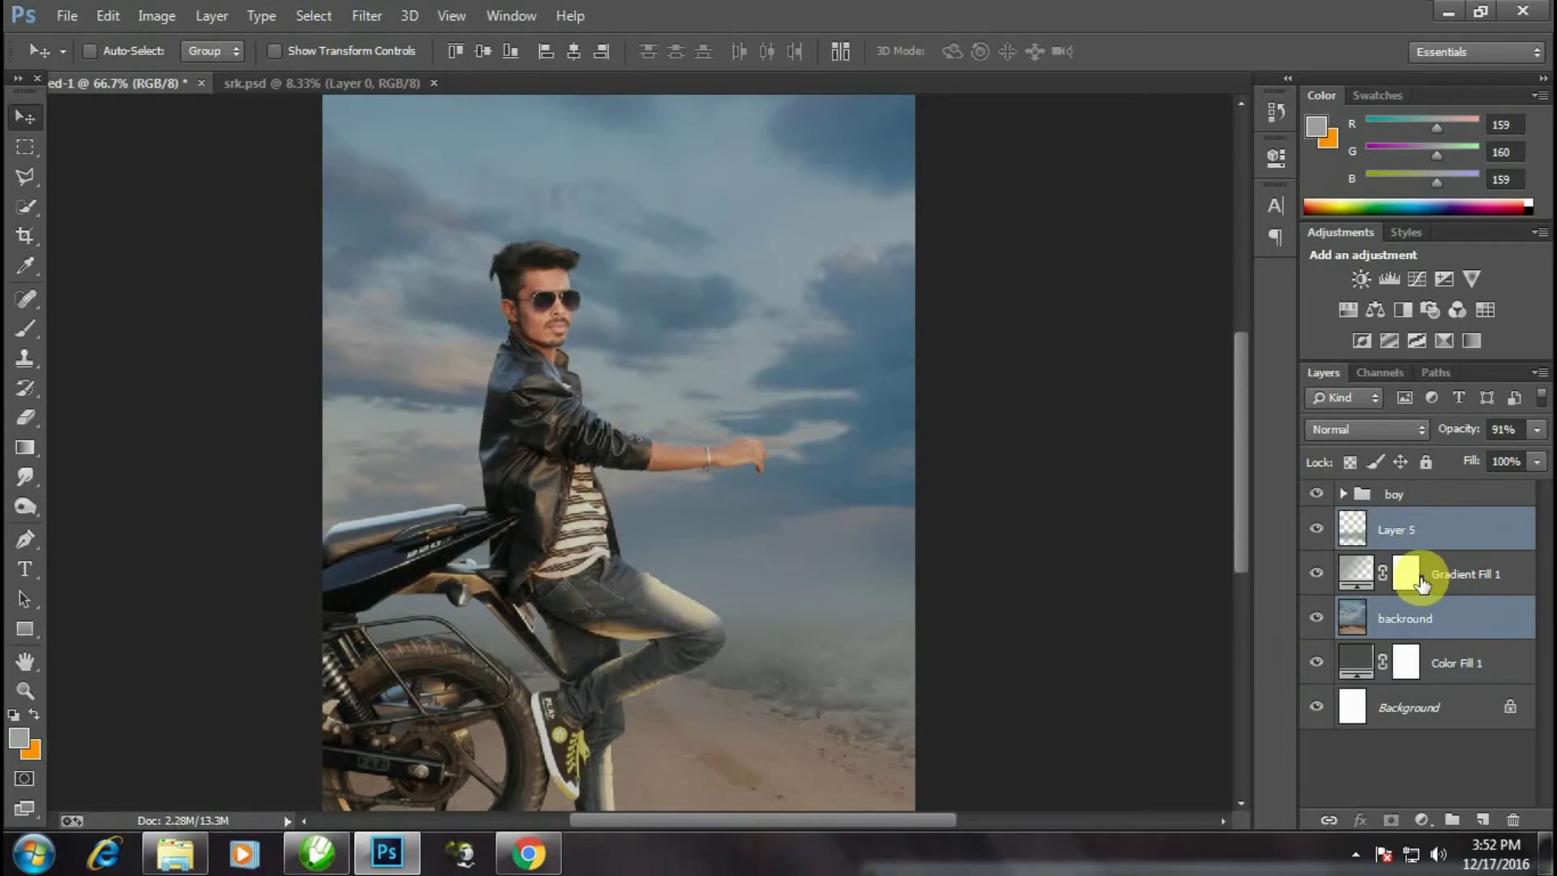
ctrl+click(1472, 577)
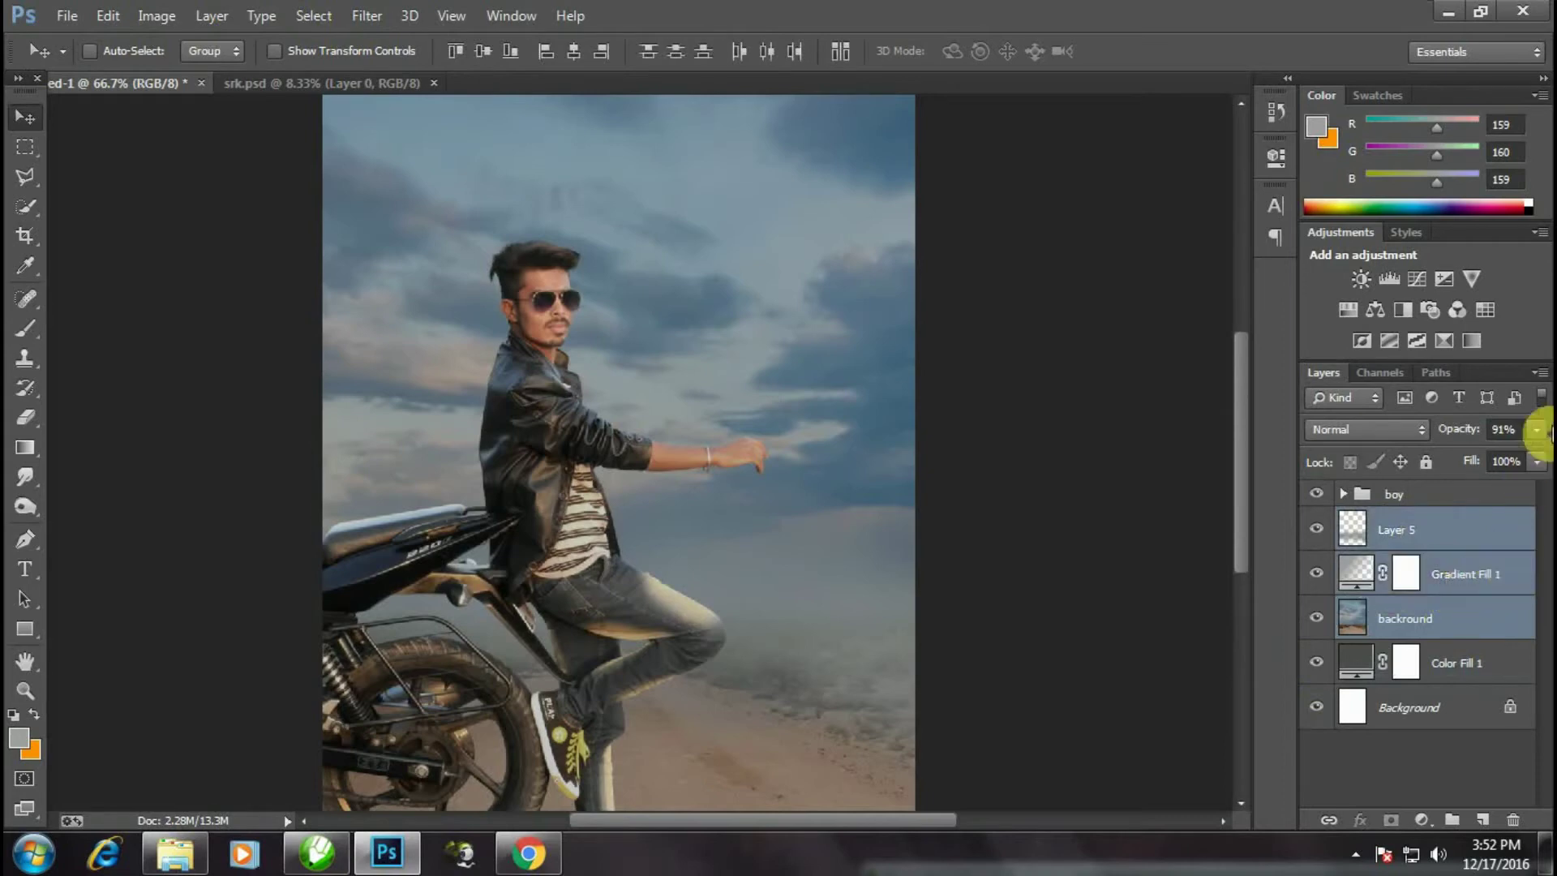
click(1538, 375)
click(1378, 660)
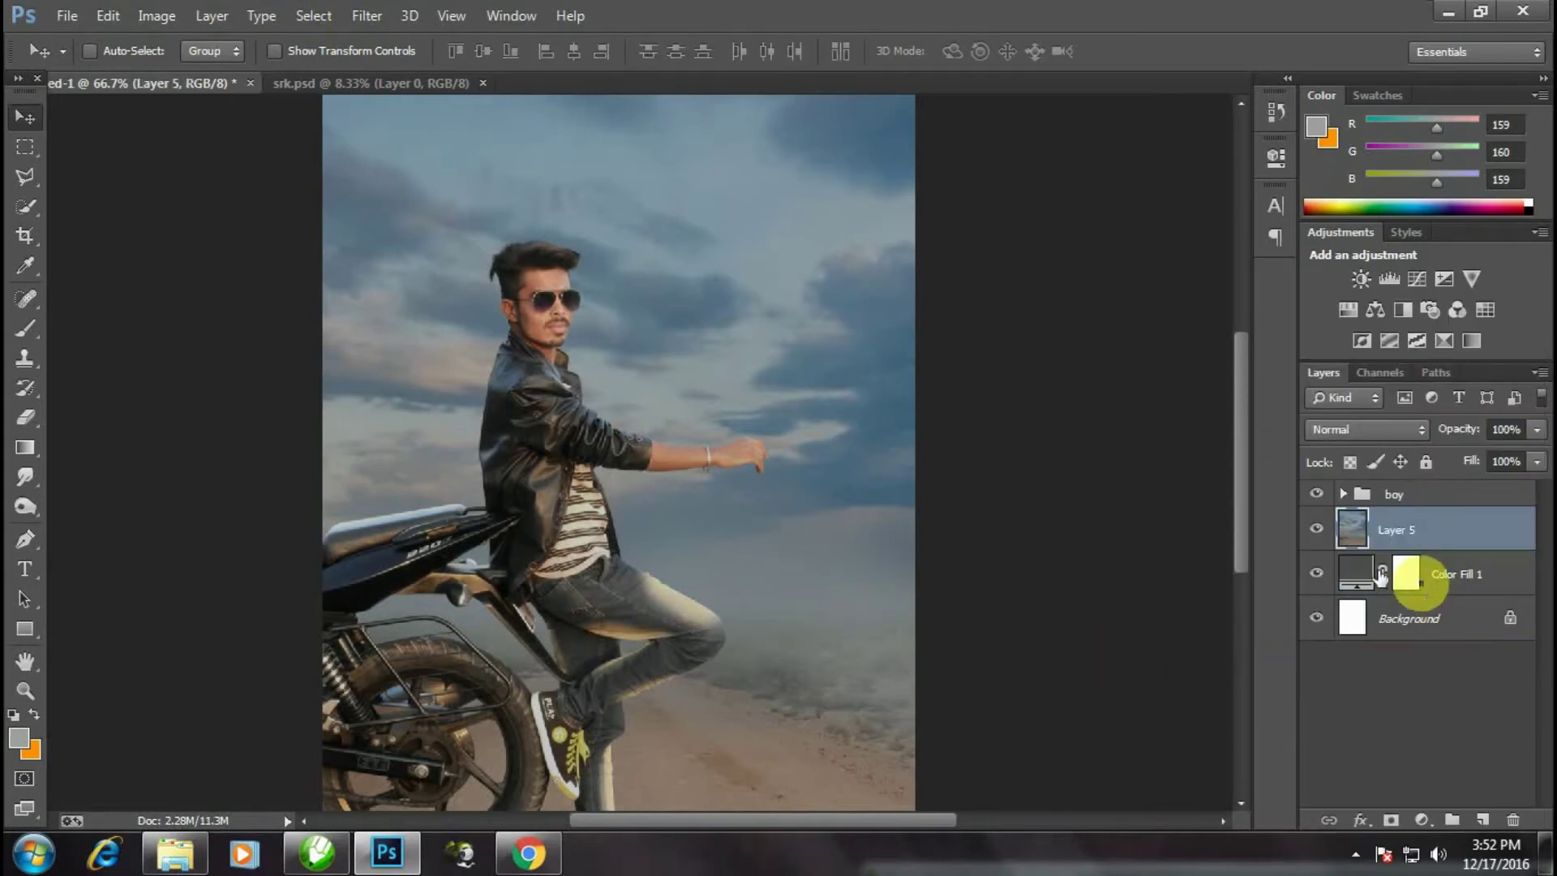
click(376, 18)
- Crop the canvas to a rectangular selection of the whole image area
click(416, 148)
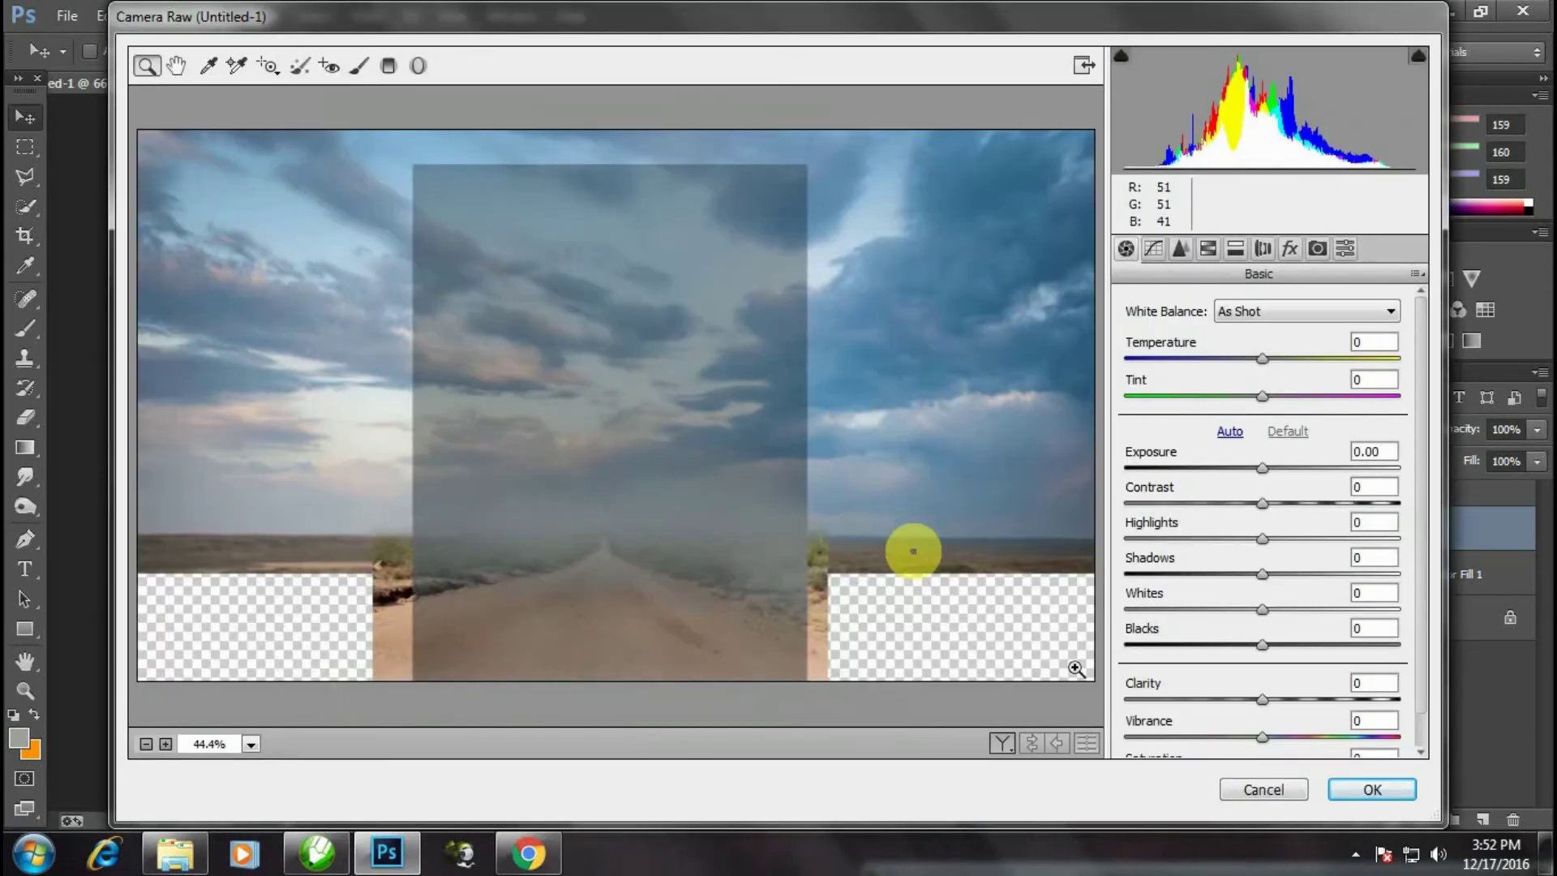
click(1240, 788)
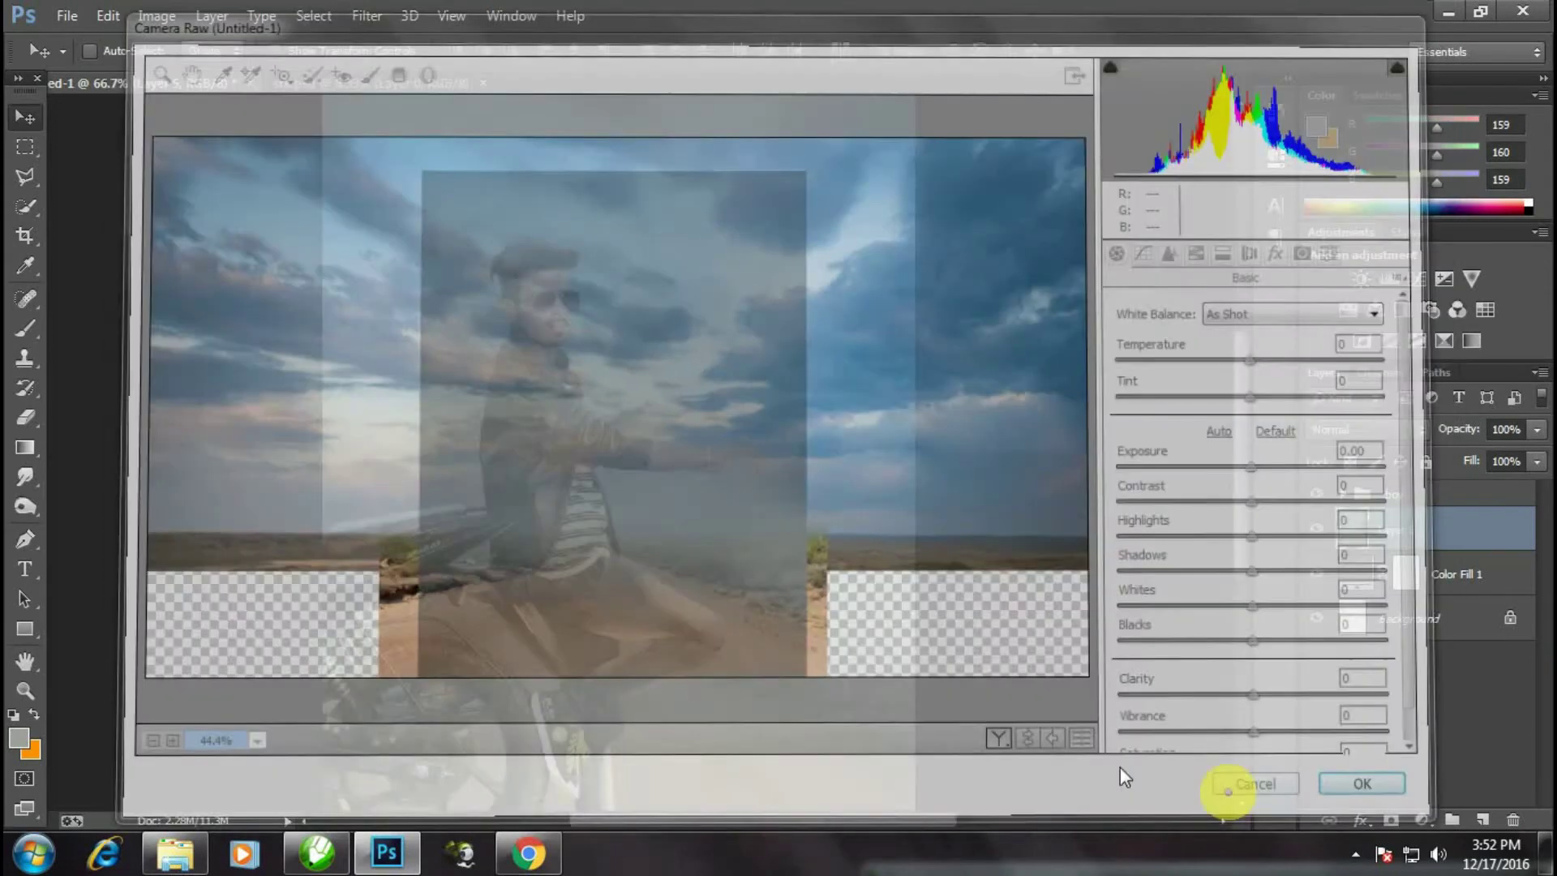
click(23, 151)
key(ctrl+minus)
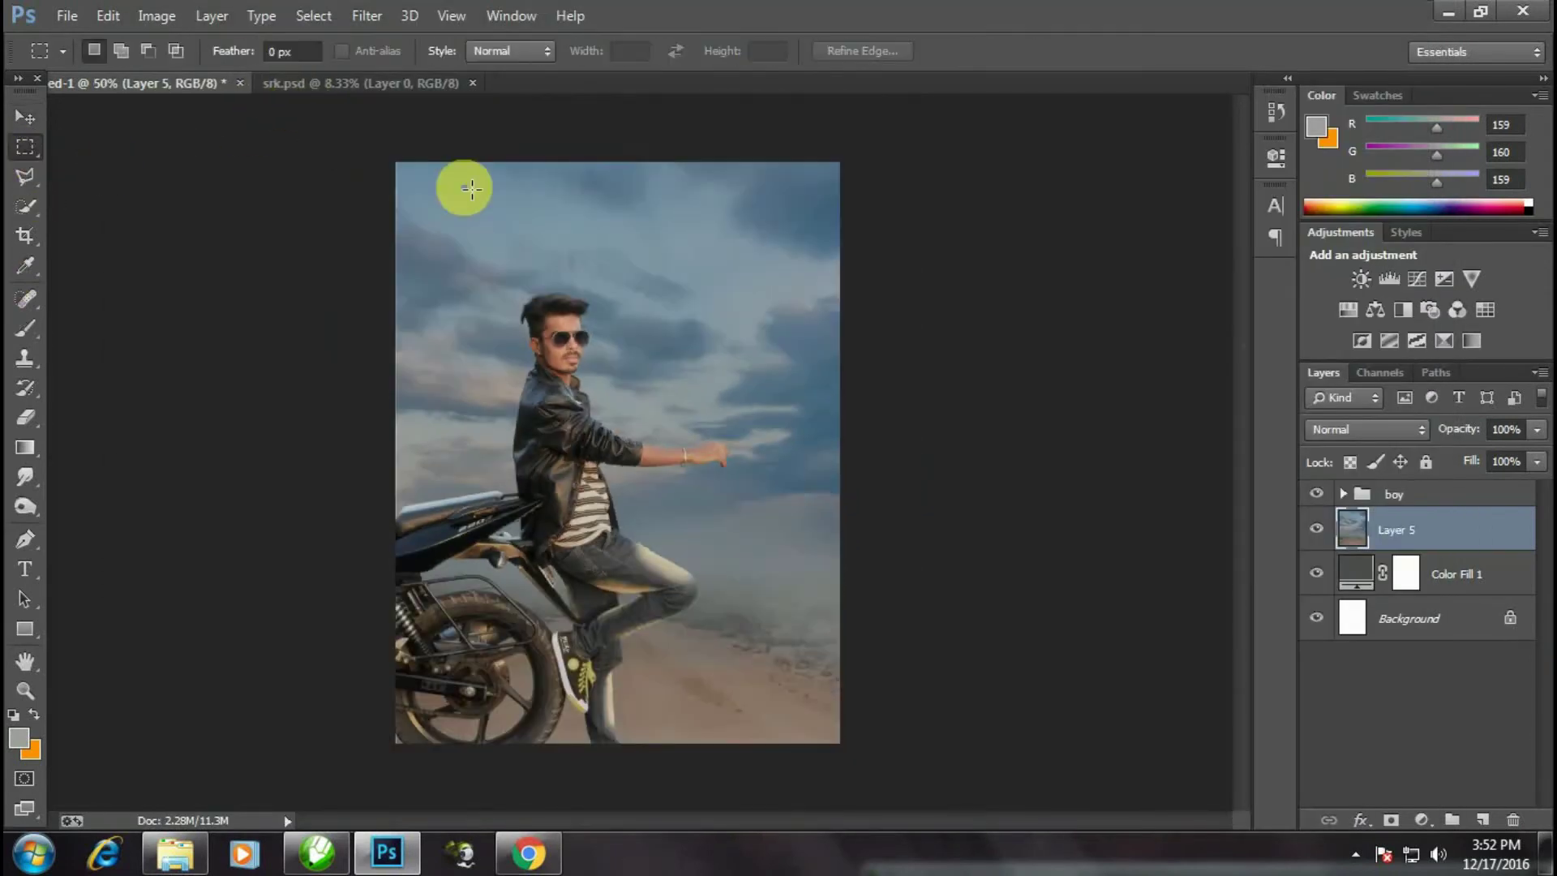
mouse_move(375, 141)
mouse_down()
mouse_move(566, 408)
mouse_move(933, 774)
mouse_up()
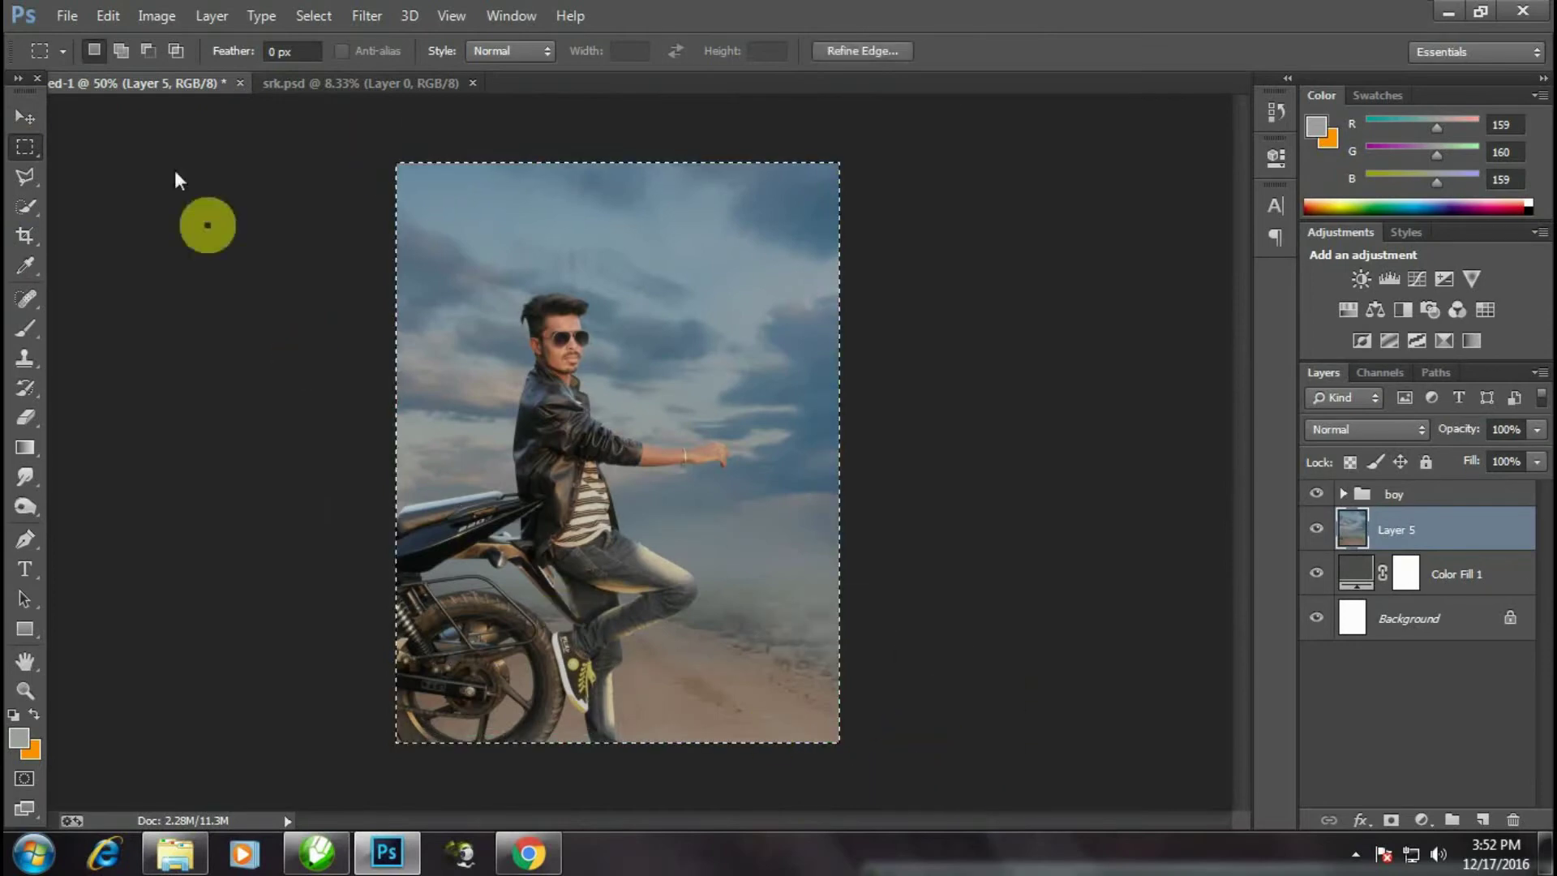
click(167, 21)
click(202, 243)
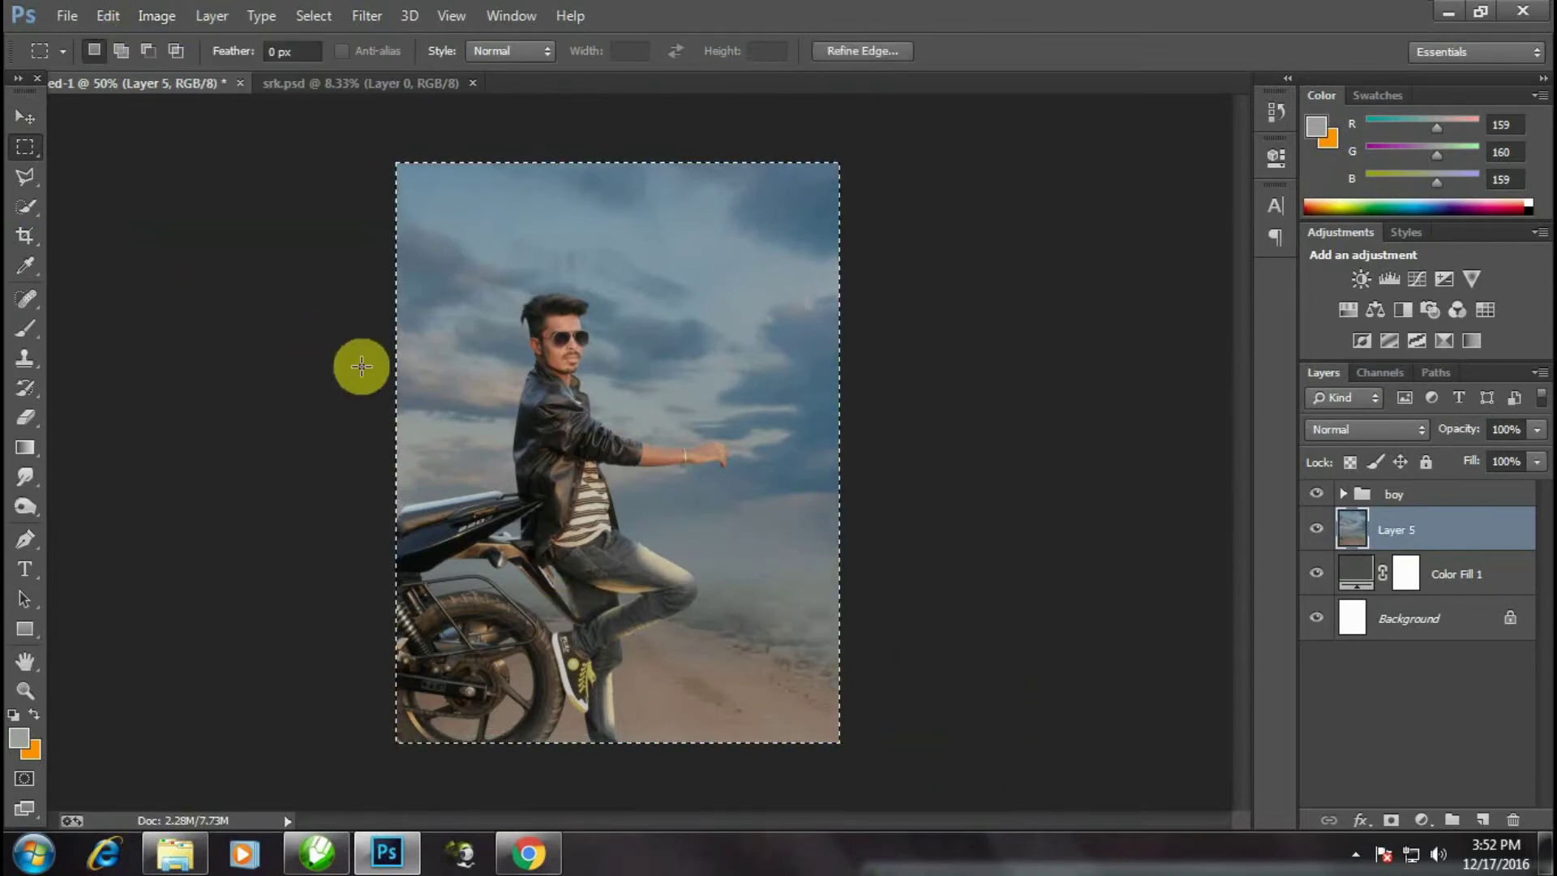
click(353, 364)
click(25, 117)
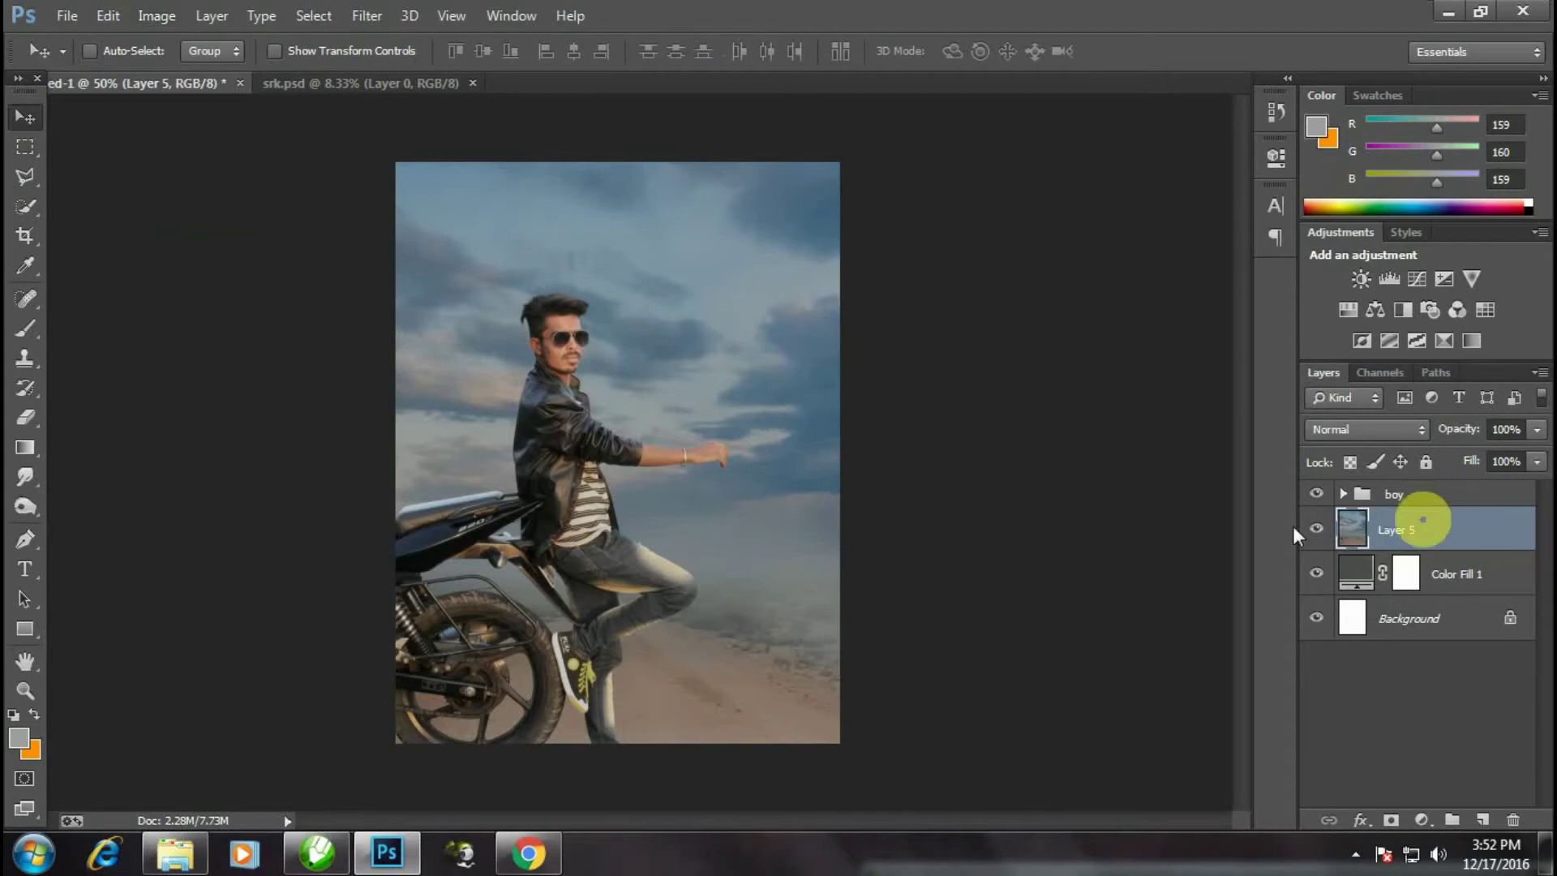
key(ctrl+plus)
- In Camera Raw, set Clarity +43, Blacks −16, Shadows −33 and Contrast −17
click(366, 16)
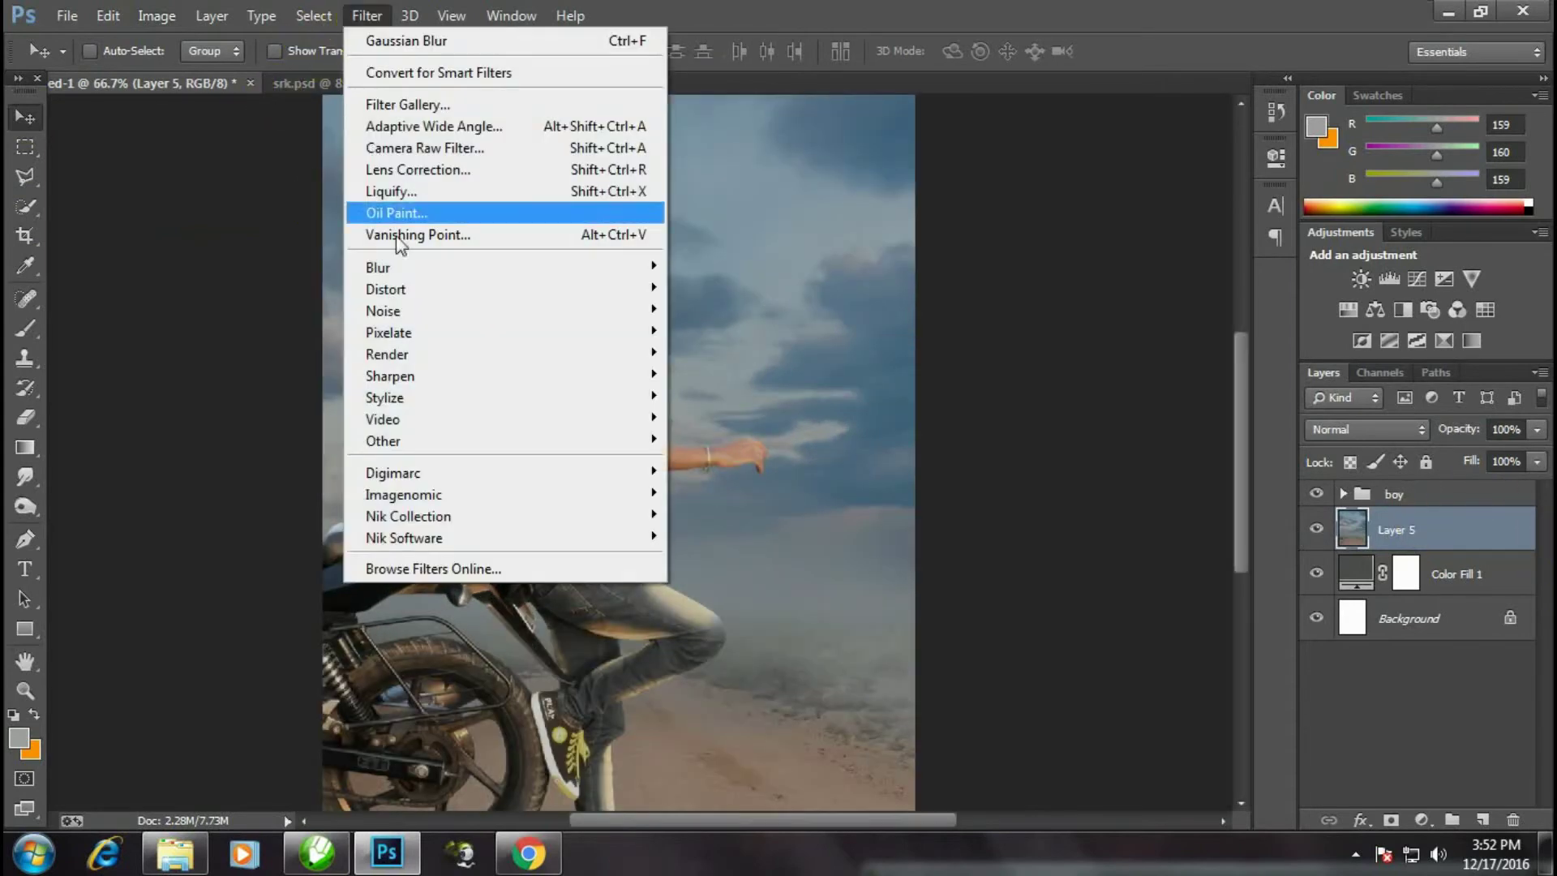
click(422, 146)
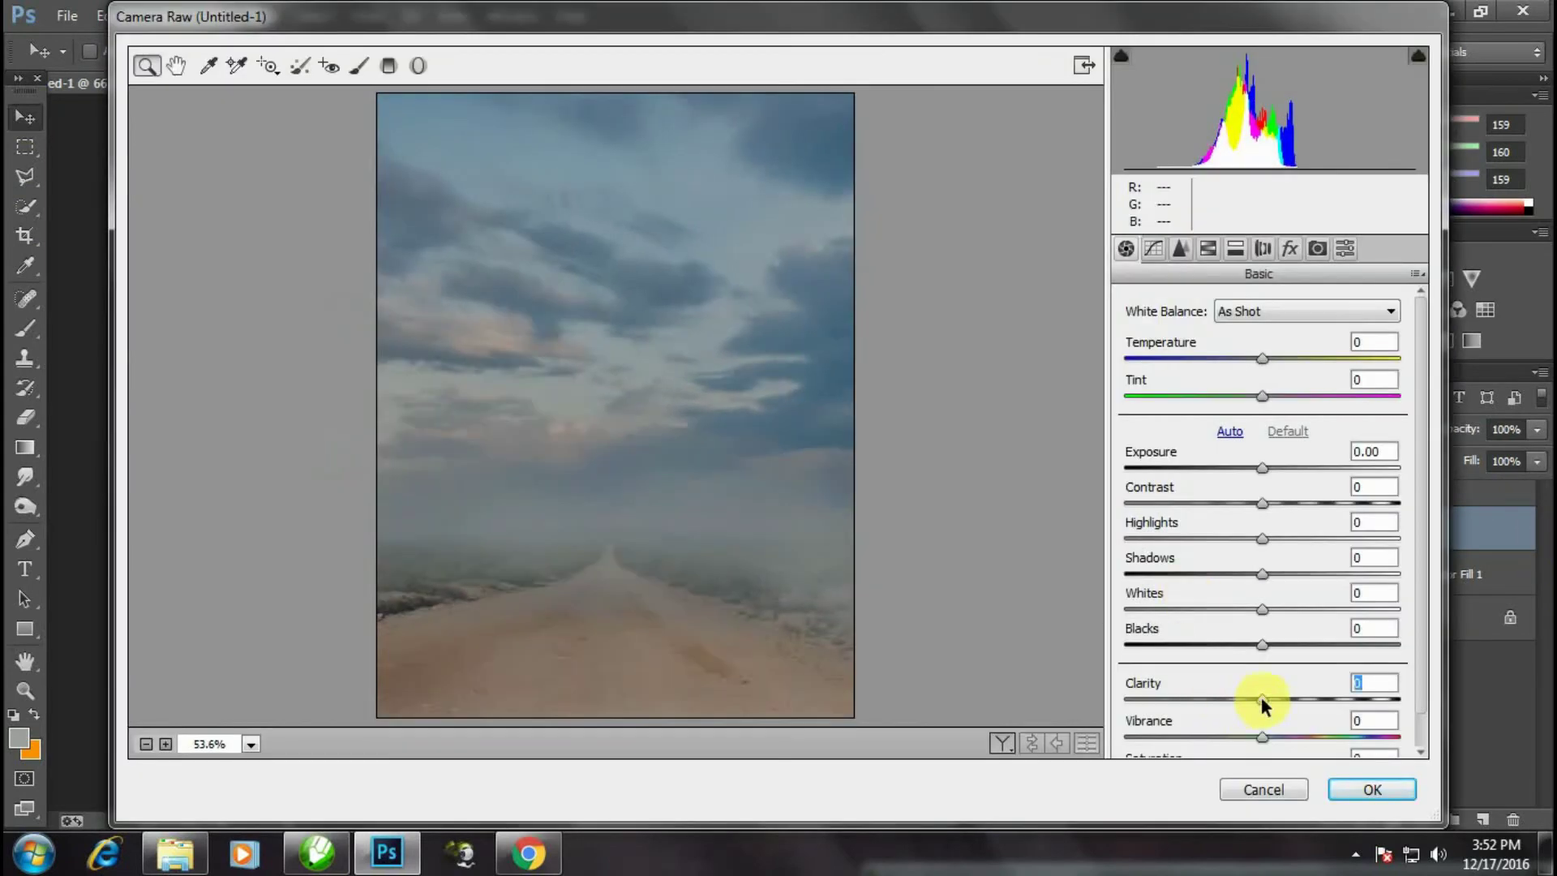
mouse_move(1262, 698)
mouse_down()
mouse_move(1230, 696)
mouse_move(1320, 703)
mouse_up()
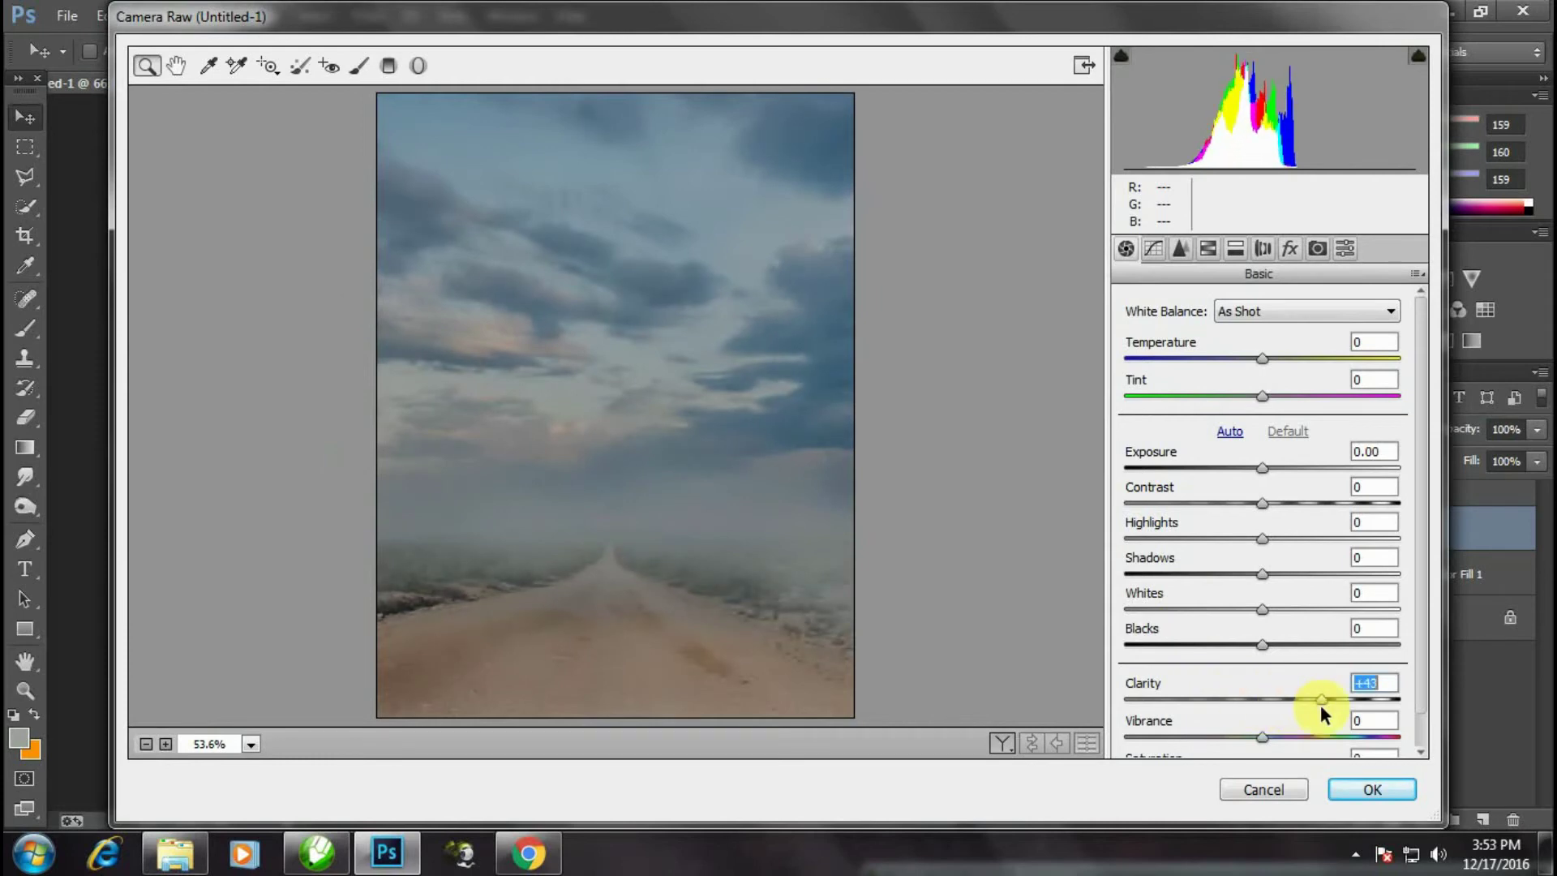
drag(1262, 644, 1241, 644)
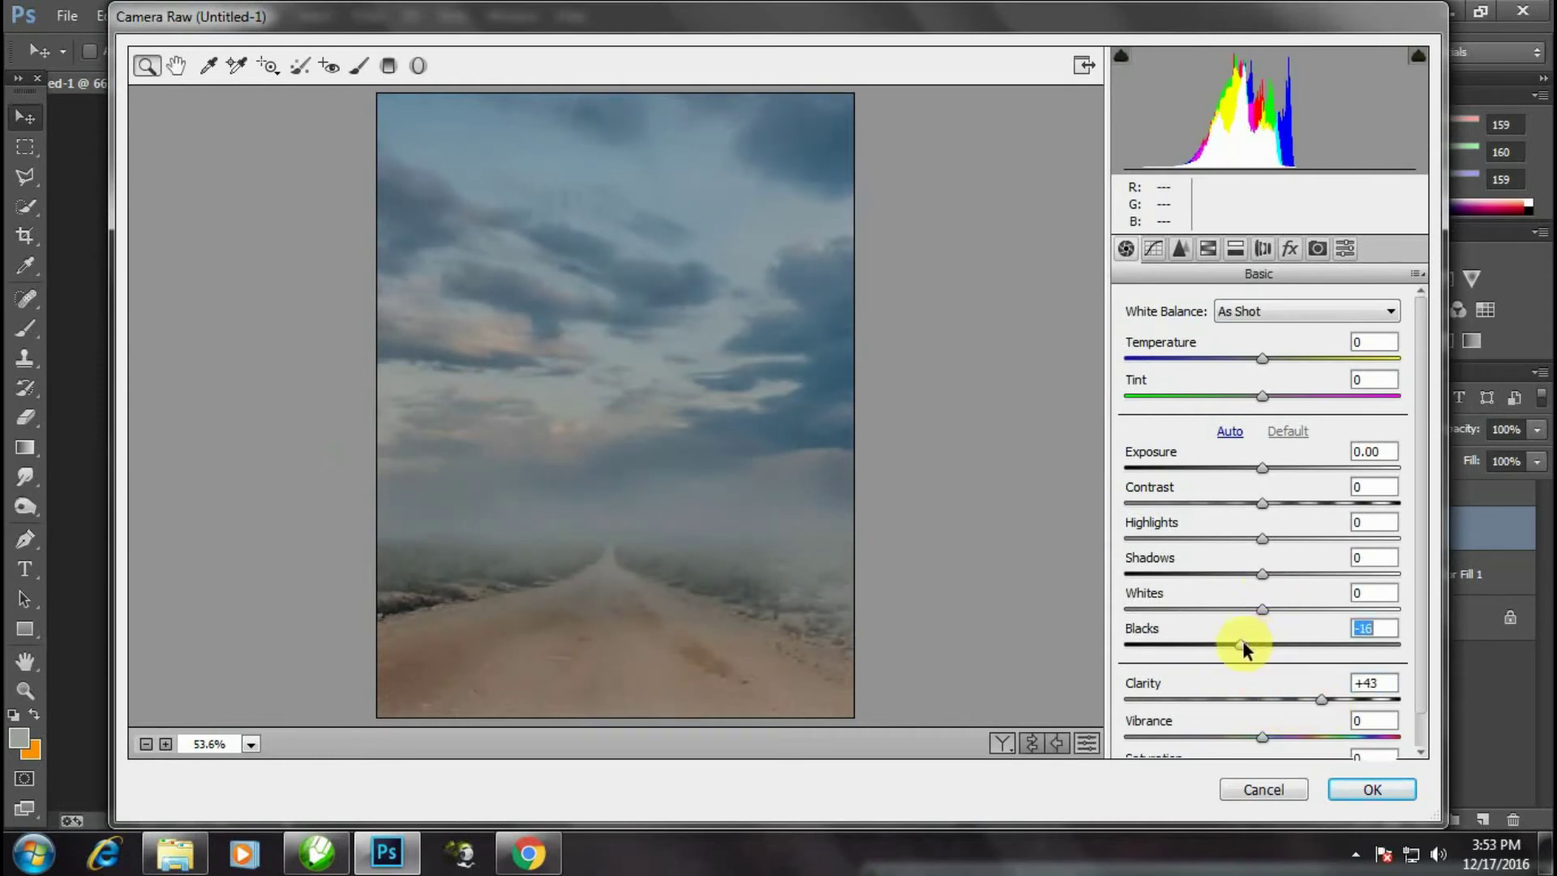
drag(1217, 572, 1215, 573)
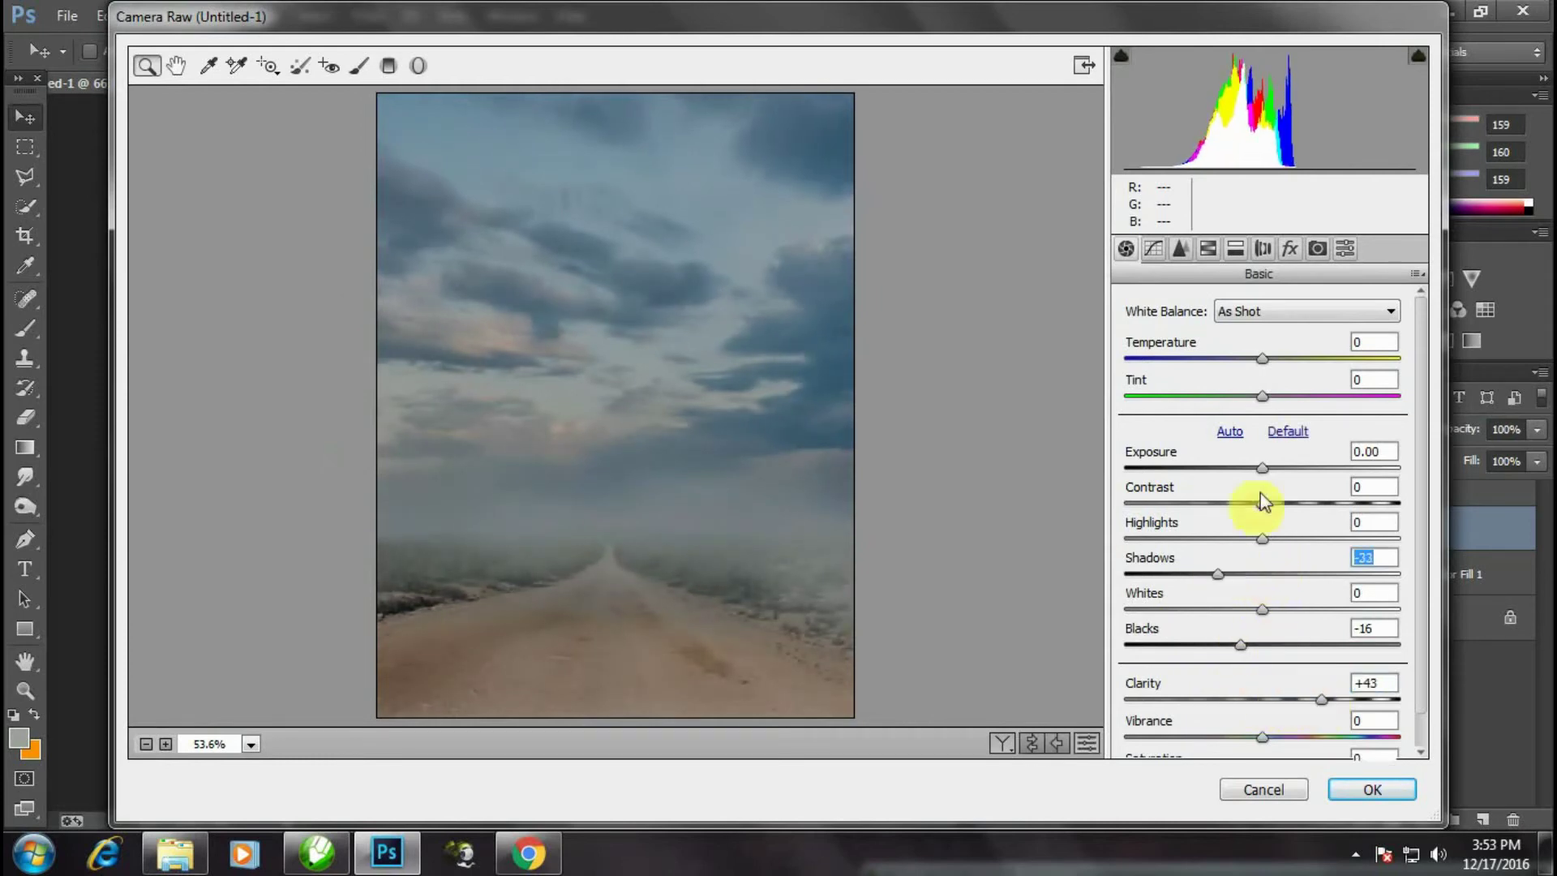
drag(1258, 504, 1234, 503)
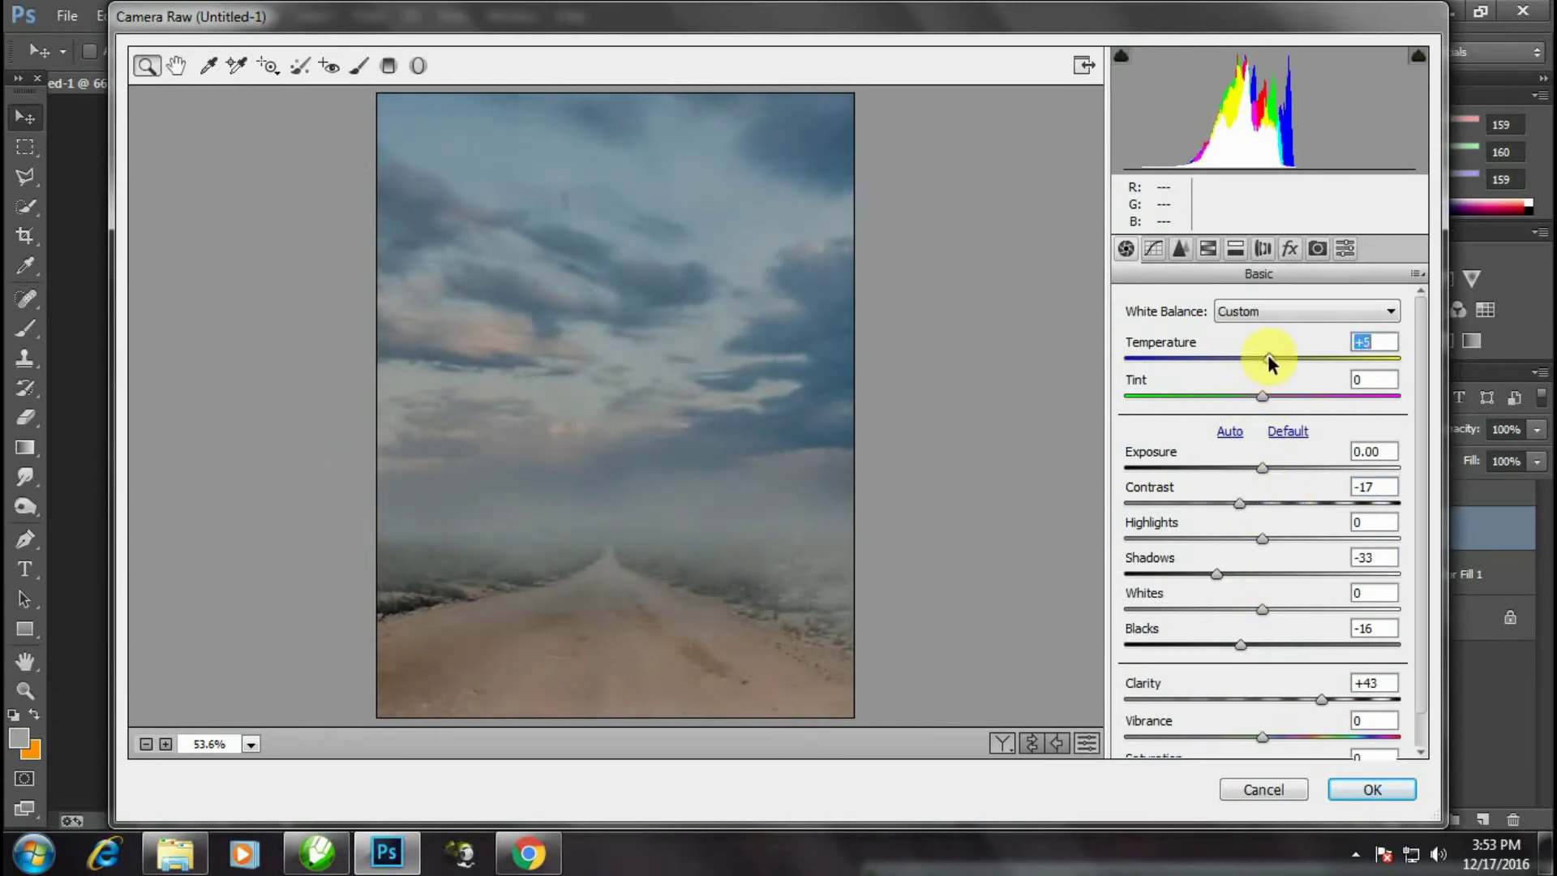
- Cool the temperature slightly, add a dark post-crop vignette, and apply Camera Raw
drag(1268, 354, 1259, 357)
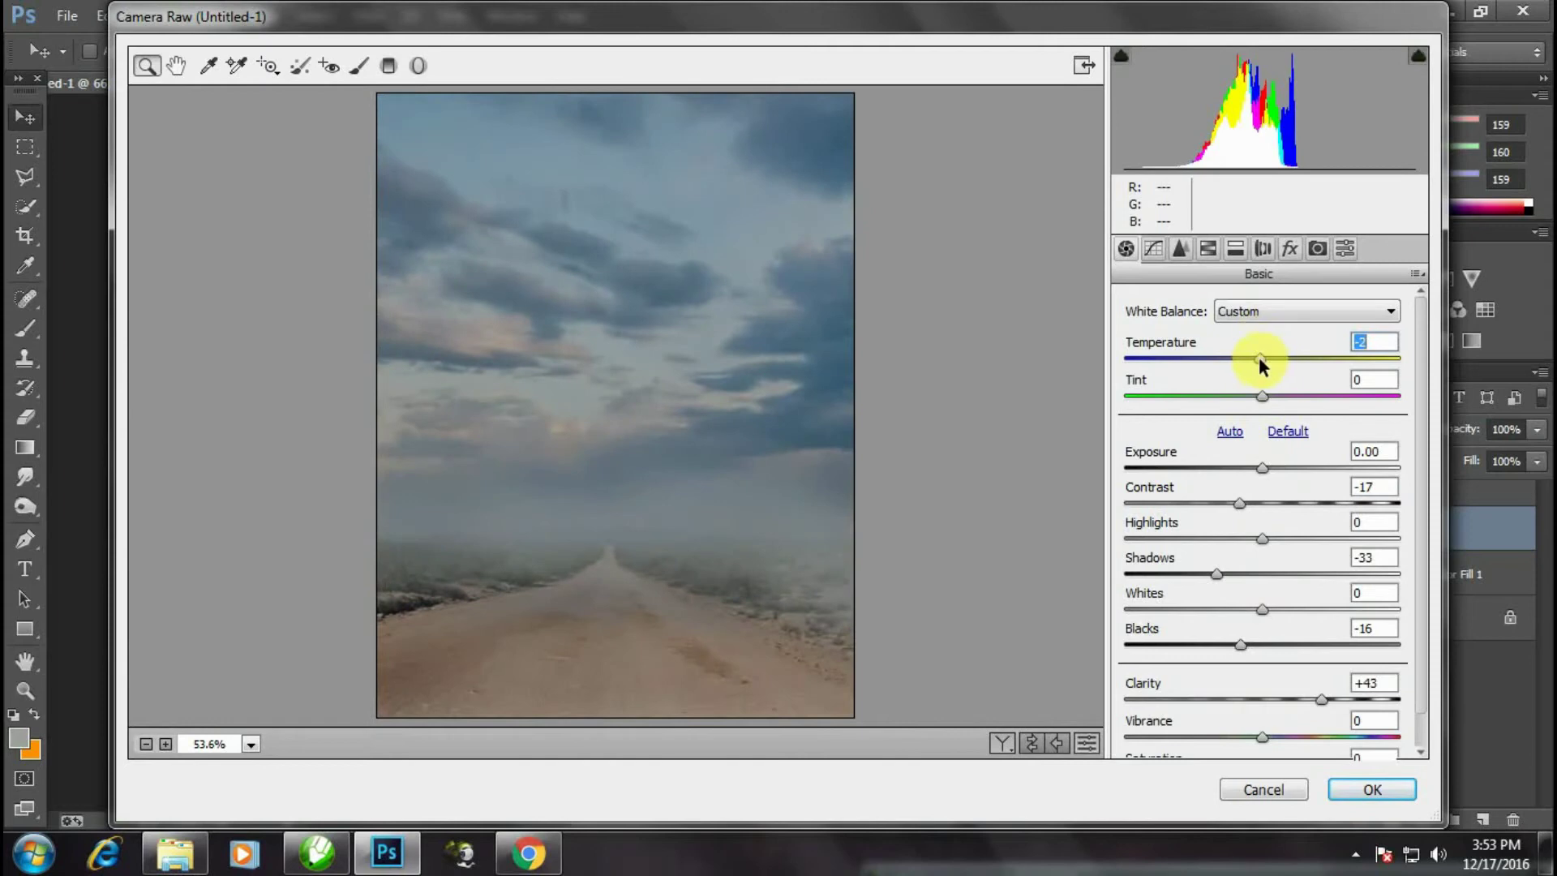
click(1288, 248)
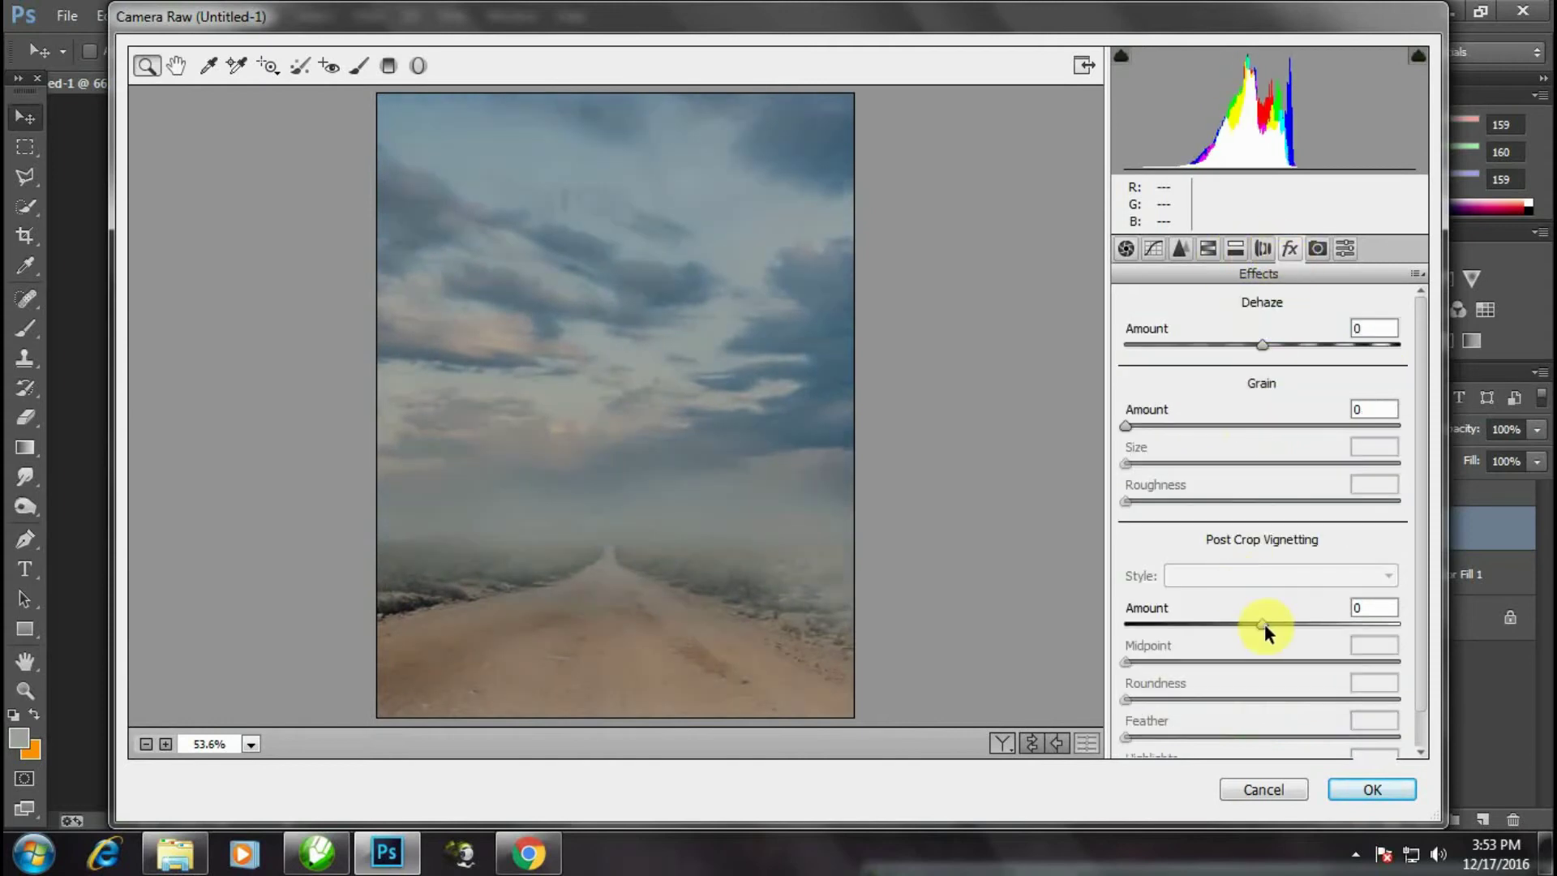
drag(1264, 624, 1251, 619)
click(1369, 785)
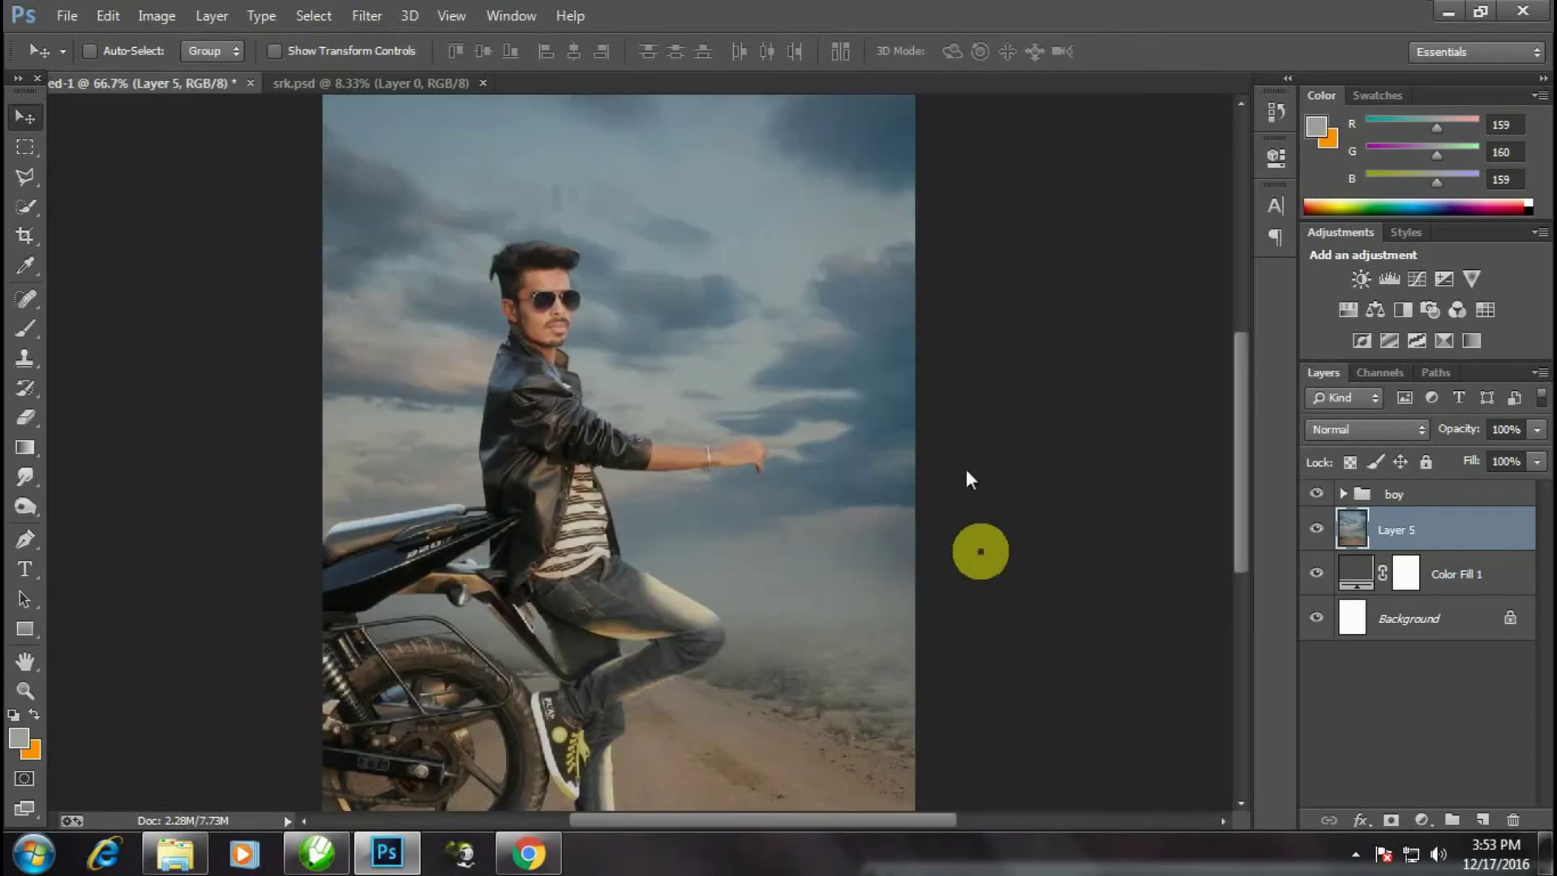
- Add a new empty layer, Layer 6, above the sky layer Layer 5
click(1394, 522)
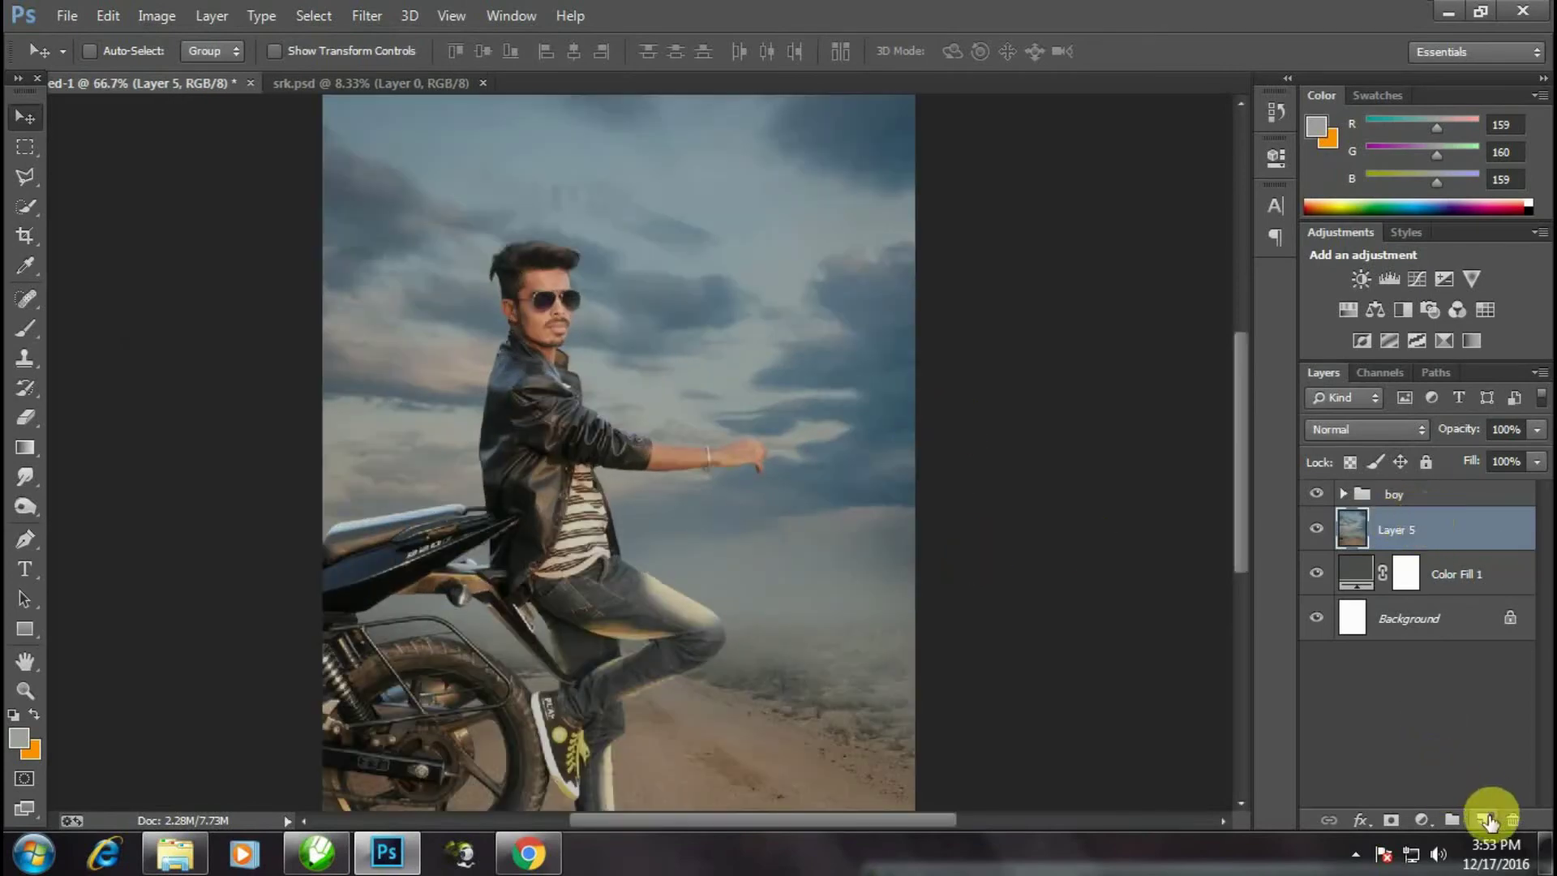
click(1330, 493)
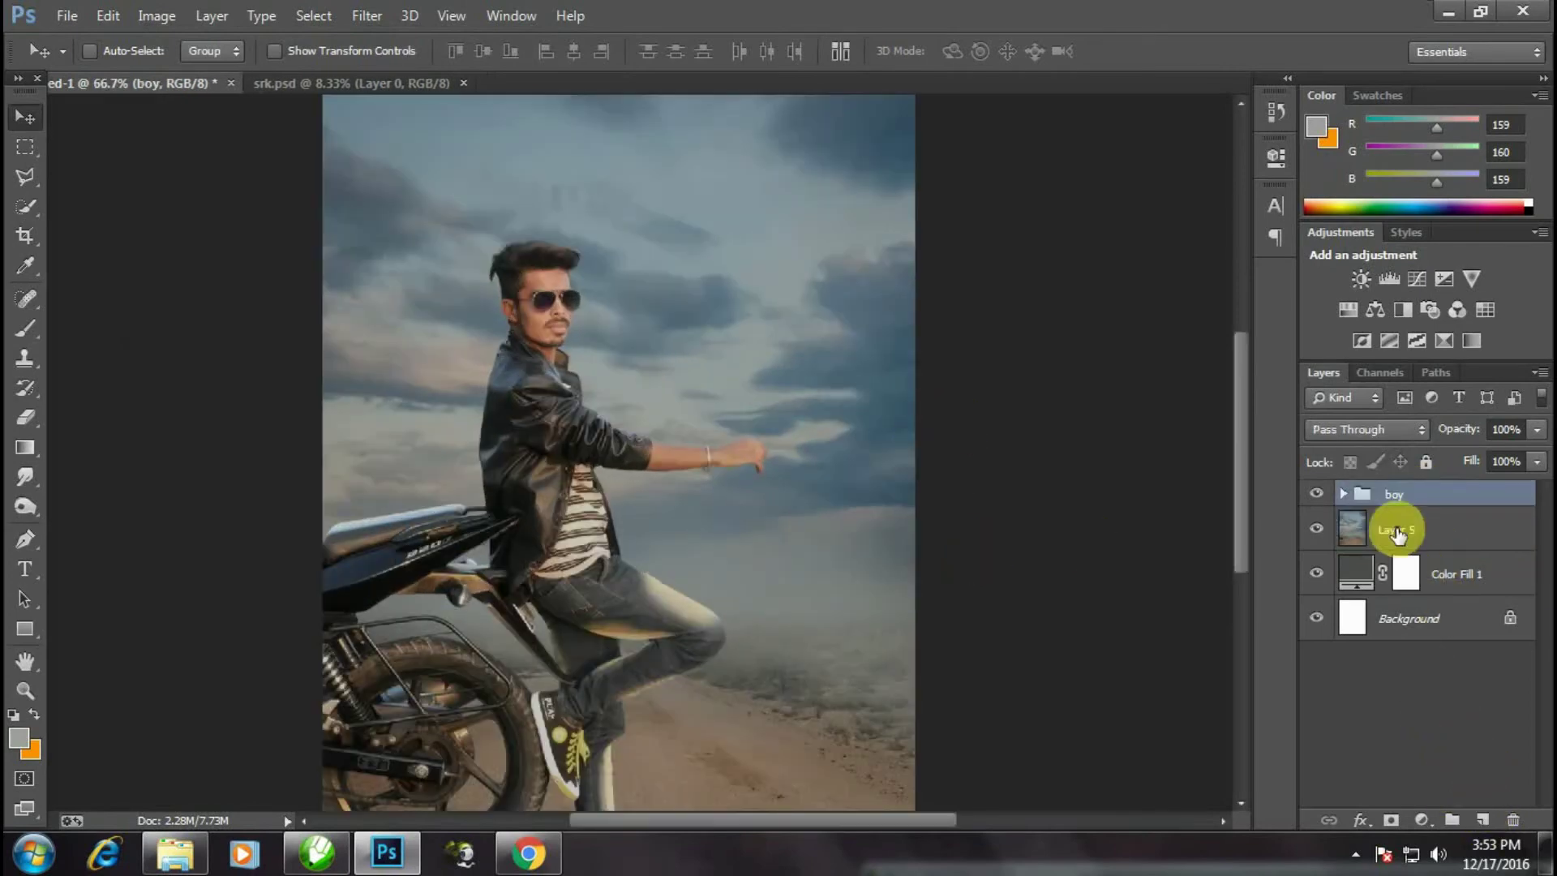
click(1392, 527)
click(1483, 819)
- Load the brush with a sampled light sky colour at 100% opacity and flow
click(25, 333)
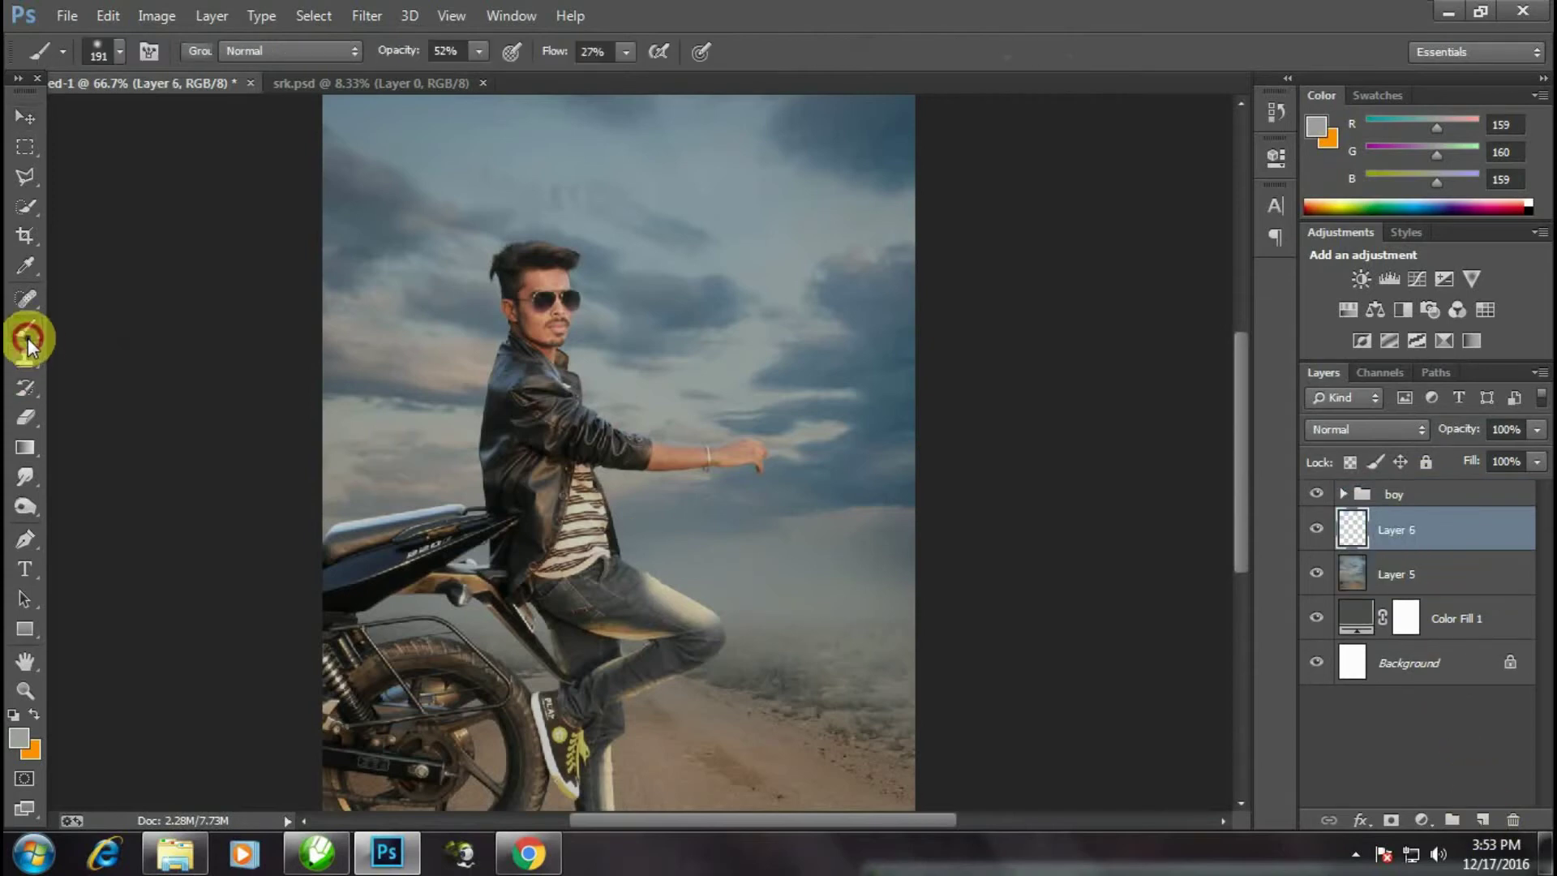
key(ctrl+plus)
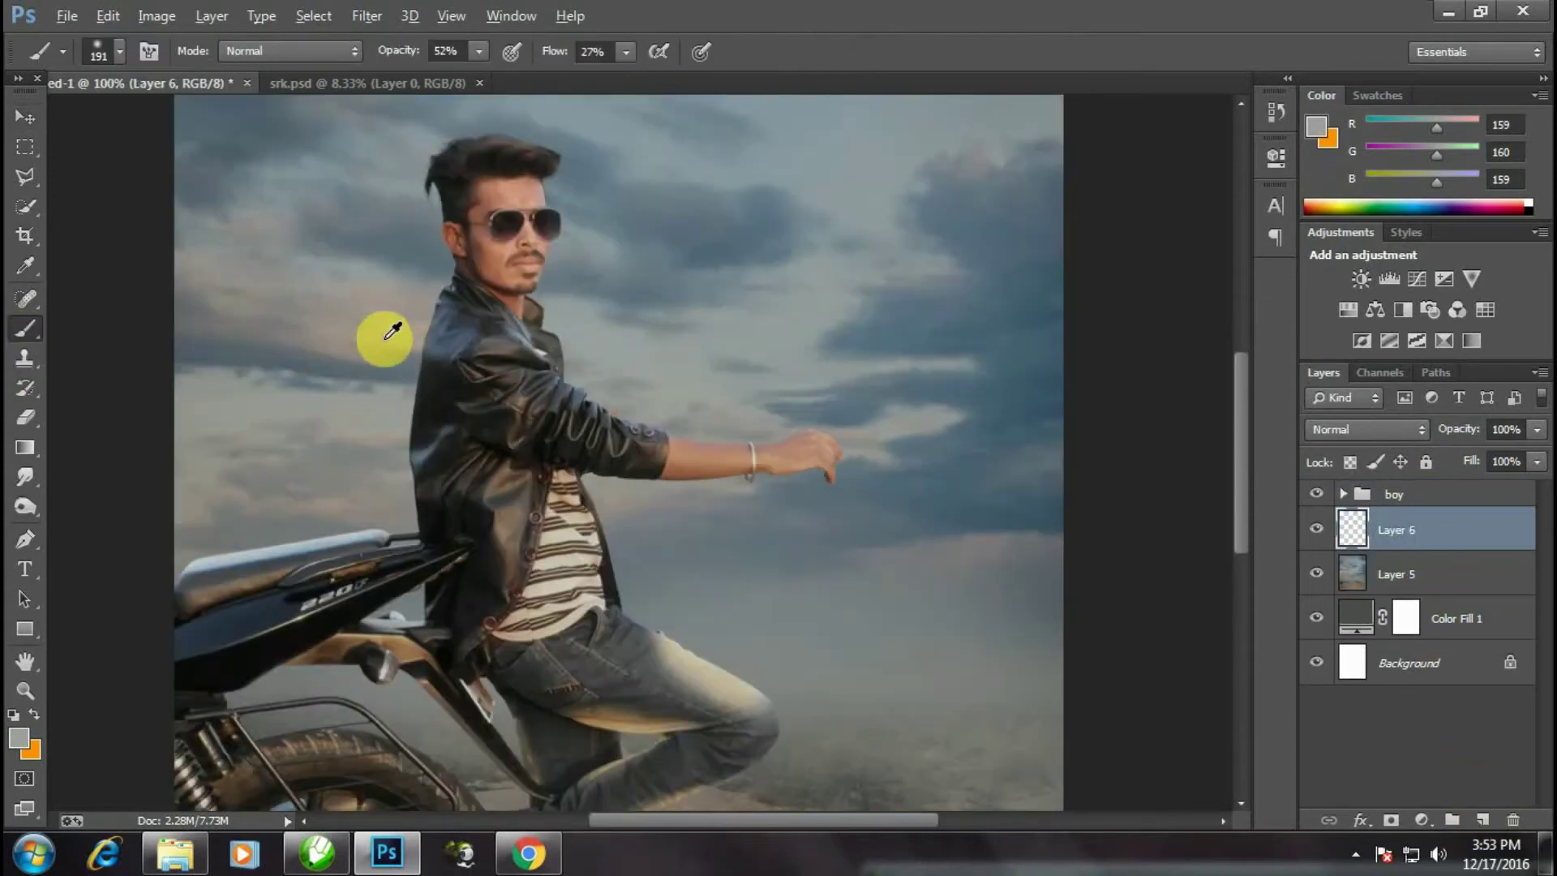
alt+click(392, 331)
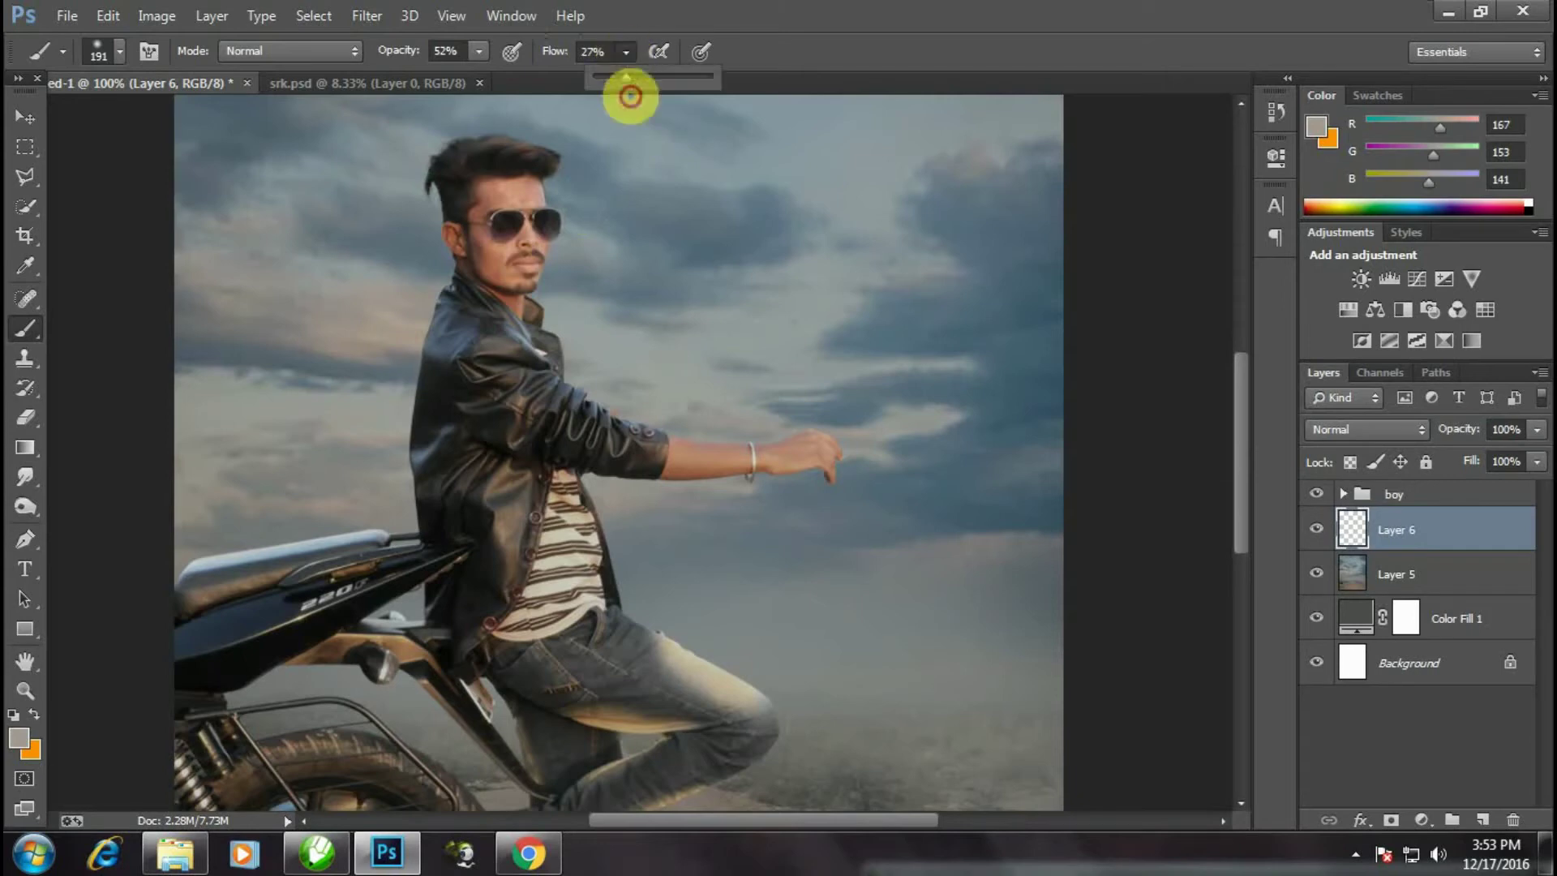
click(478, 52)
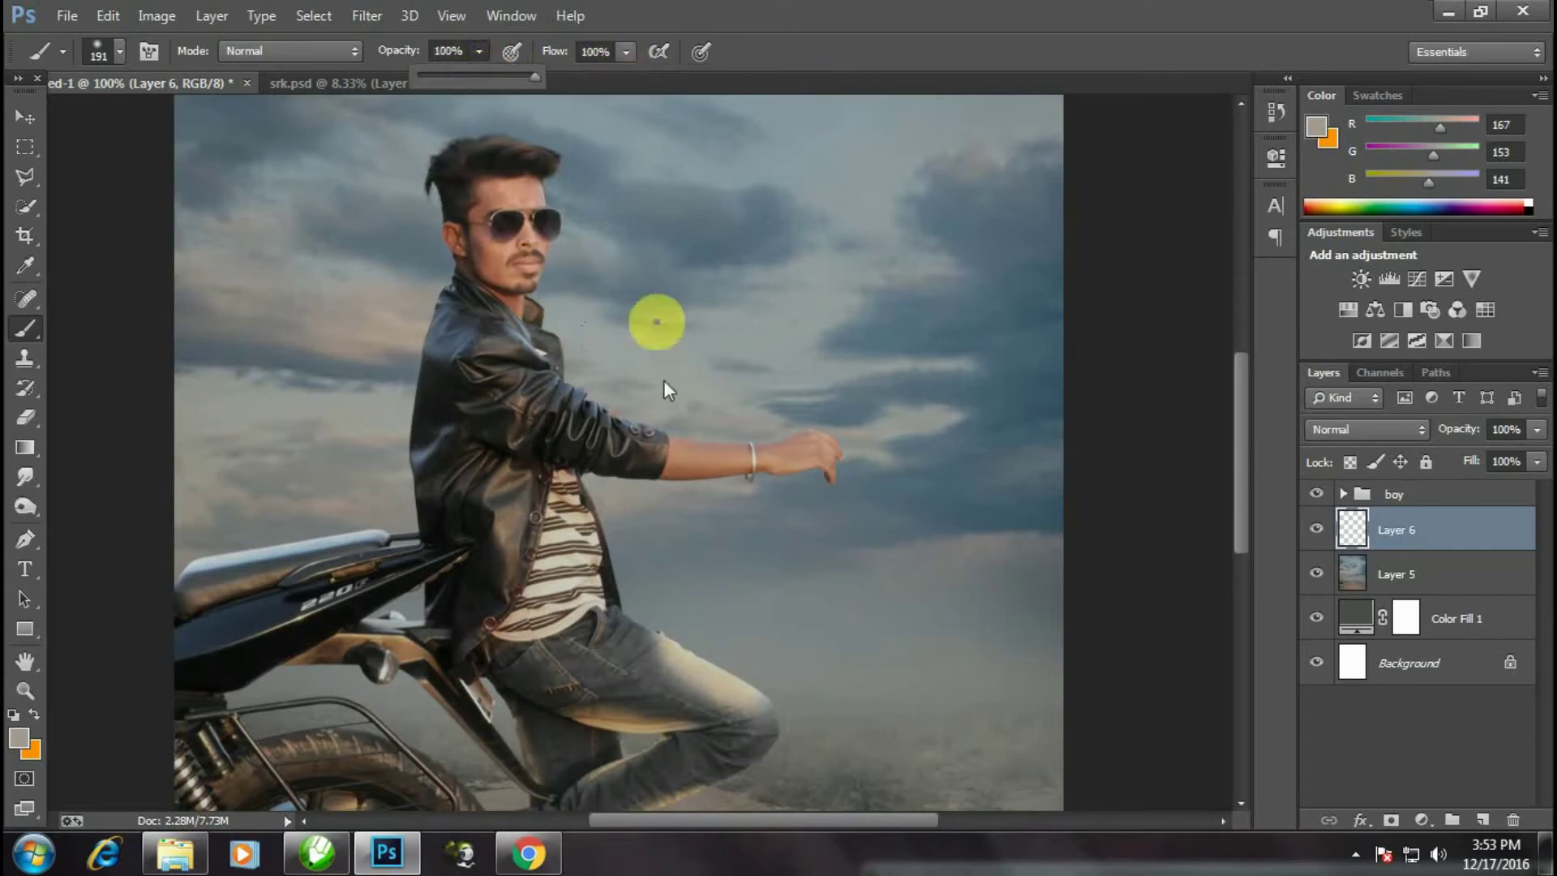
click(650, 424)
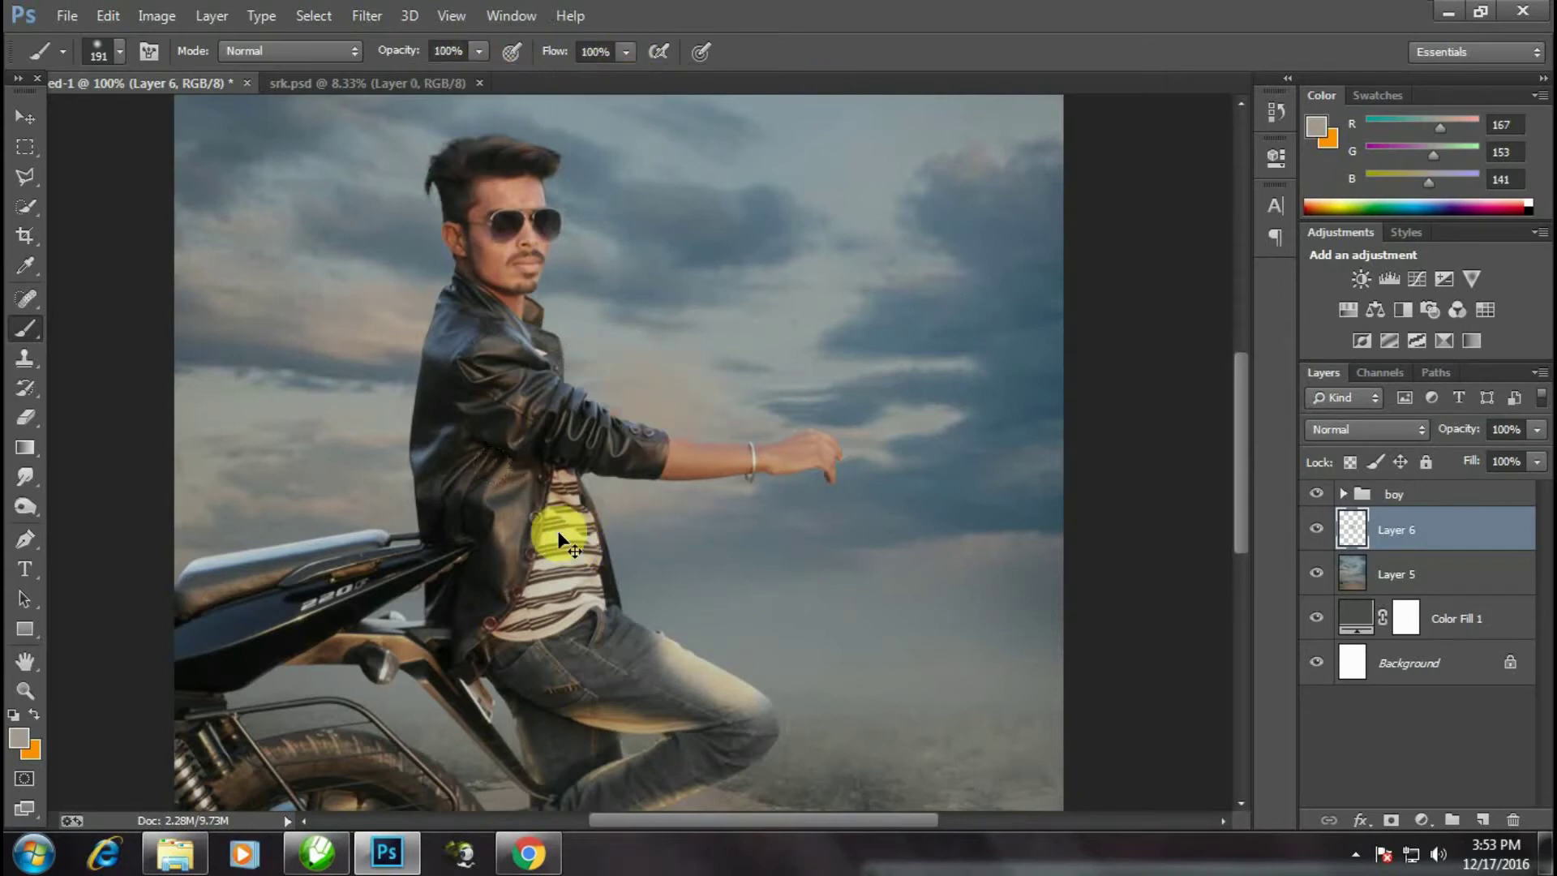
- Paint a soft 489 px light glow behind the man's arm
right_click(655, 405)
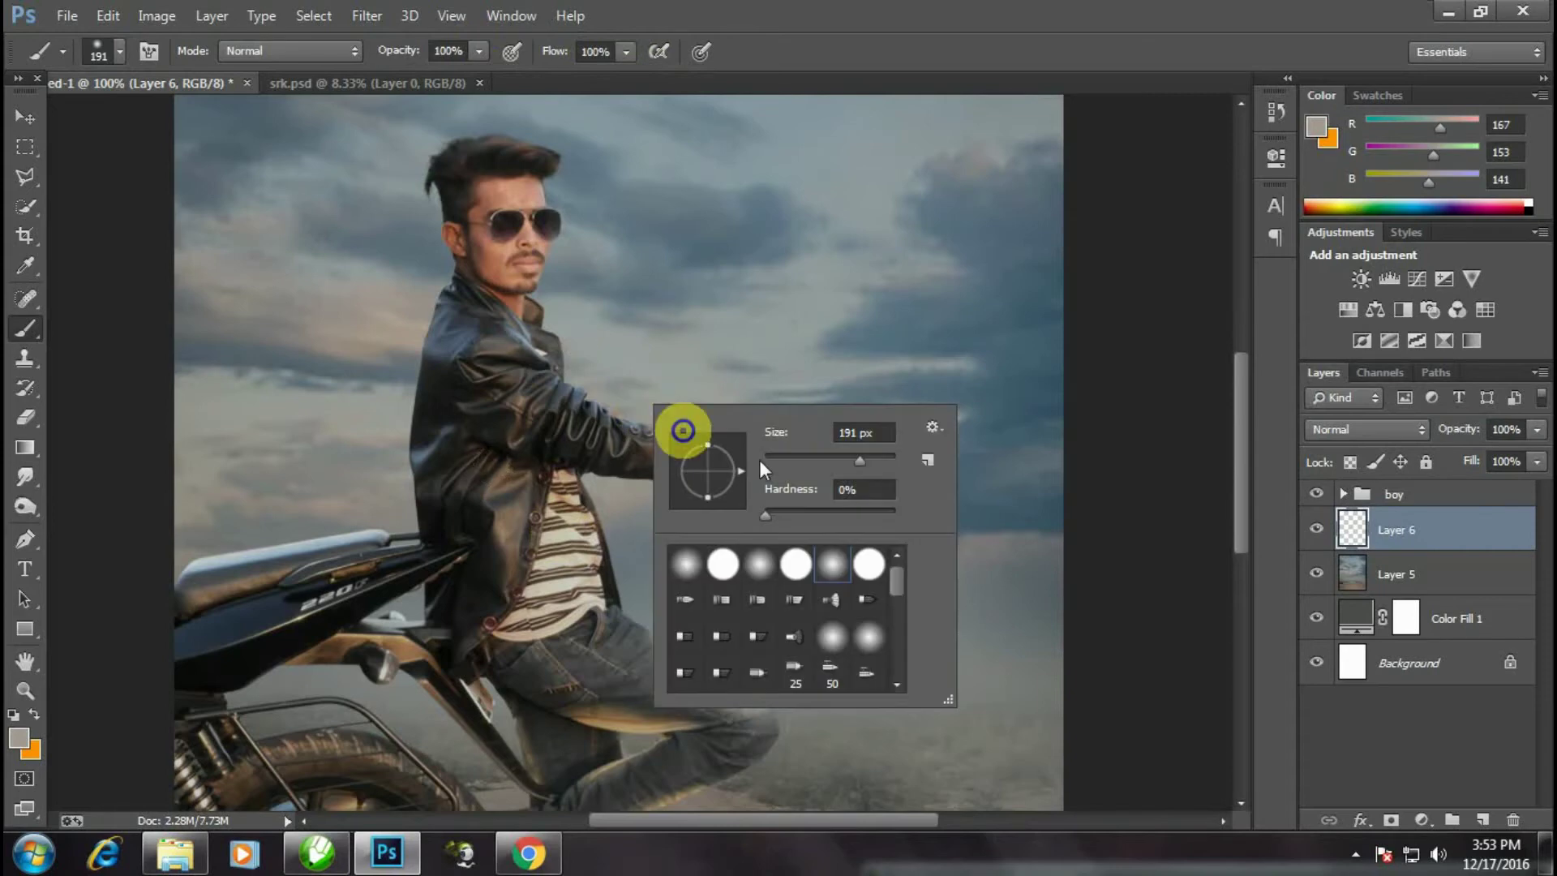
click(674, 407)
click(25, 117)
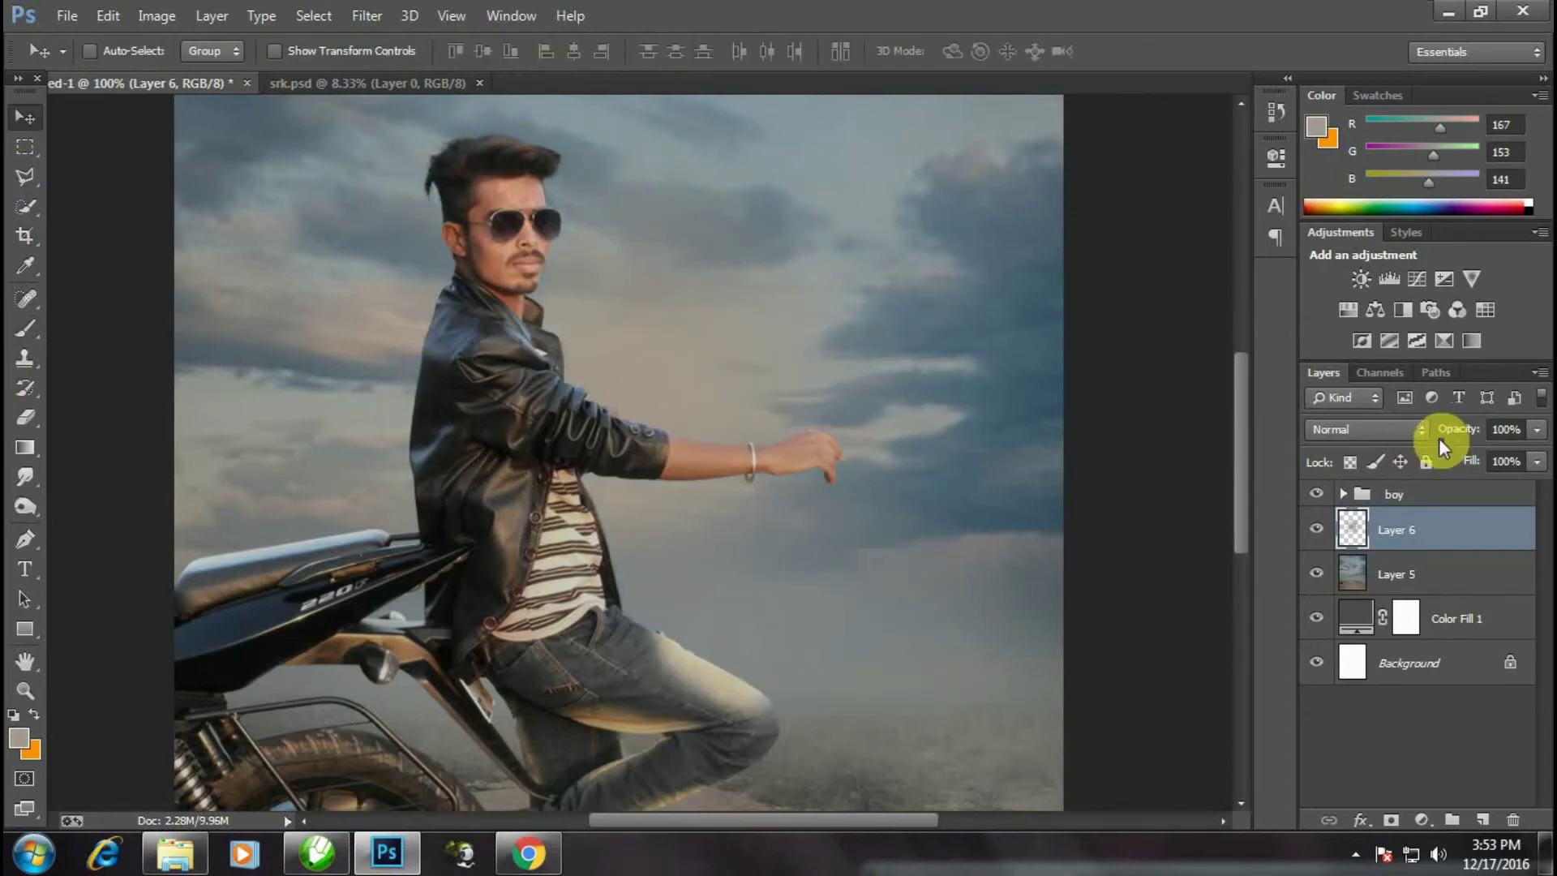
click(1414, 429)
- Set Layer 6's blend mode to Screen
click(1415, 192)
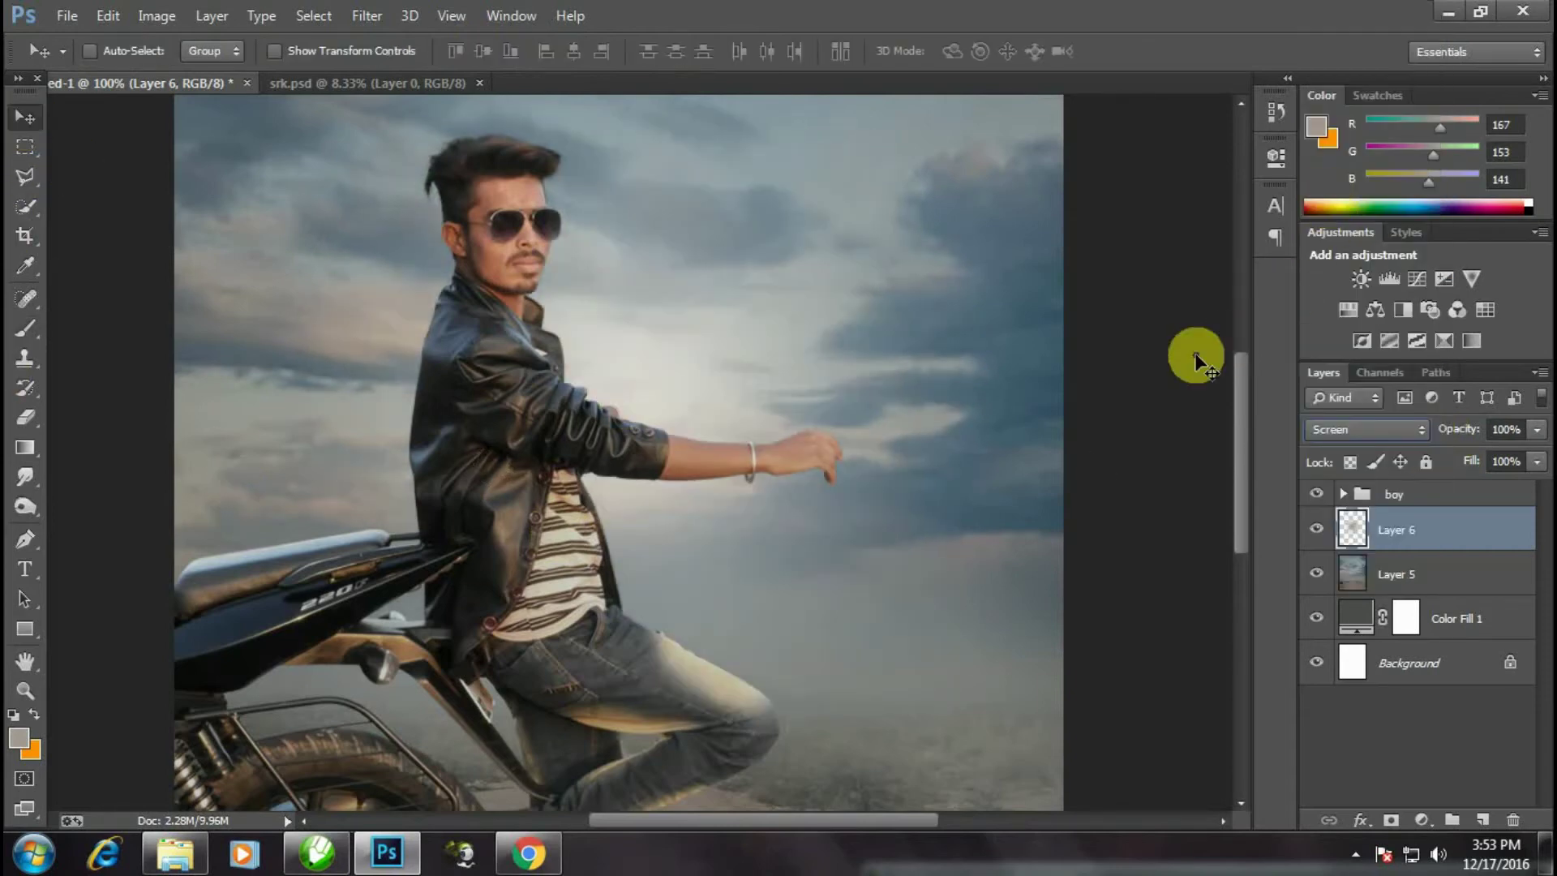
key(ctrl+minus)
key(ctrl+minus)
key(ctrl+minus)
key(ctrl+plus)
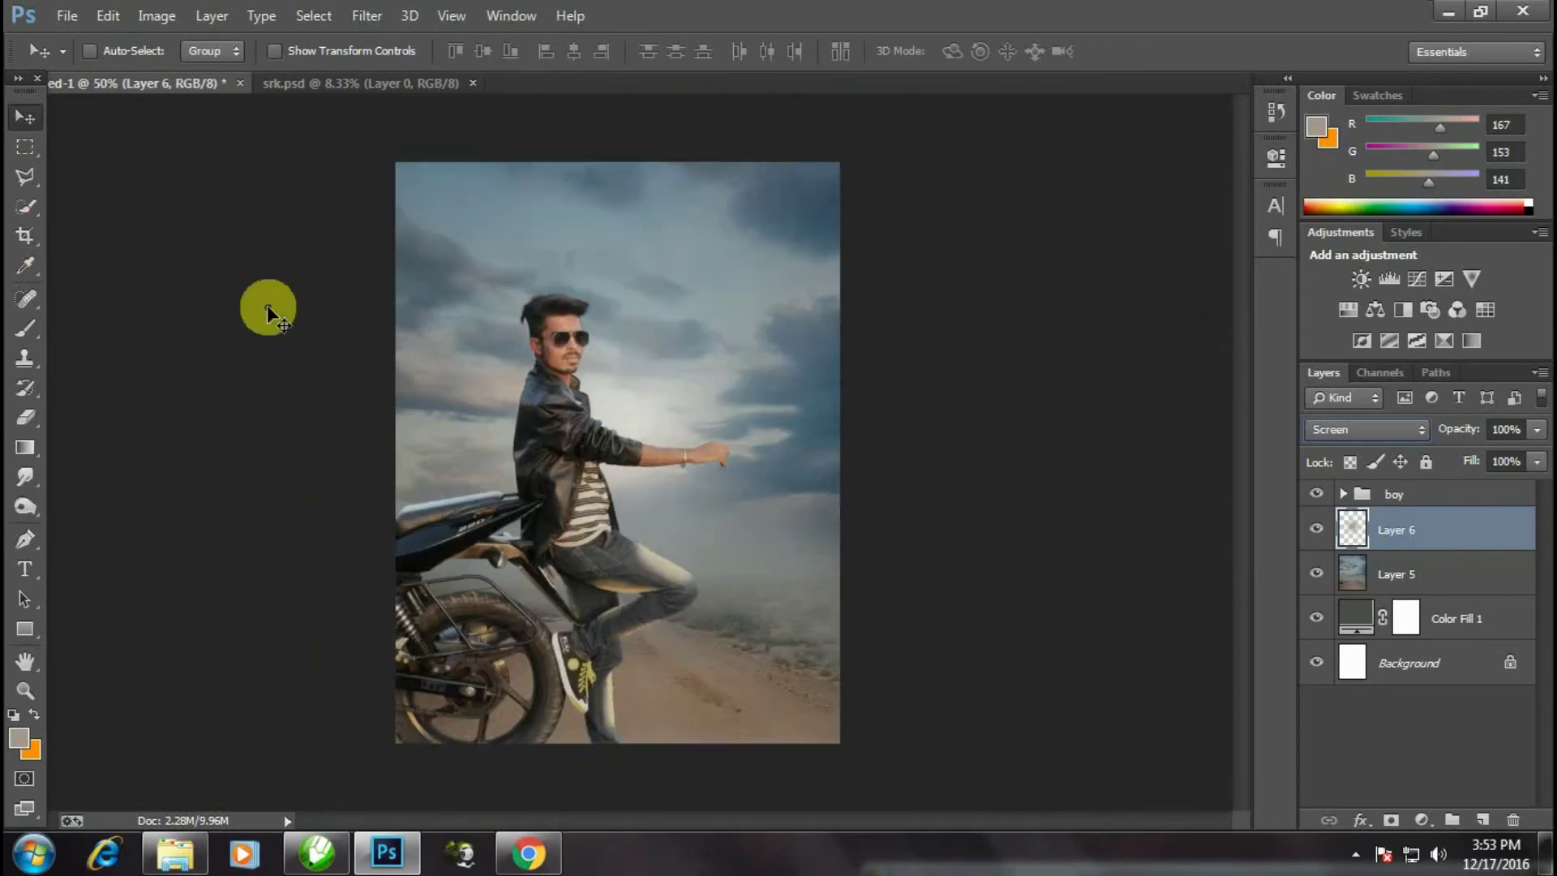
key(ctrl+plus)
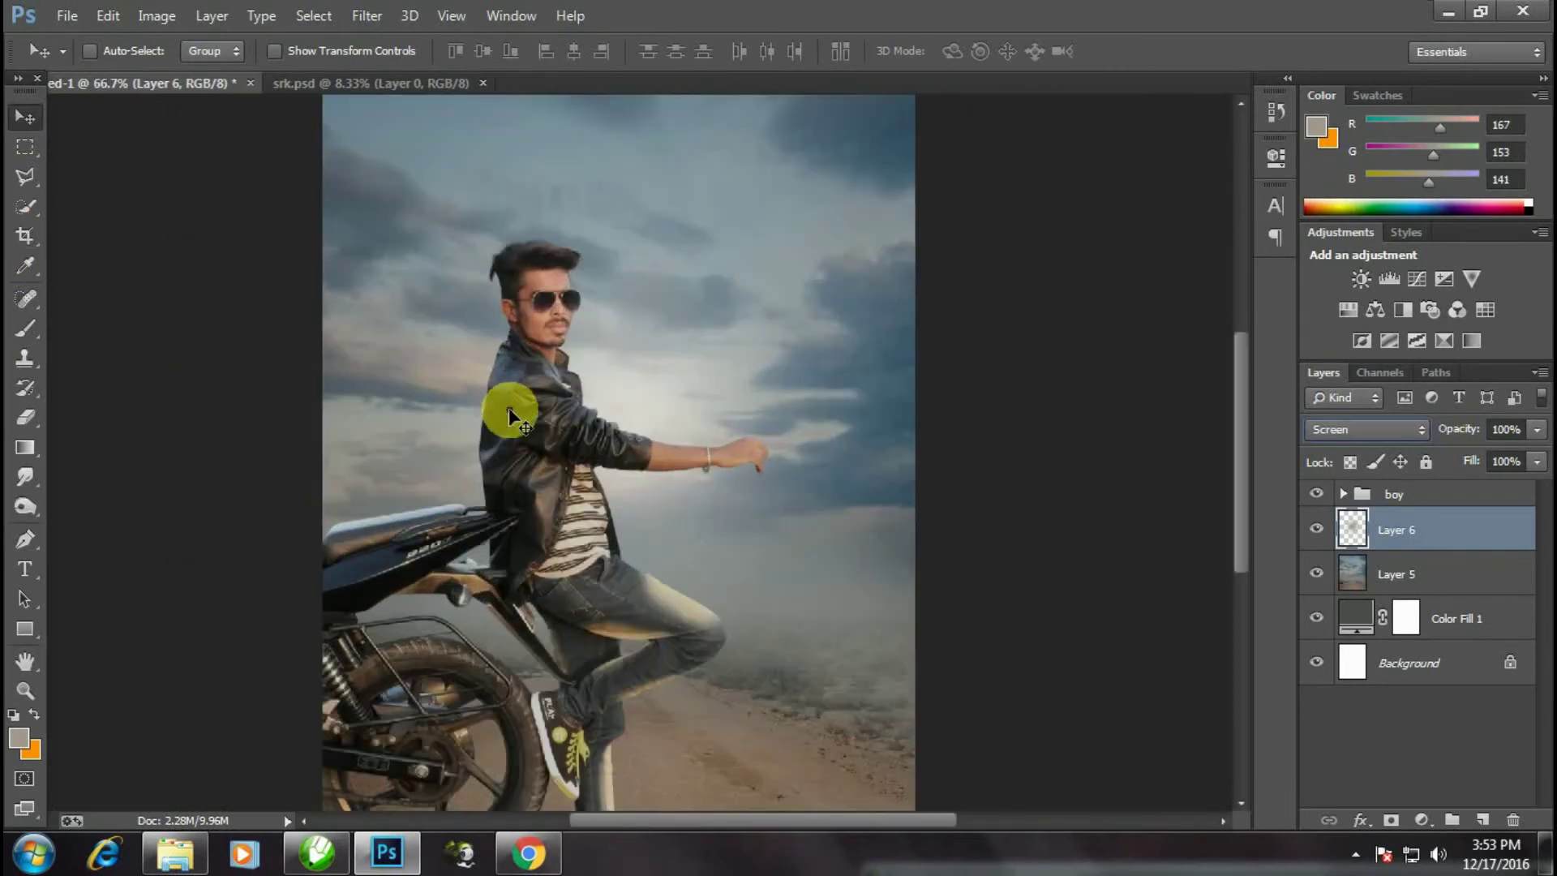
- Scale the glow to about 113% by 108% and reposition it
key(ctrl+t)
mouse_move(912, 717)
mouse_down()
mouse_move(988, 765)
mouse_move(952, 779)
mouse_up()
drag(715, 462, 665, 435)
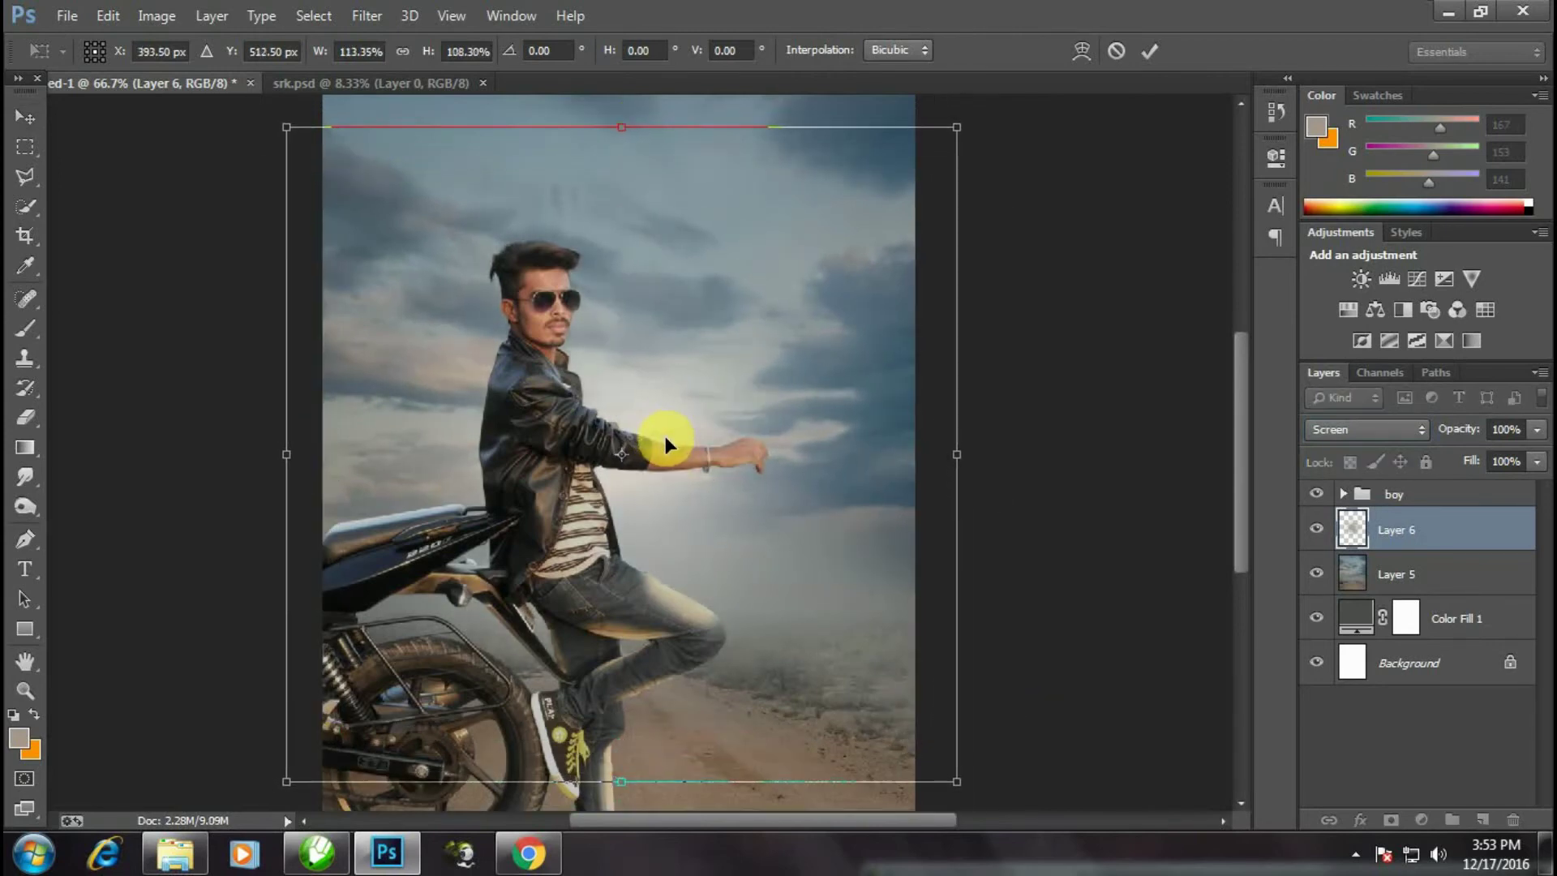
key(ctrl+minus)
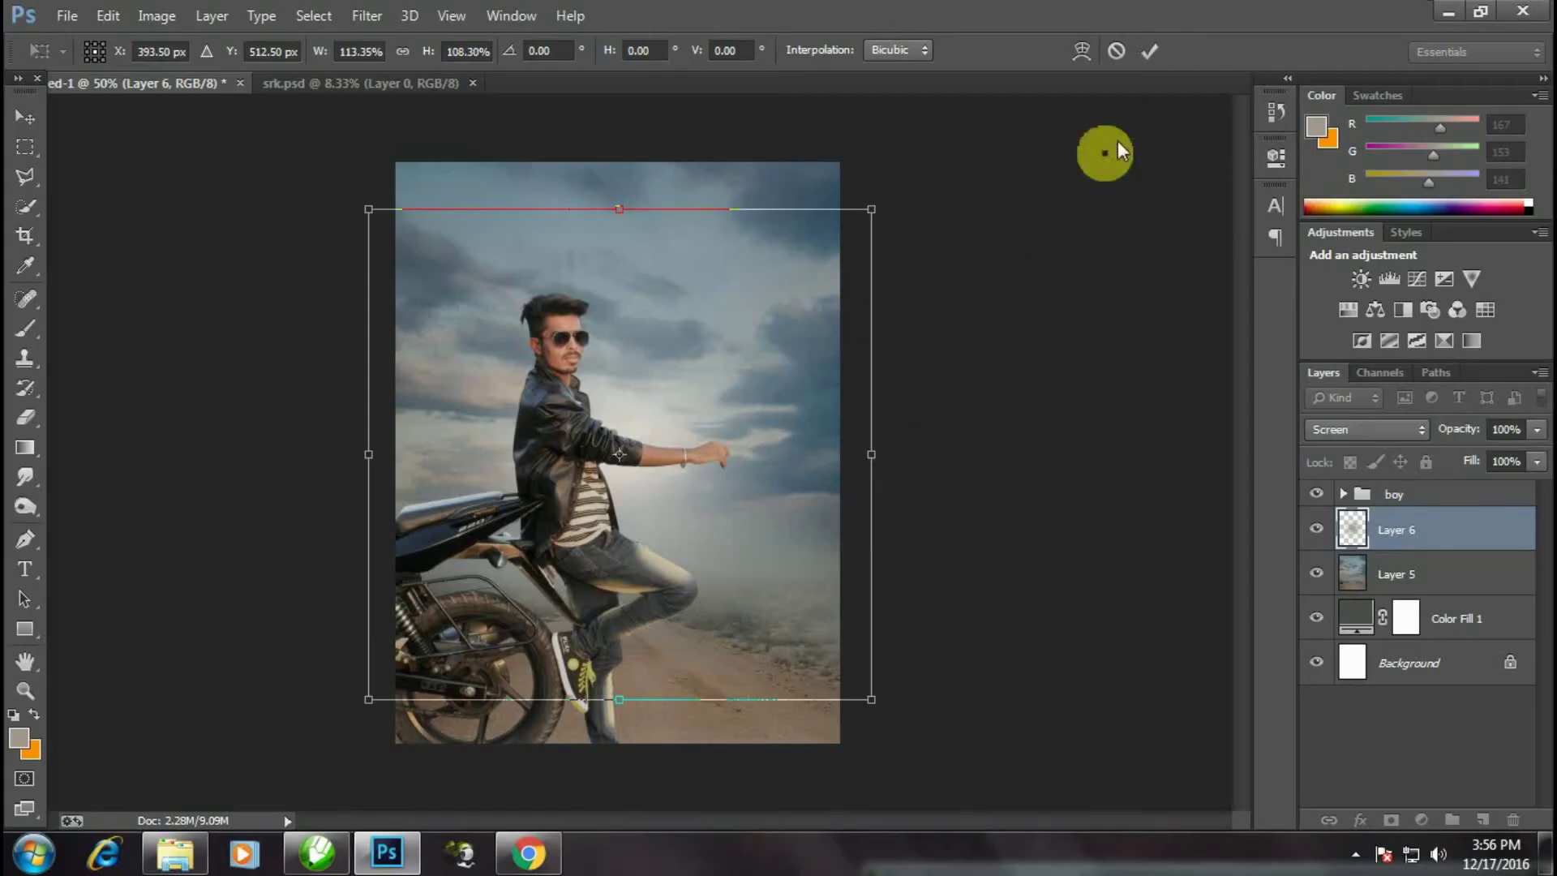
click(1150, 50)
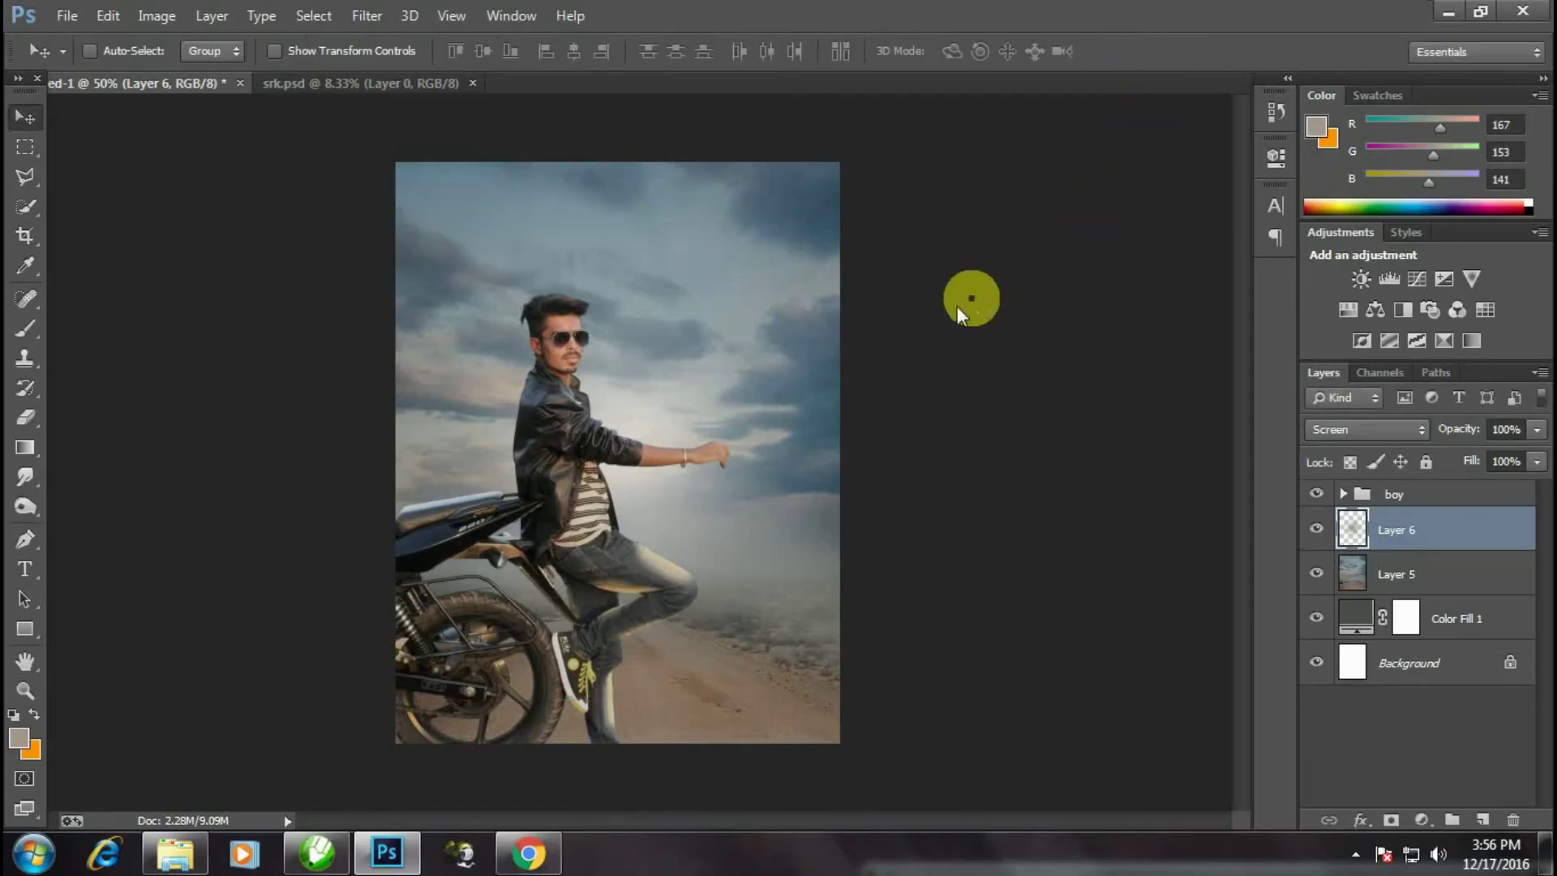
- Nudge the glow slightly upward with a second free transform
key(ctrl+t)
drag(664, 429, 654, 402)
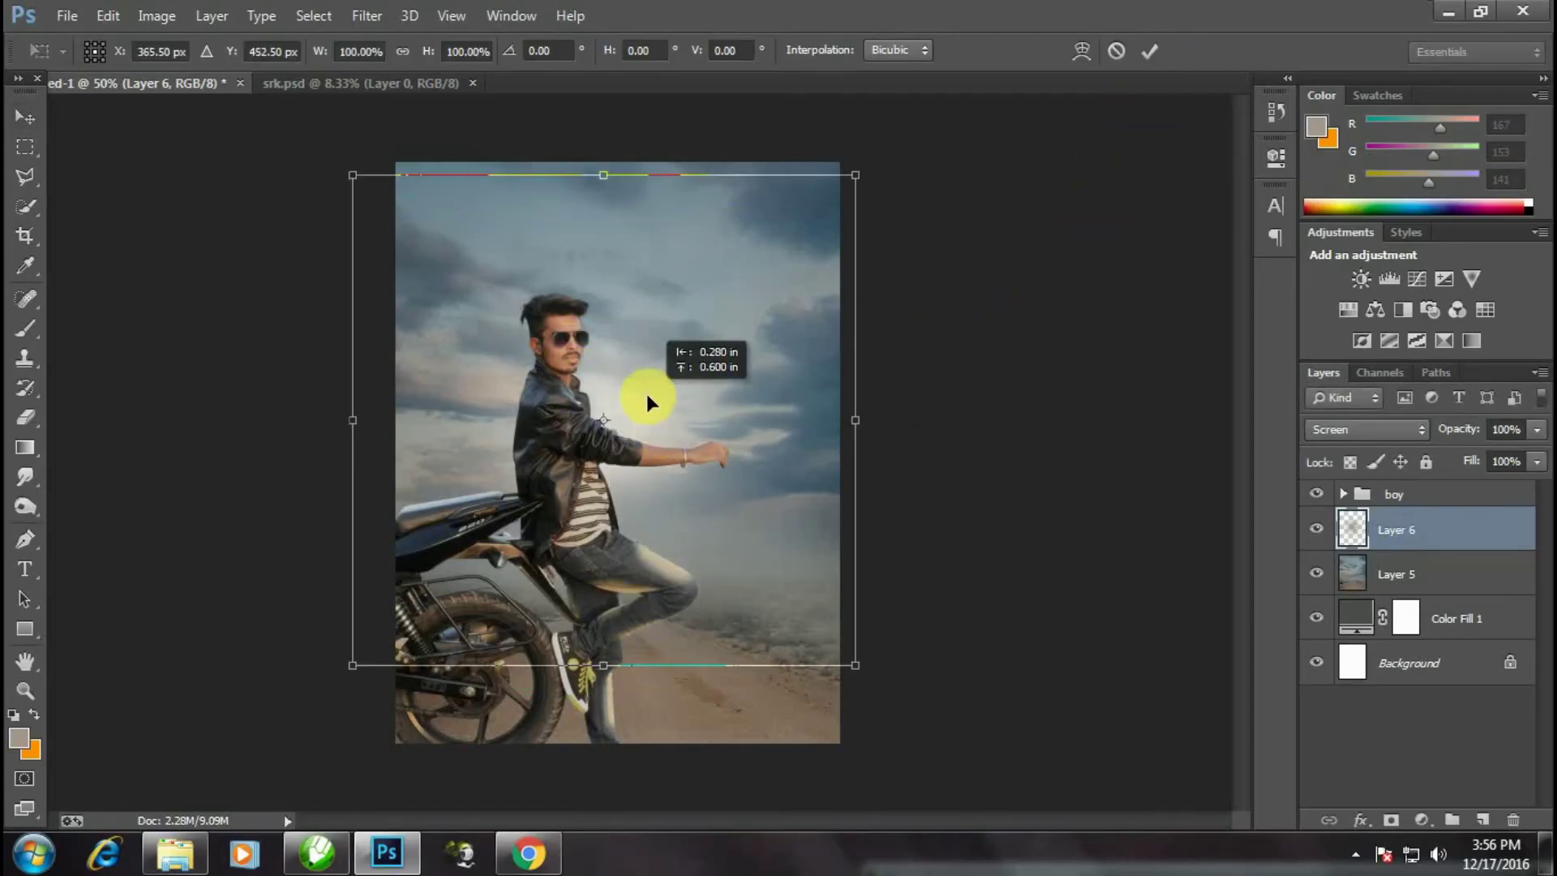
key(Return)
key(ctrl+plus)
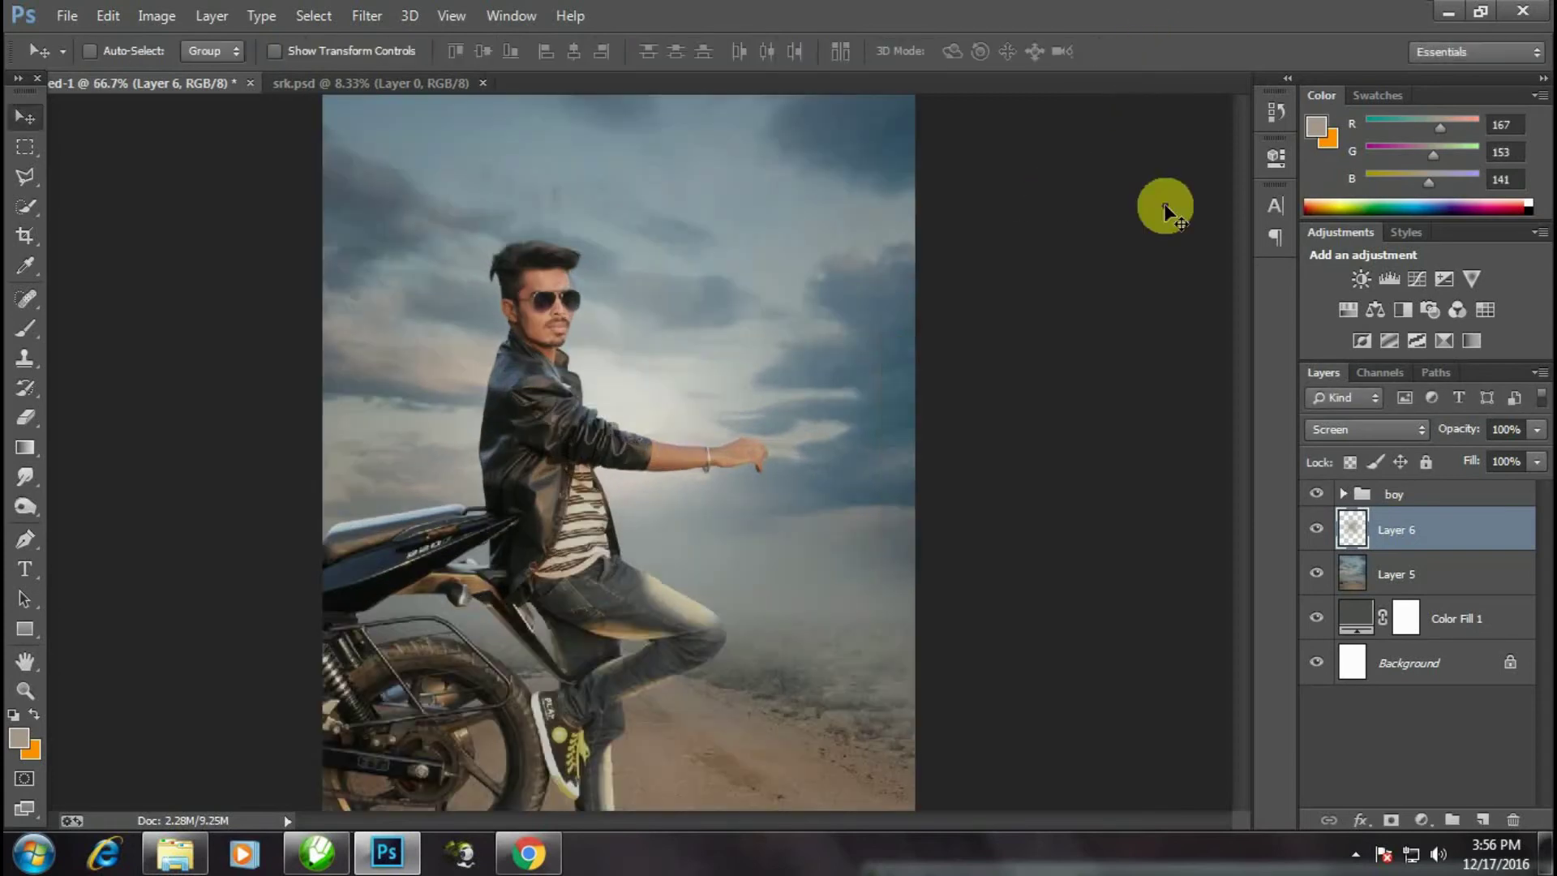
key(ctrl+plus)
- Set the brush to 142 px with 42% flow and zoom in on the man's face
scroll(487, 365, up, 2)
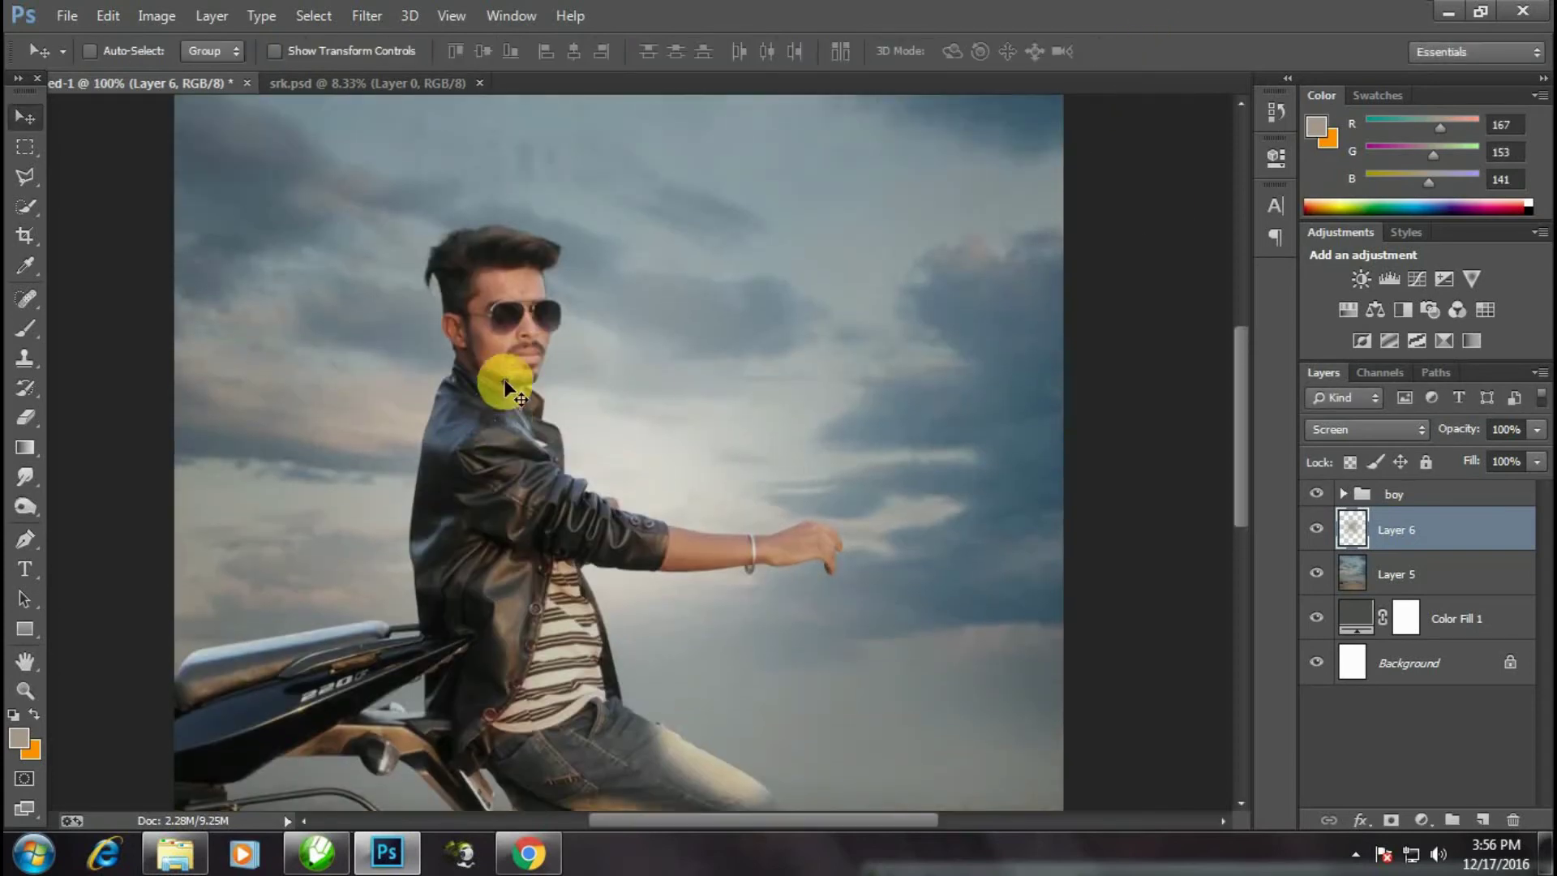
click(25, 328)
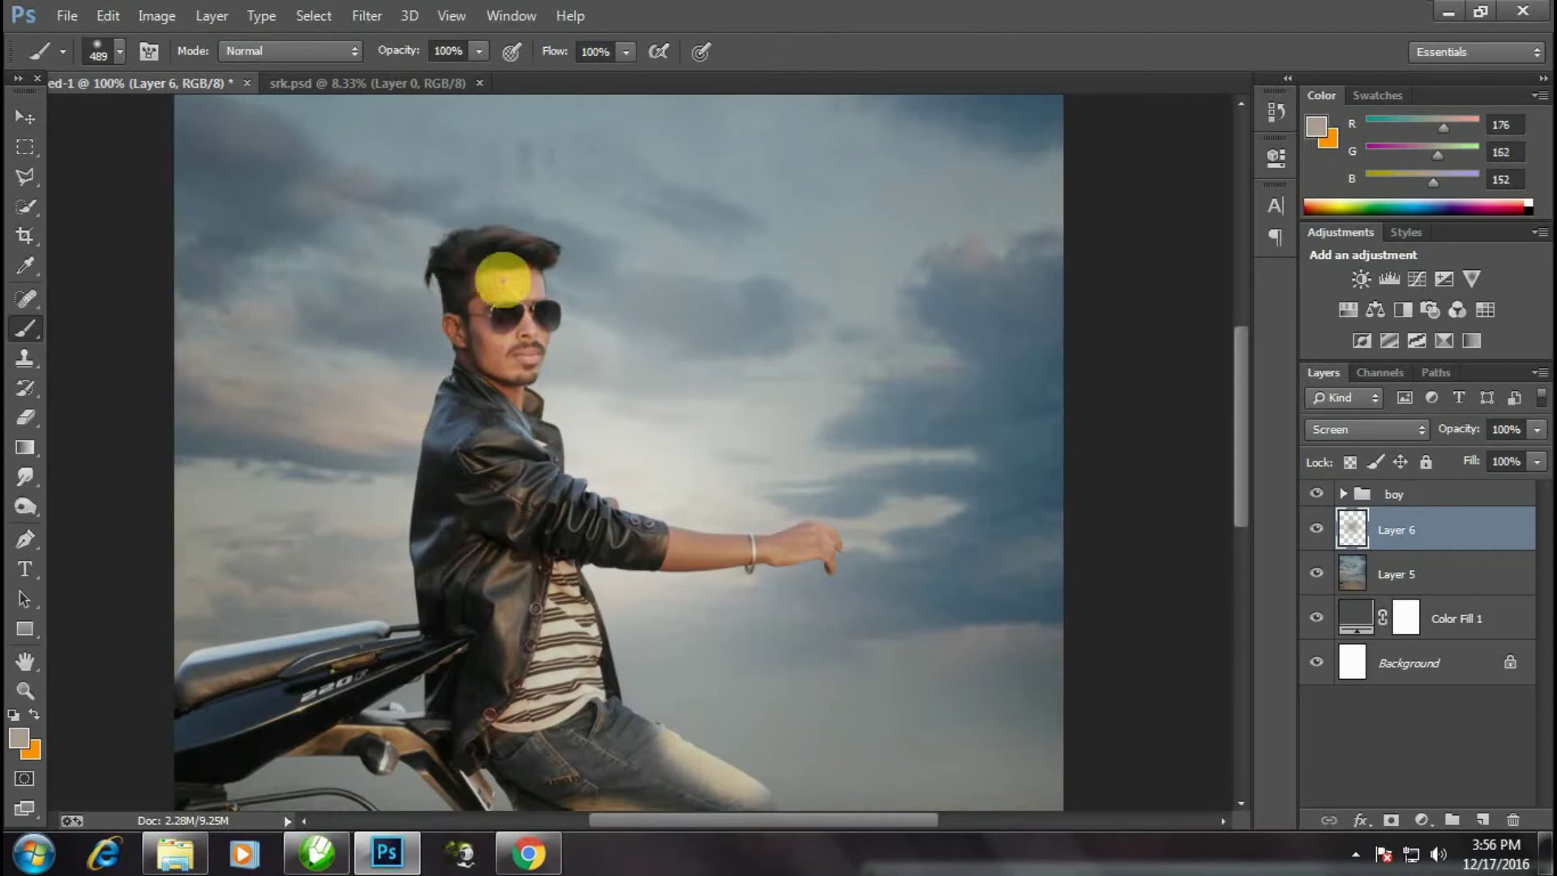
click(626, 52)
click(620, 53)
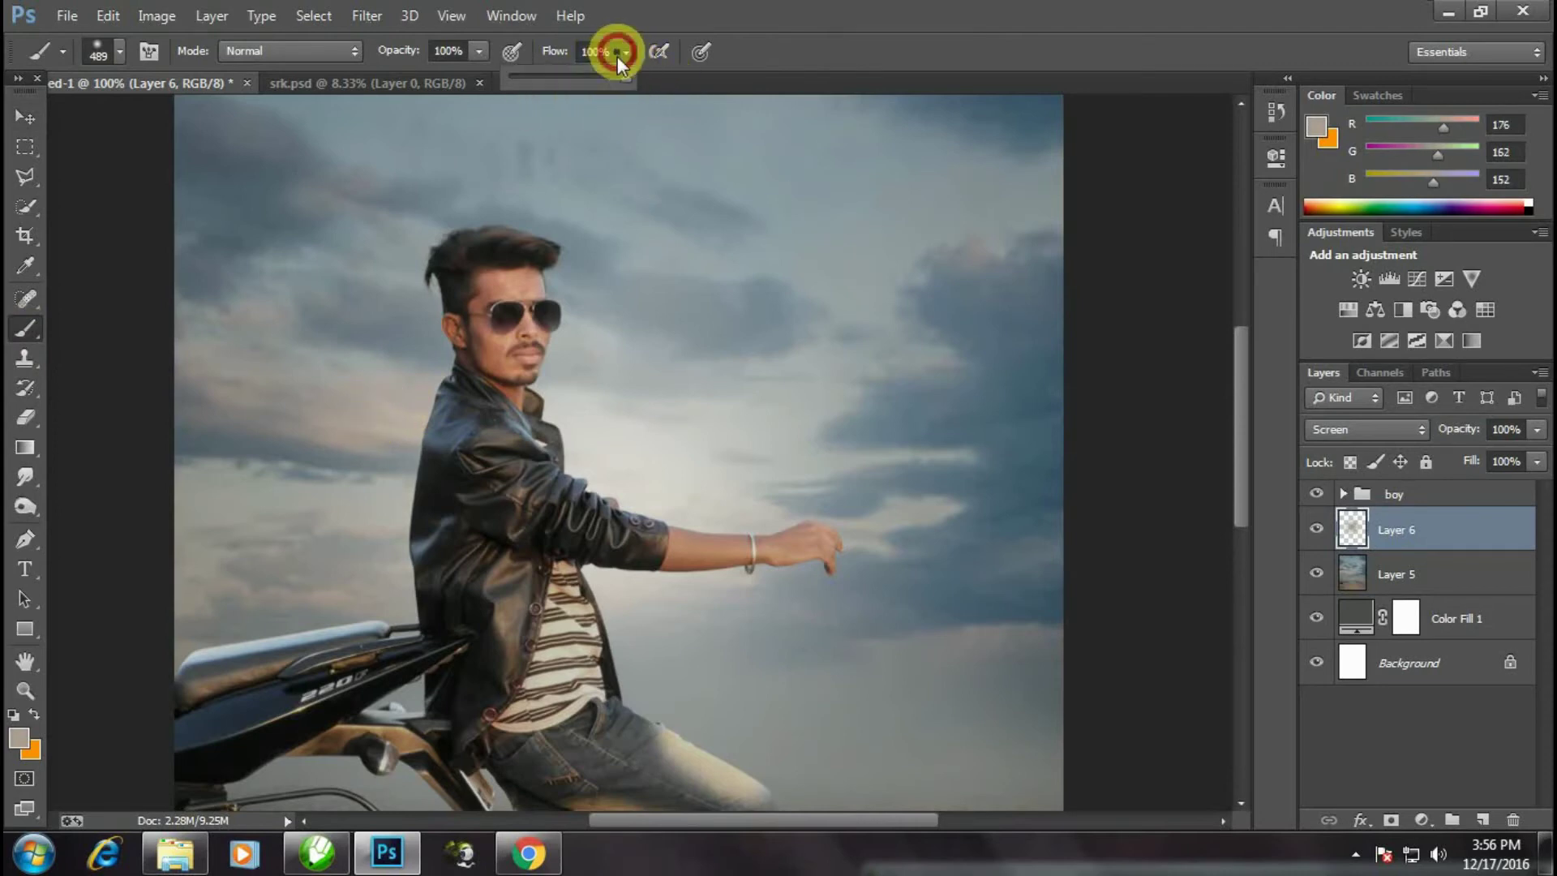
right_click(621, 359)
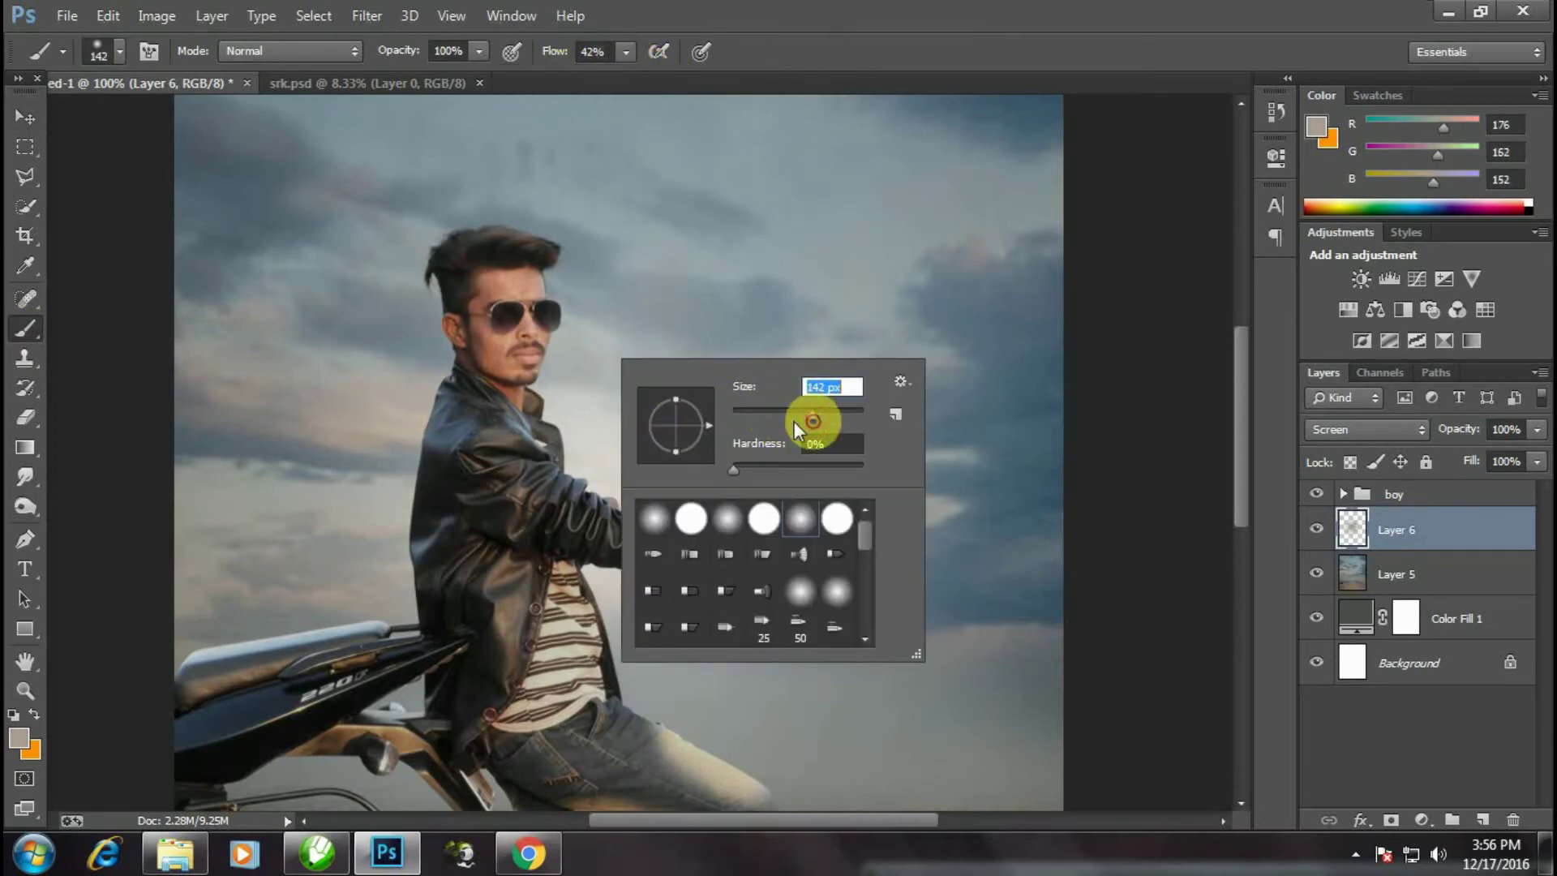
click(660, 333)
key(ctrl+plus)
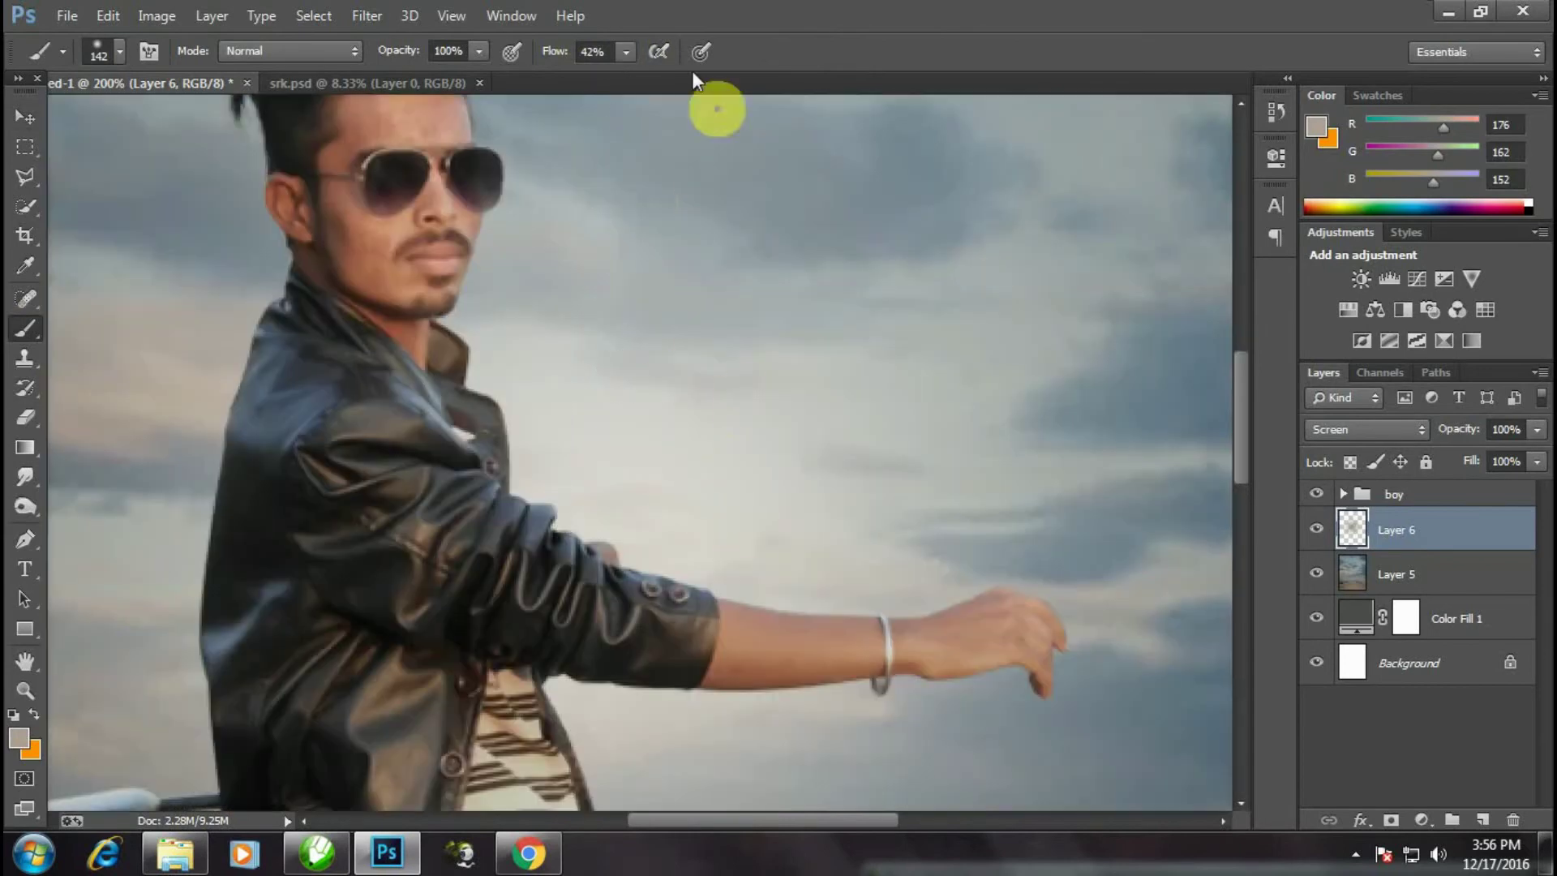
- Set the brush to 64% opacity and 80 px size
click(478, 50)
drag(487, 78, 439, 77)
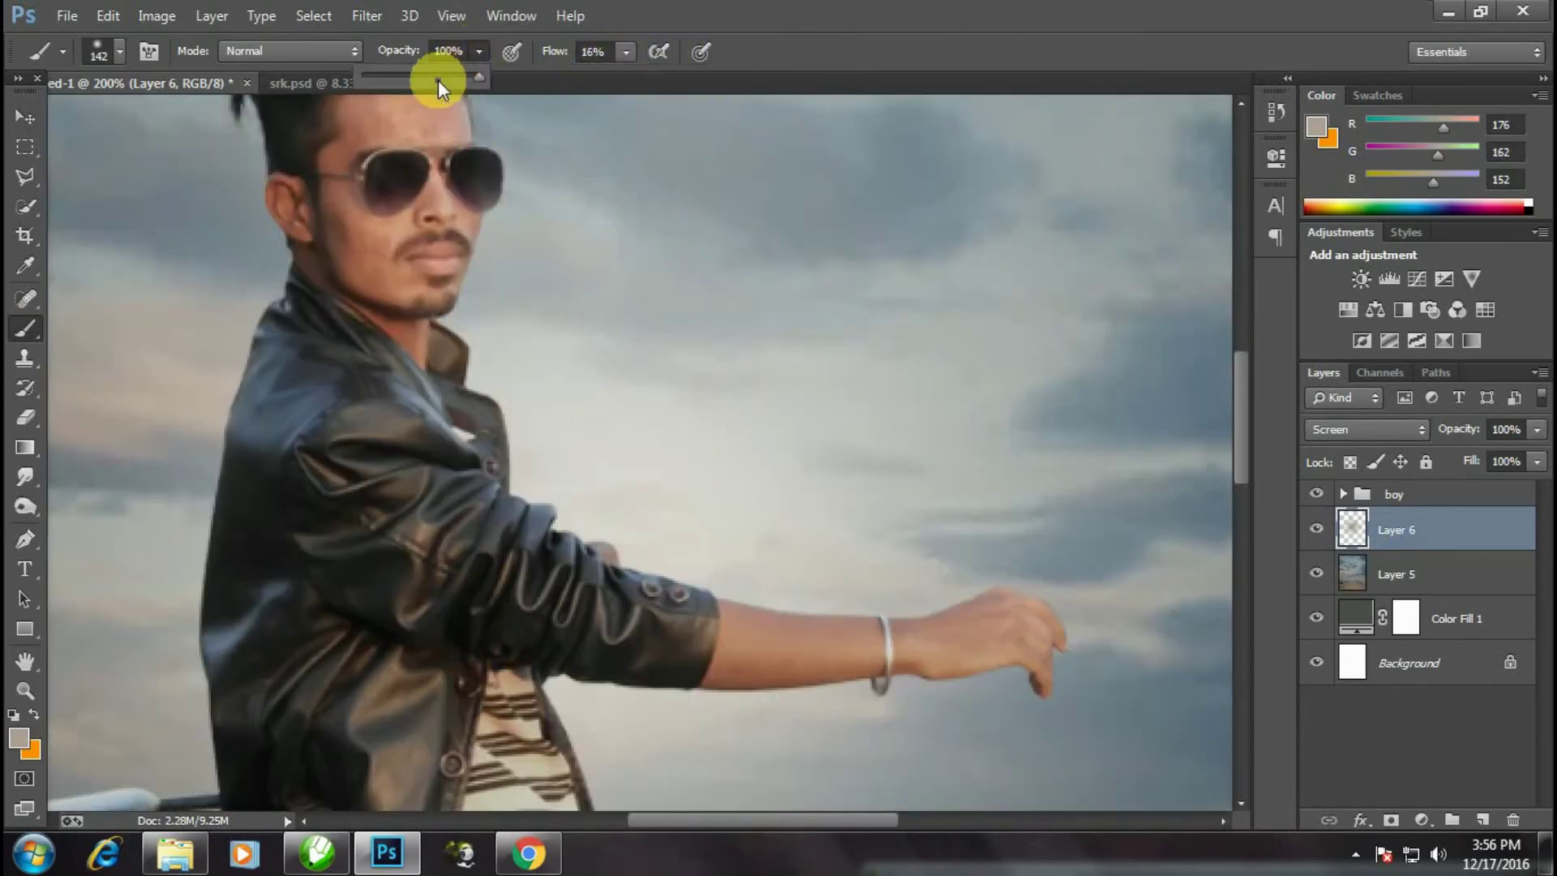
right_click(679, 510)
text(80)
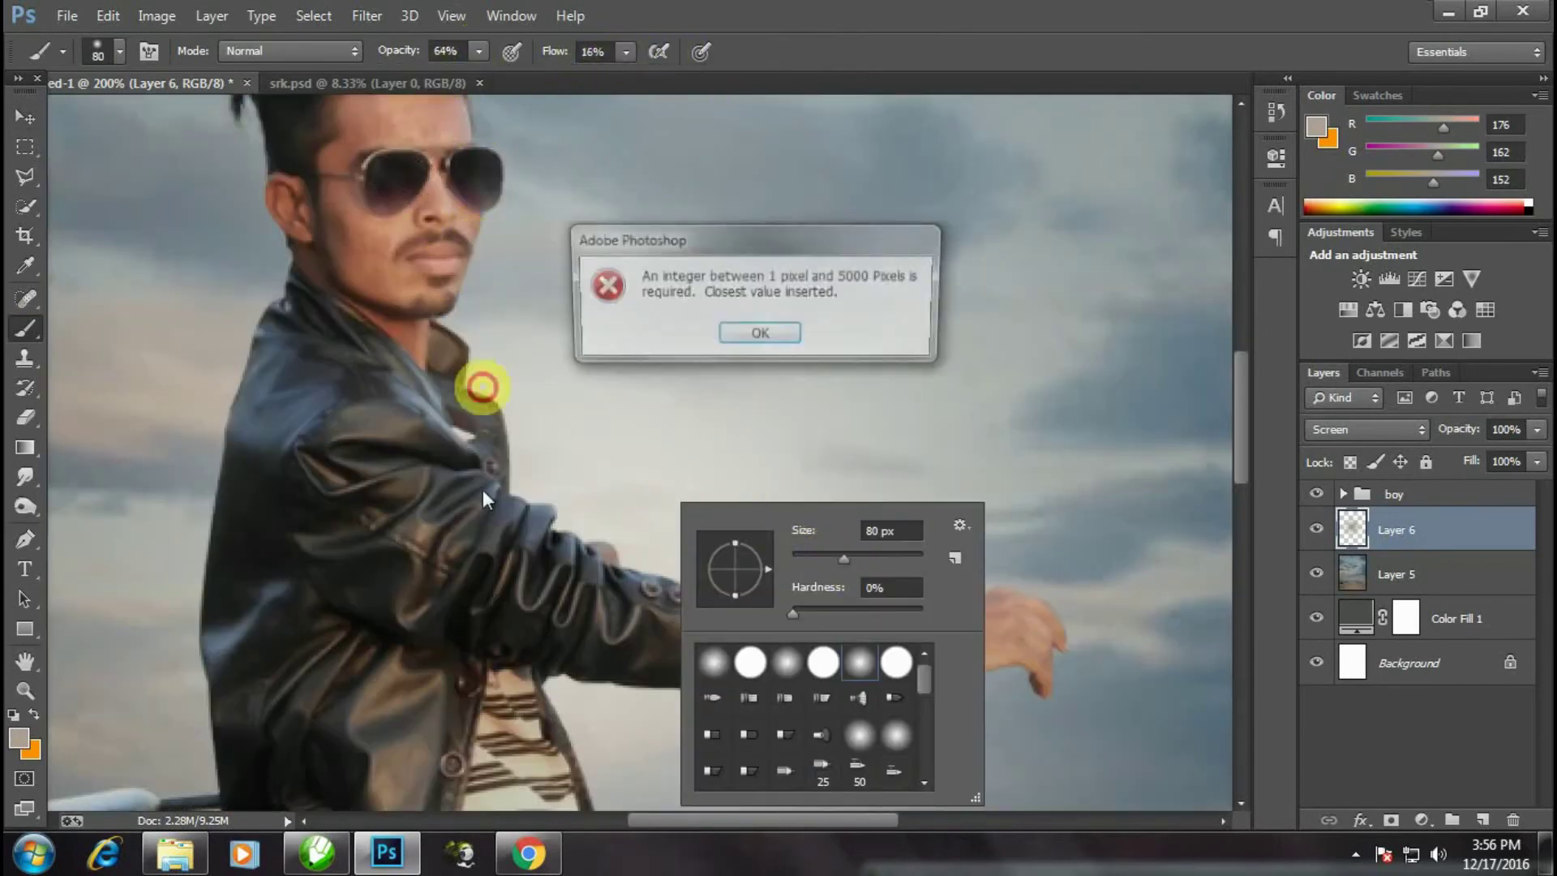
key(Return)
drag(657, 336, 688, 485)
- Add Layer 7 above Layer 6, paint a soft stroke near the glasses, set flow 34%
click(1483, 819)
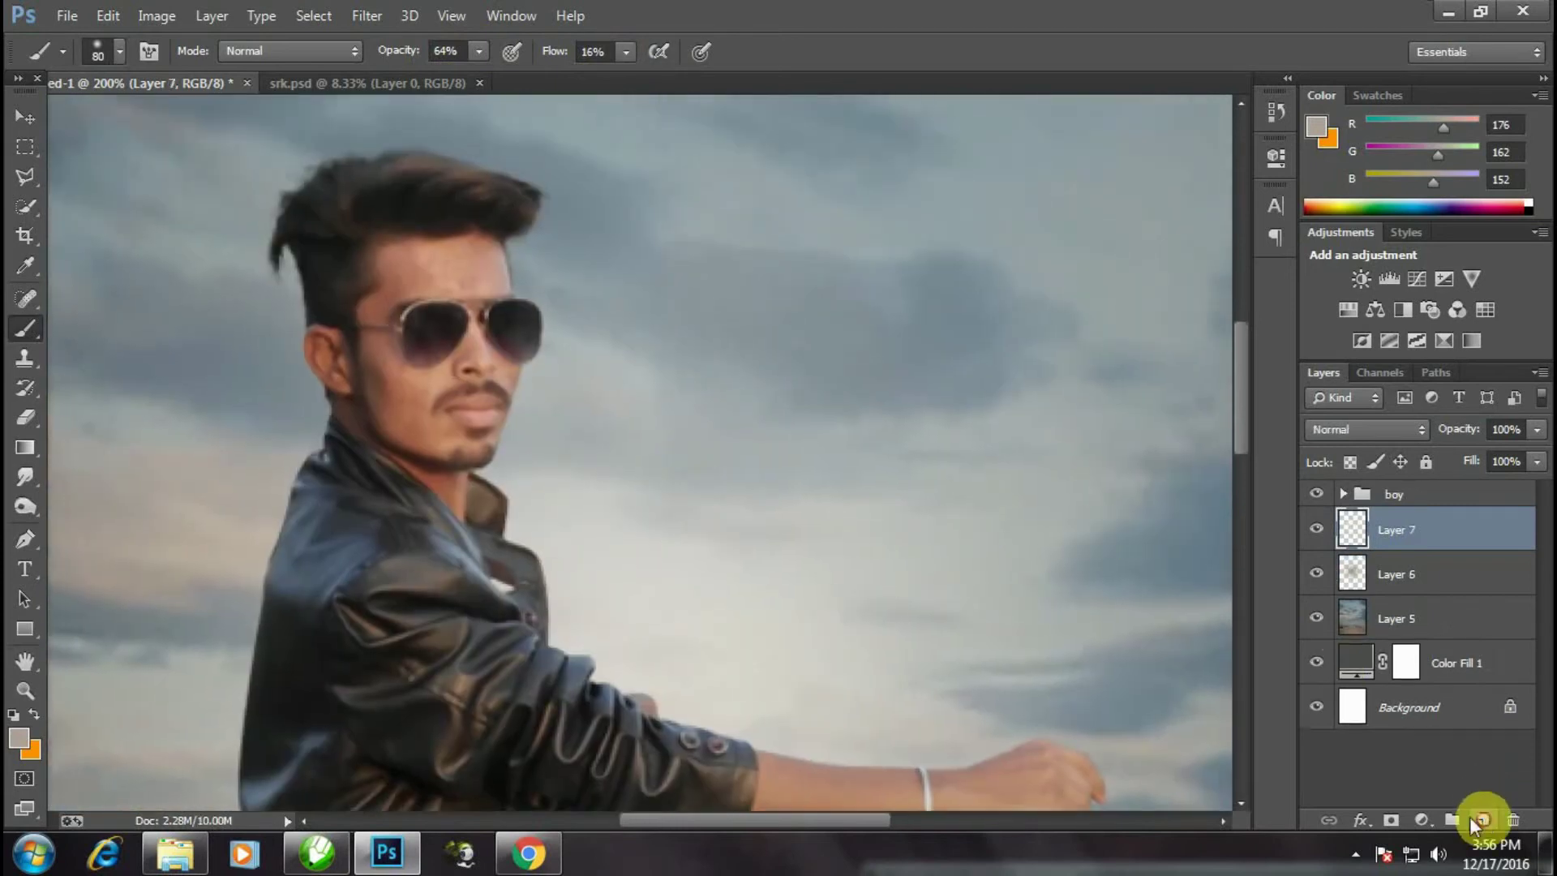
drag(514, 324, 470, 324)
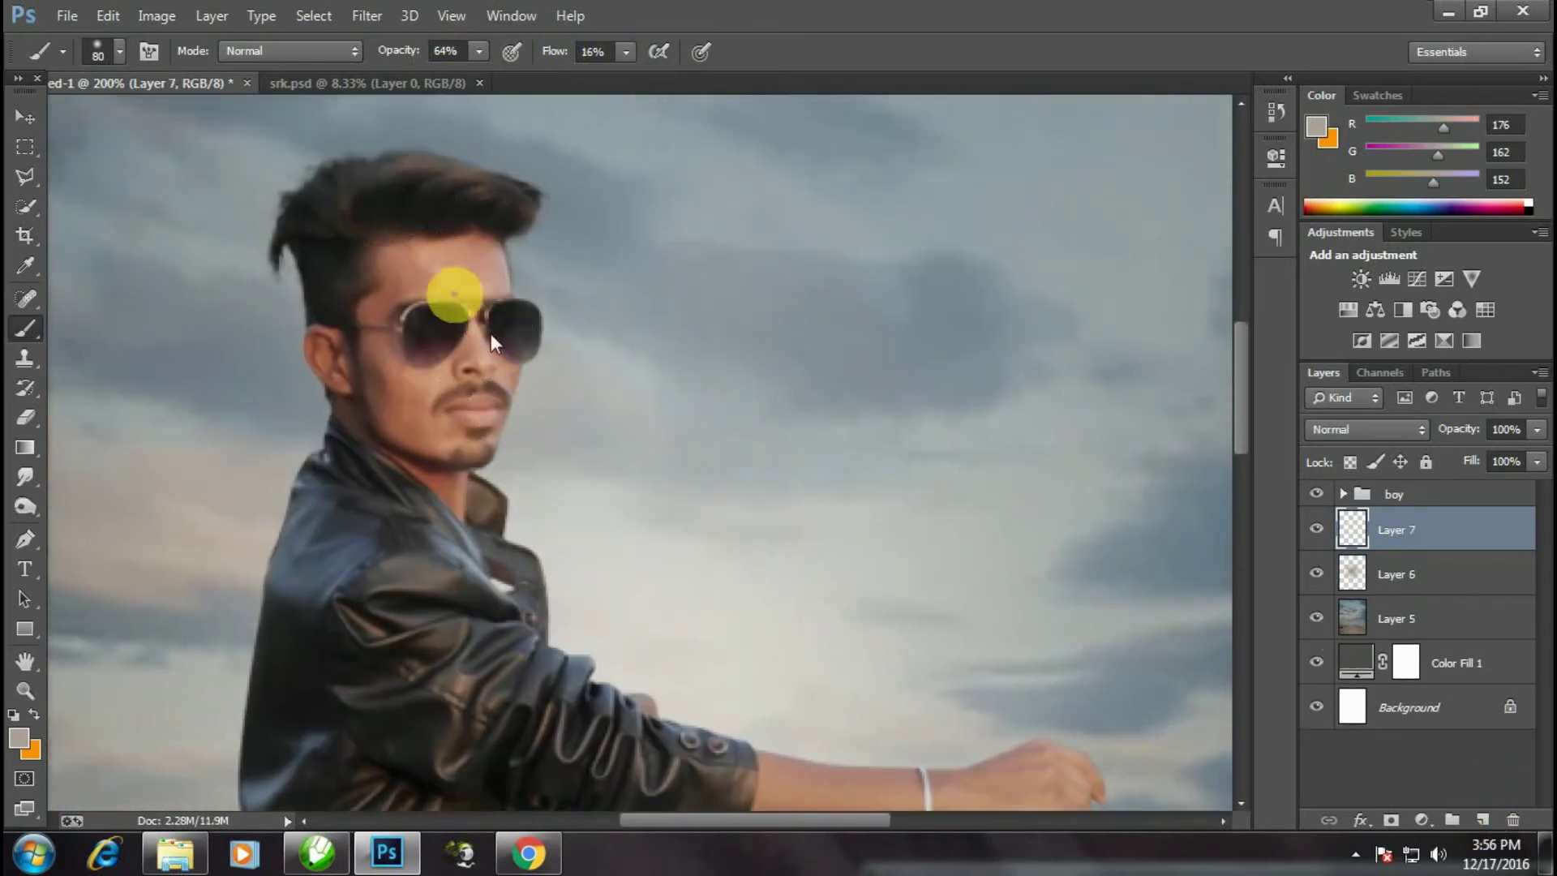
mouse_move(515, 583)
mouse_down()
mouse_move(441, 368)
mouse_move(373, 417)
mouse_up()
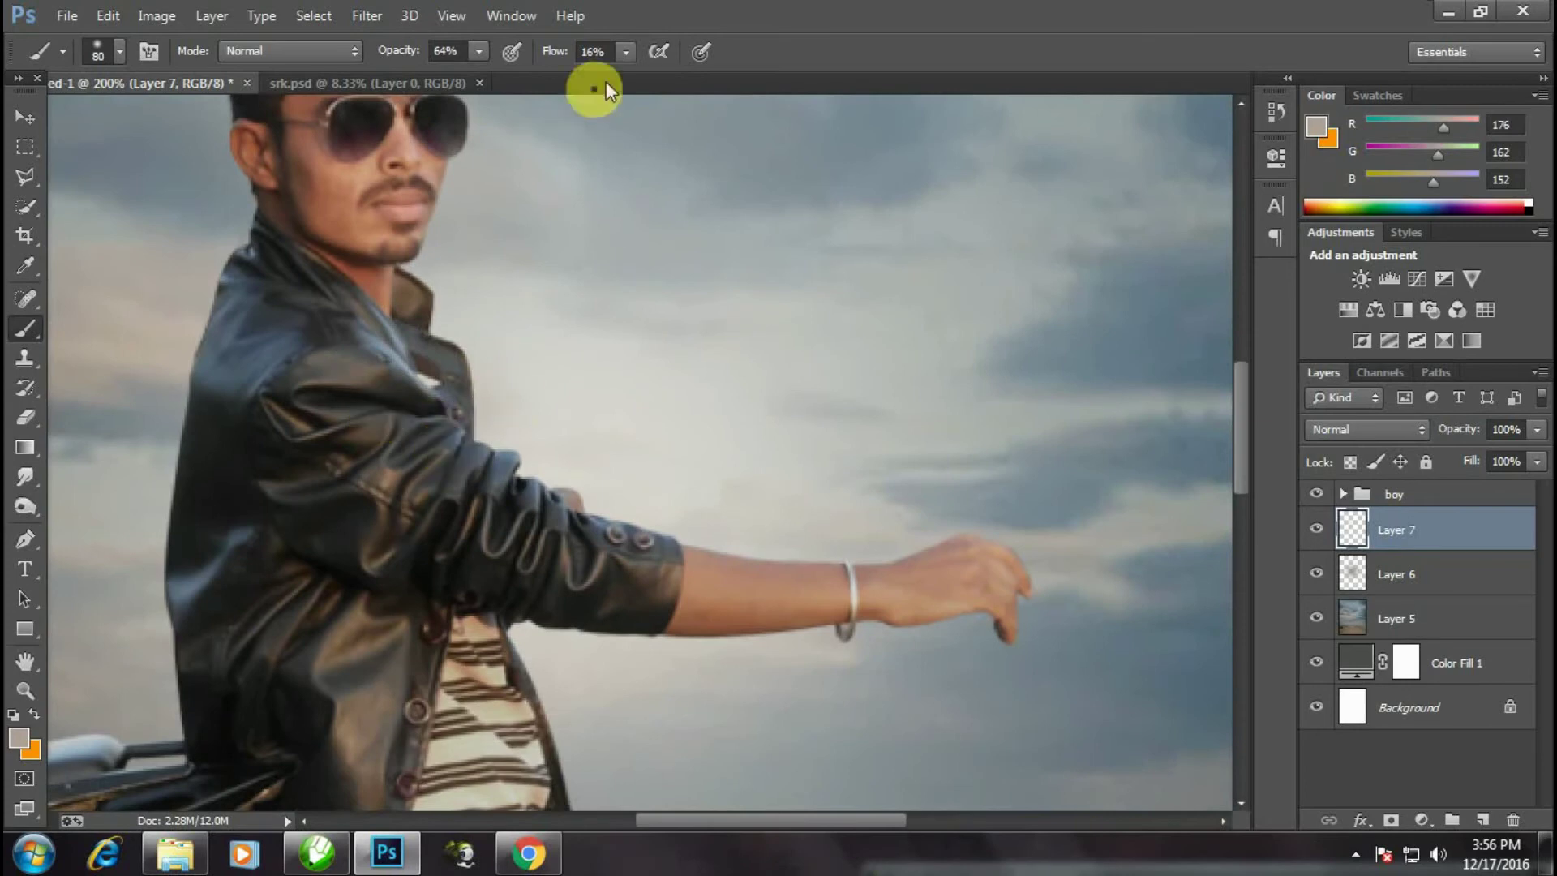
drag(645, 76, 650, 76)
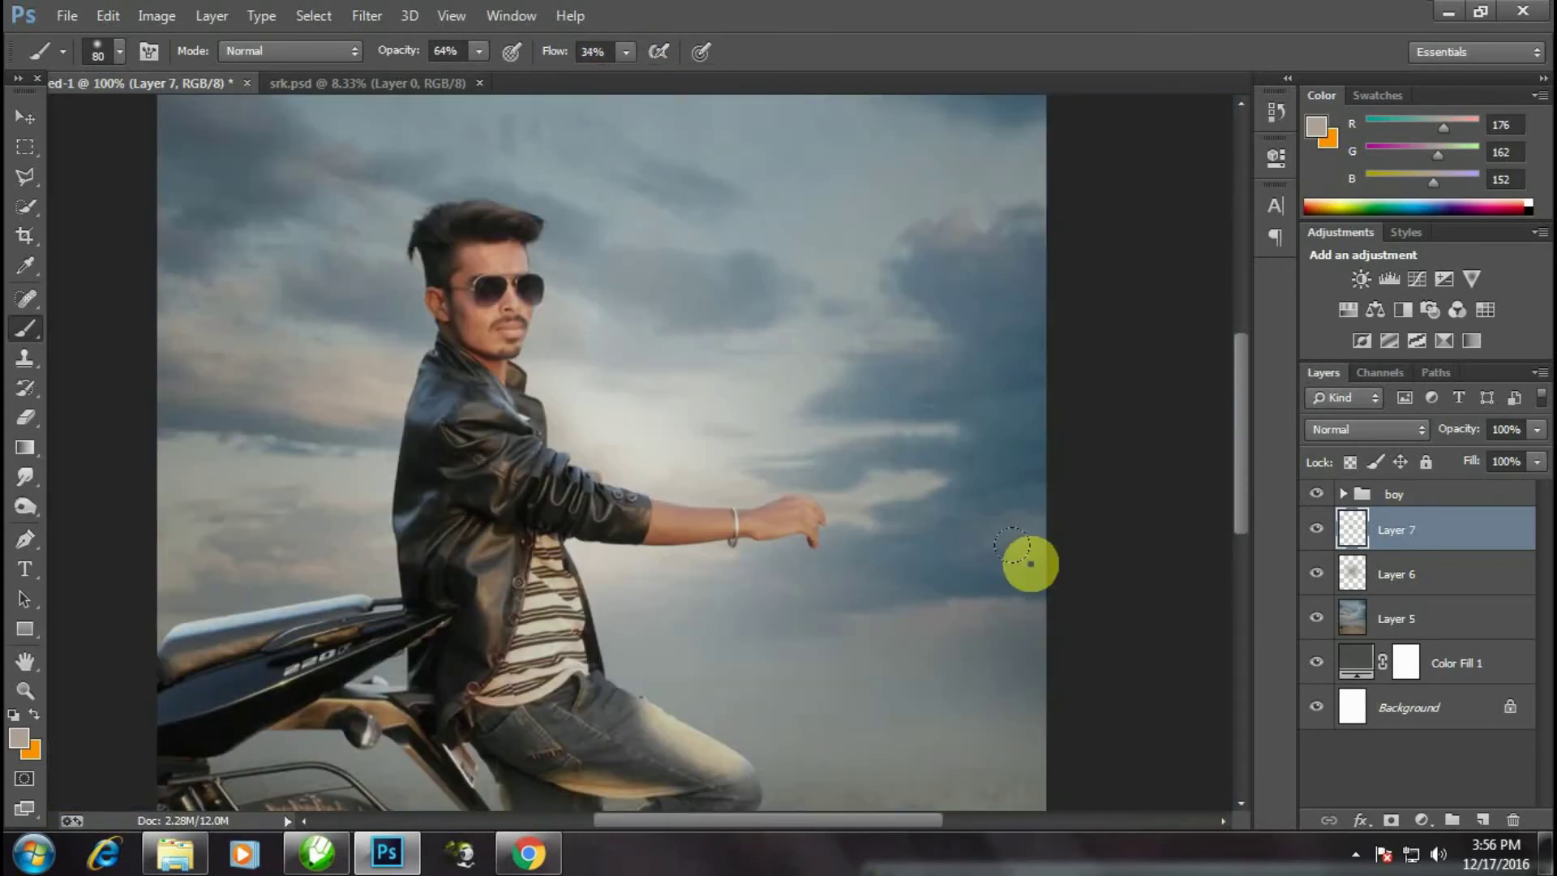
key(ctrl+minus)
- Enlarge the brush to 198 px and raise its flow to 100%
click(25, 118)
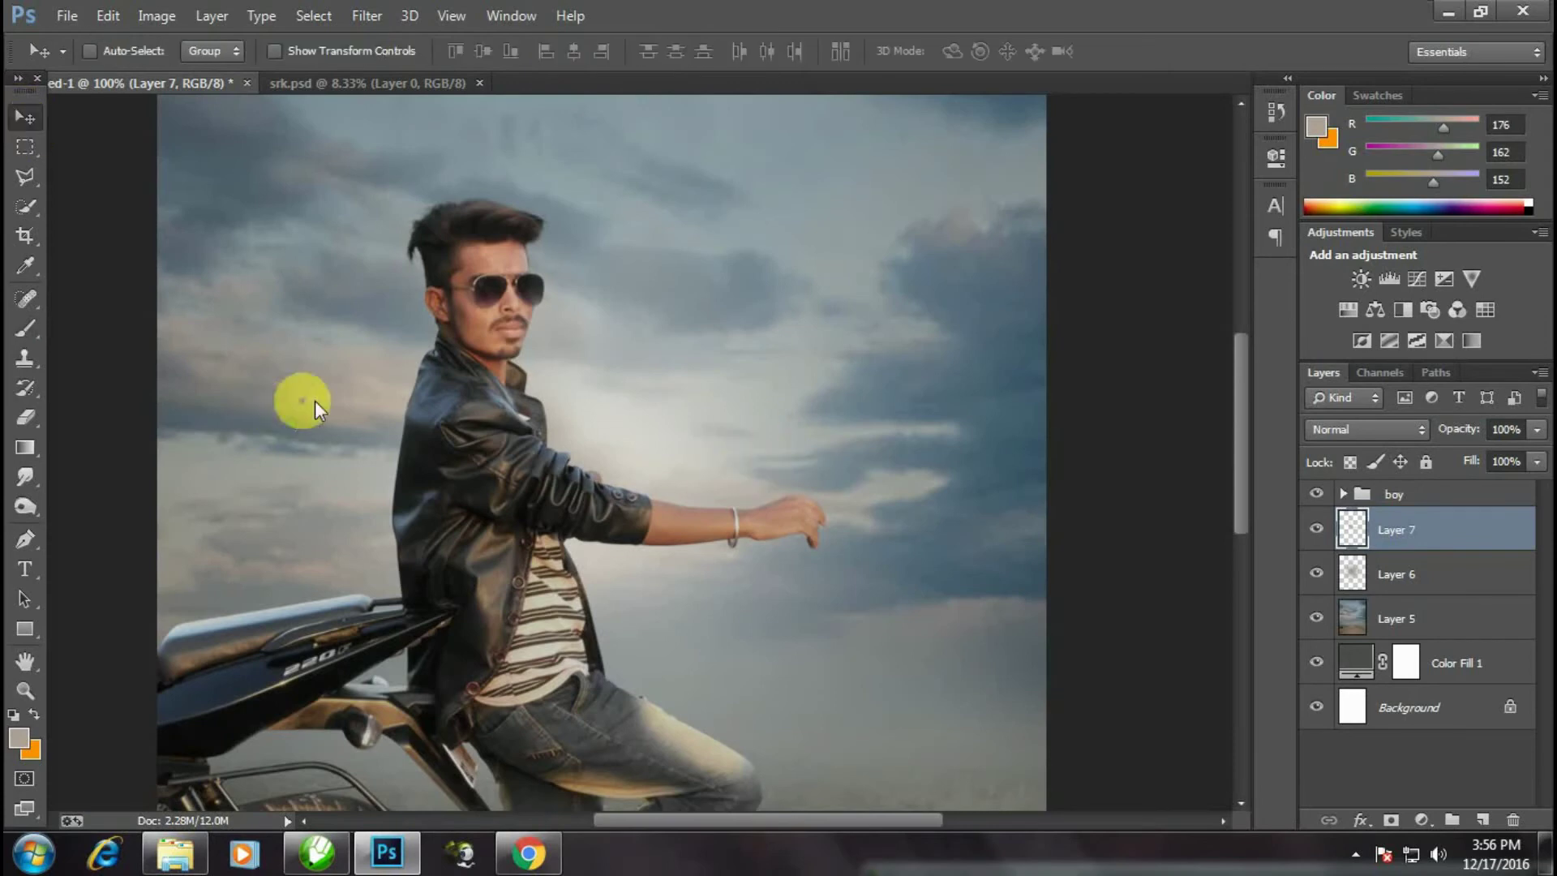
key(b)
right_click(552, 391)
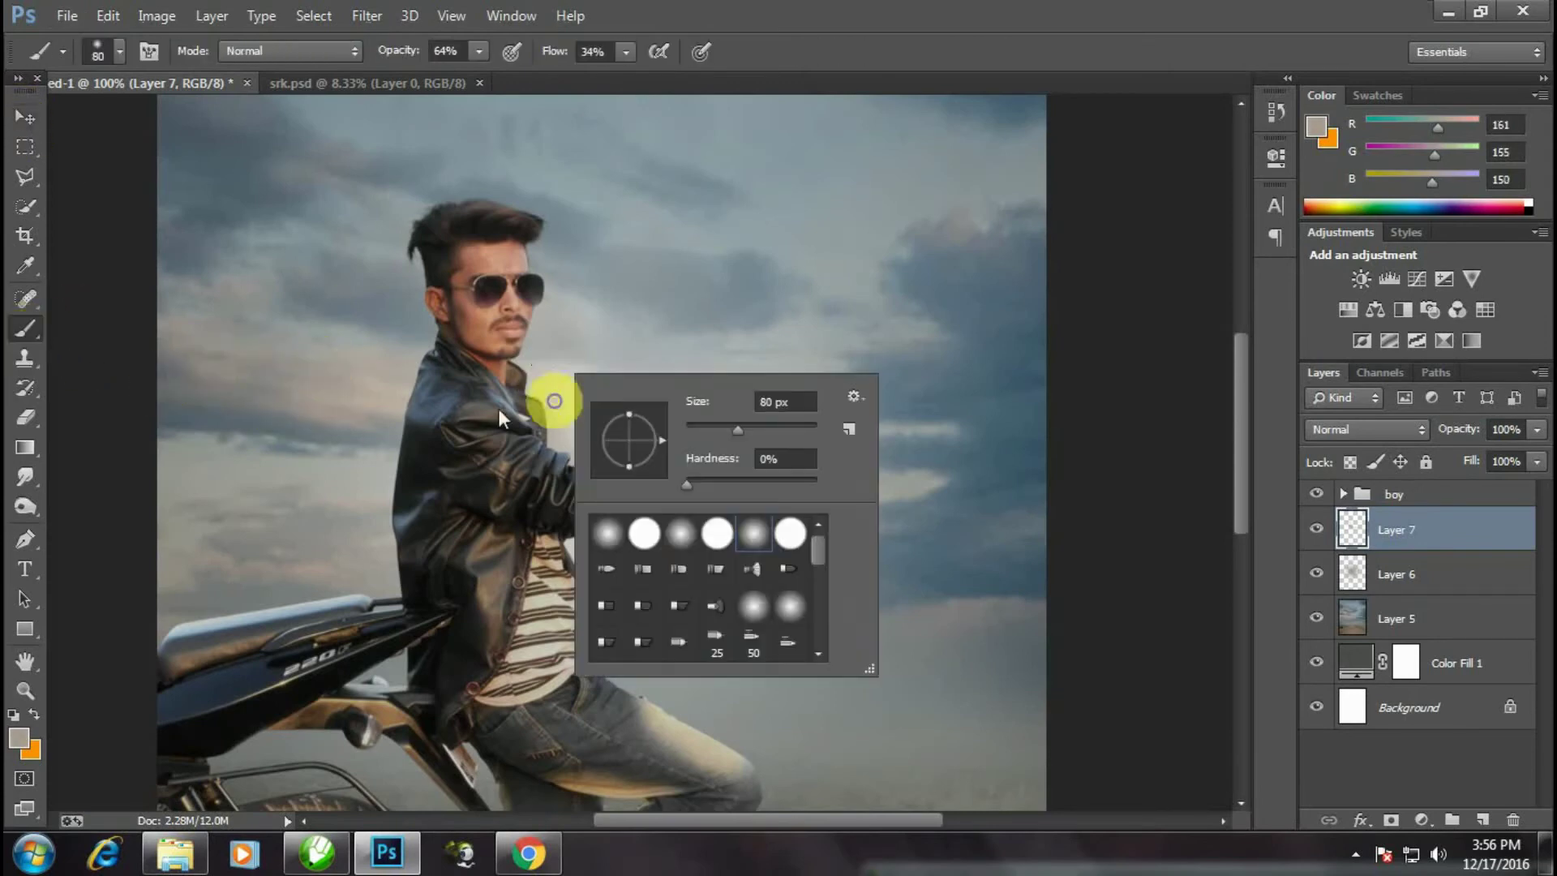
alt+click(349, 375)
right_click(656, 433)
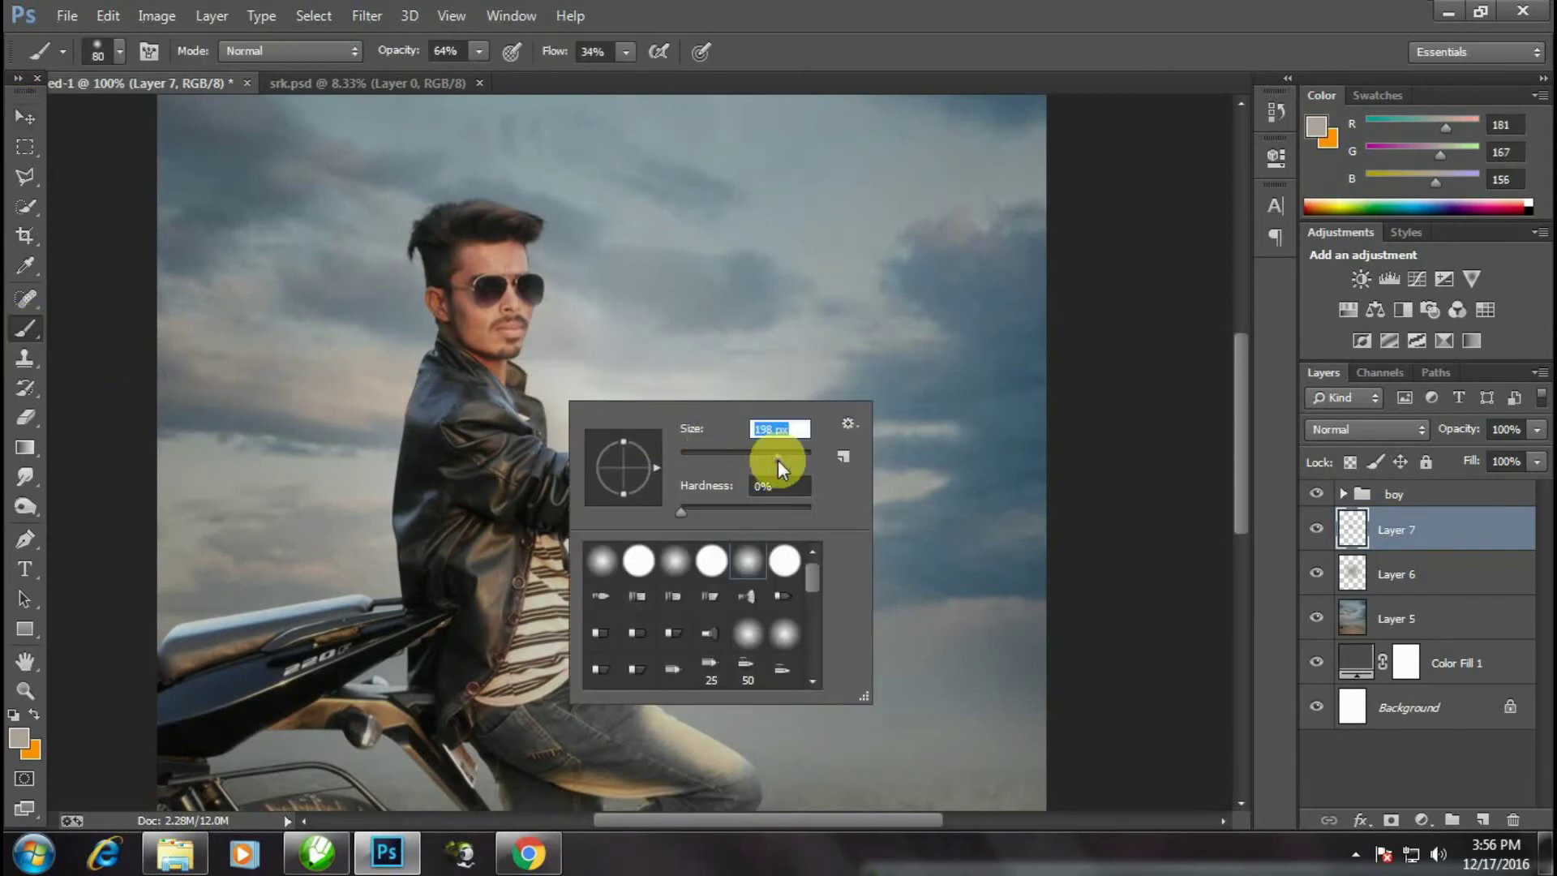
click(608, 365)
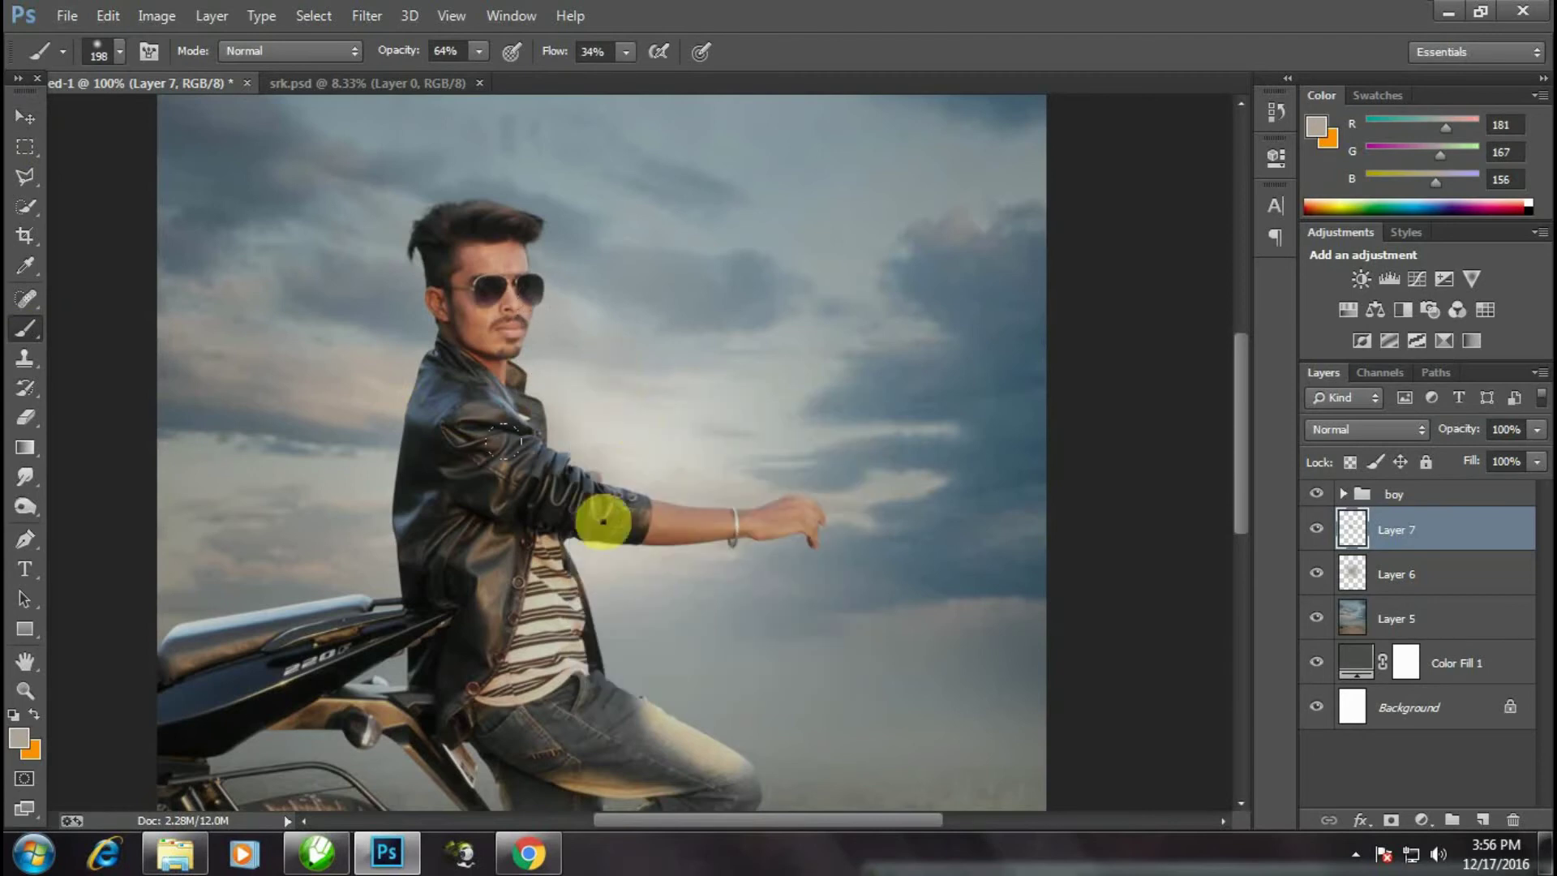
click(626, 51)
drag(634, 81, 857, 89)
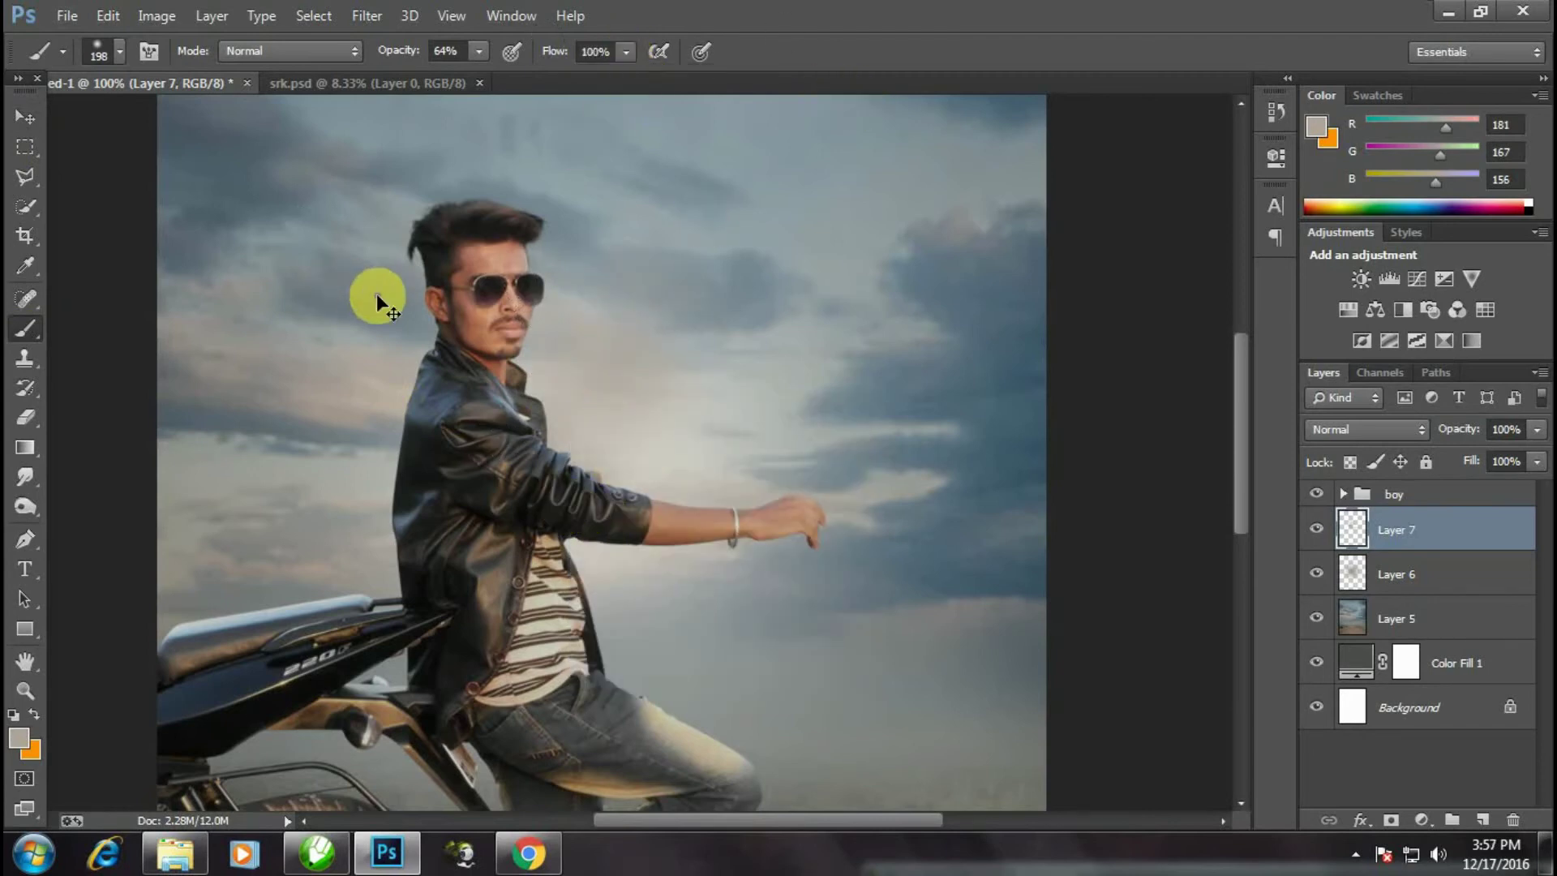
- Paint a trial warm glow at 100% opacity beside the head, then undo it
click(606, 412)
drag(382, 389, 270, 369)
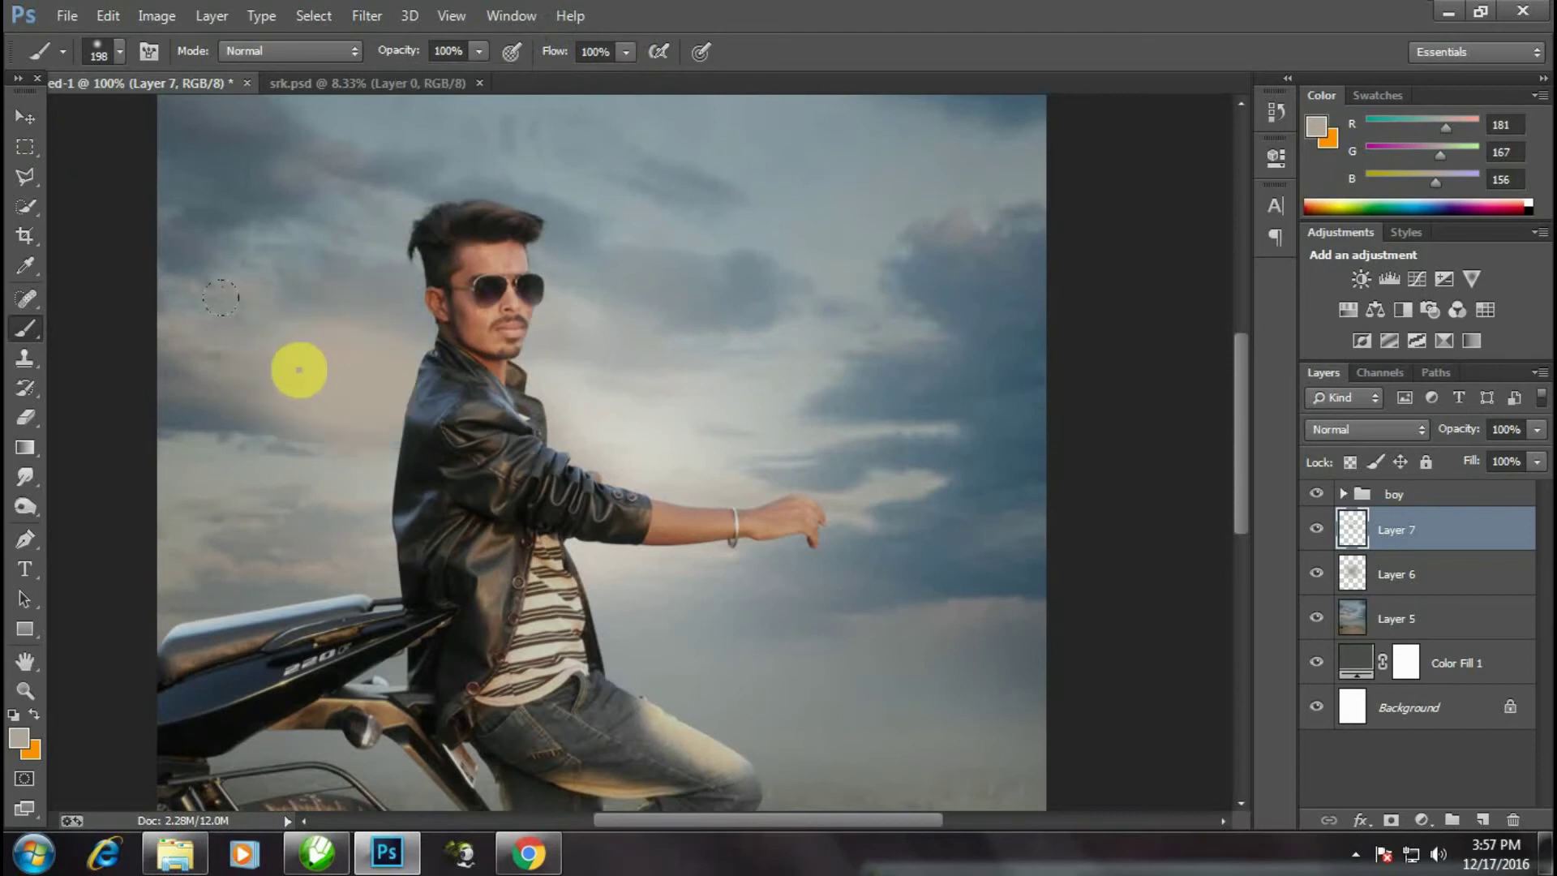
click(409, 406)
key(ctrl+z)
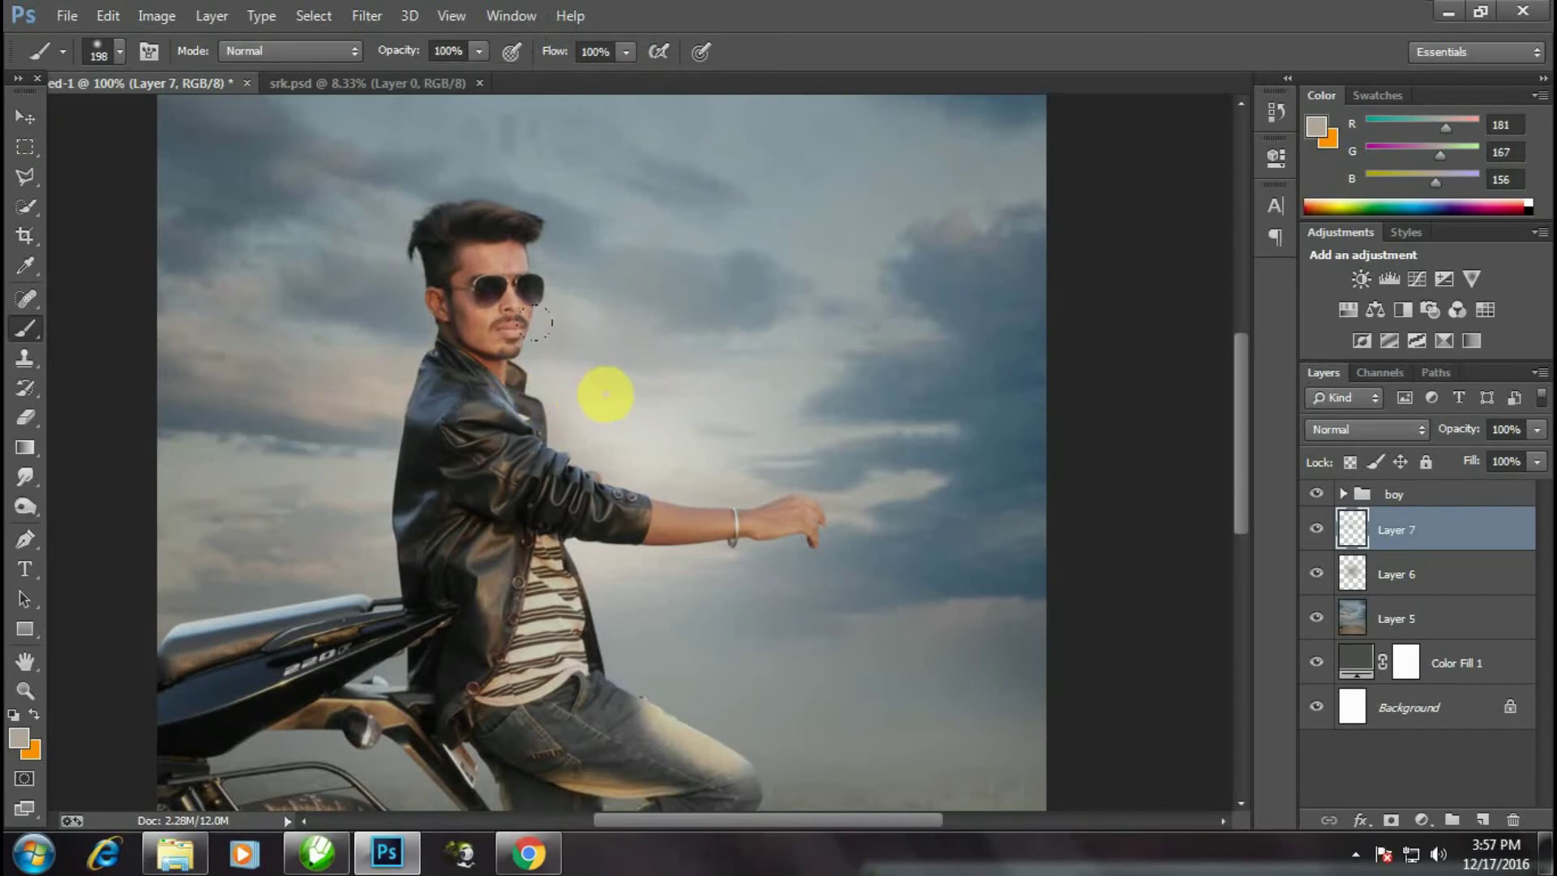
- Set Layer 7 to Screen blending and the brush flow to 19%
click(1350, 429)
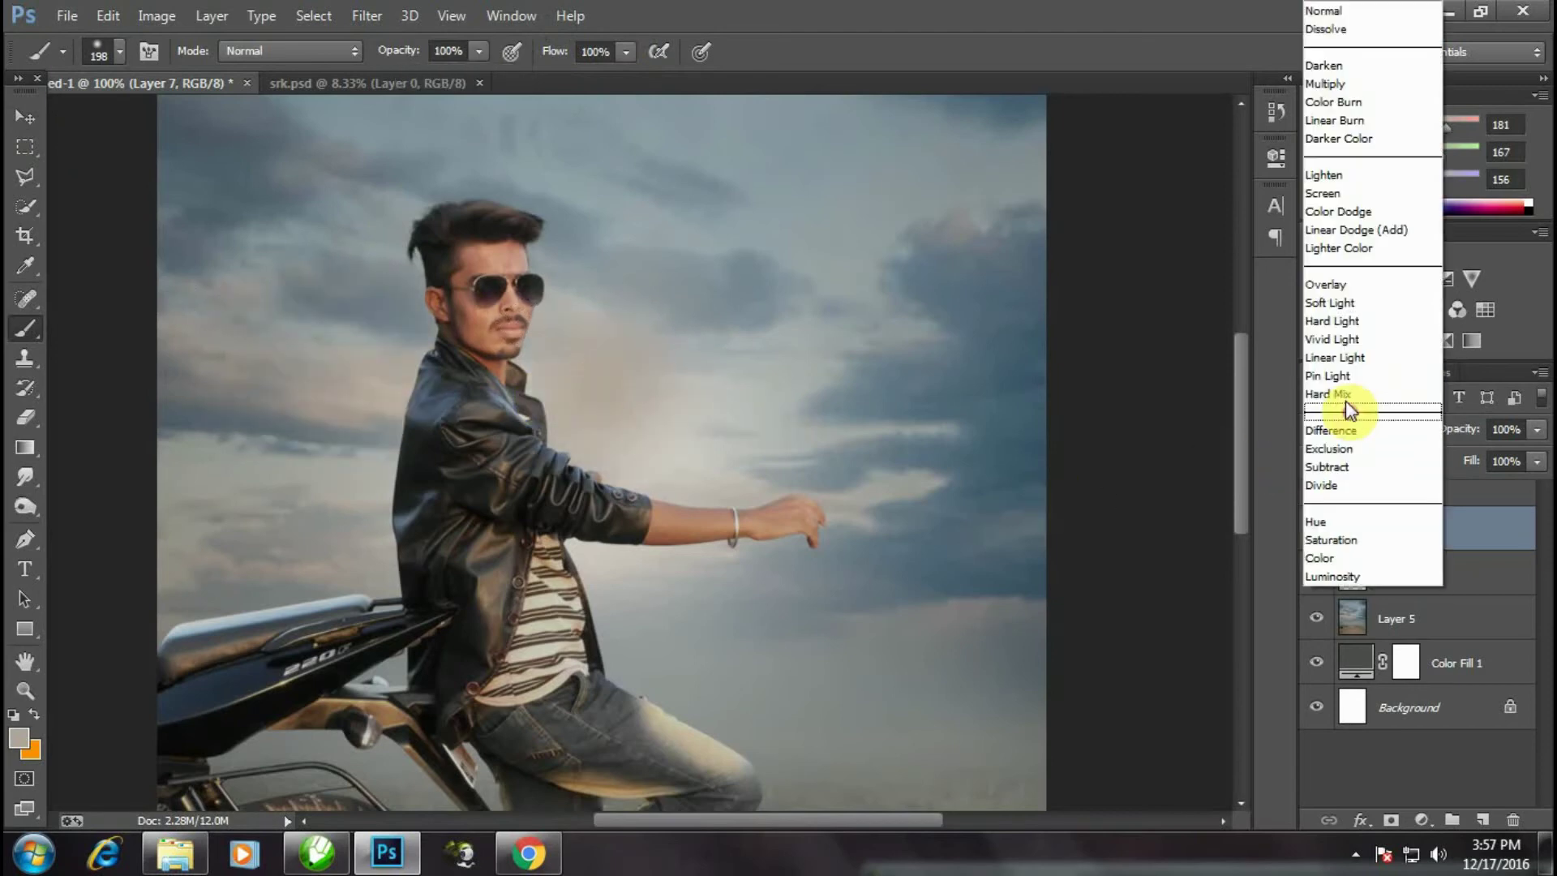
click(1326, 193)
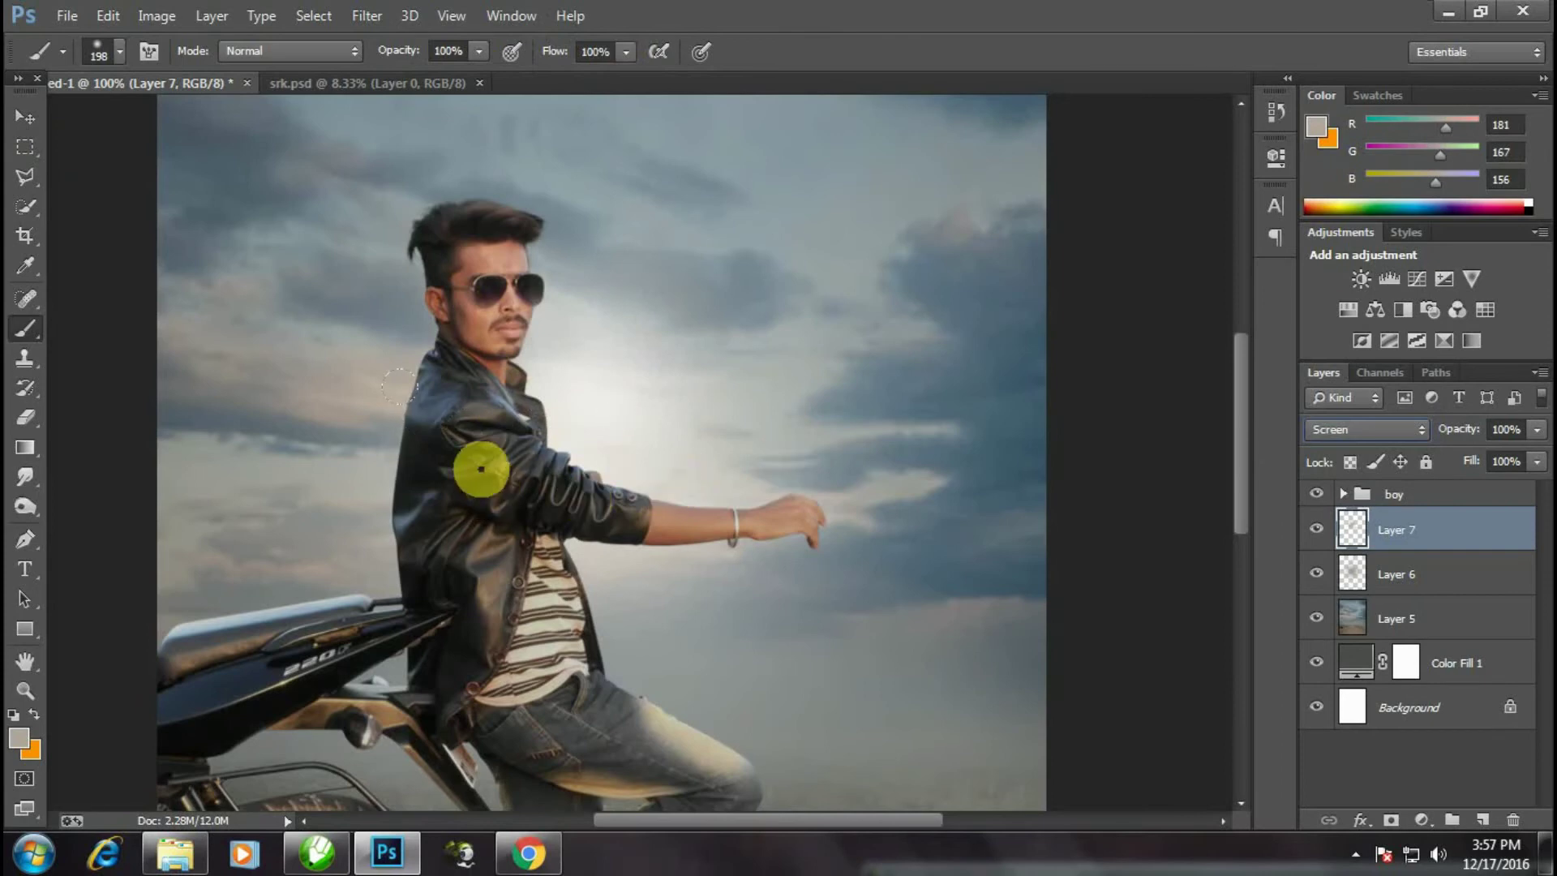
click(624, 52)
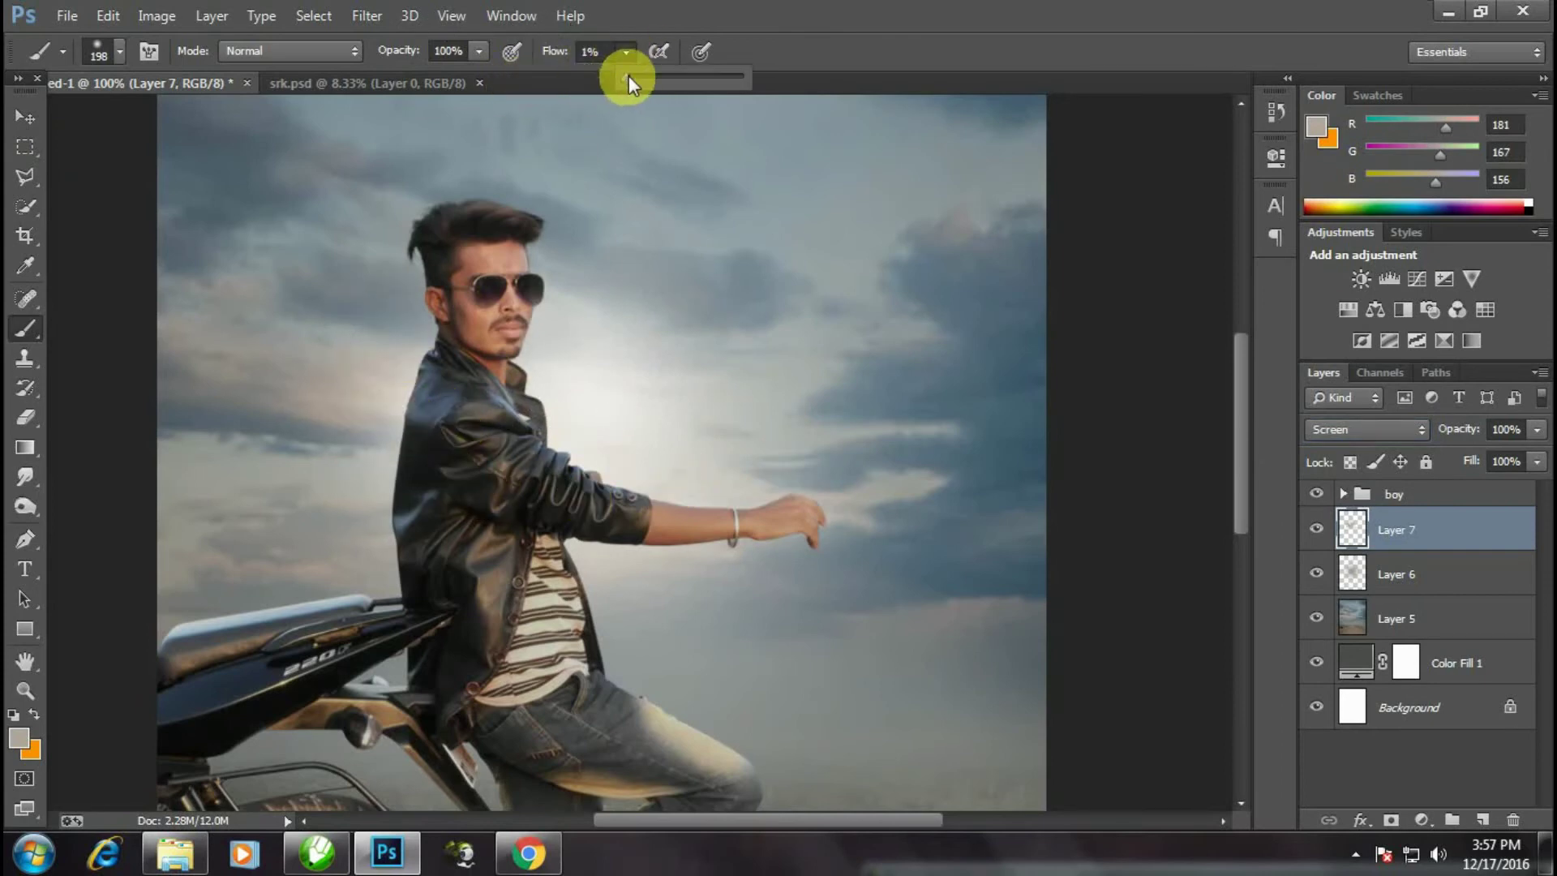
click(379, 410)
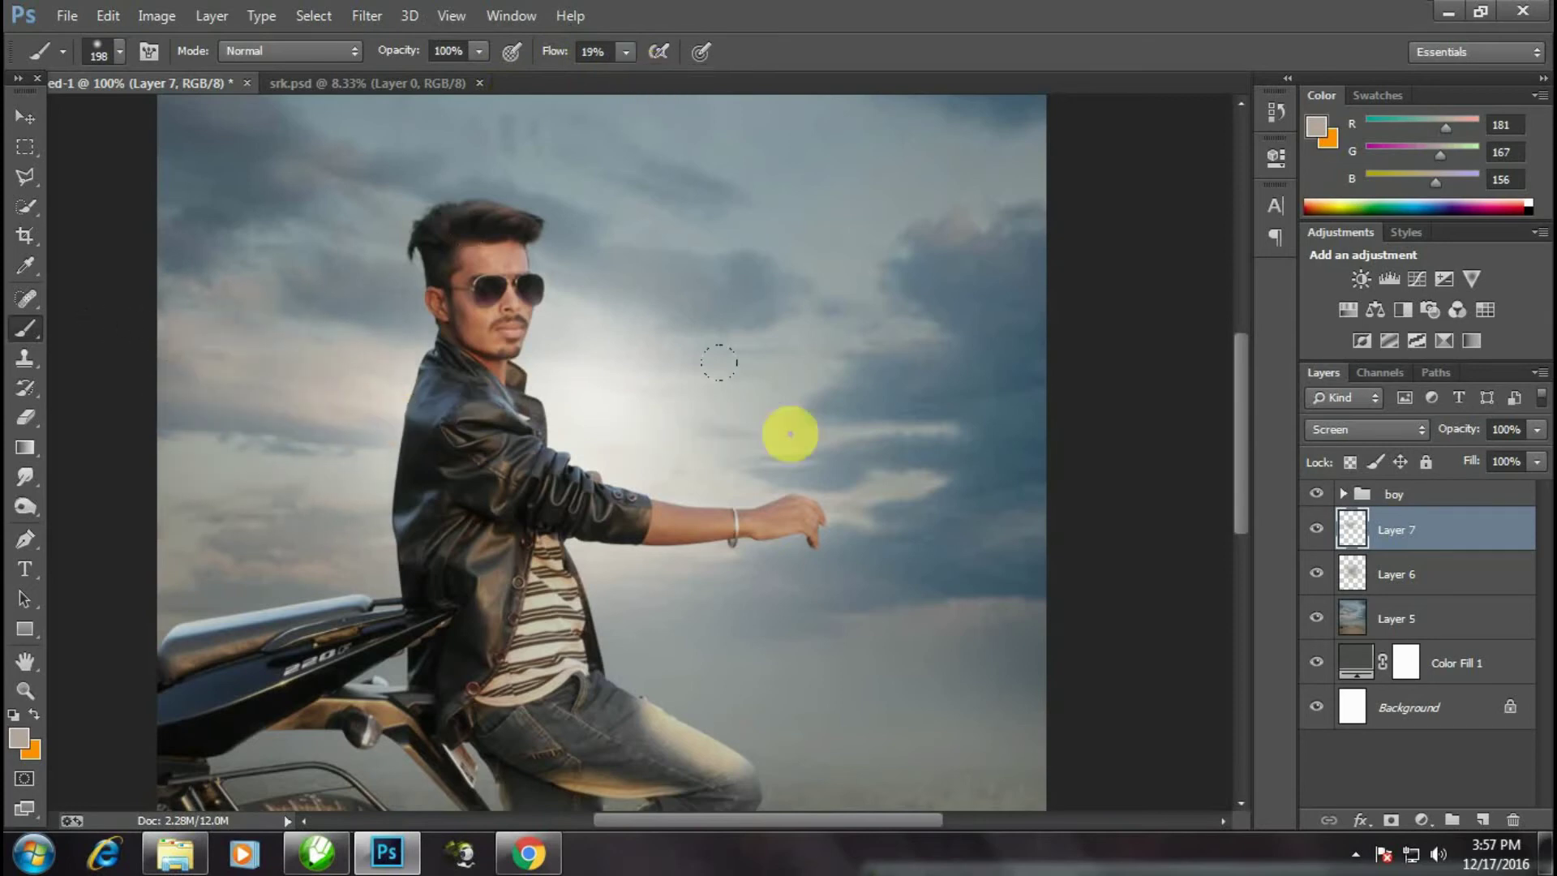
- Brighten the dark clouds right of the hand and lightly the bike and road
drag(849, 538, 1008, 591)
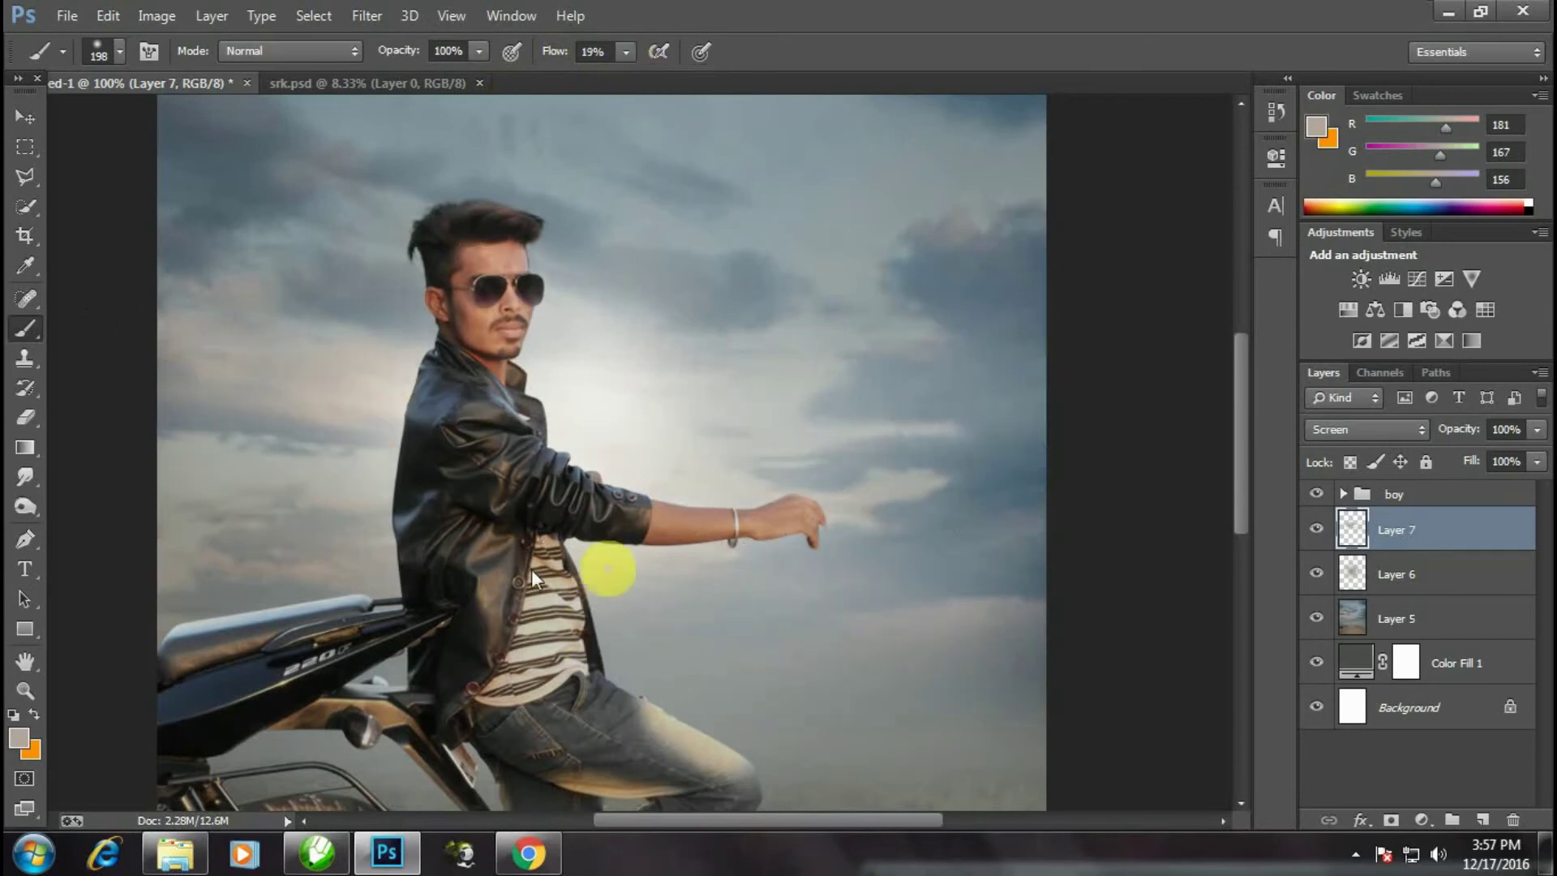
scroll(301, 557, down, 4)
scroll(514, 358, down, 2)
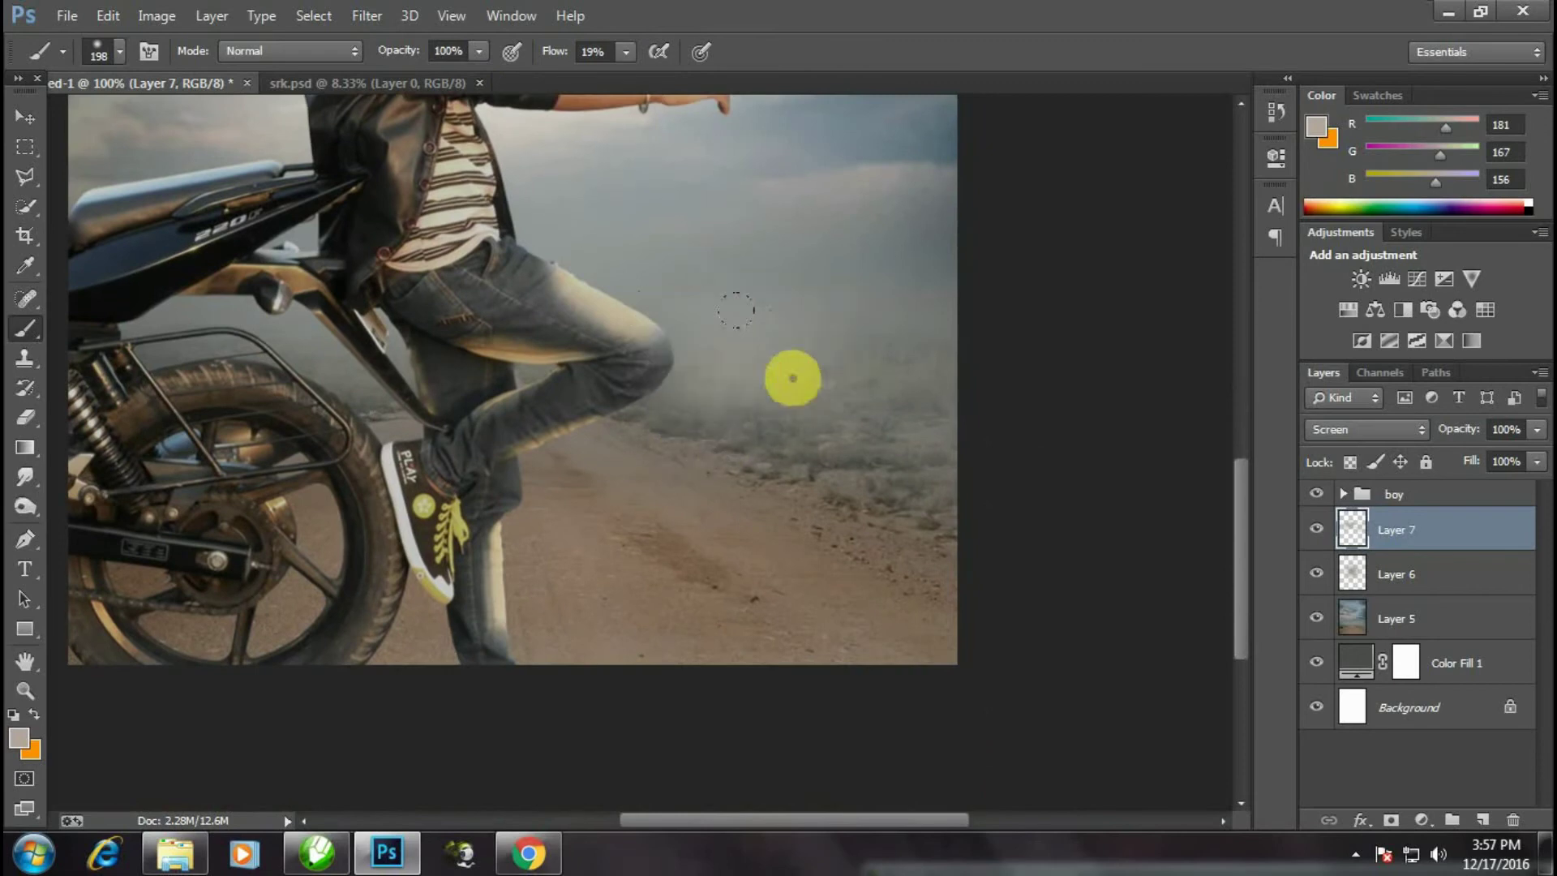
drag(479, 444, 253, 473)
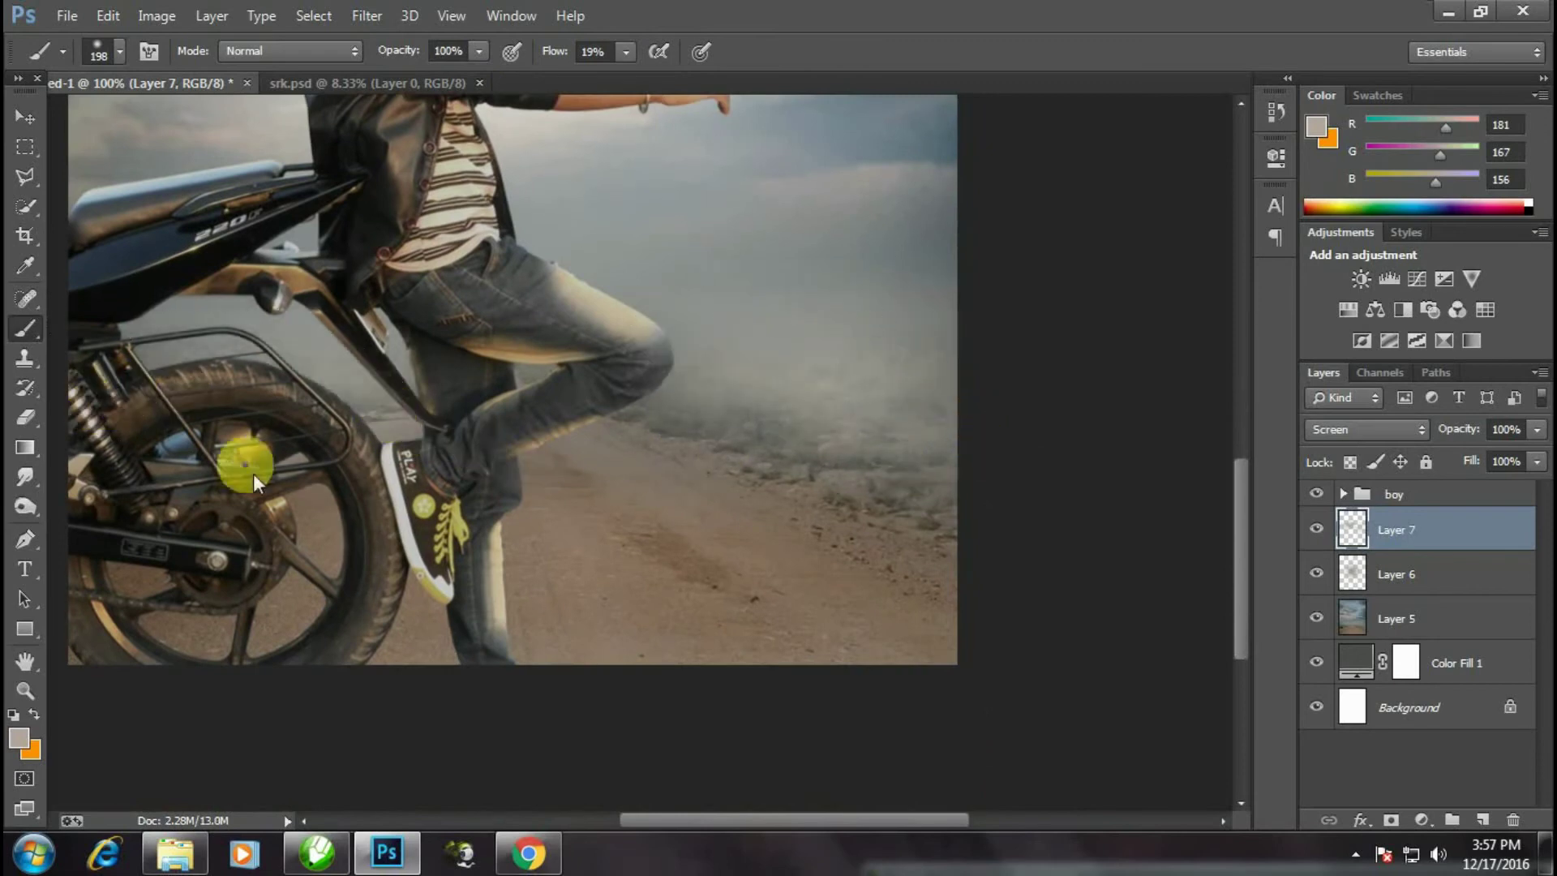
drag(627, 511, 659, 528)
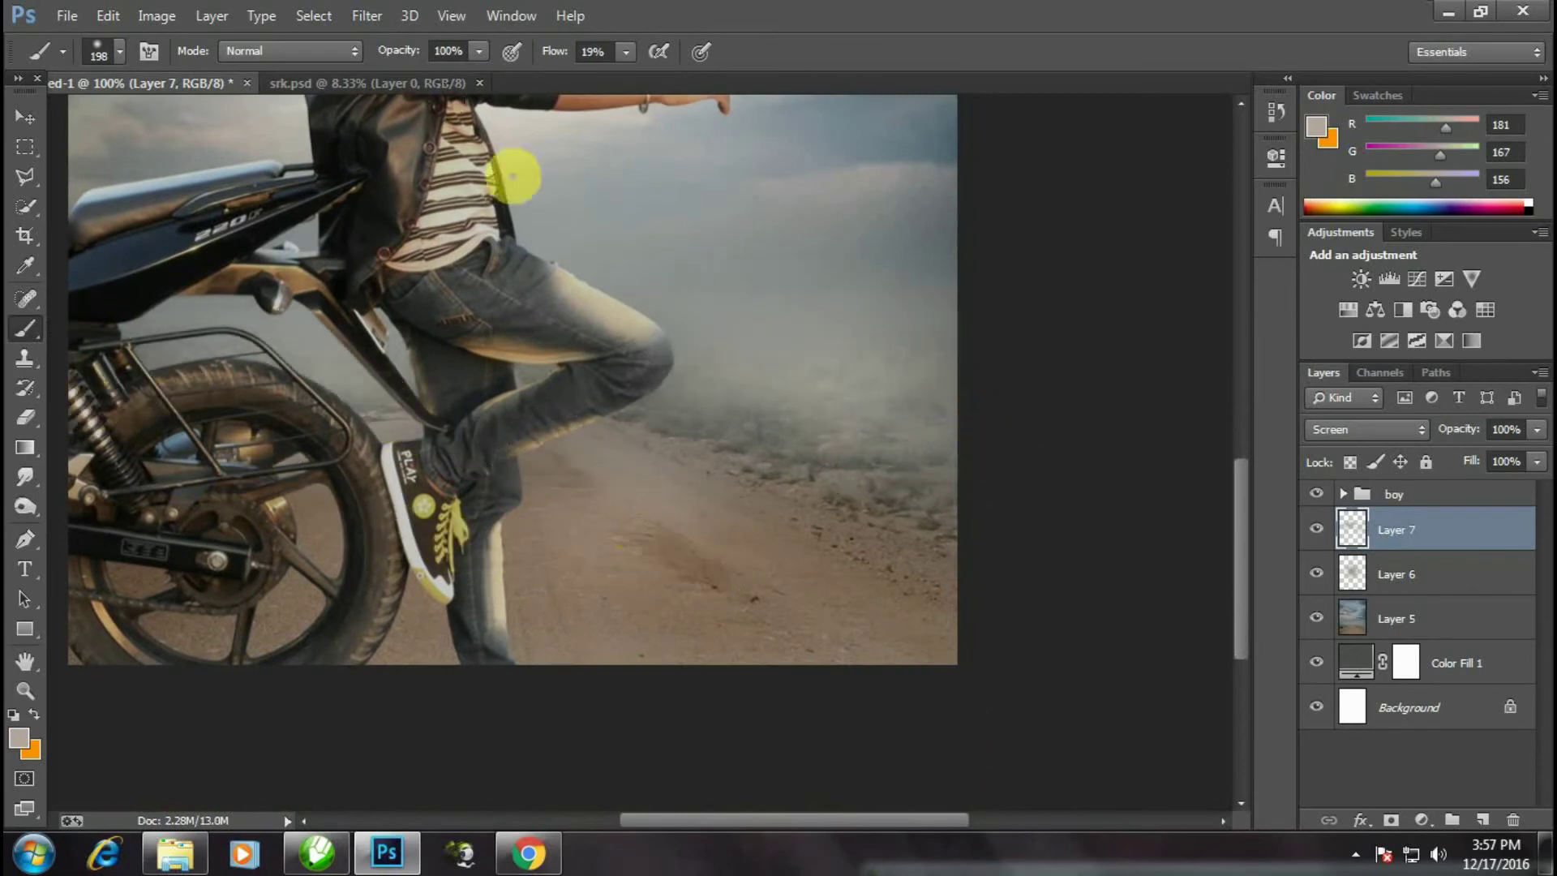
key(ctrl+z)
- At 33% brush opacity, paint a faint light dab near the rear wheel
click(477, 56)
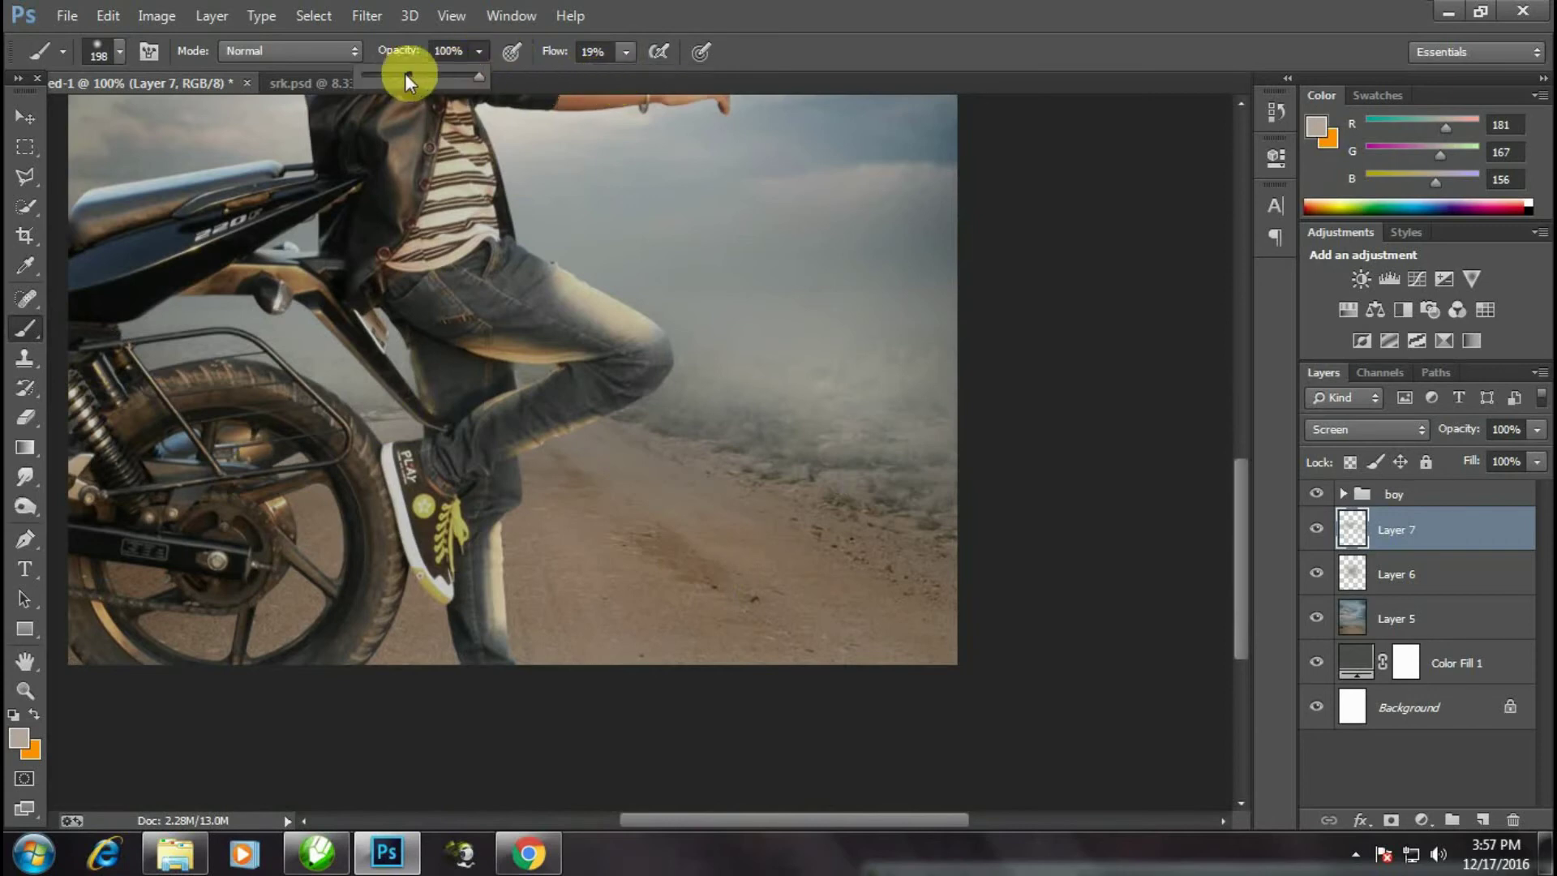
click(643, 516)
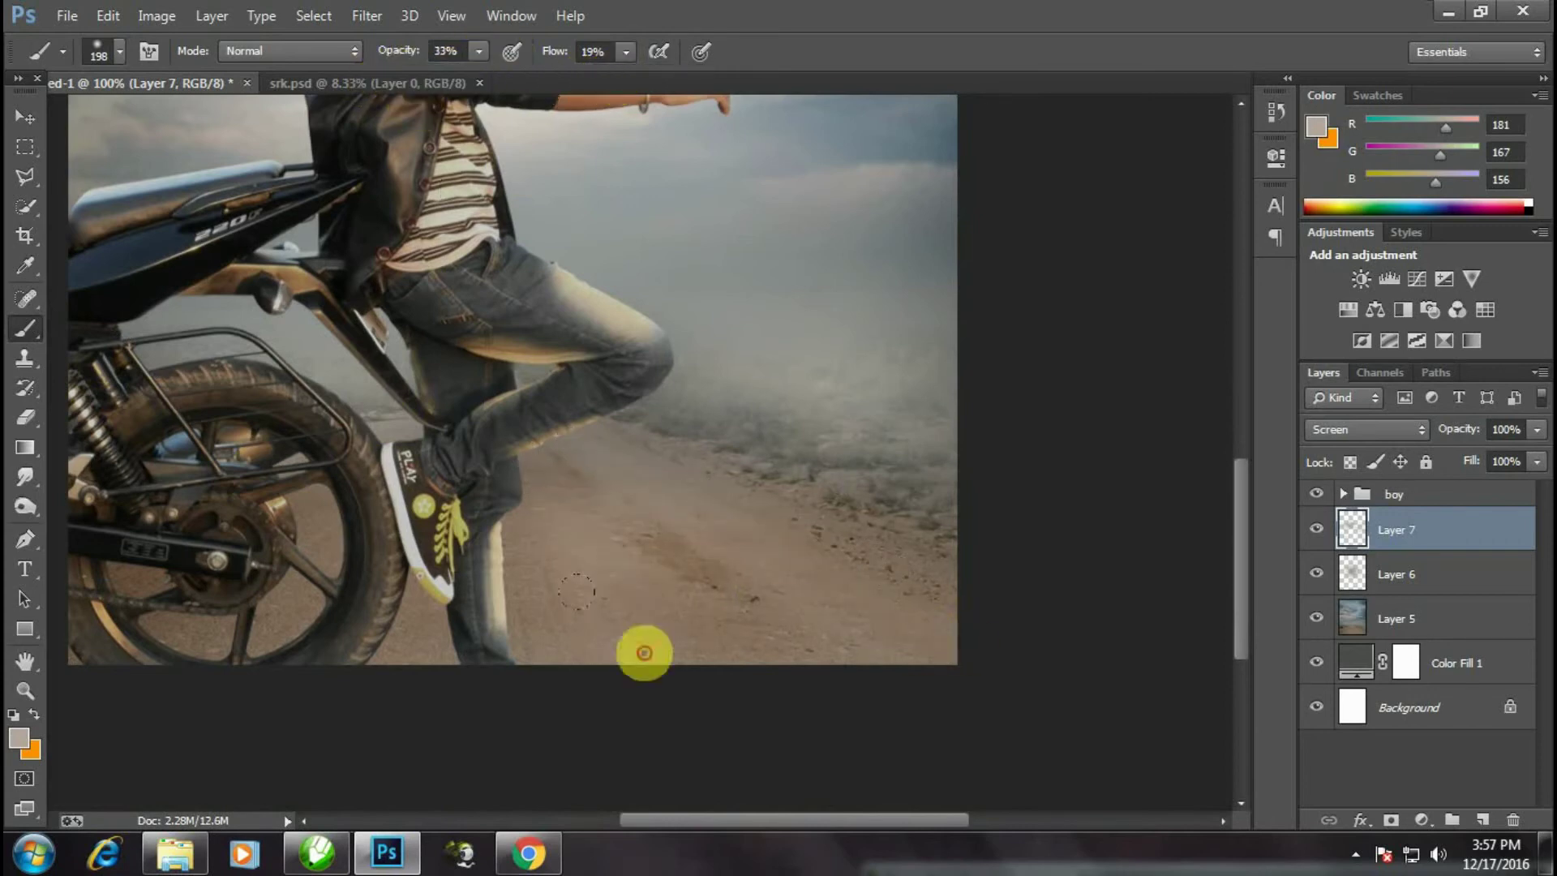
click(535, 487)
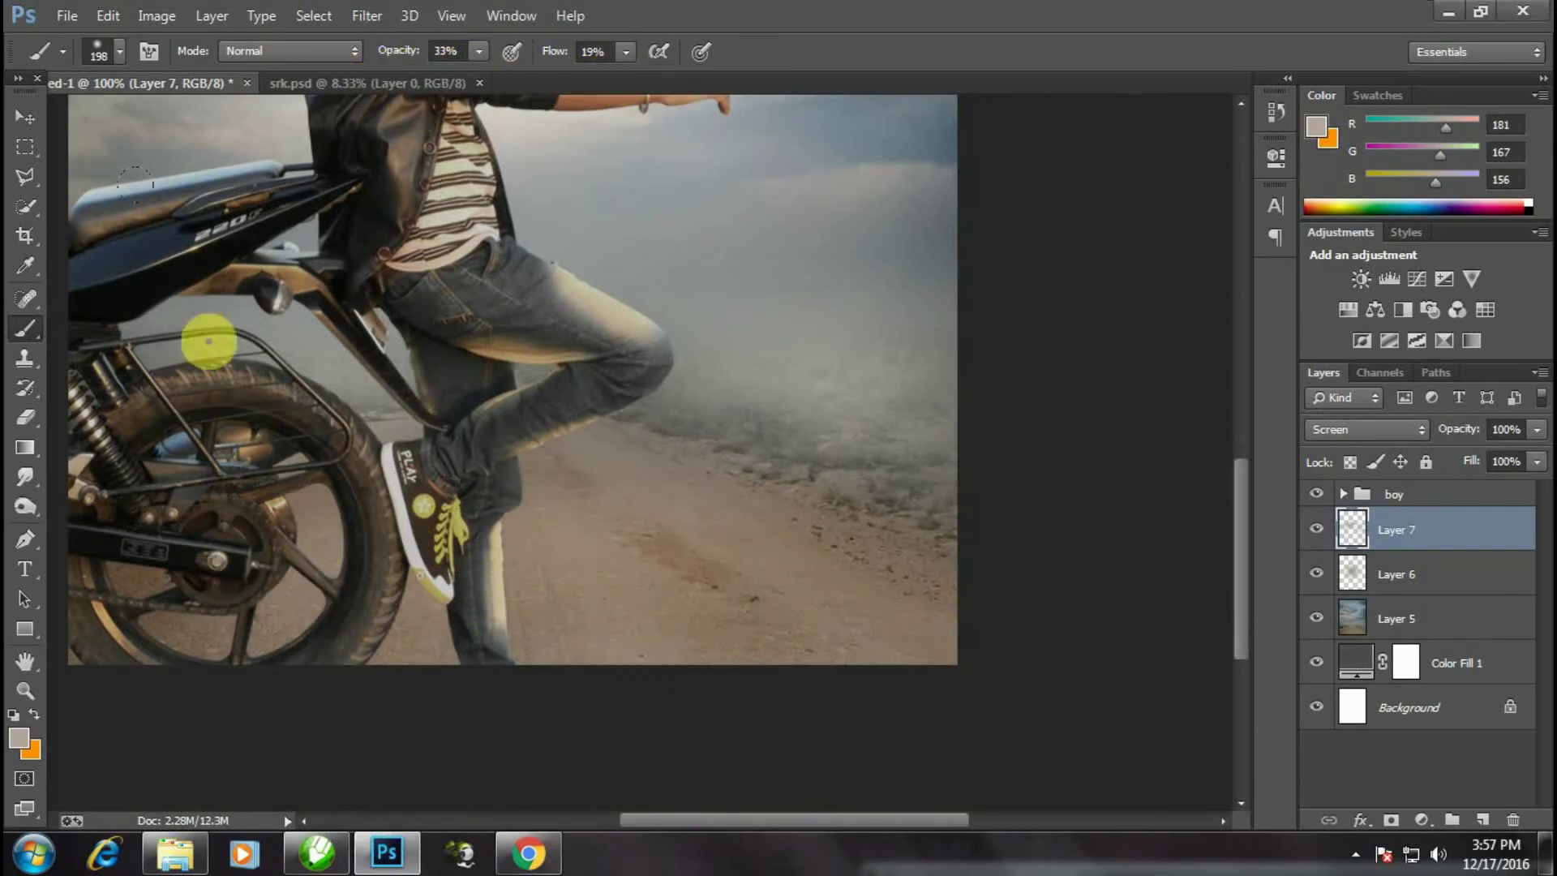
key(ctrl+minus)
key(ctrl+minus)
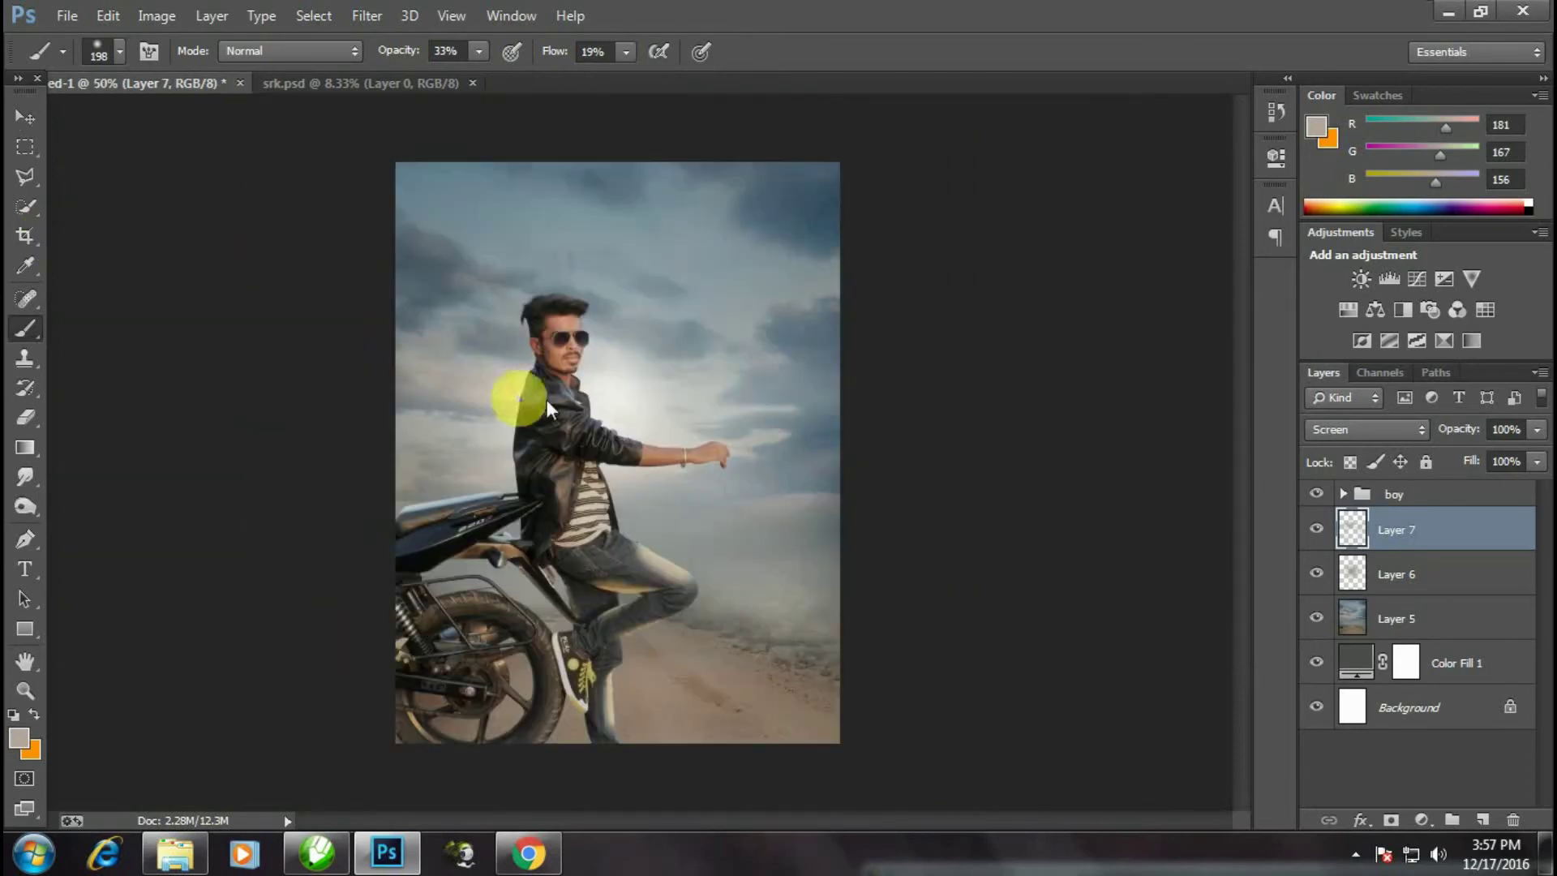
- Dab light onto the sky, then duplicate Layer 6 and move the copy to the top
click(643, 306)
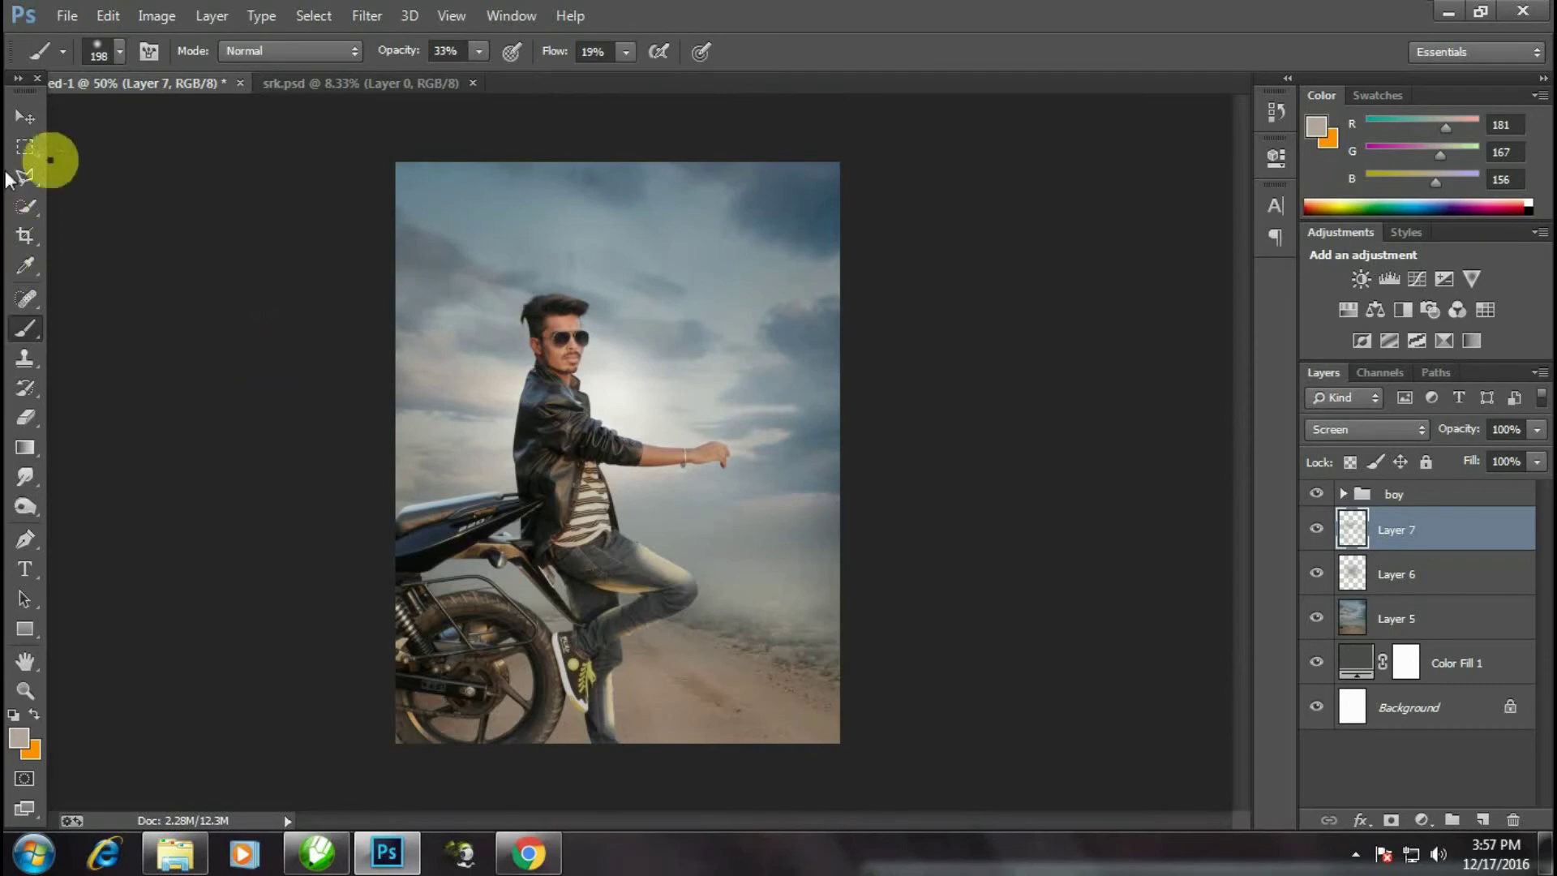
click(25, 117)
key(ctrl+plus)
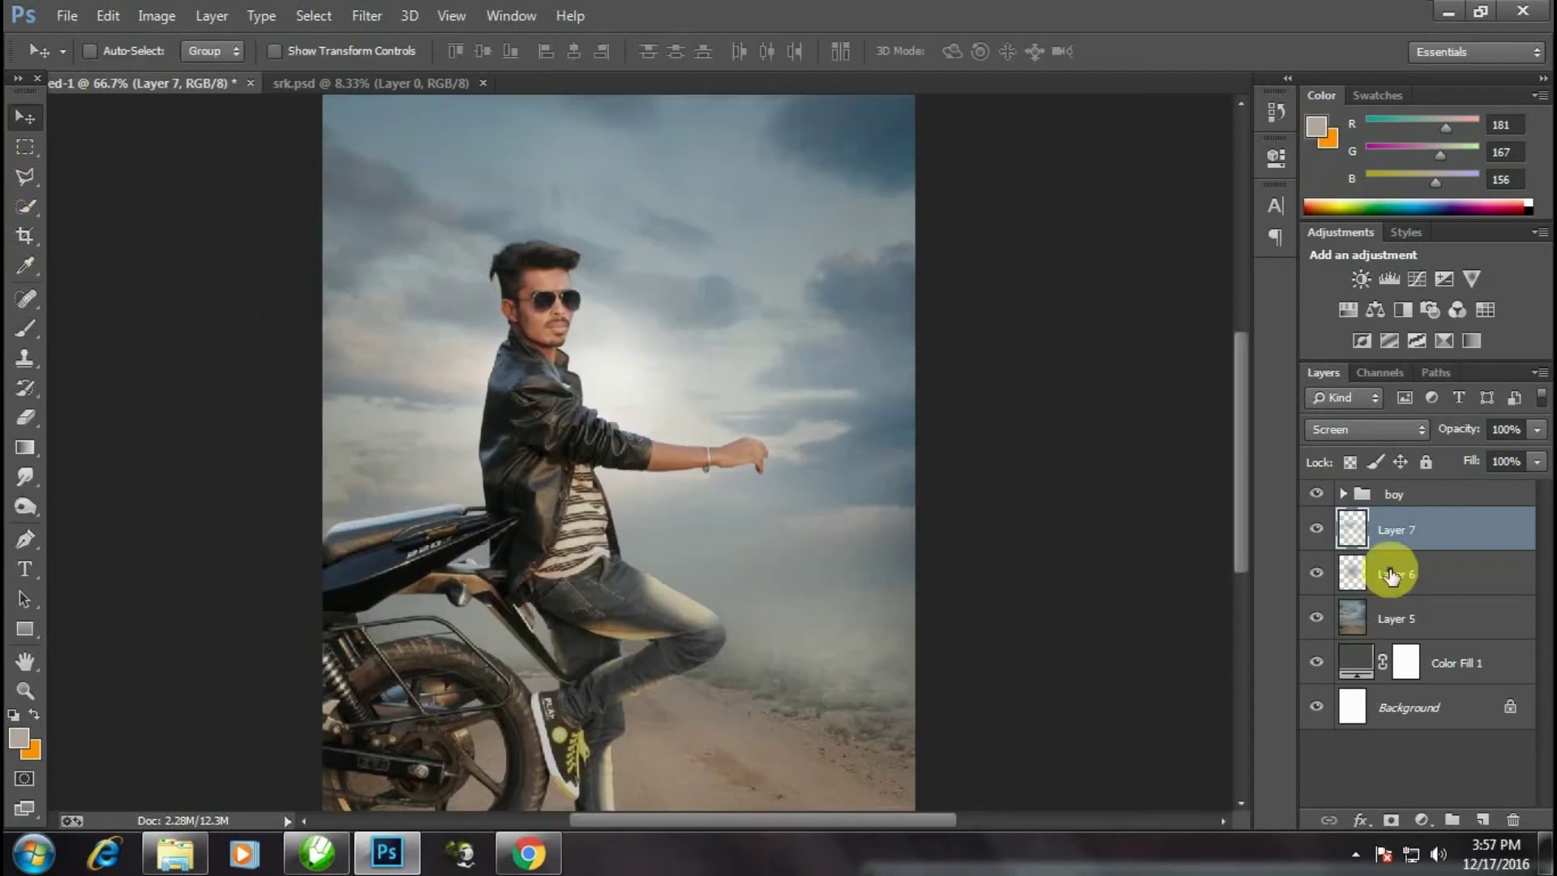
click(1391, 575)
key(ctrl+j)
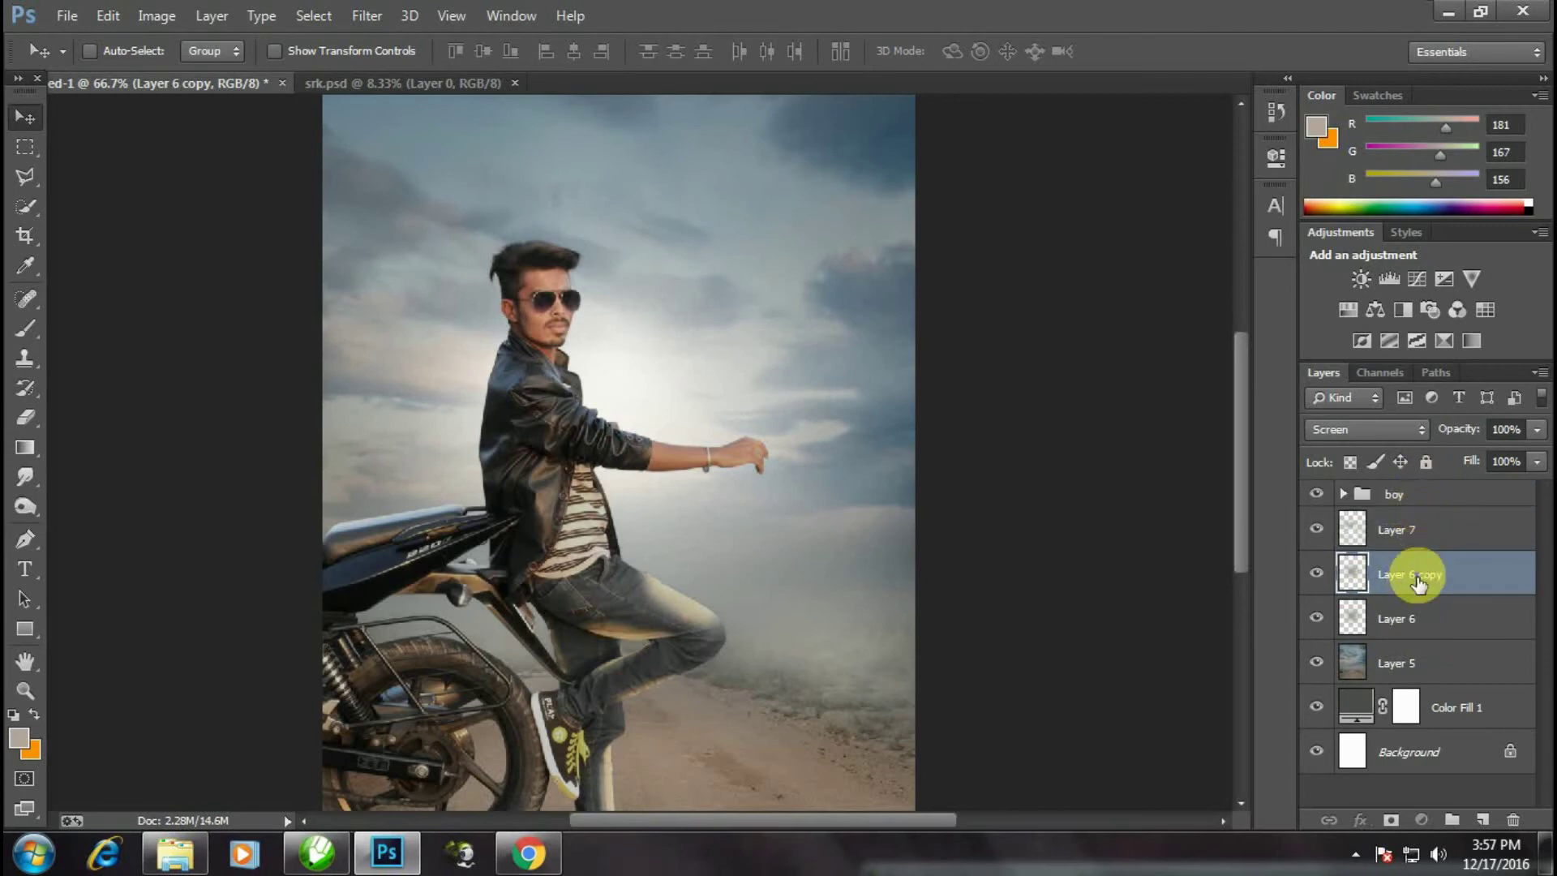
drag(1432, 527, 1429, 485)
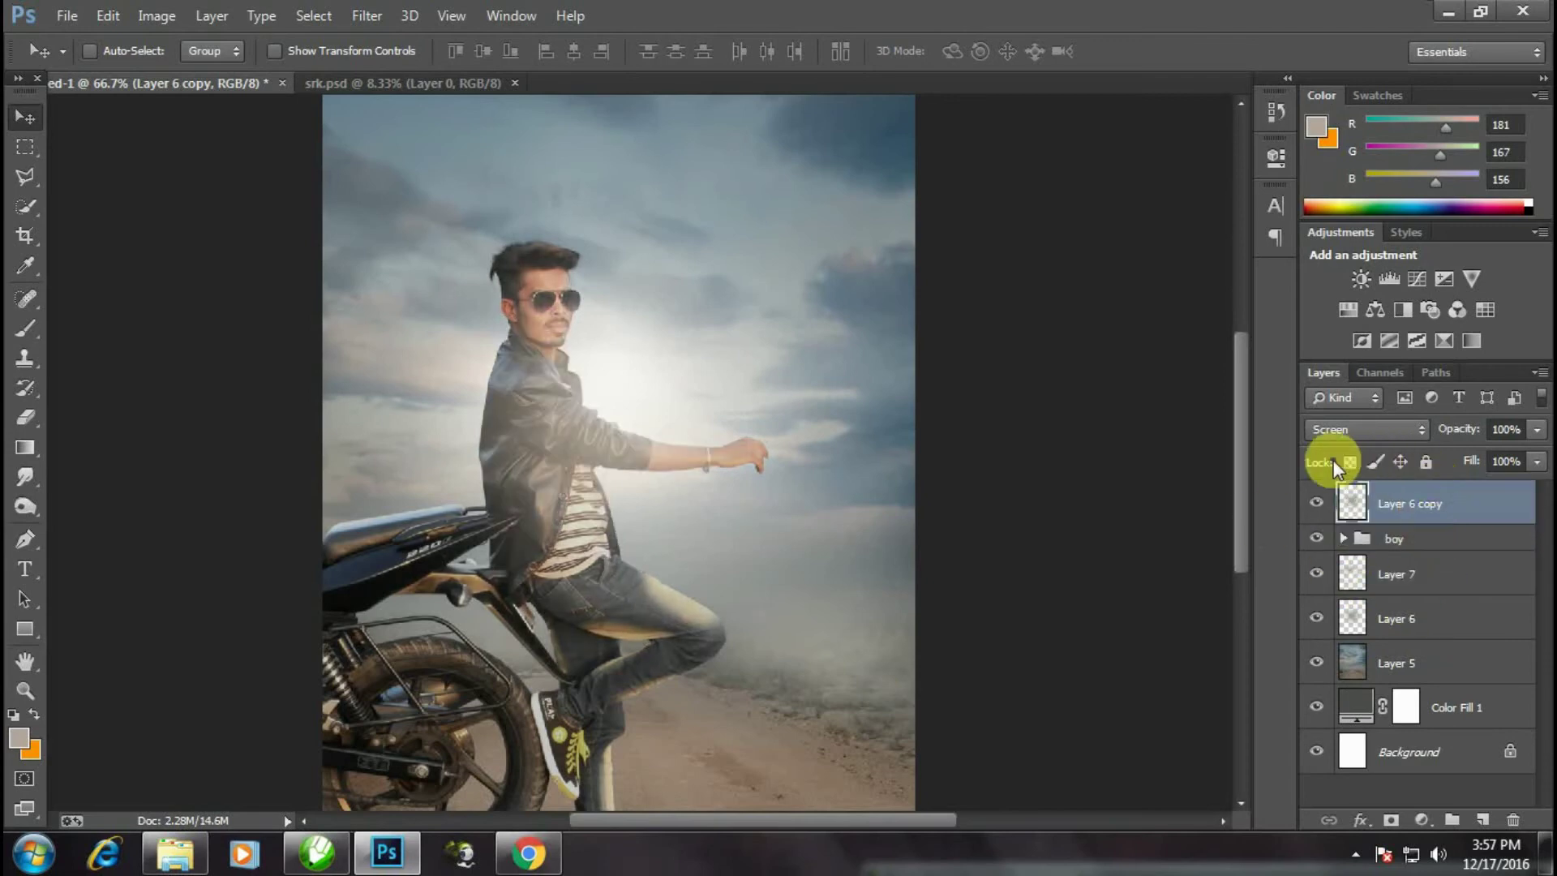
- Lower Layer 6 copy's opacity to 54% and review the composite
click(1537, 429)
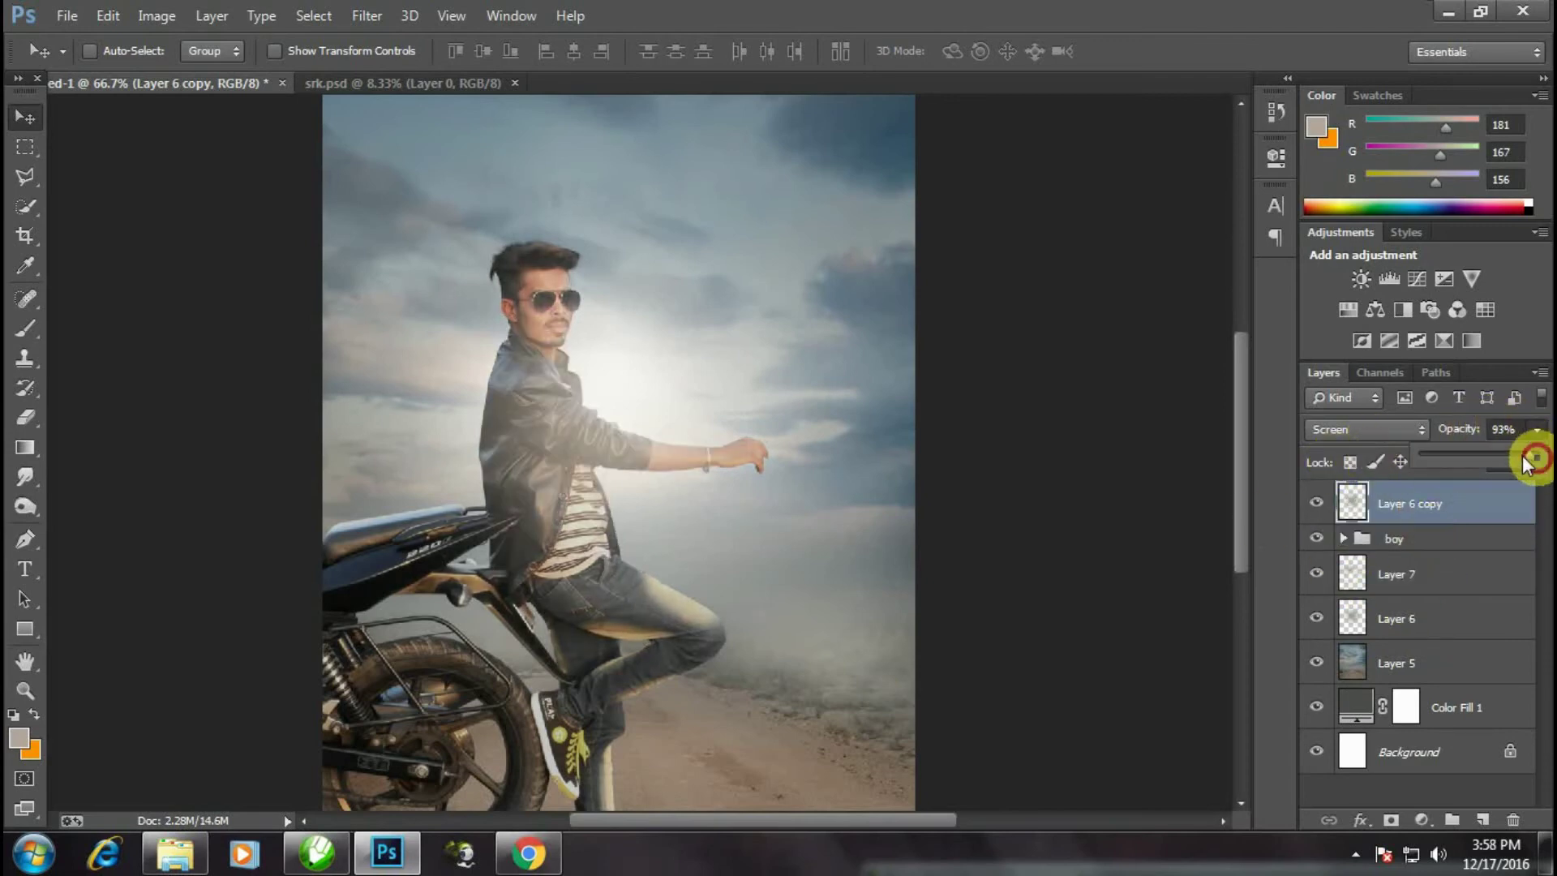
mouse_move(1528, 460)
mouse_down()
mouse_move(1470, 461)
mouse_move(1485, 461)
mouse_up()
key(ctrl+minus)
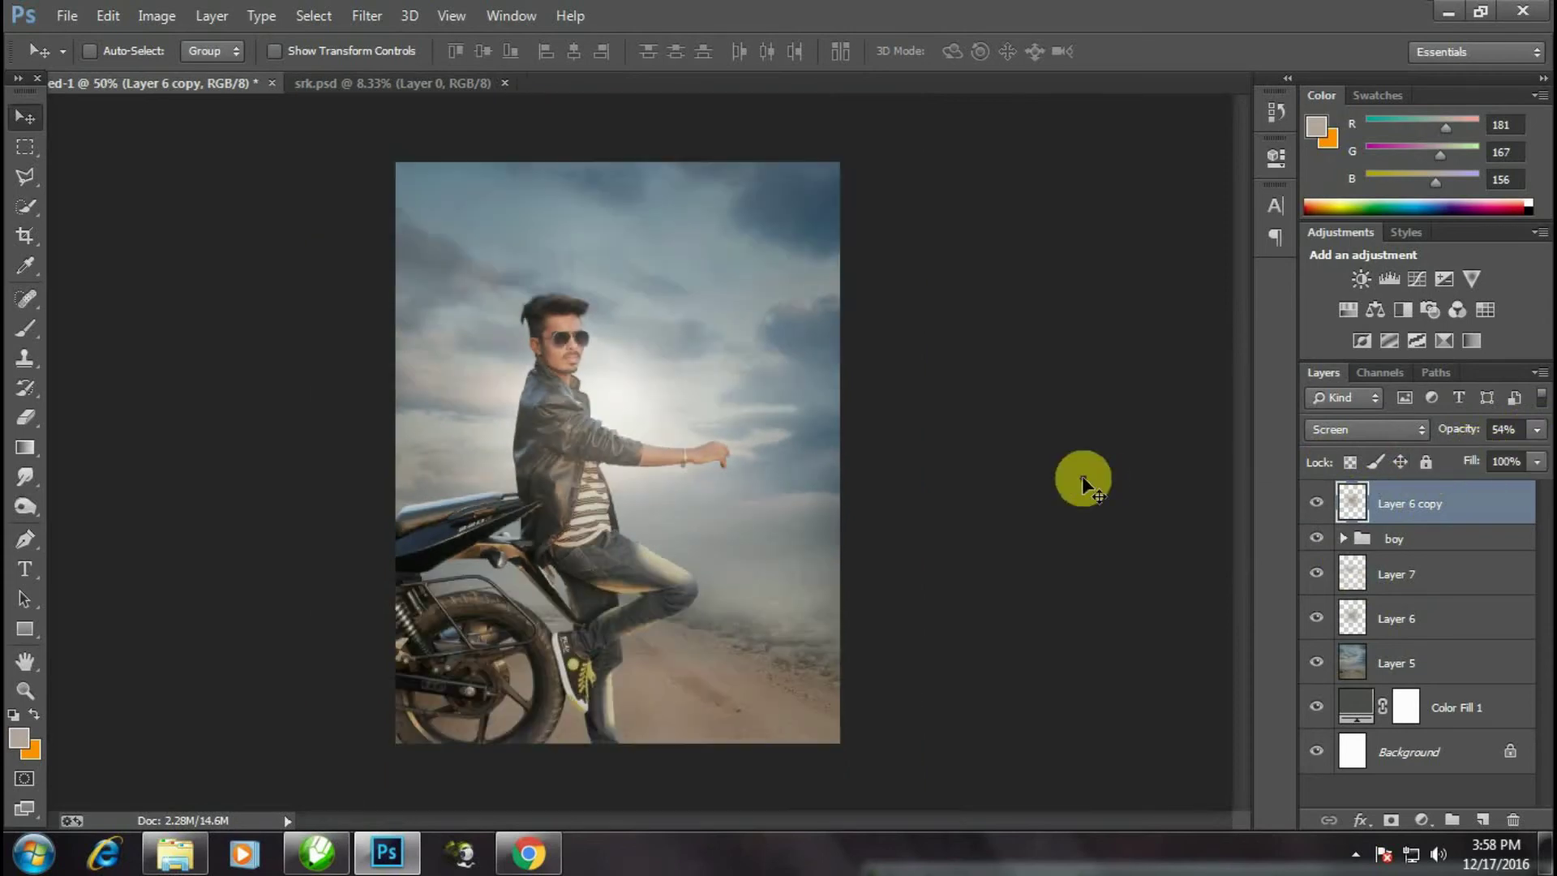
key(ctrl+minus)
key(ctrl+plus)
key(ctrl+plus)
key(ctrl+minus)
key(ctrl+minus)
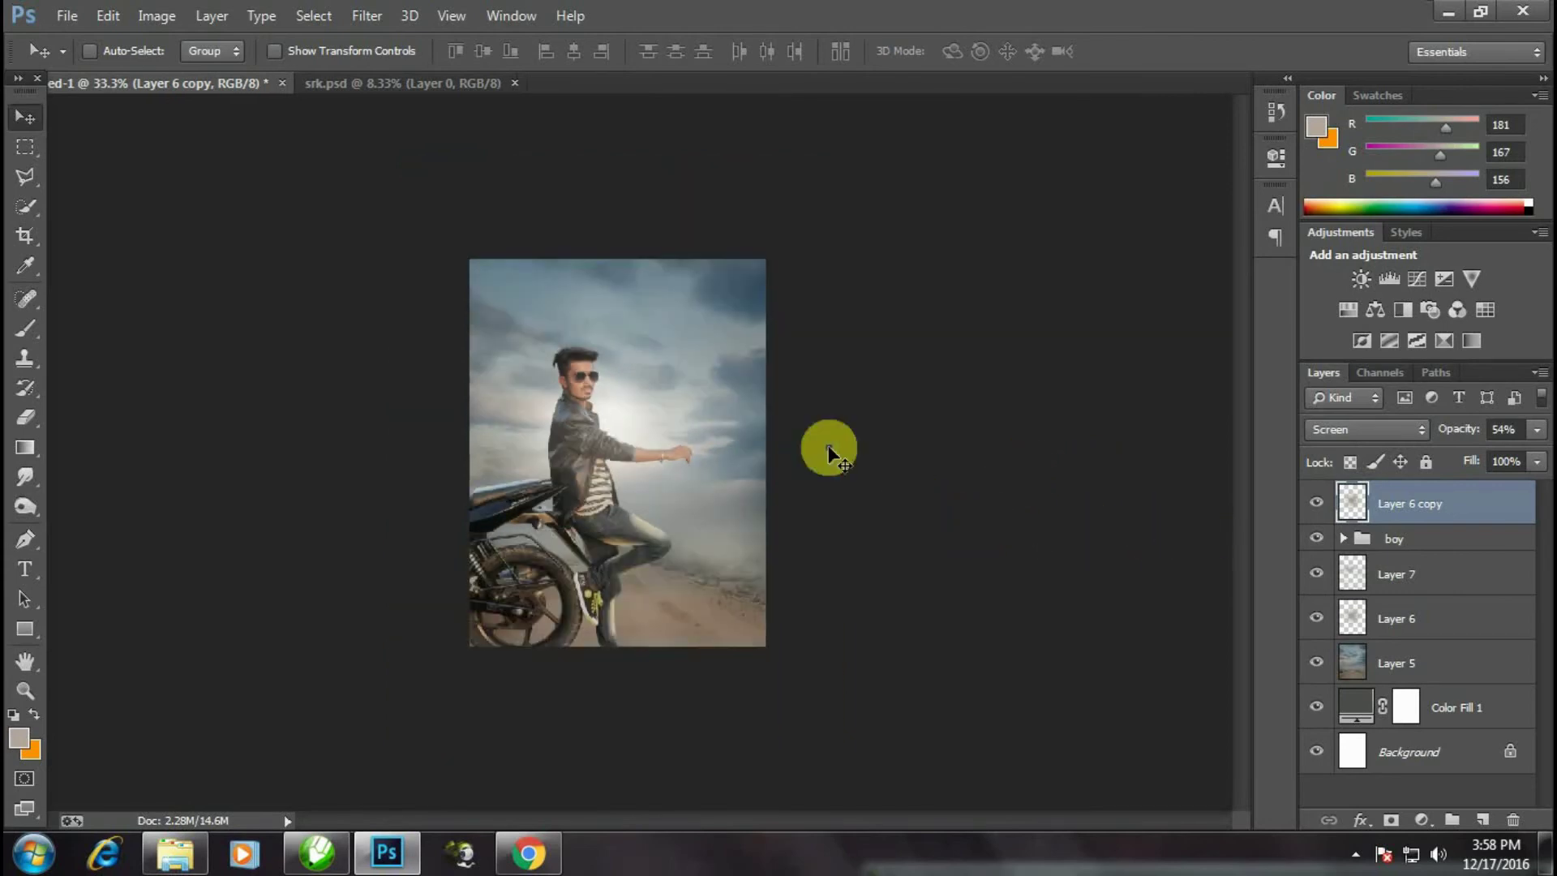
key(ctrl+plus)
key(ctrl+plus)
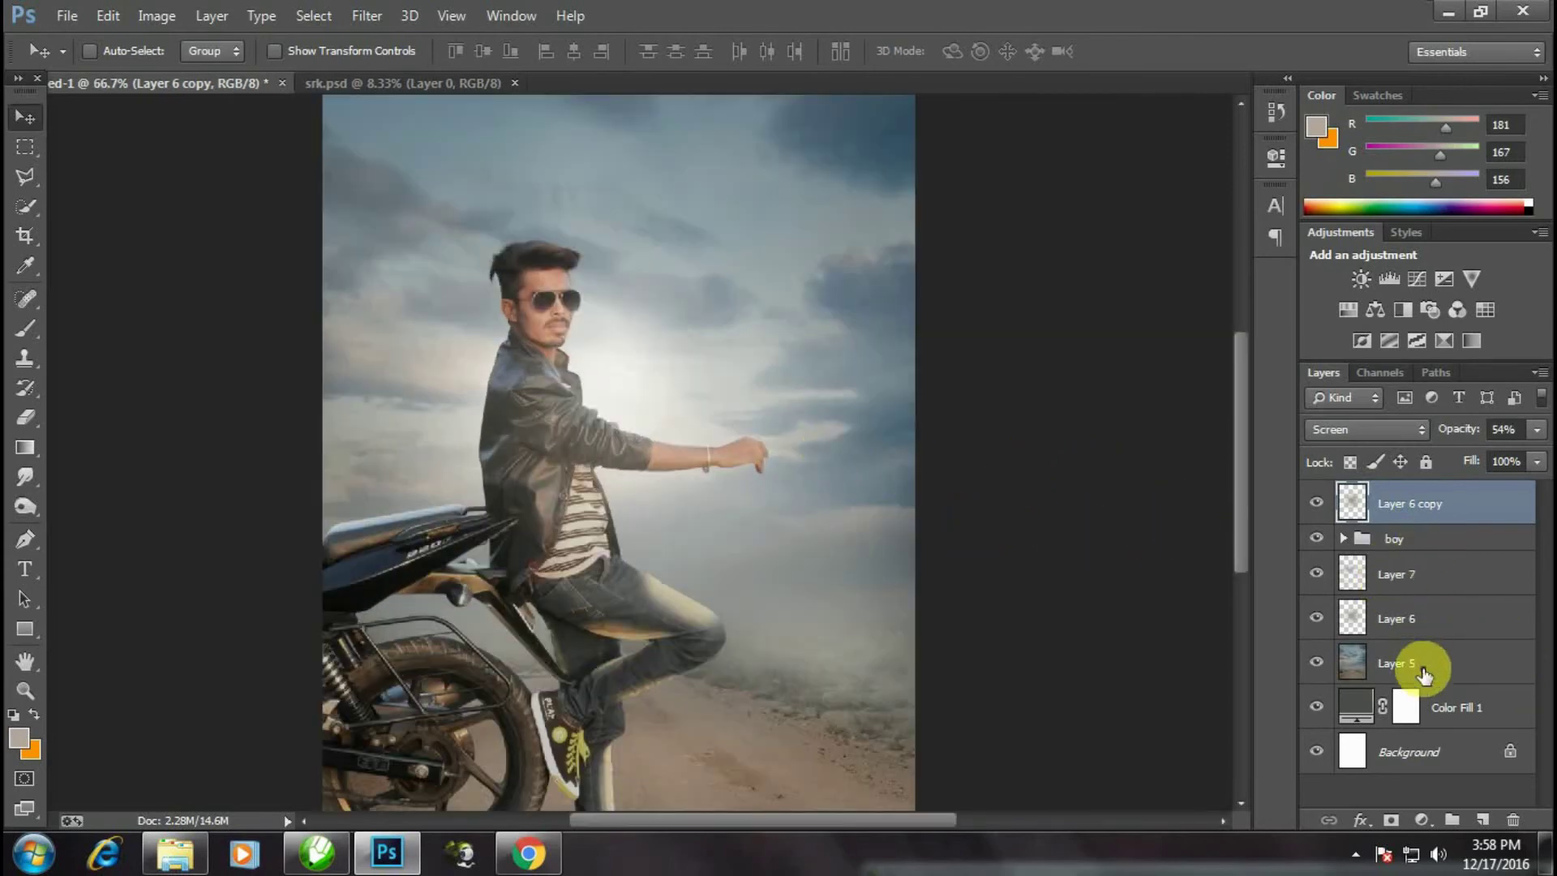
- Start a Tilt-Shift blur on Layer 5 and move the focus centre down to the bike
click(1397, 662)
click(368, 16)
mouse_move(378, 266)
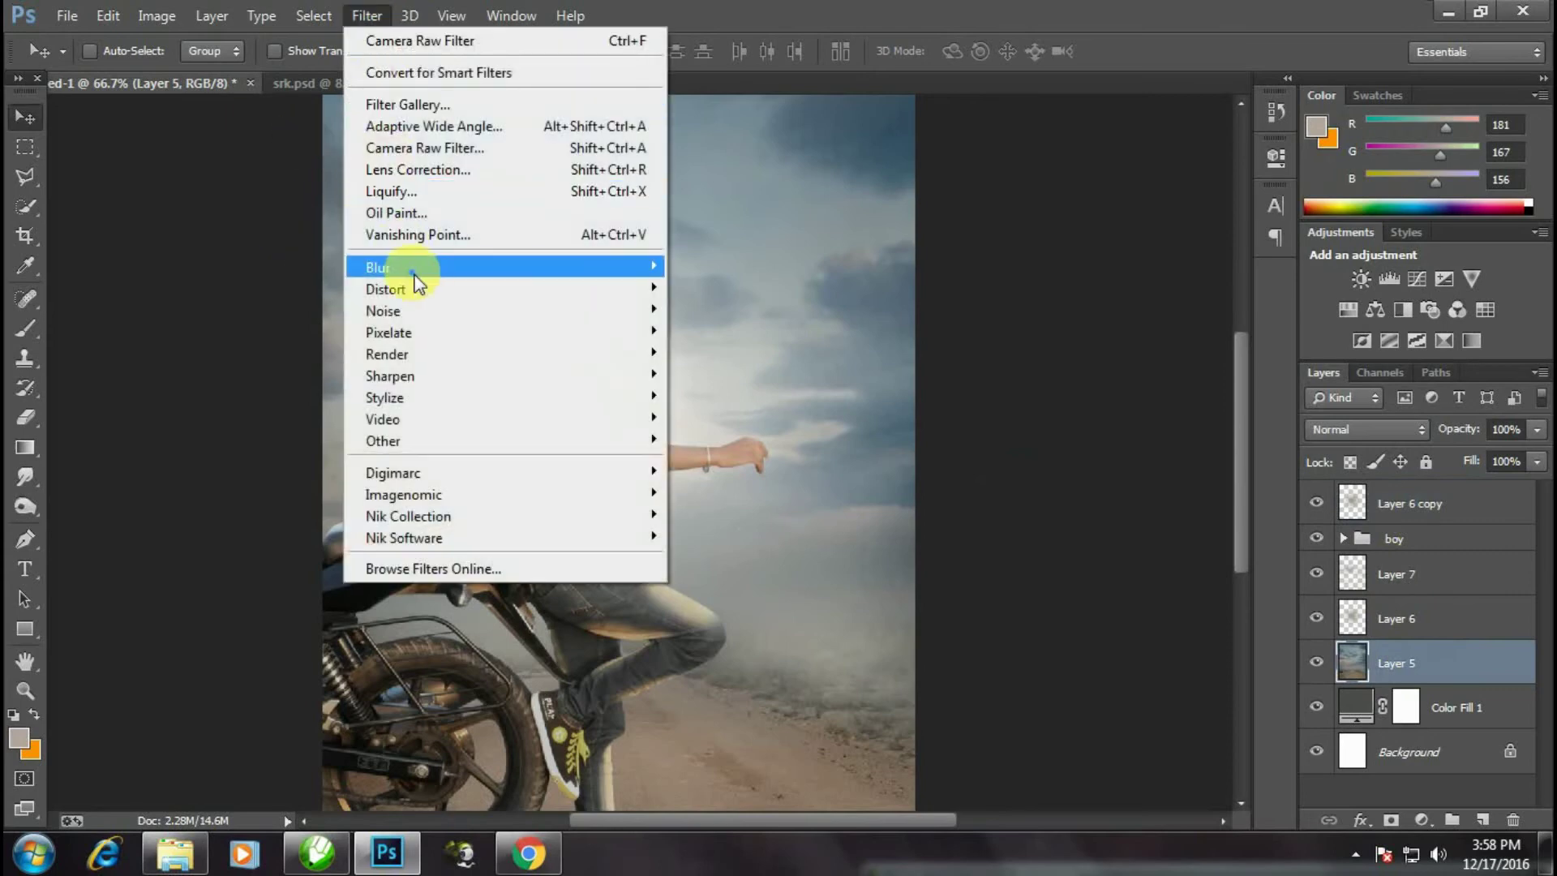
click(745, 308)
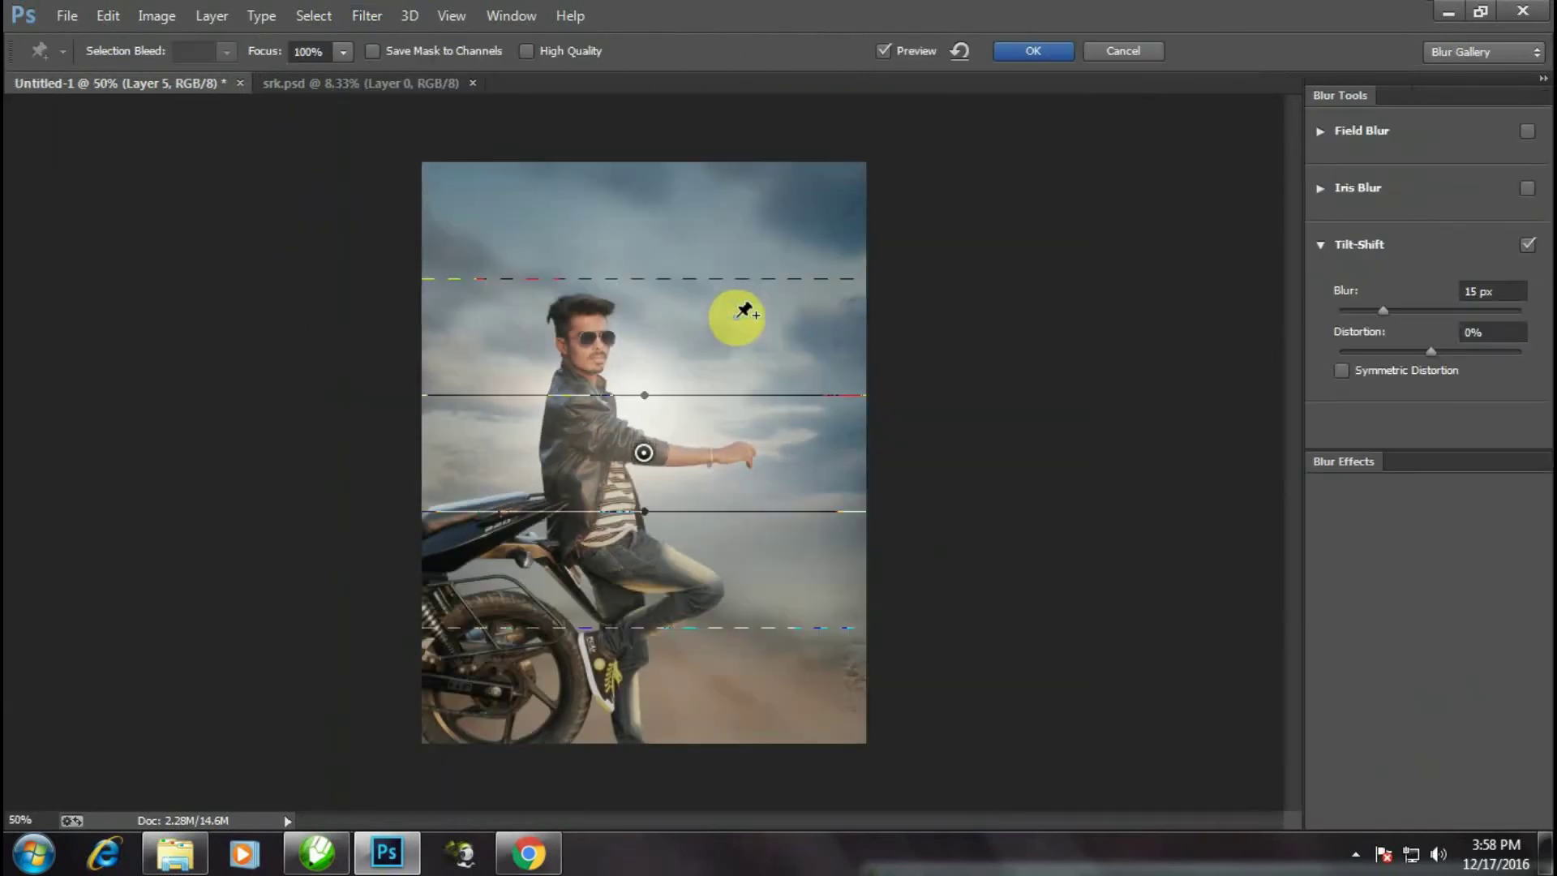
click(642, 452)
drag(642, 452, 652, 683)
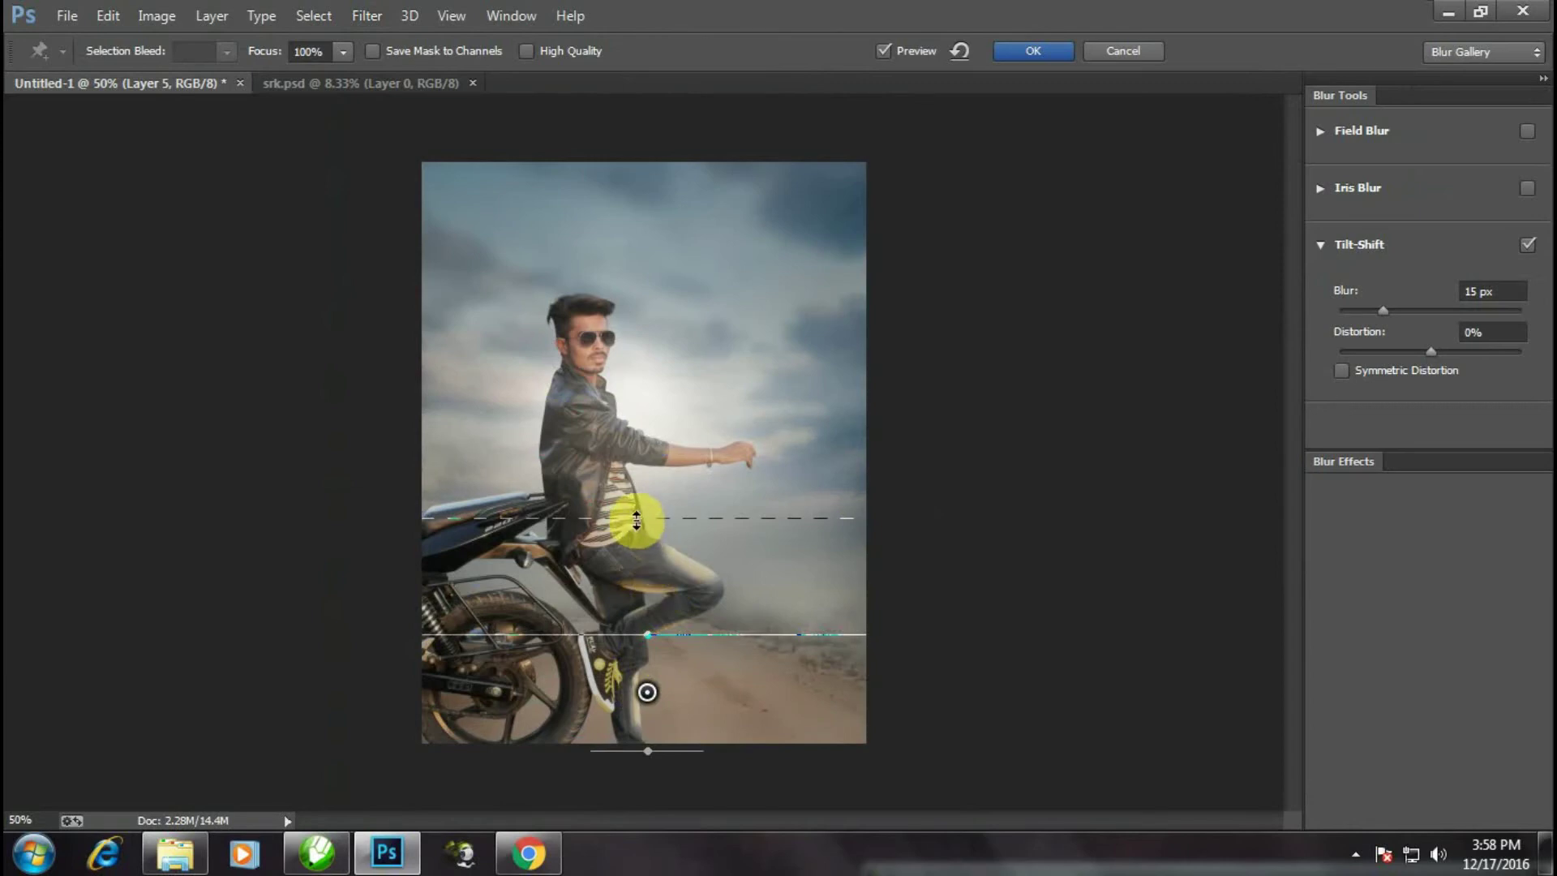
- Fit the sharp band over the bike seat and legs, set Blur to 6 px, and apply
drag(637, 516, 630, 455)
click(649, 634)
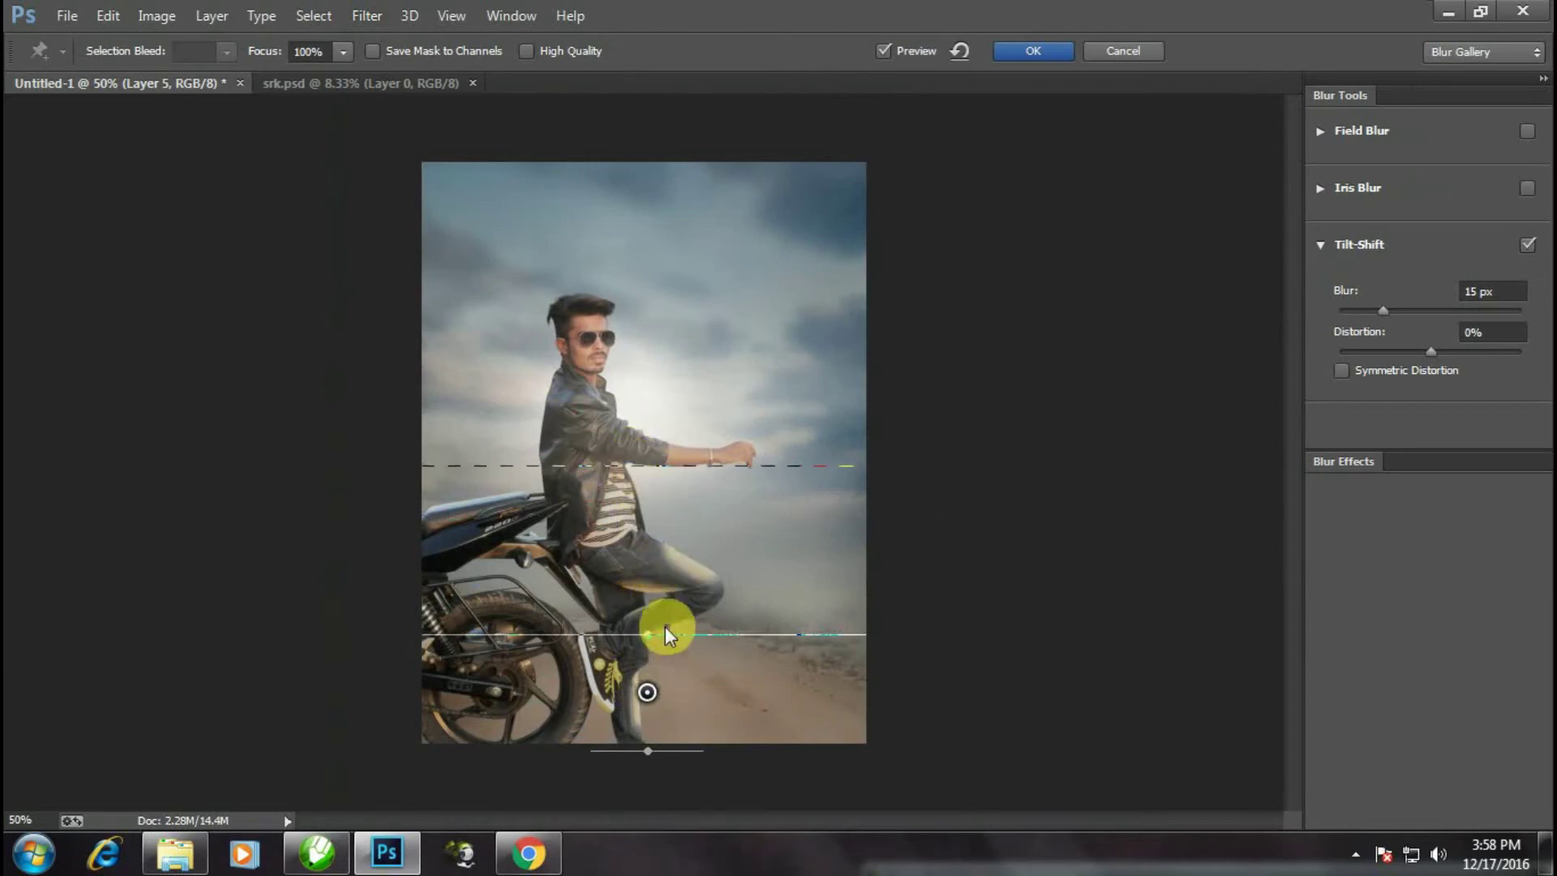
drag(648, 633, 647, 589)
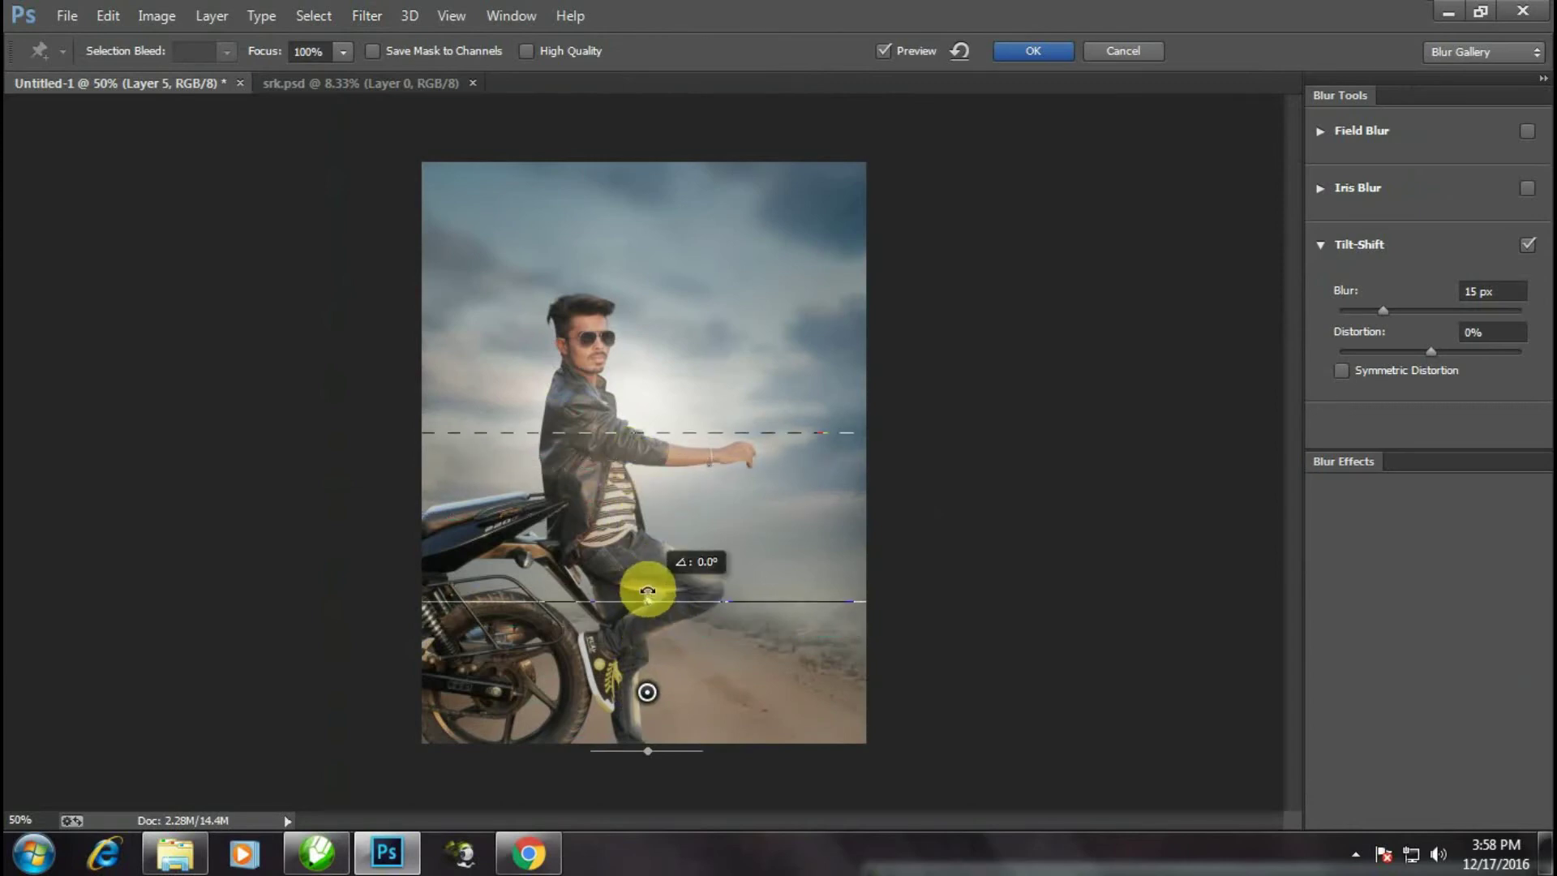
click(647, 665)
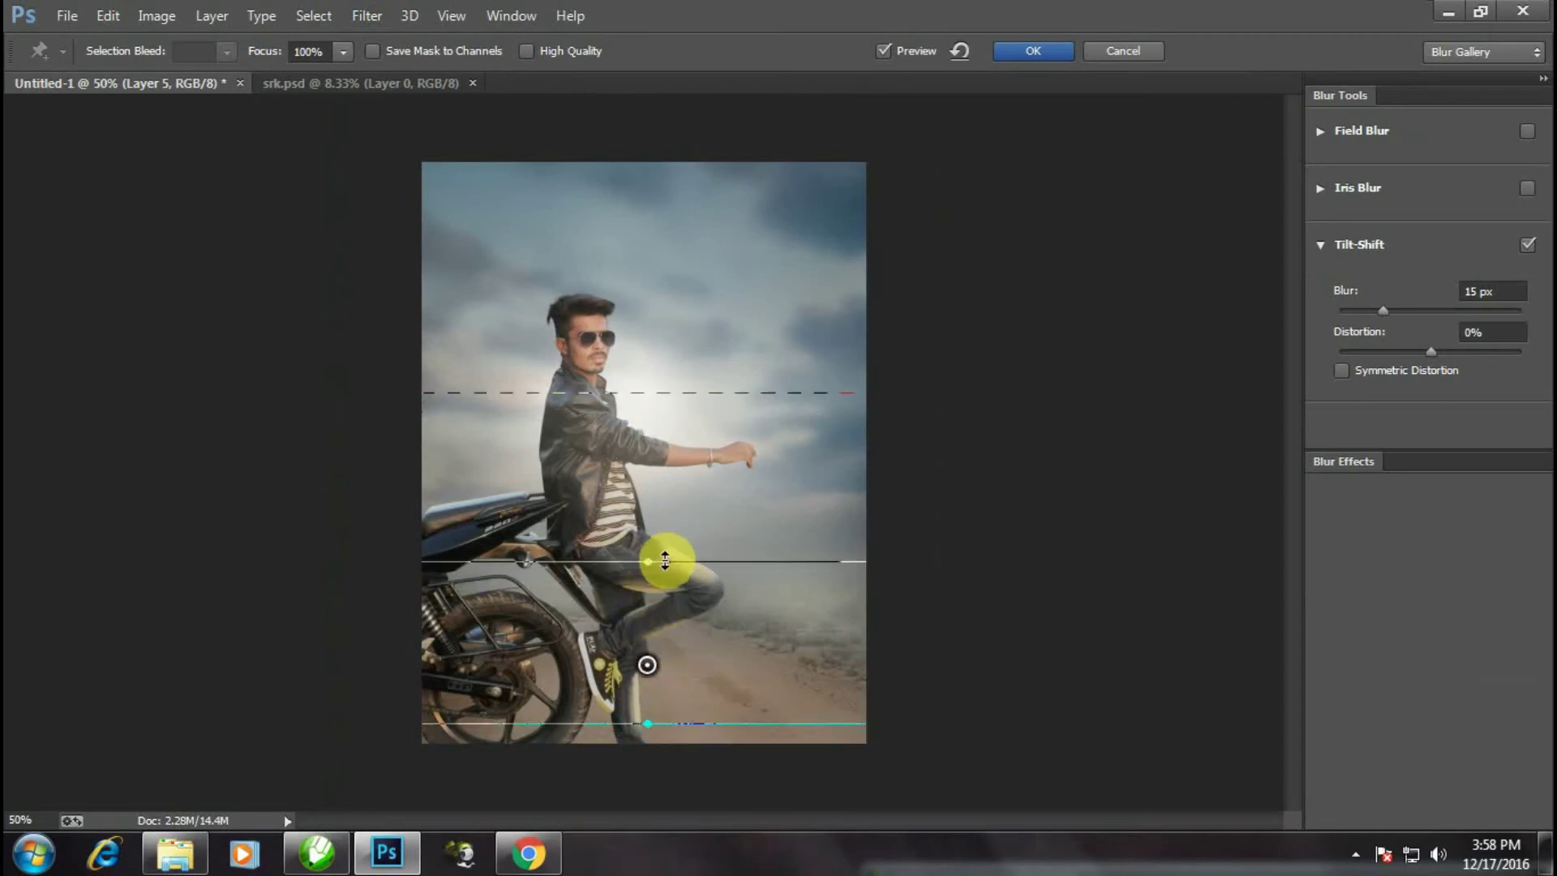
drag(646, 560, 647, 580)
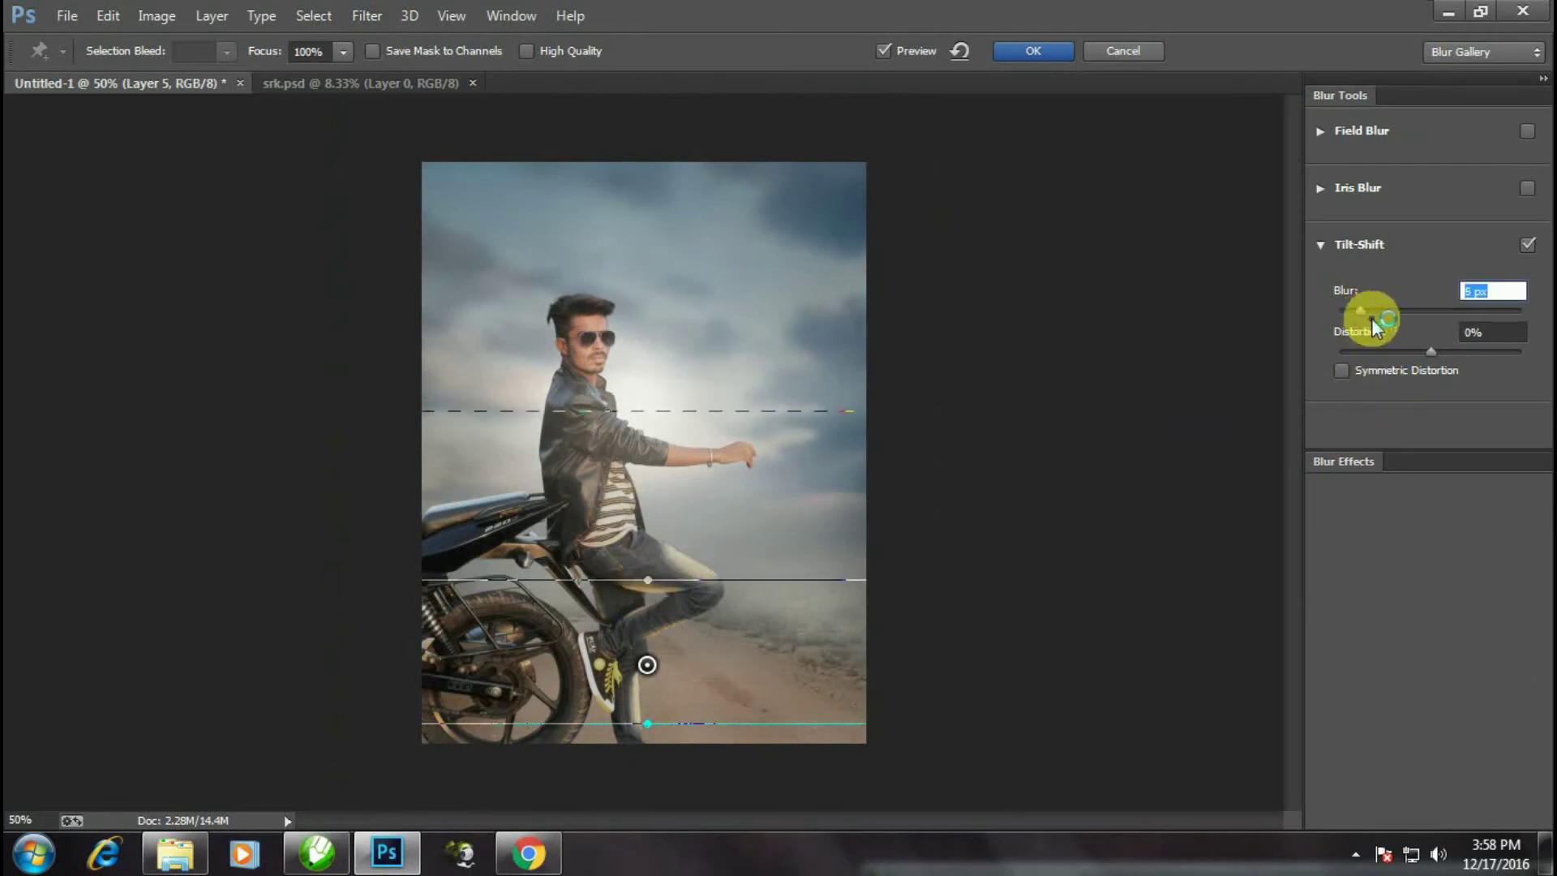
click(1370, 313)
click(1039, 50)
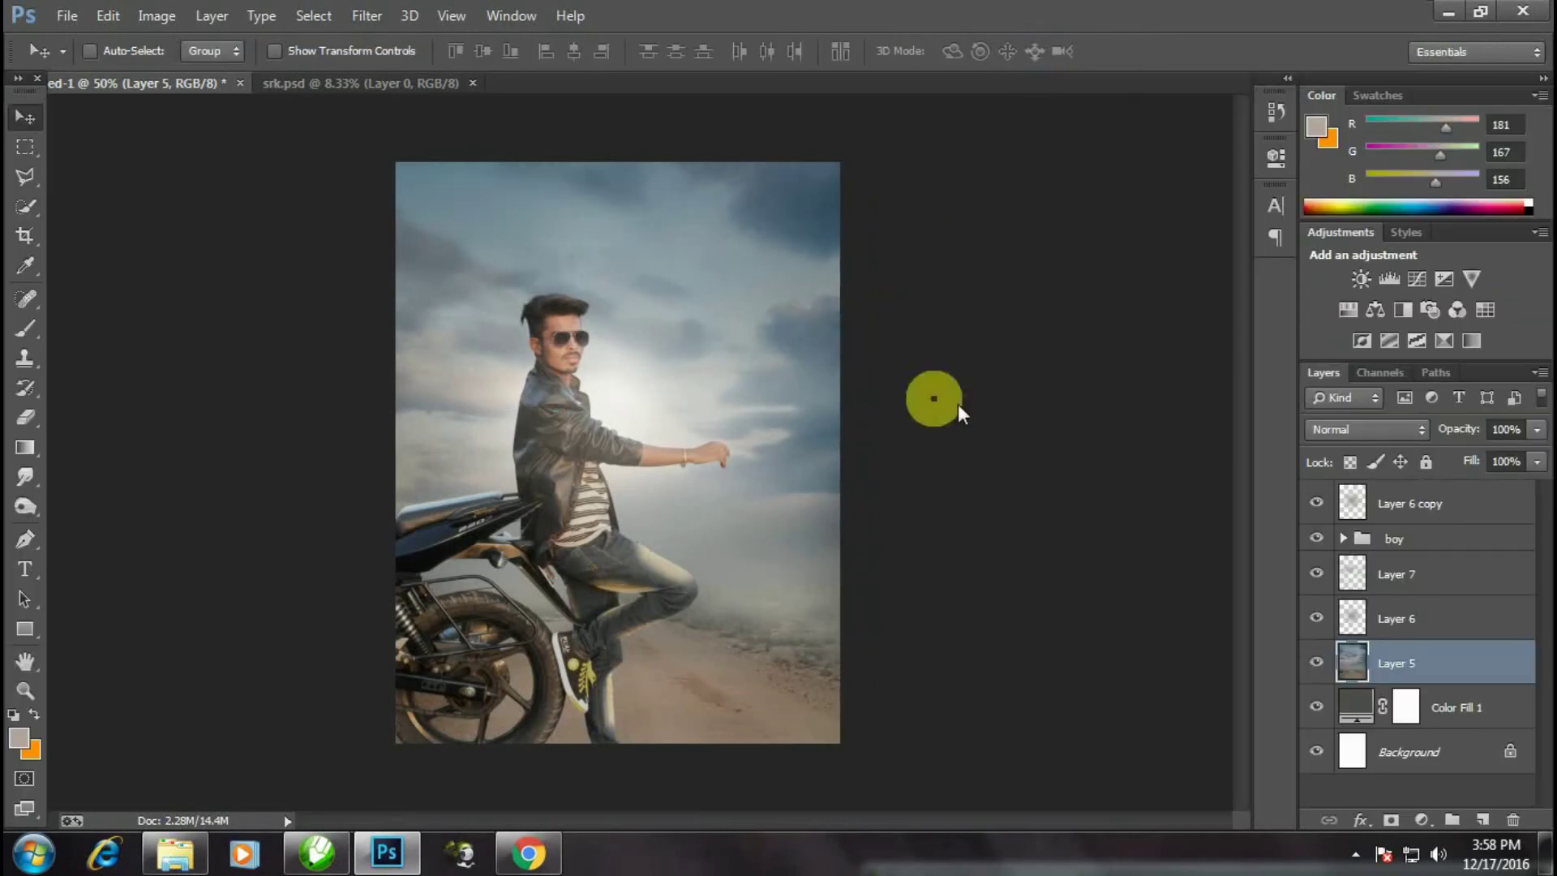
- Select all layers and flatten them into a single Background layer
key(ctrl+minus)
key(ctrl+minus)
key(ctrl+plus)
key(ctrl+plus)
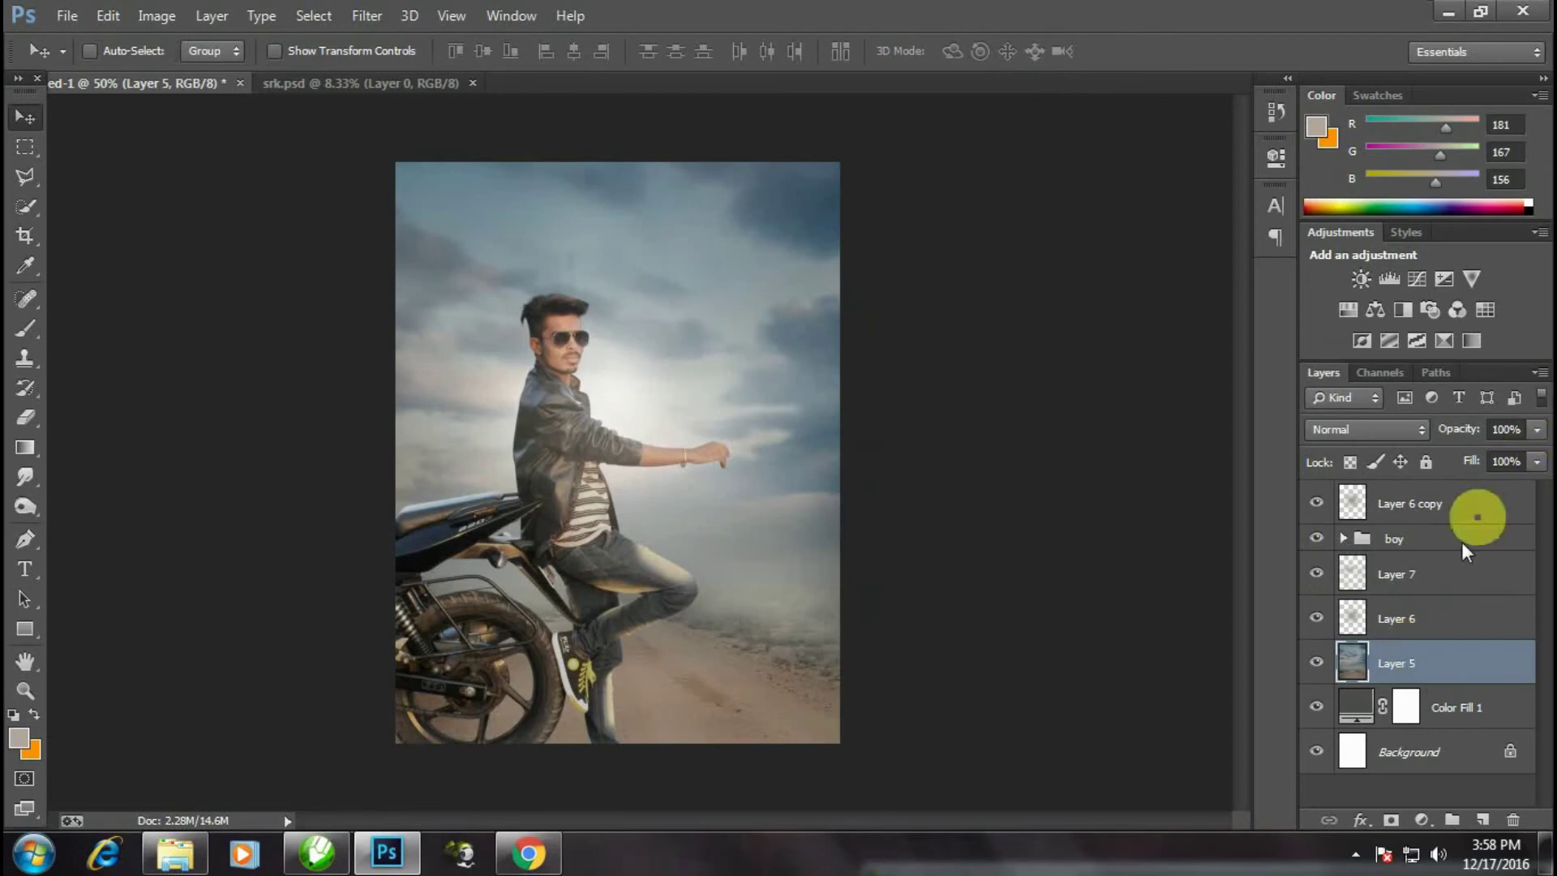
click(1429, 506)
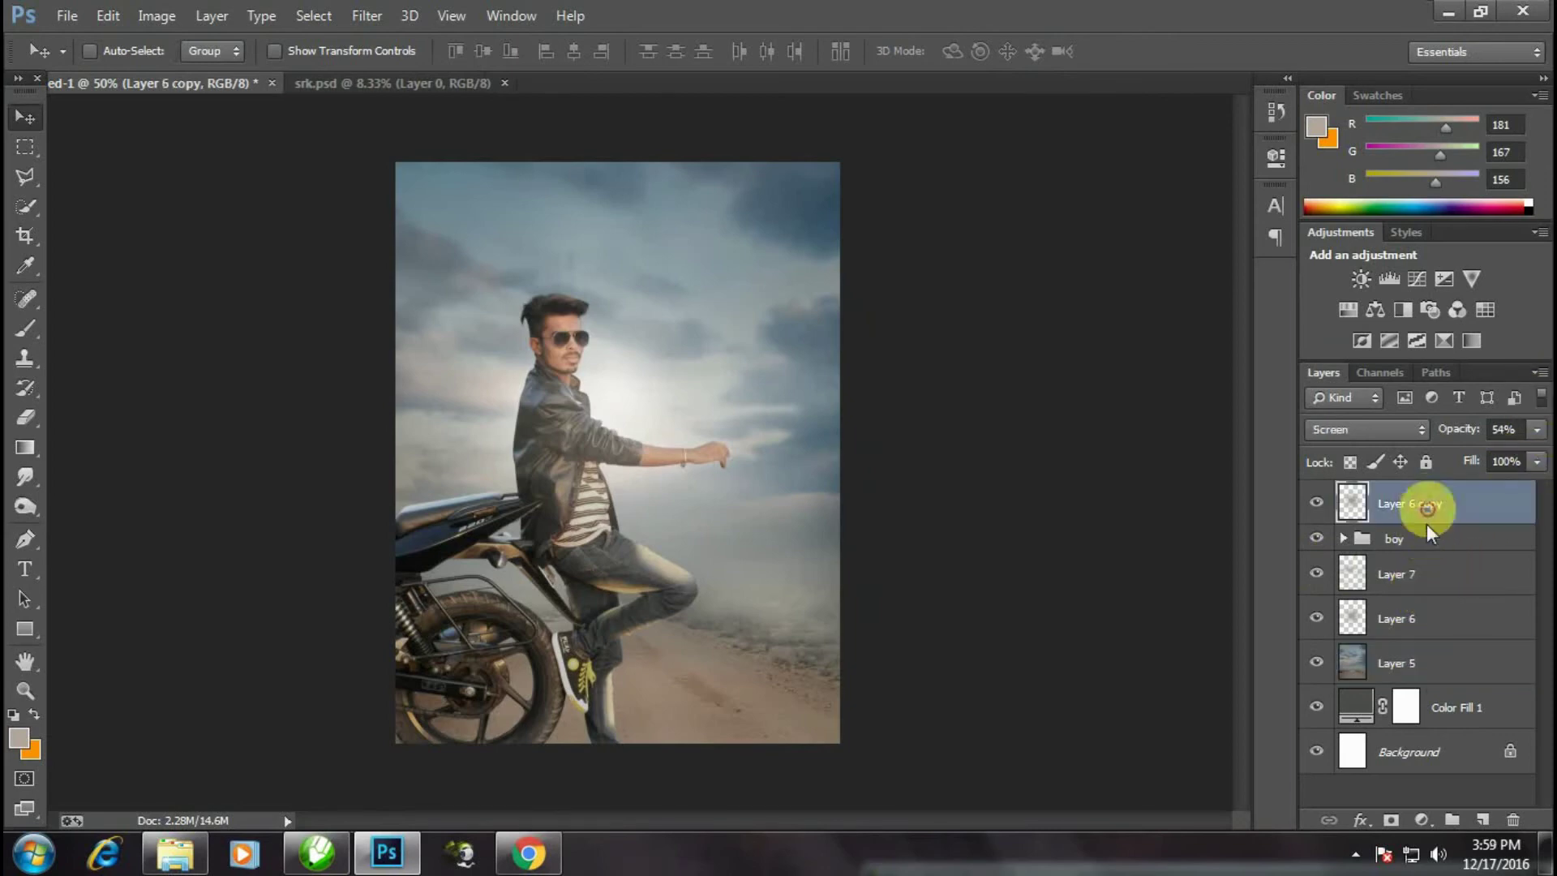
shift+click(1428, 538)
shift+click(1427, 663)
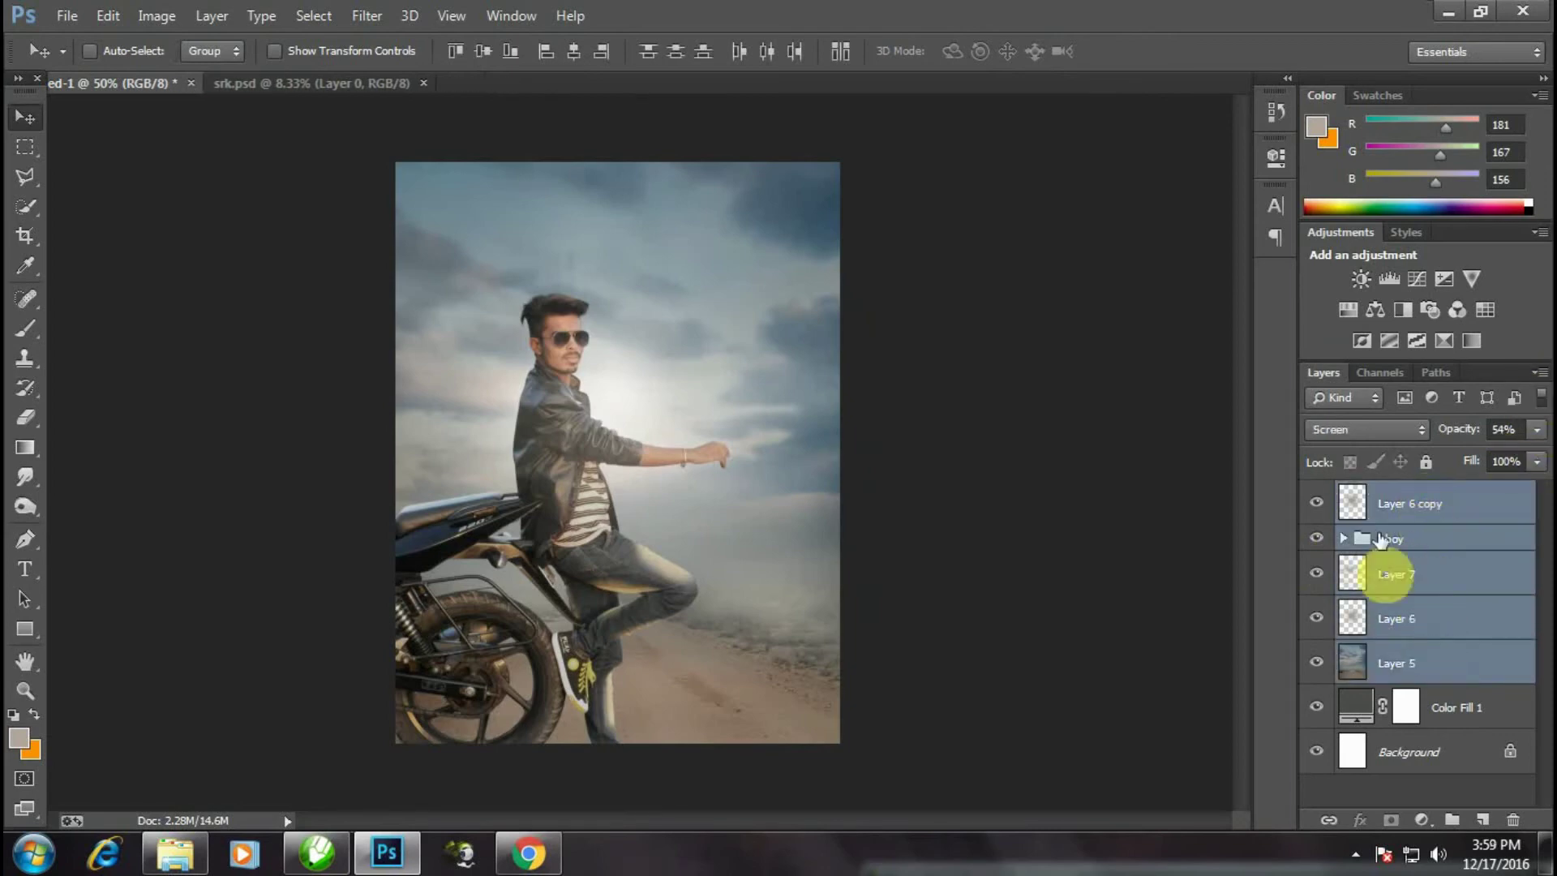
click(1538, 373)
click(1293, 716)
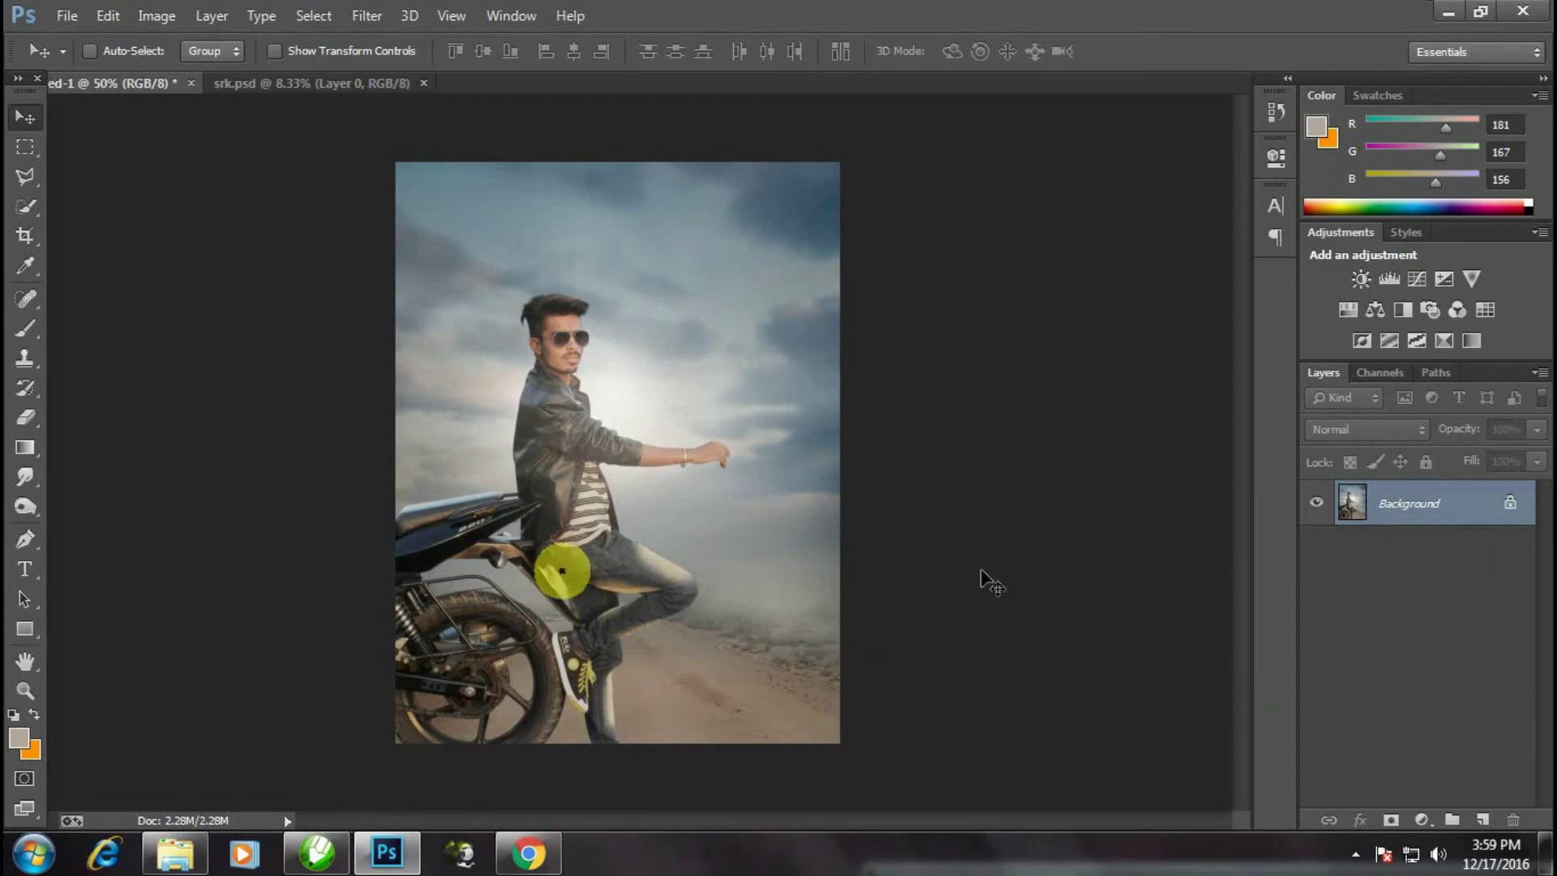
- Duplicate the Background layer as Background copy
right_click(1400, 514)
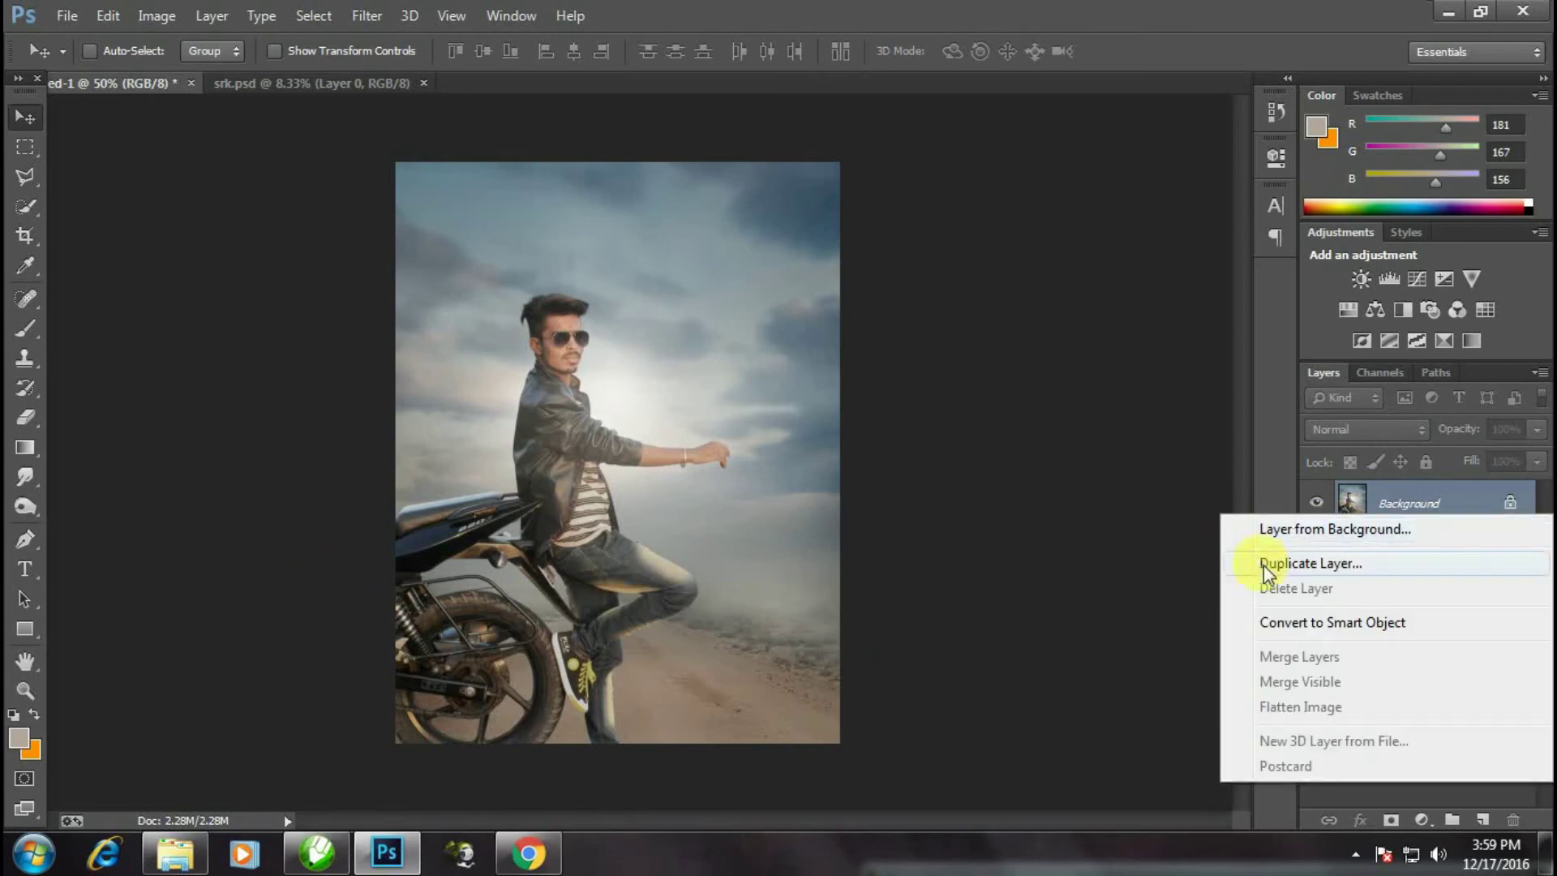
click(1288, 566)
click(961, 256)
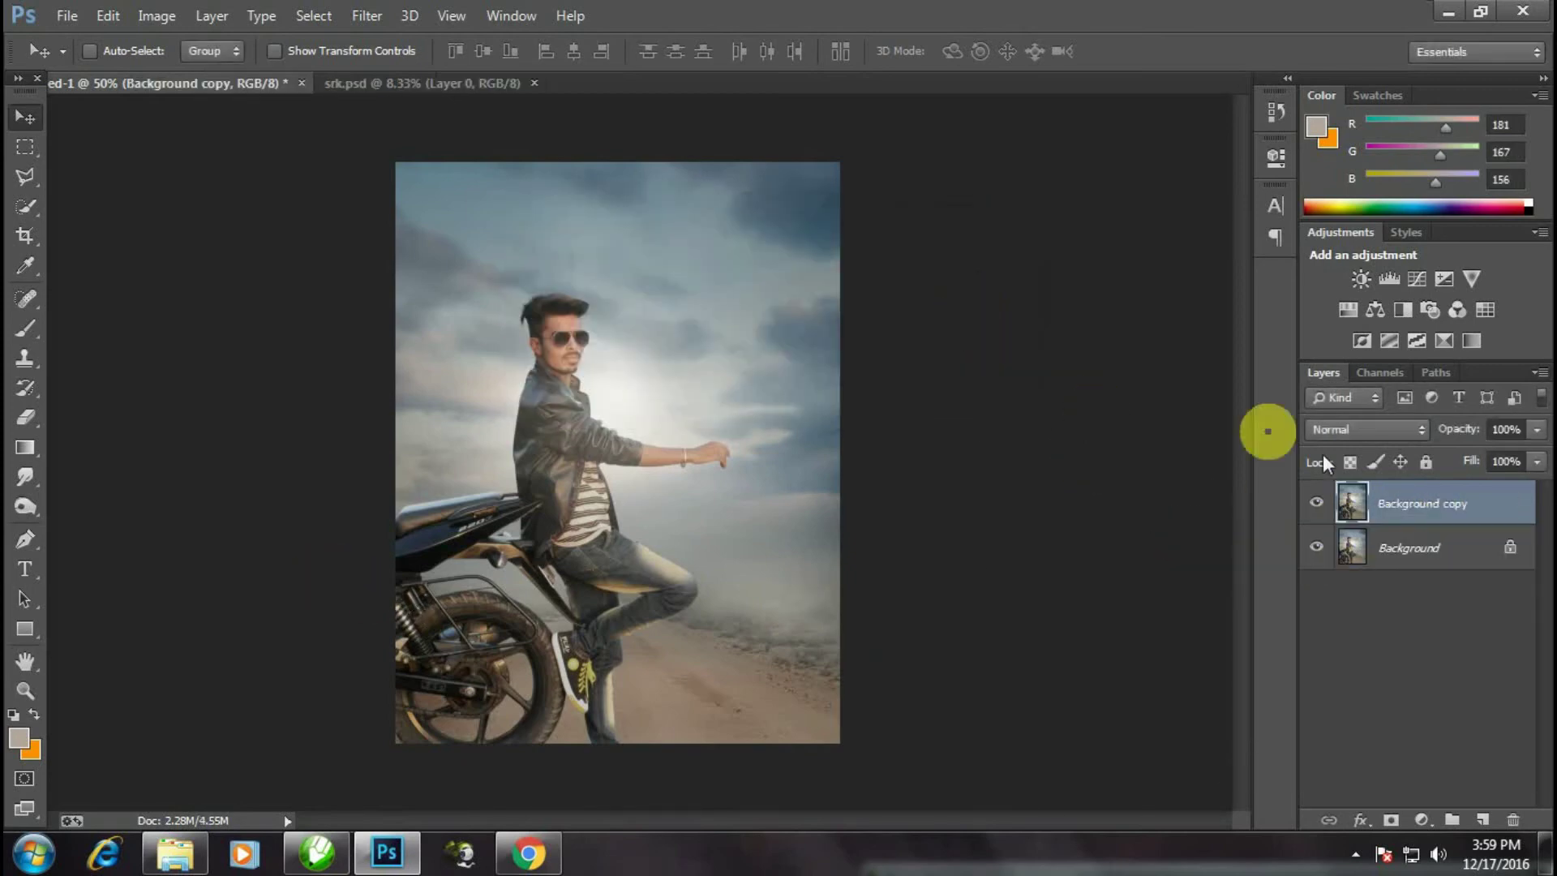
click(366, 15)
- In Camera Raw, set Clarity +34, Blacks −29, Shadows +31 and Contrast −13
click(410, 146)
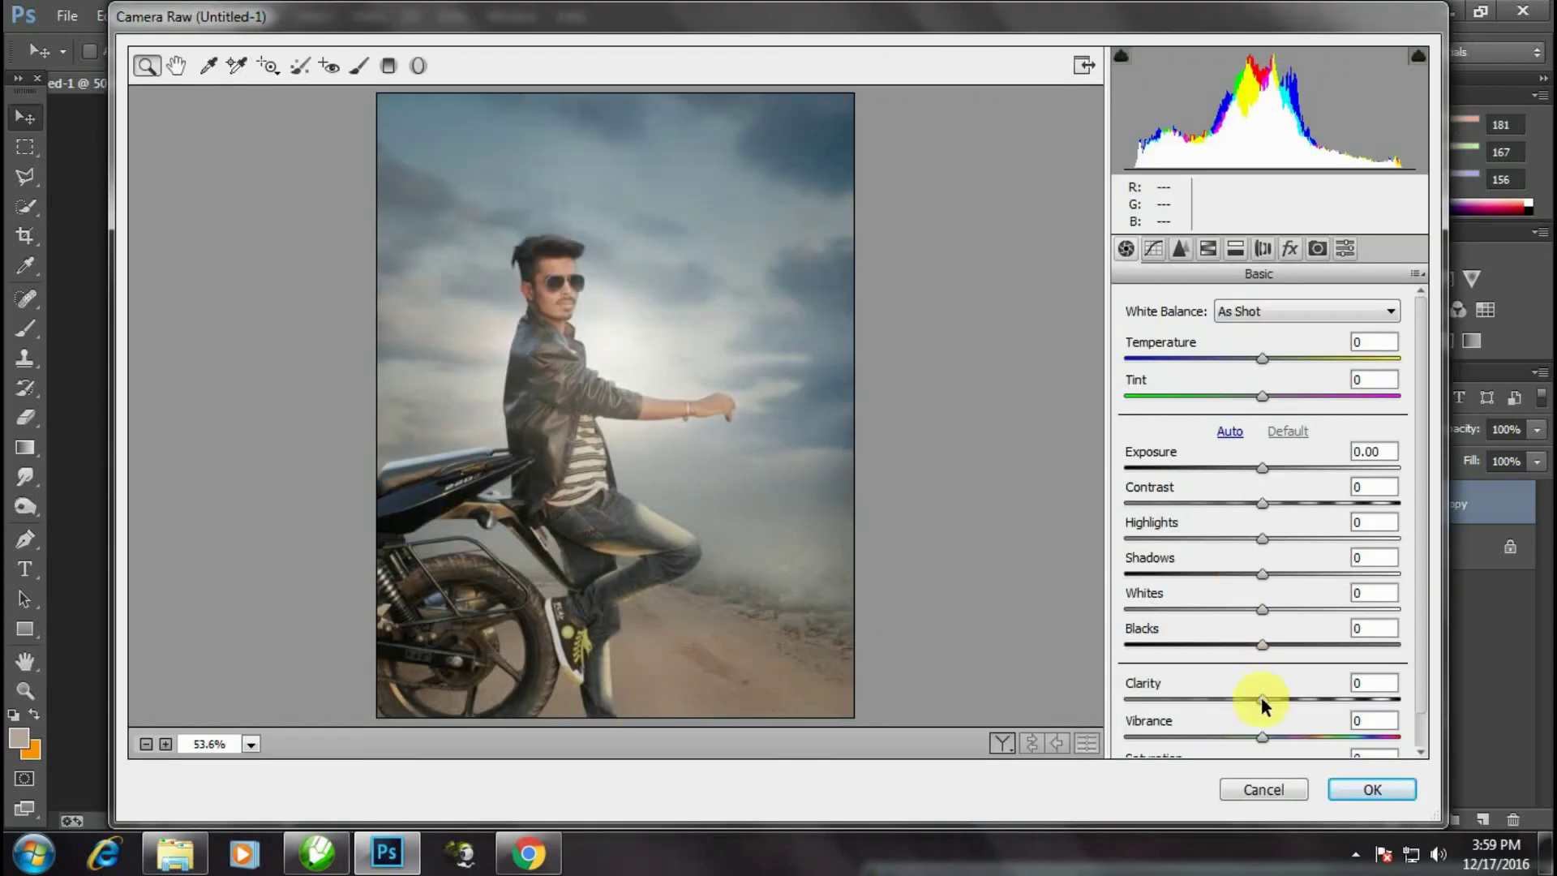
mouse_move(1262, 698)
mouse_down()
mouse_move(1234, 698)
mouse_move(1308, 698)
mouse_up()
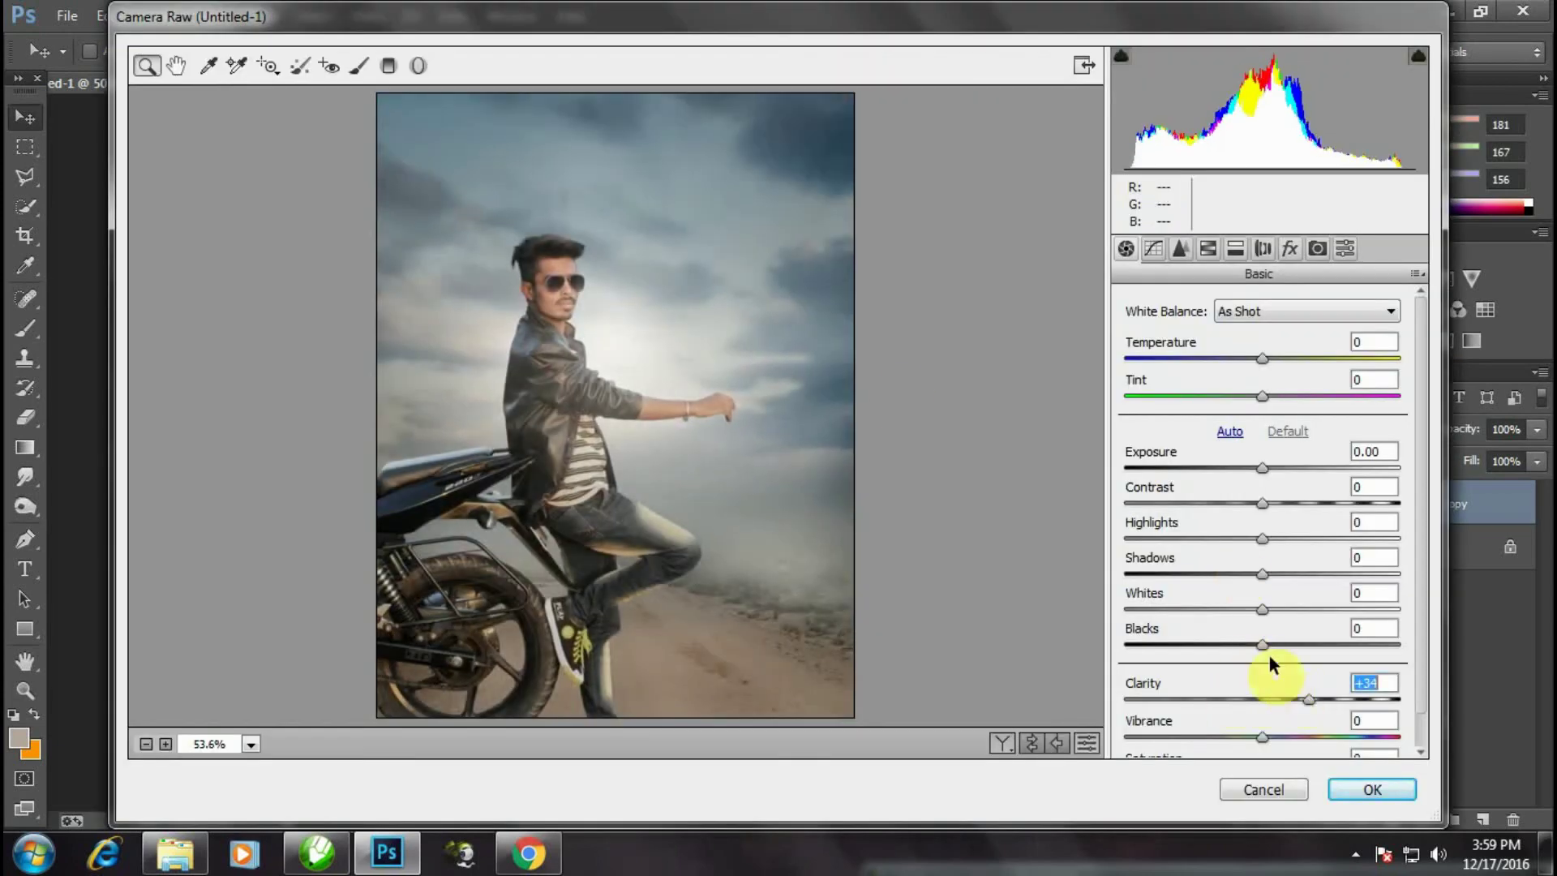
drag(1262, 644, 1224, 644)
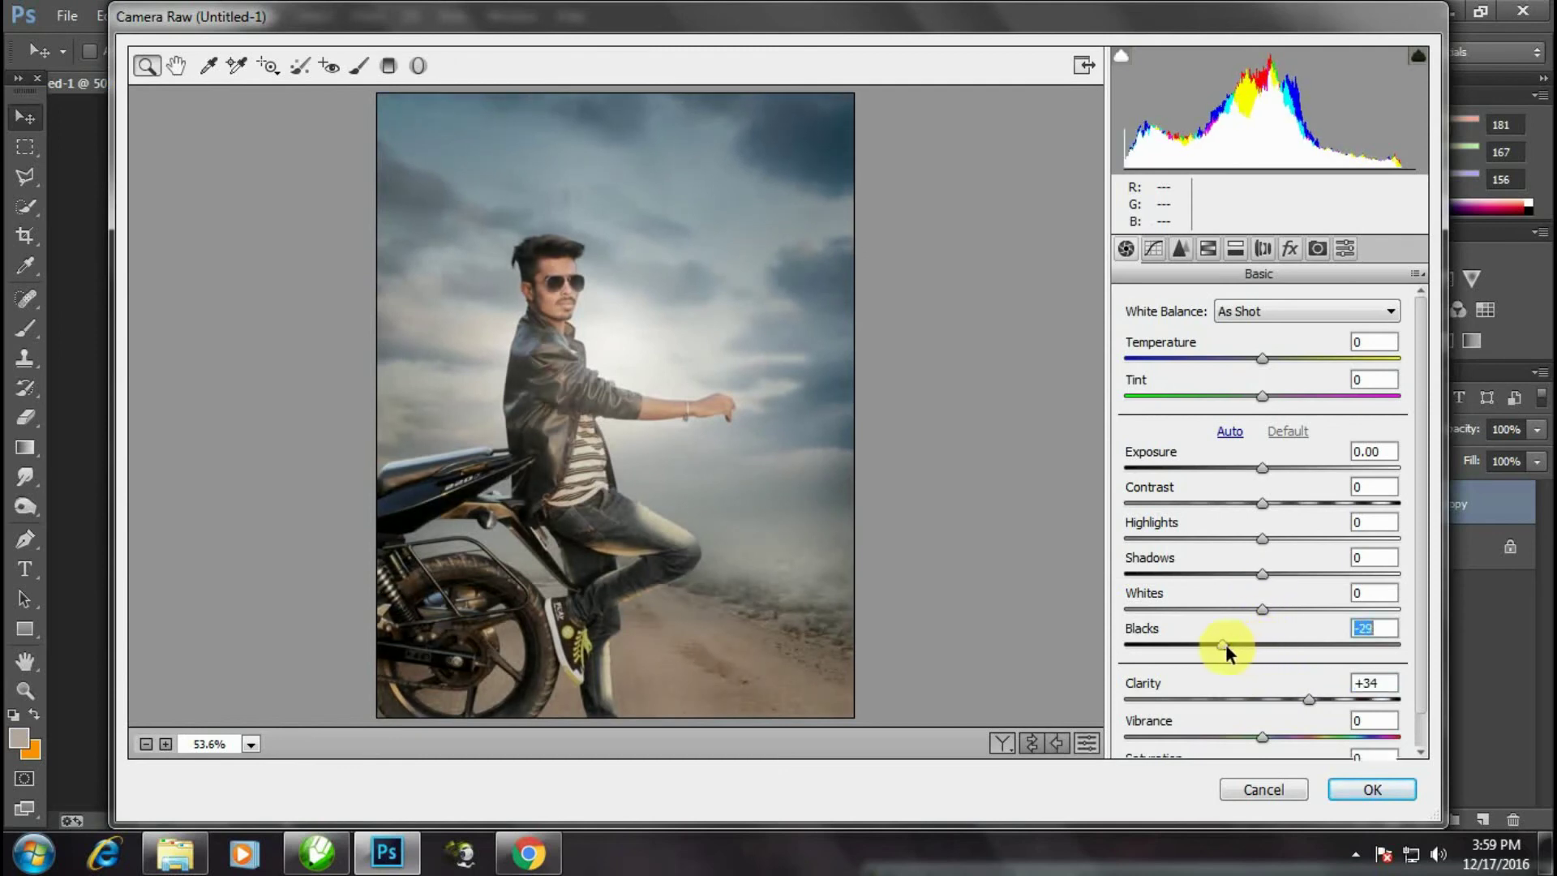
click(1263, 573)
drag(1263, 572, 1304, 574)
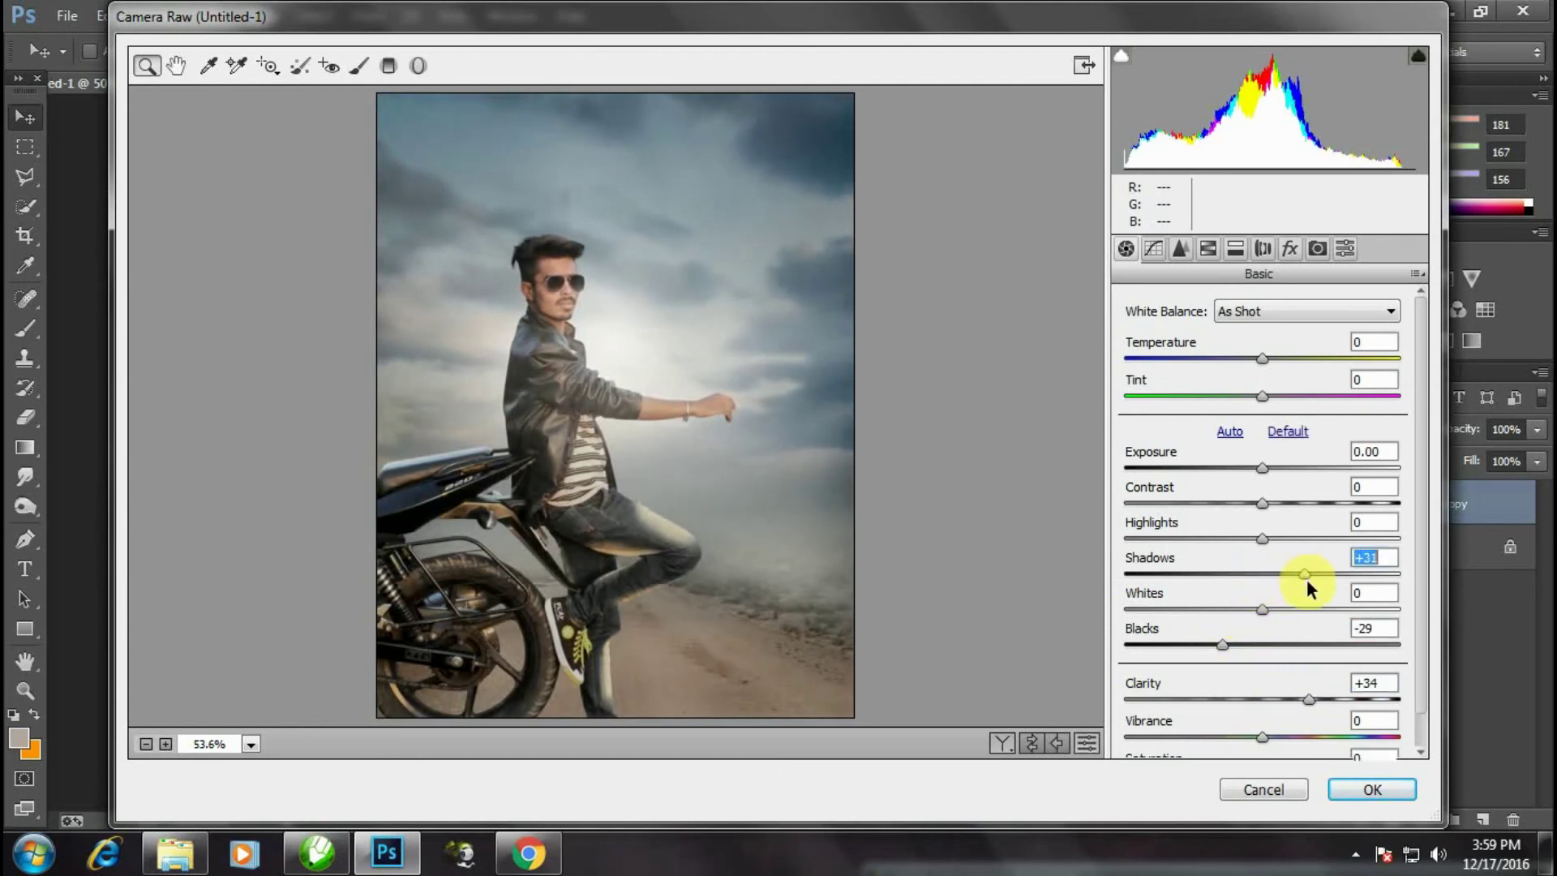
mouse_move(1262, 503)
mouse_down()
mouse_move(1228, 499)
mouse_move(1288, 507)
mouse_move(1245, 509)
mouse_move(1259, 466)
mouse_up()
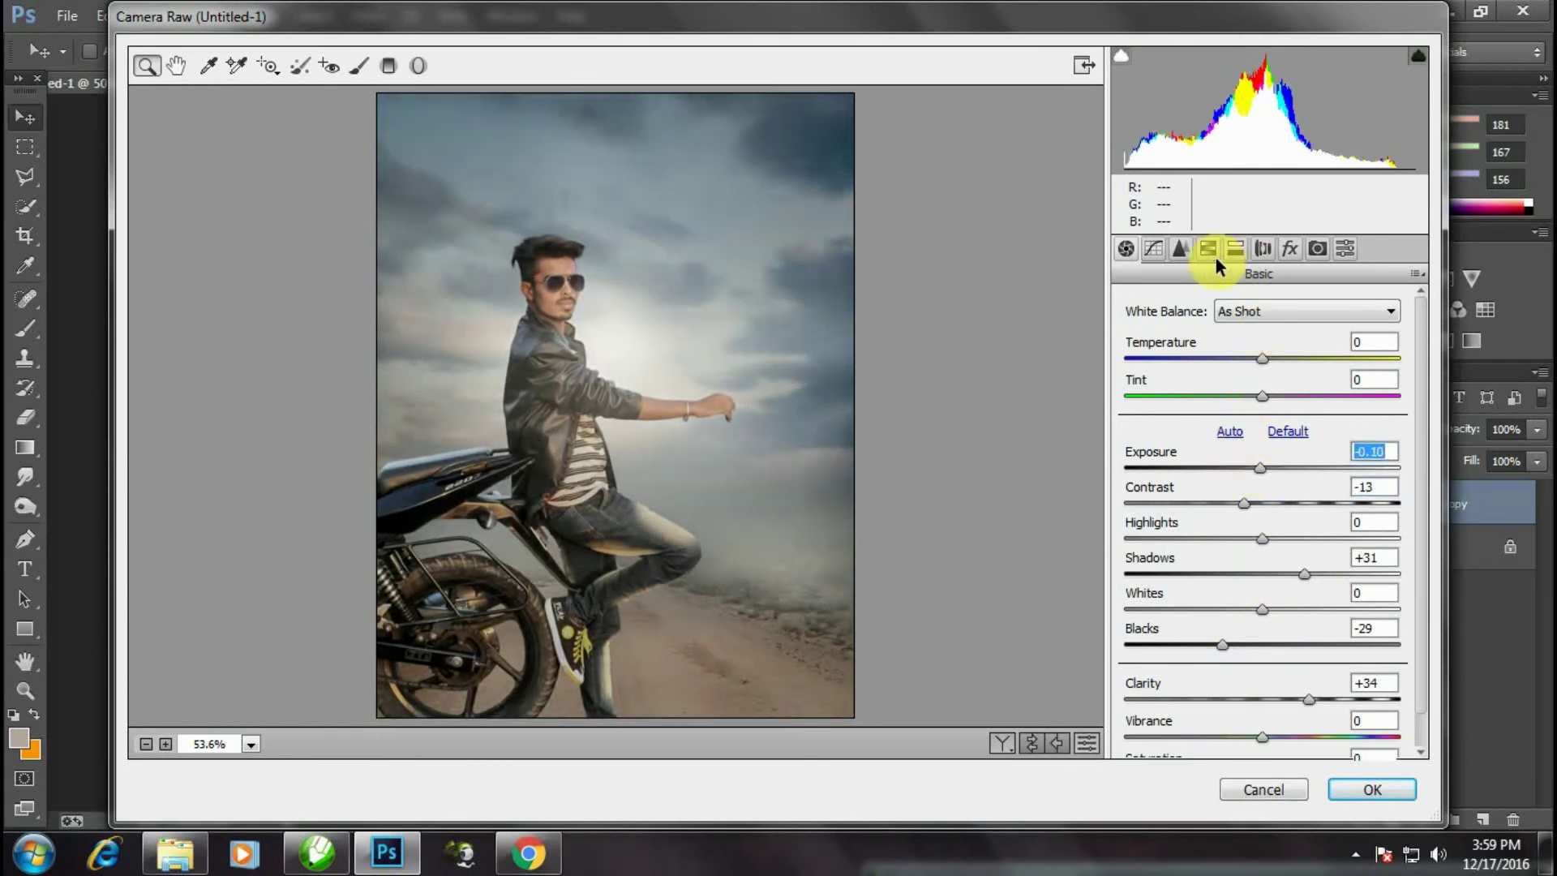
- Raise Oranges luminance to +12, add a dark vignette, and apply Camera Raw
click(1234, 249)
drag(1281, 452, 1286, 450)
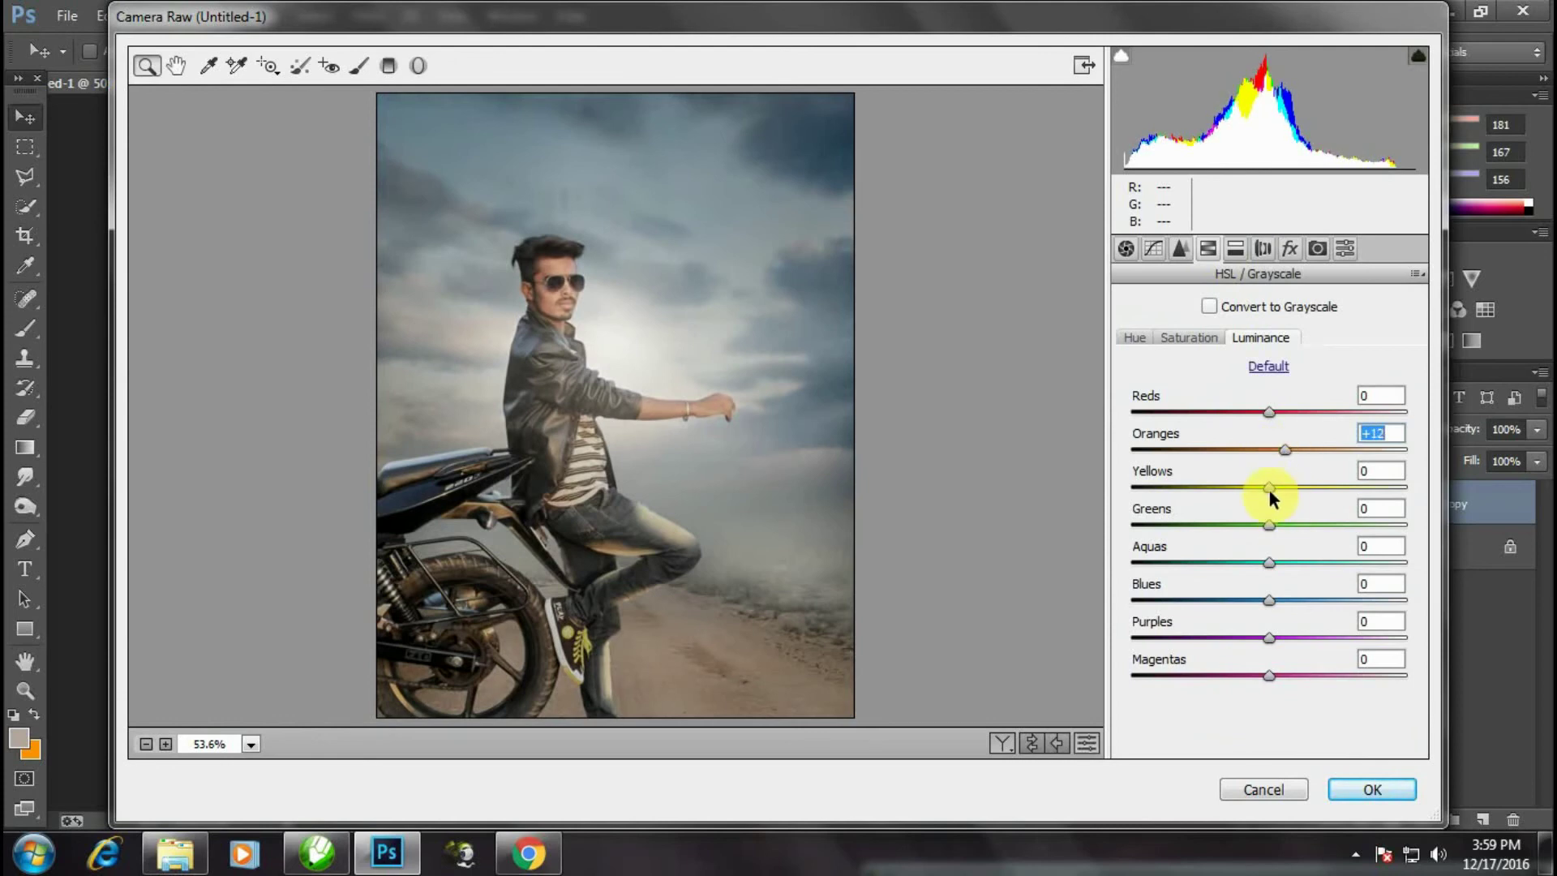
click(1289, 248)
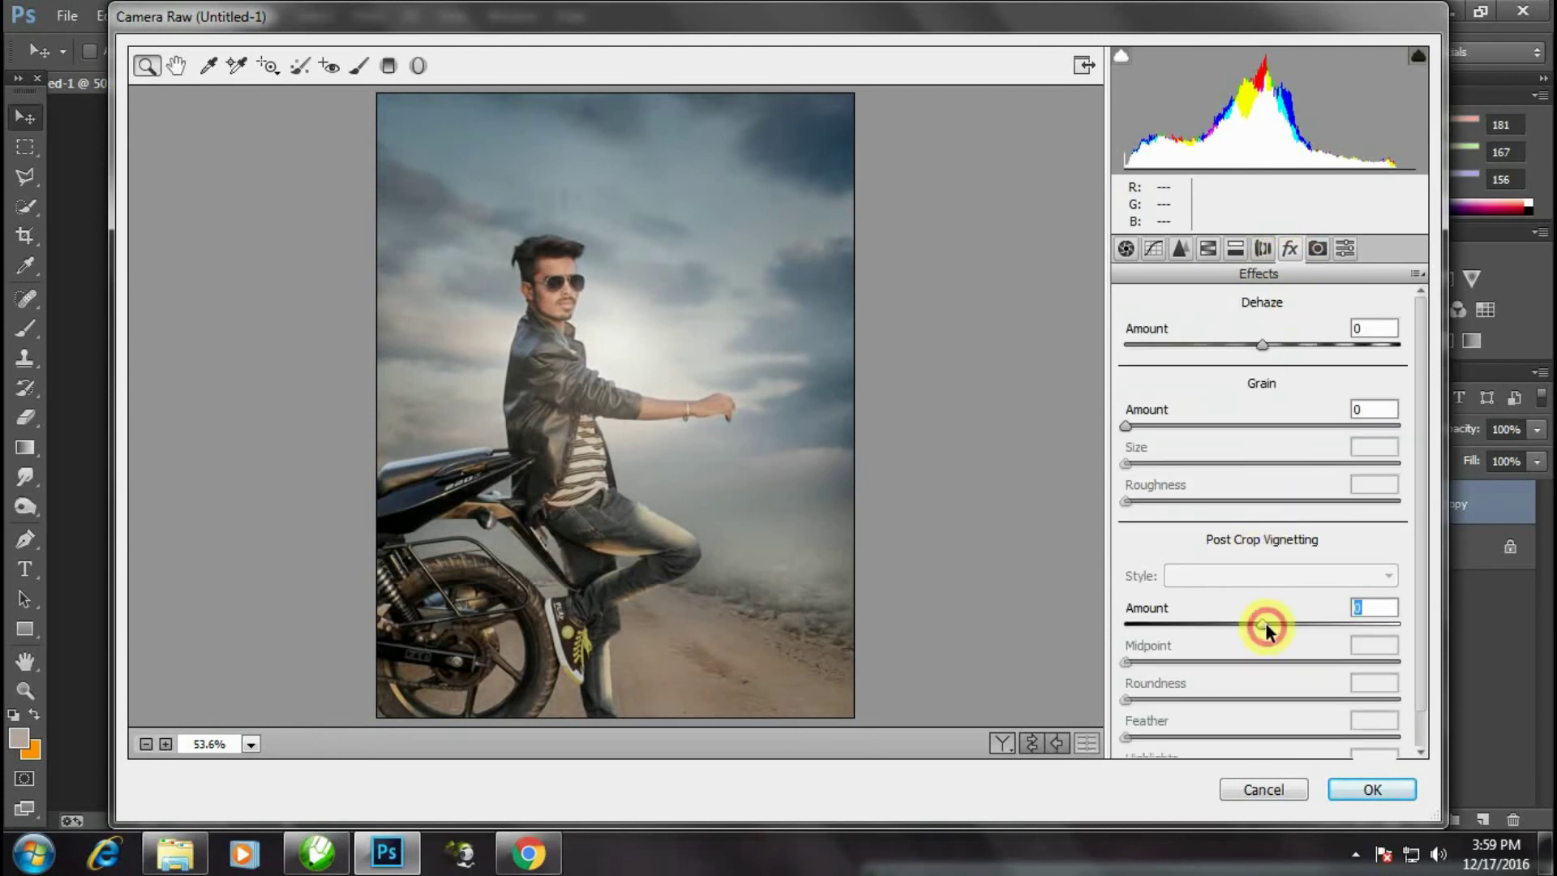
drag(1267, 629, 1253, 625)
click(1352, 788)
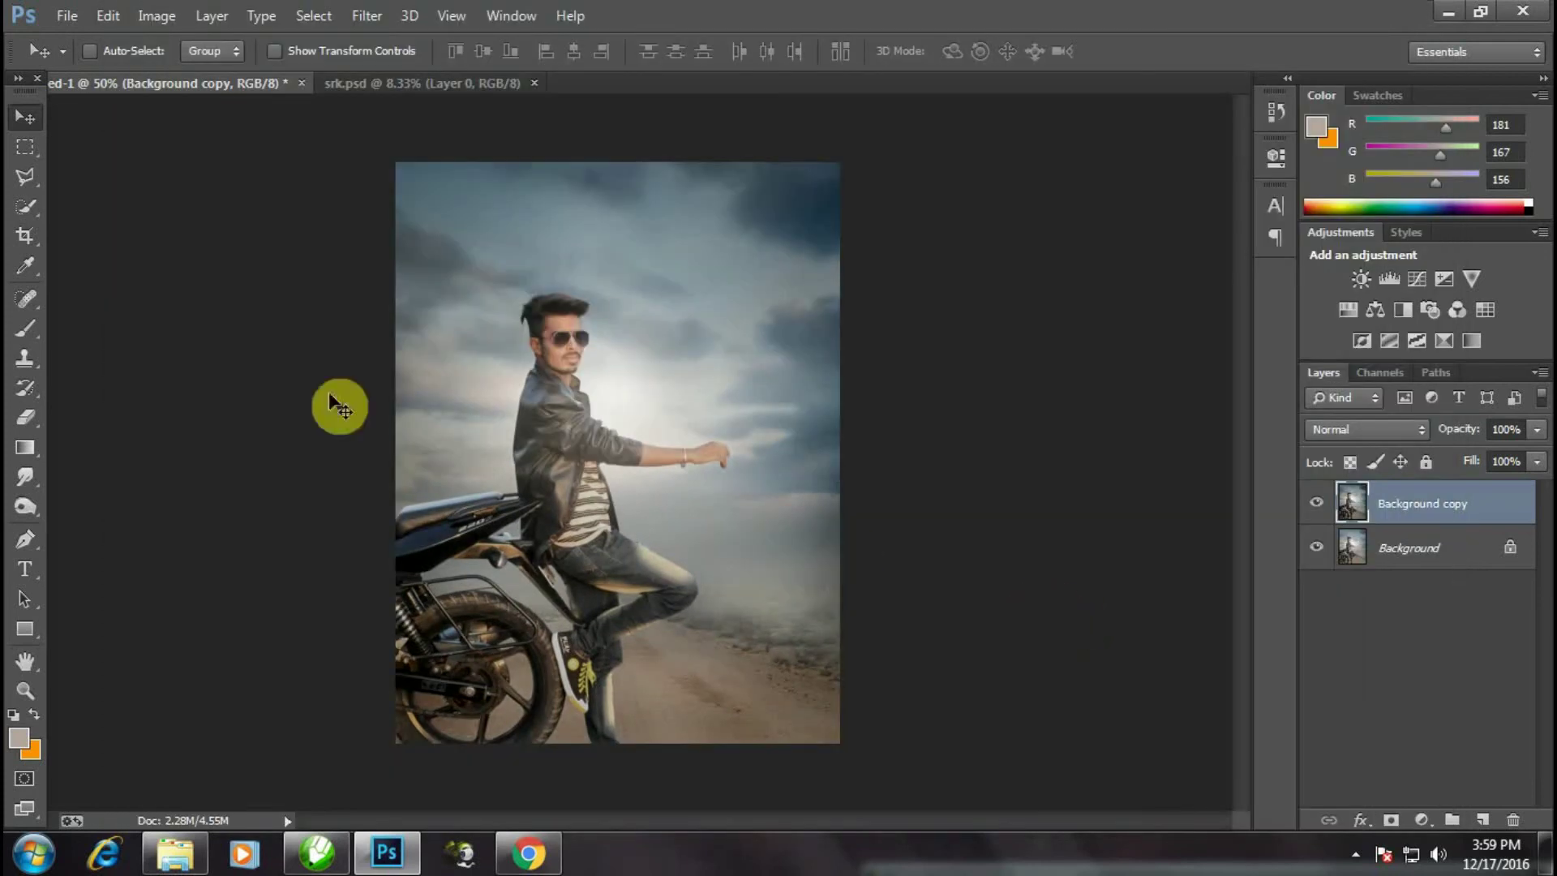
key(ctrl+minus)
- Add a Color Balance layer clipped to Background copy with midtones at -13/-6/+2
key(ctrl+plus)
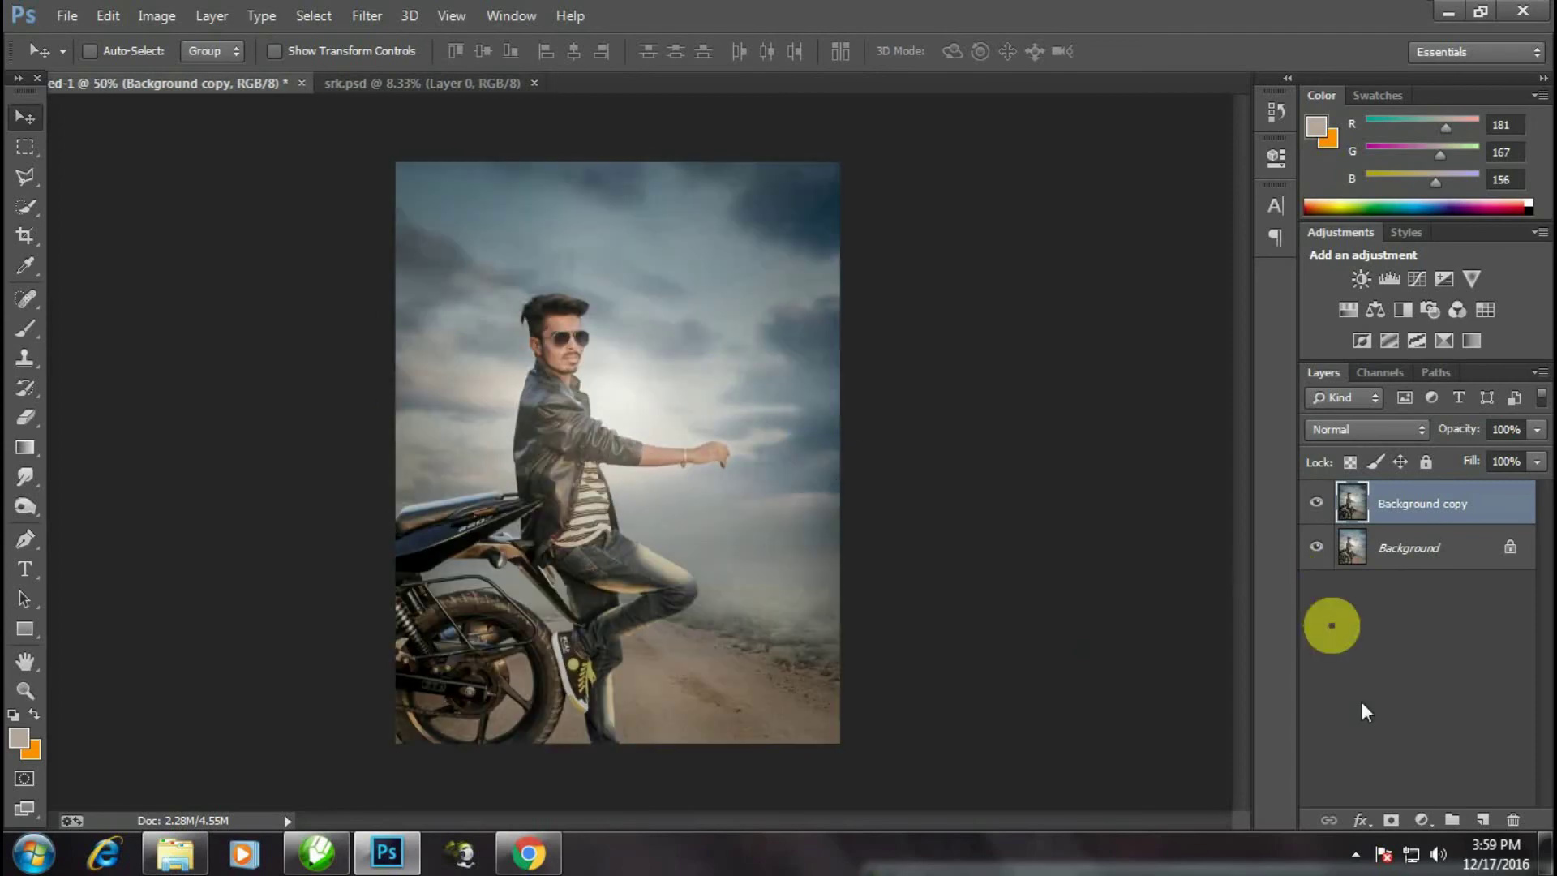
click(1421, 819)
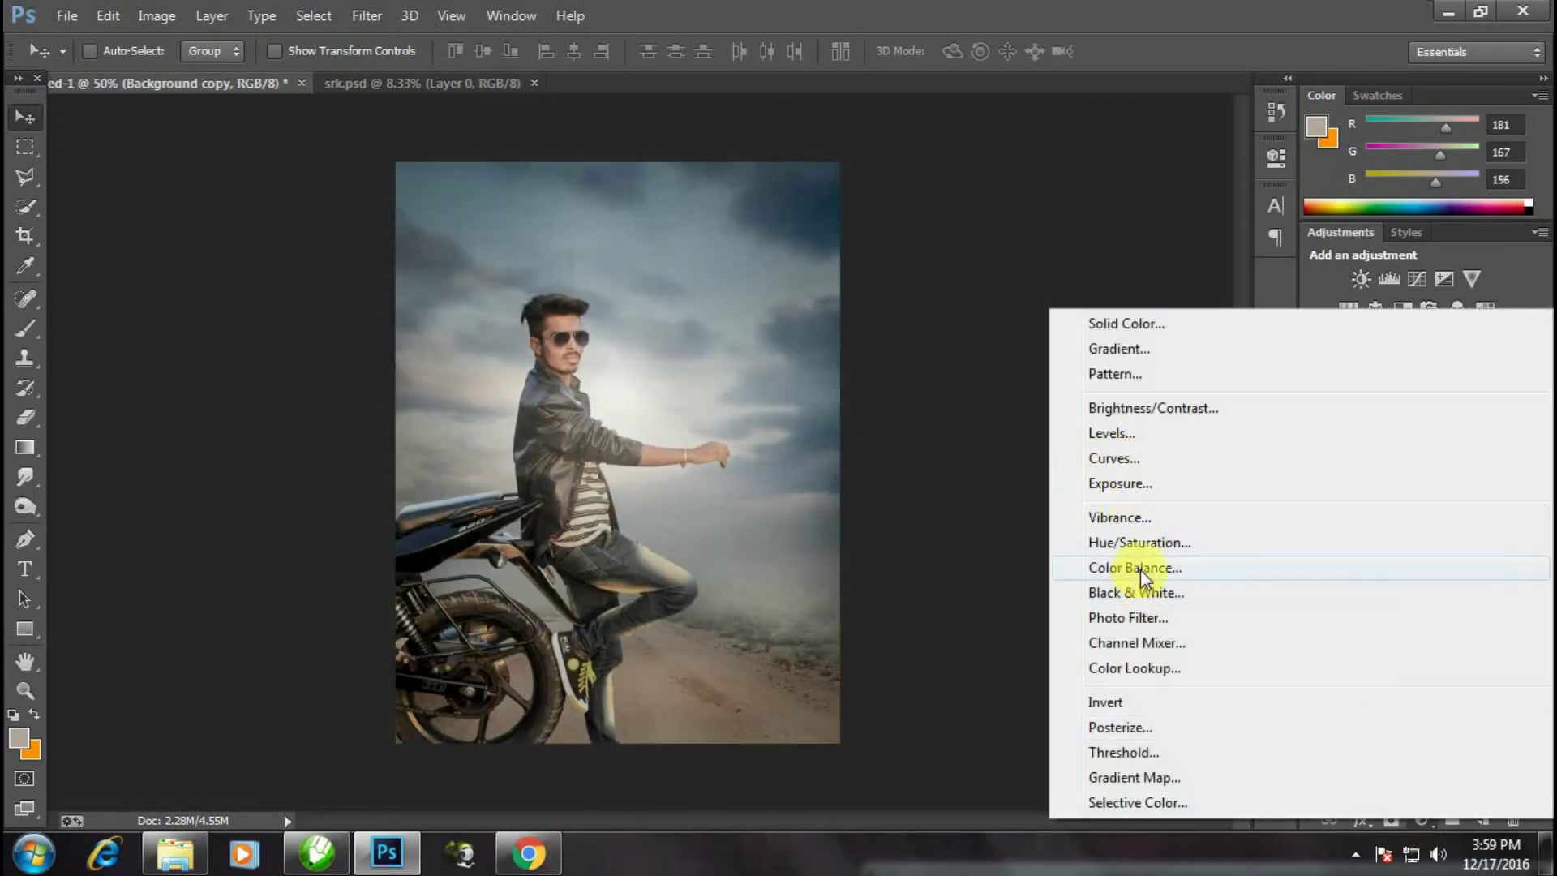
click(1140, 570)
click(1075, 527)
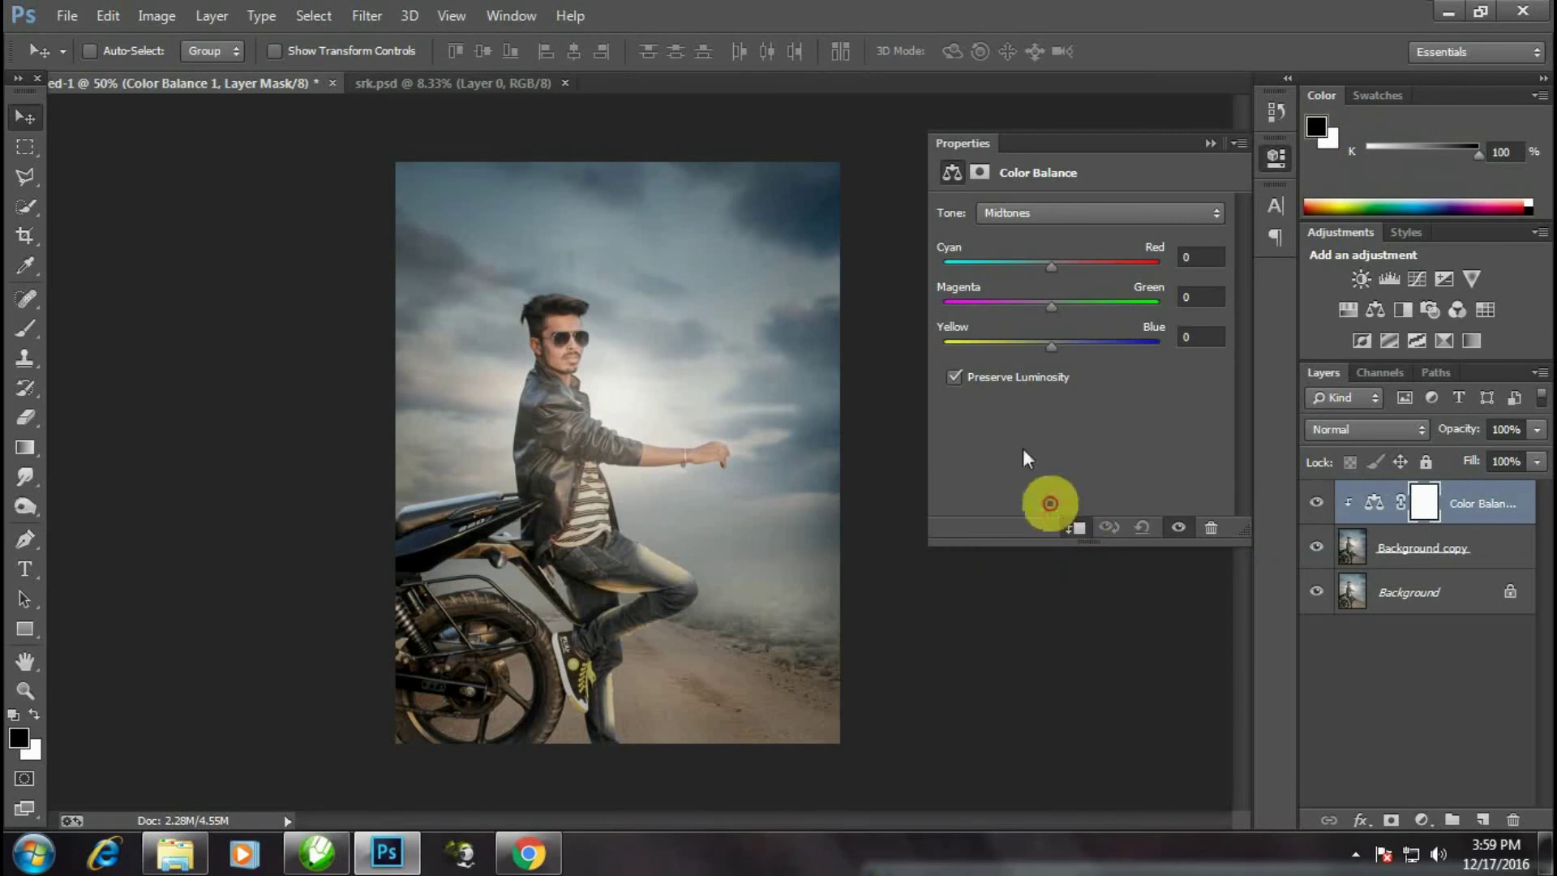
mouse_move(1032, 352)
mouse_down()
mouse_move(1054, 354)
mouse_move(1046, 315)
mouse_up()
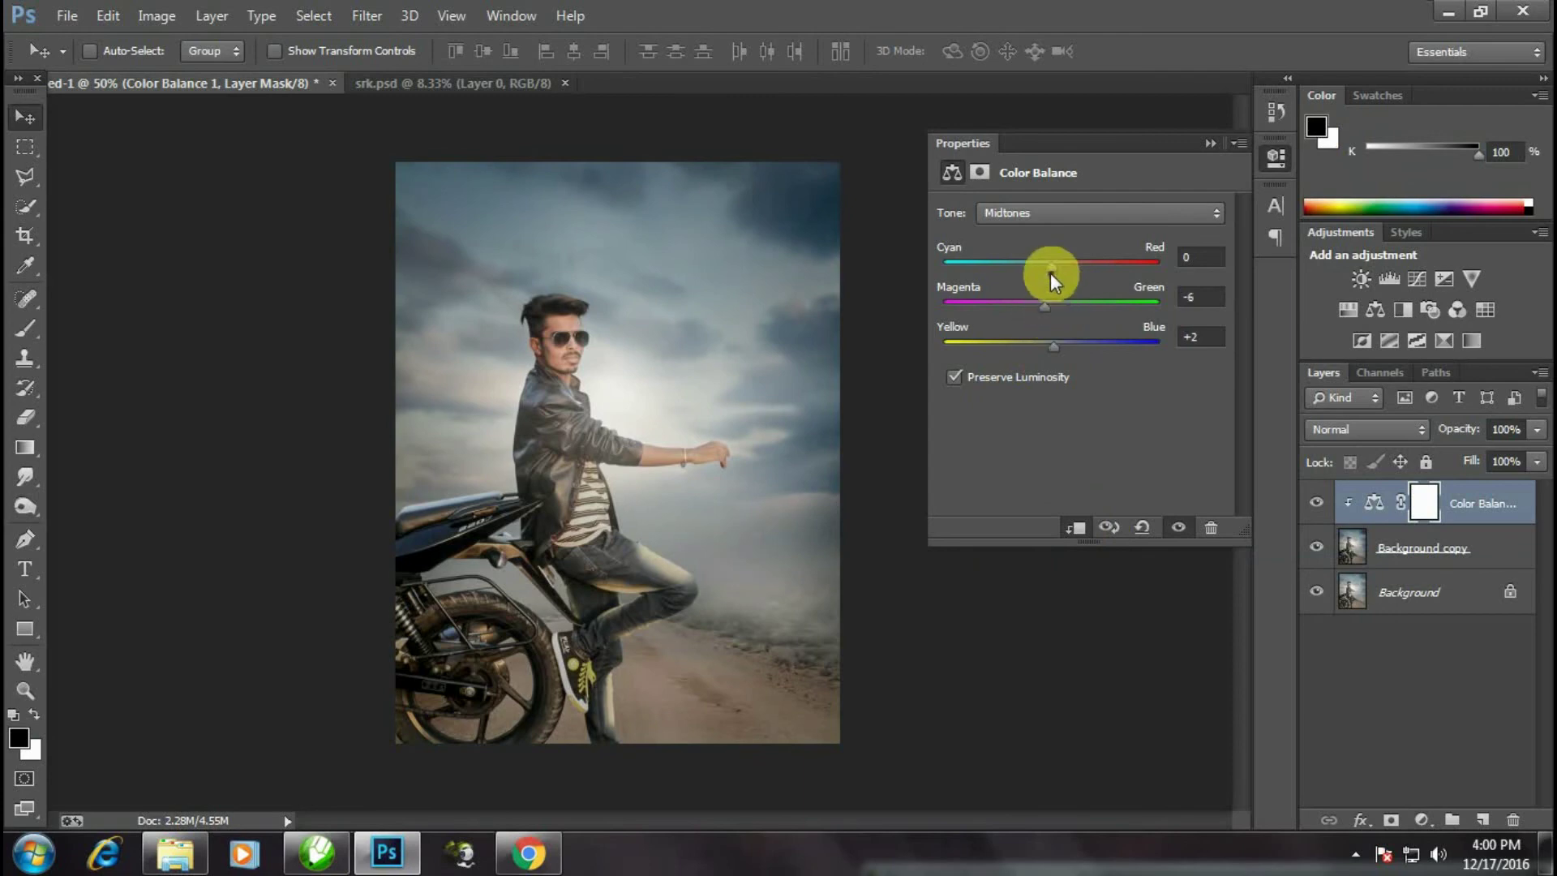
drag(1050, 272, 1044, 272)
- Set the Color Balance shadows to -6/-2/+2 and close its properties
click(1048, 215)
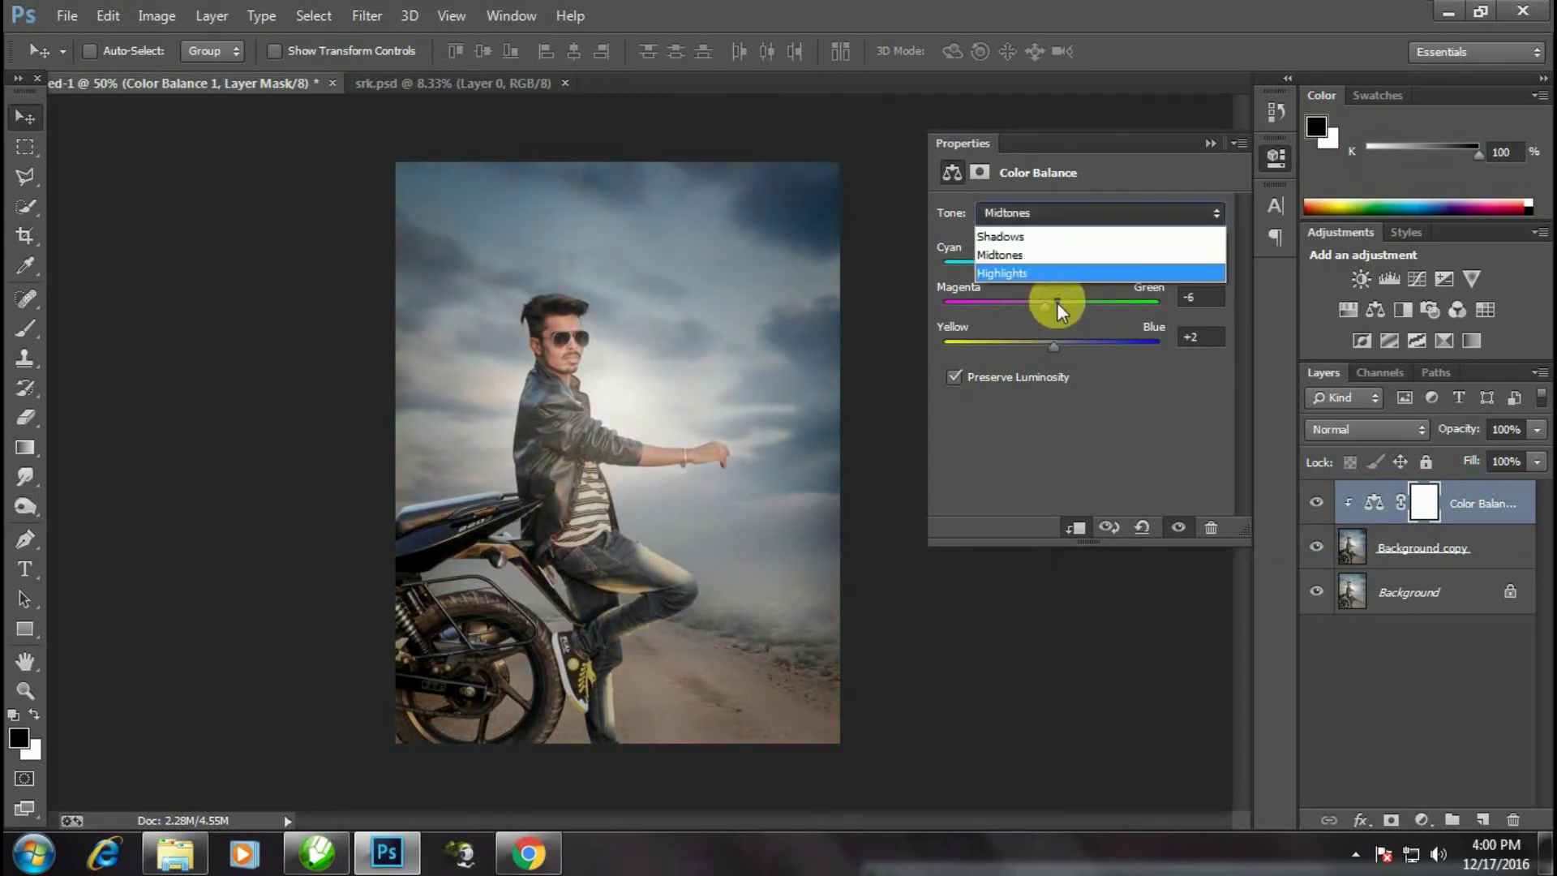
click(1016, 231)
mouse_move(1057, 347)
mouse_down()
mouse_move(1043, 343)
mouse_move(1063, 343)
mouse_up()
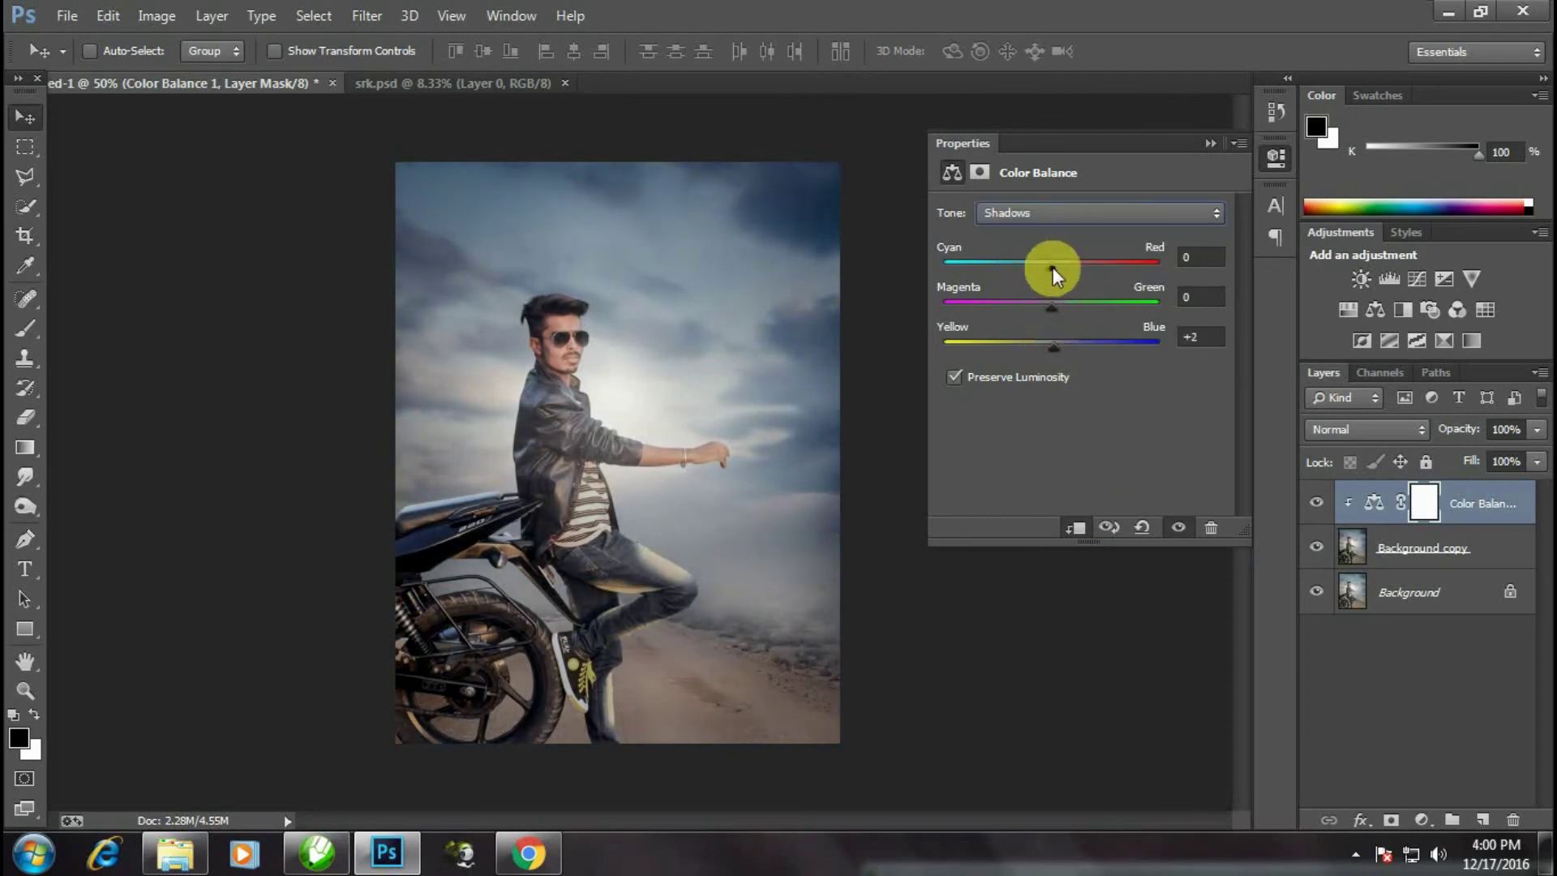
mouse_move(1052, 266)
mouse_down()
mouse_move(1040, 266)
mouse_move(1048, 307)
mouse_up()
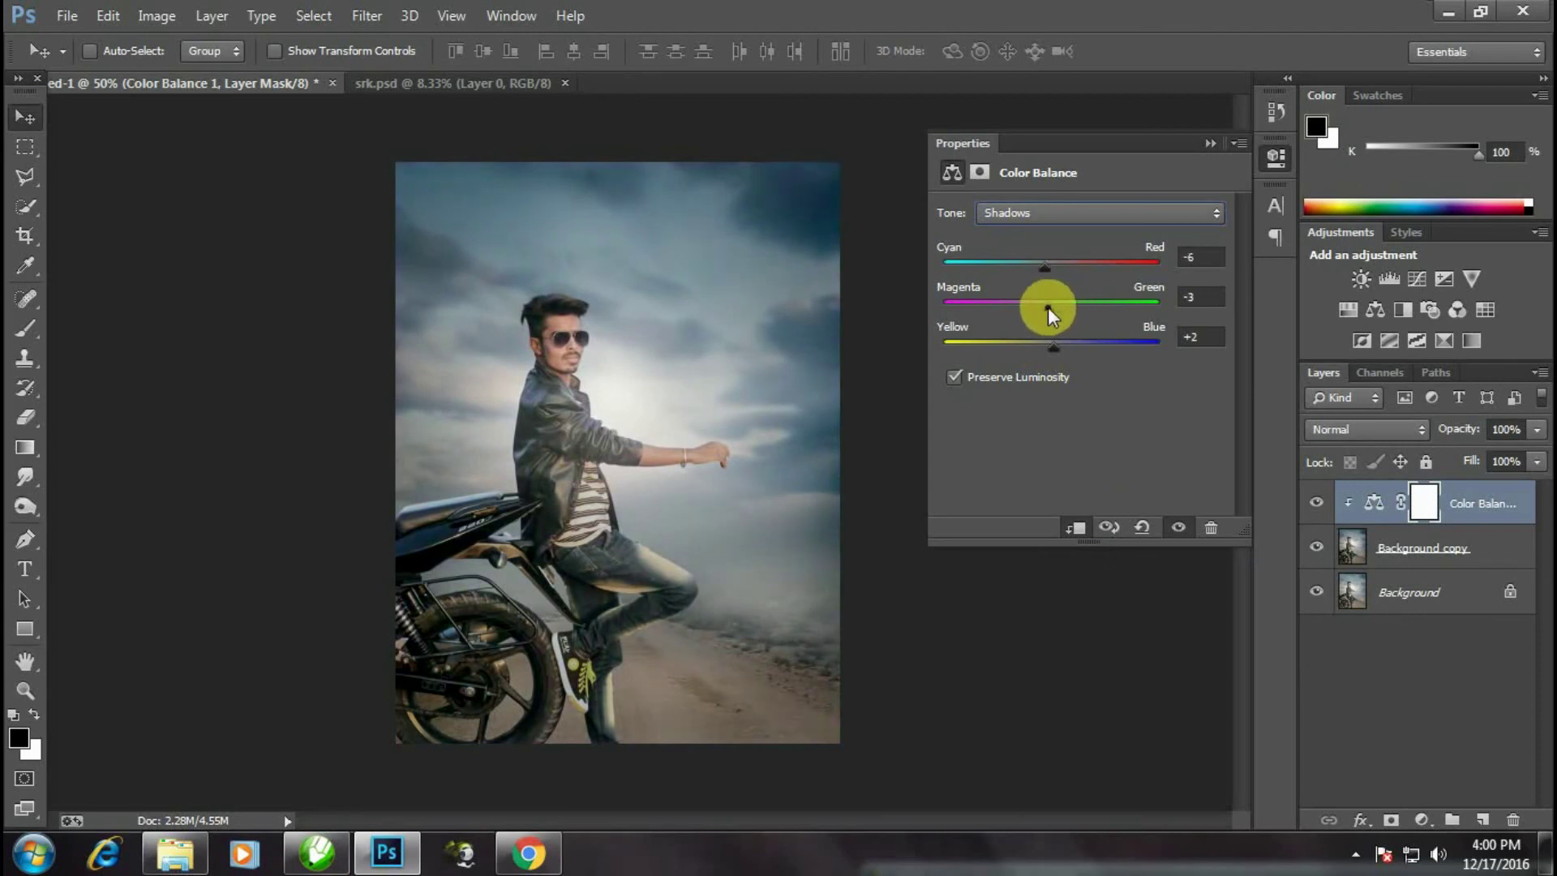
click(1210, 143)
key(ctrl+minus)
key(ctrl+minus)
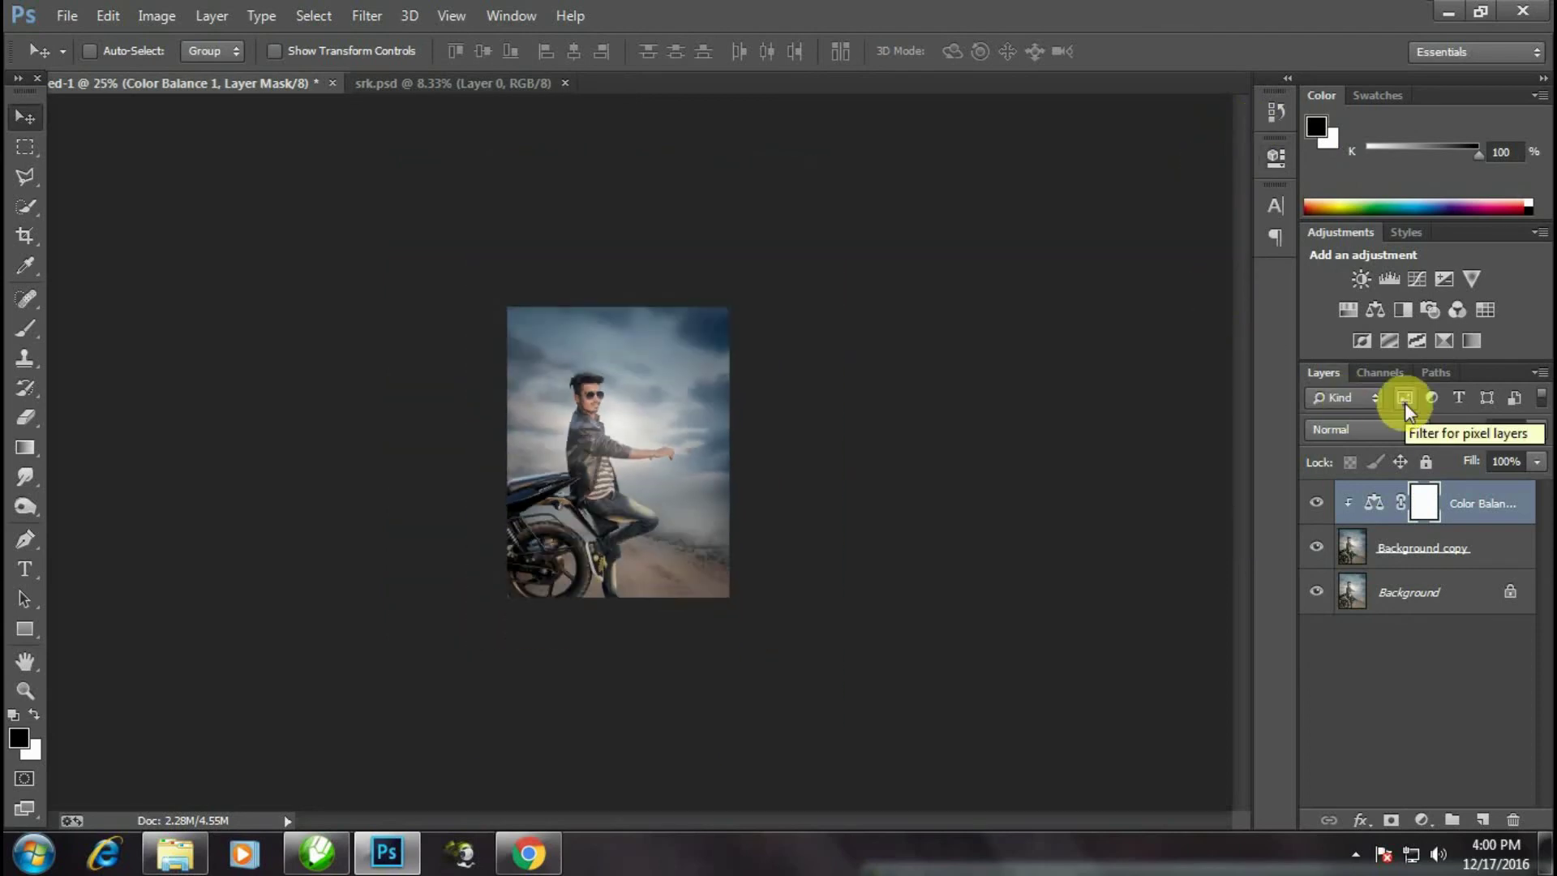
key(ctrl+minus)
key(ctrl+plus)
key(ctrl+plus)
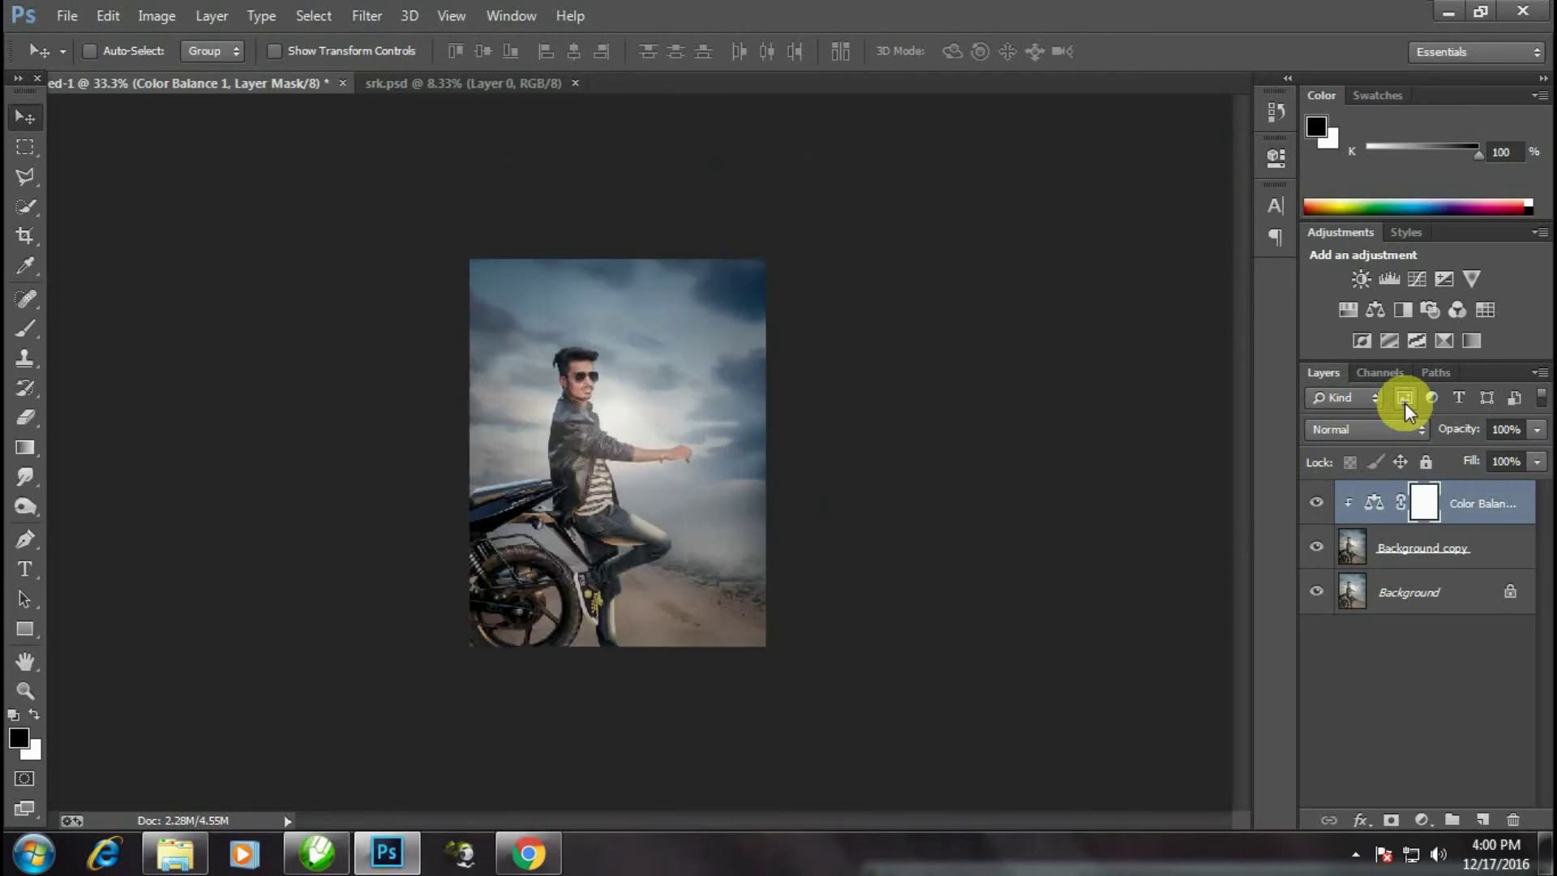
key(ctrl+plus)
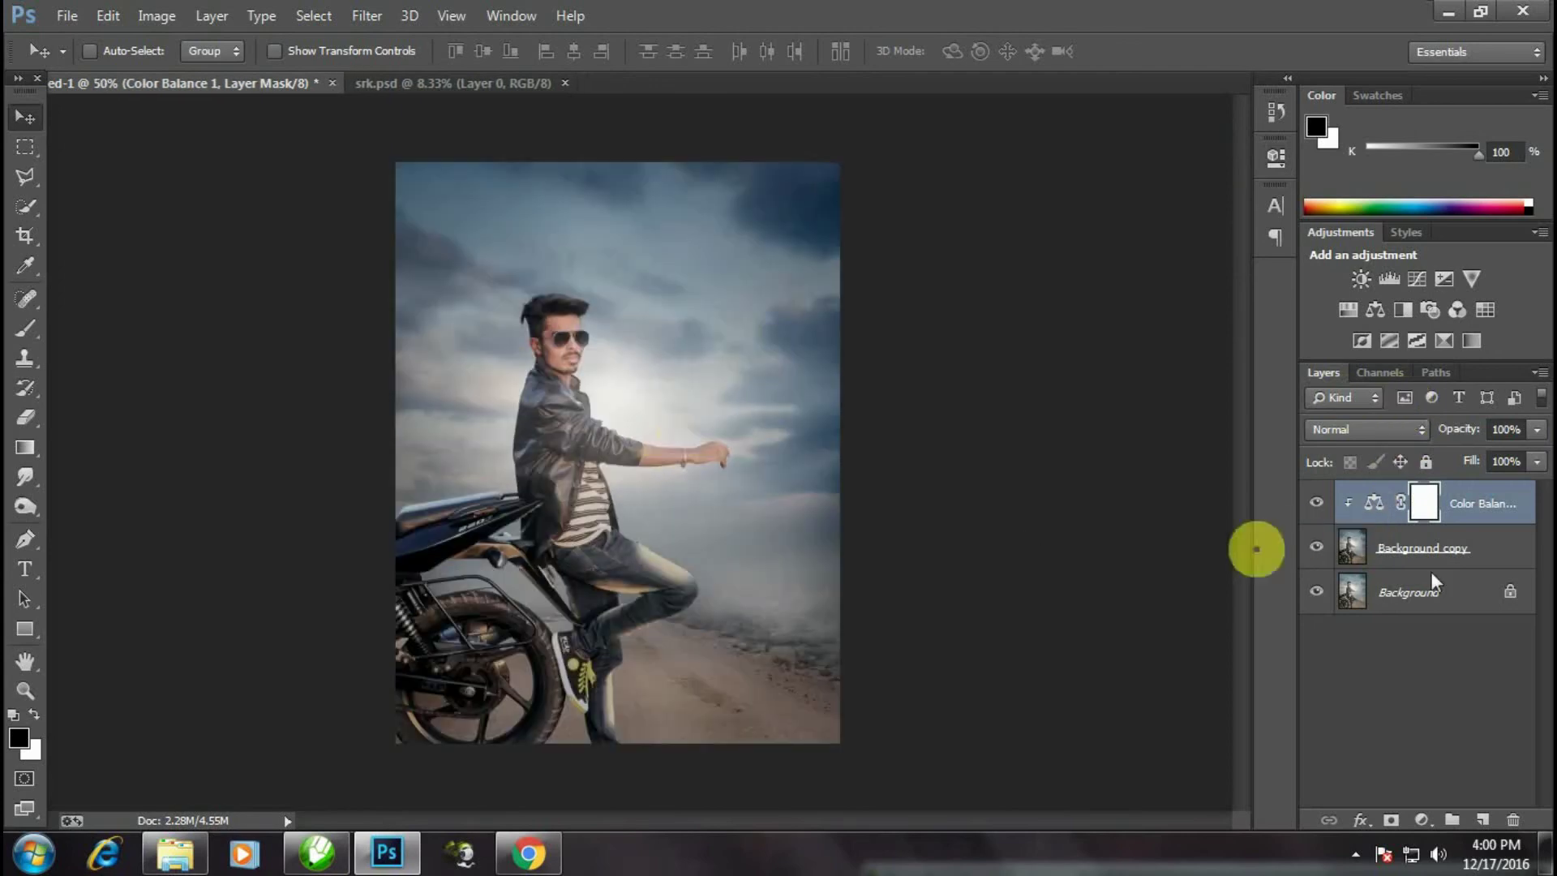
- Add a Solid Color fill layer in dark grey
click(1421, 819)
click(1125, 327)
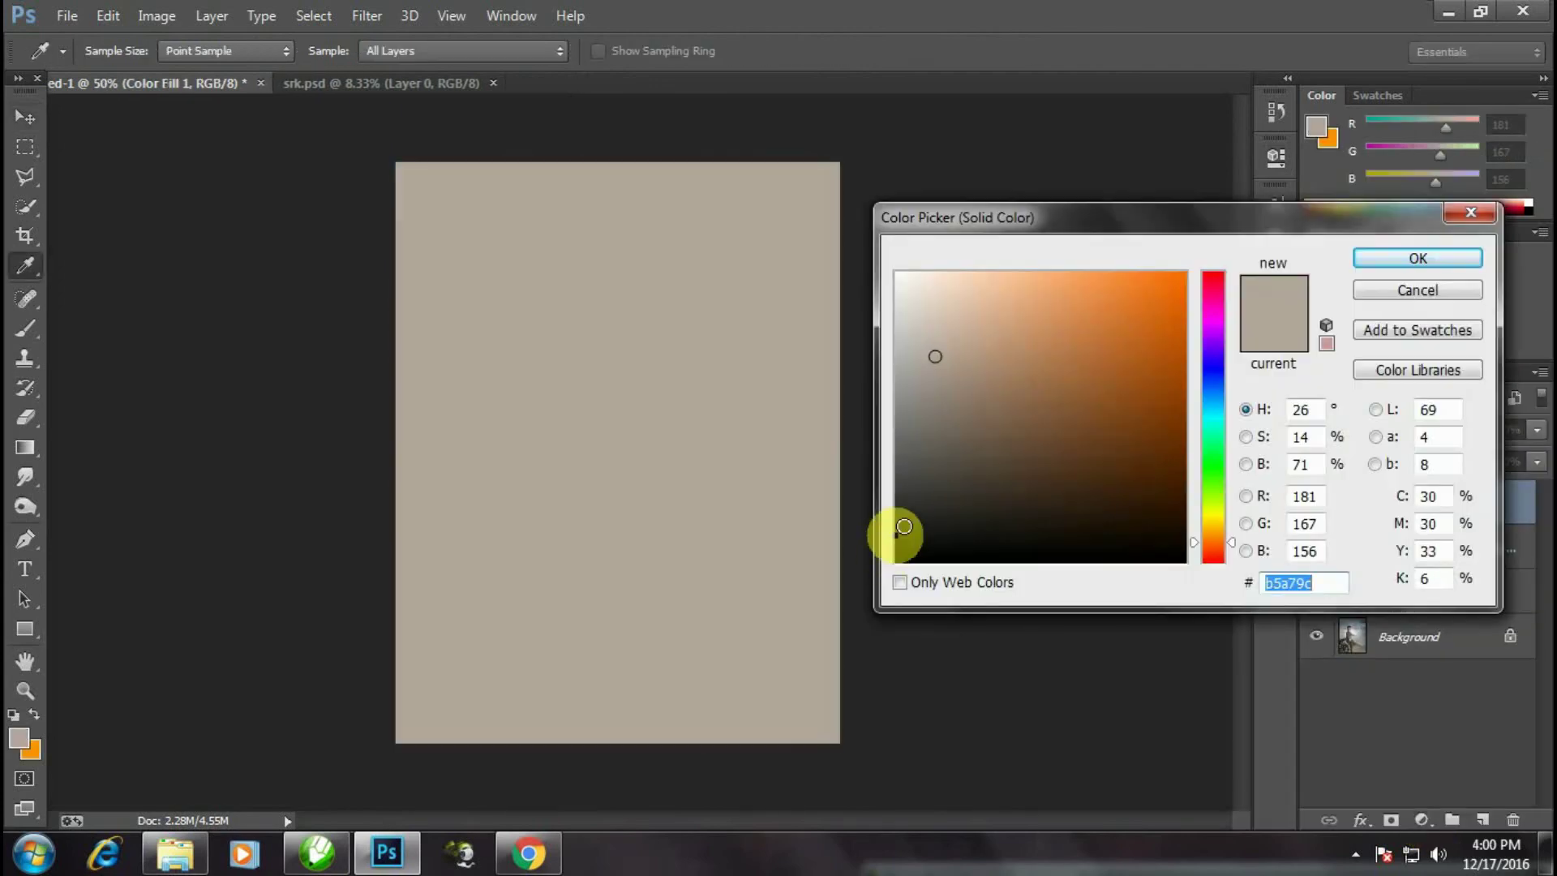
click(896, 486)
click(1418, 258)
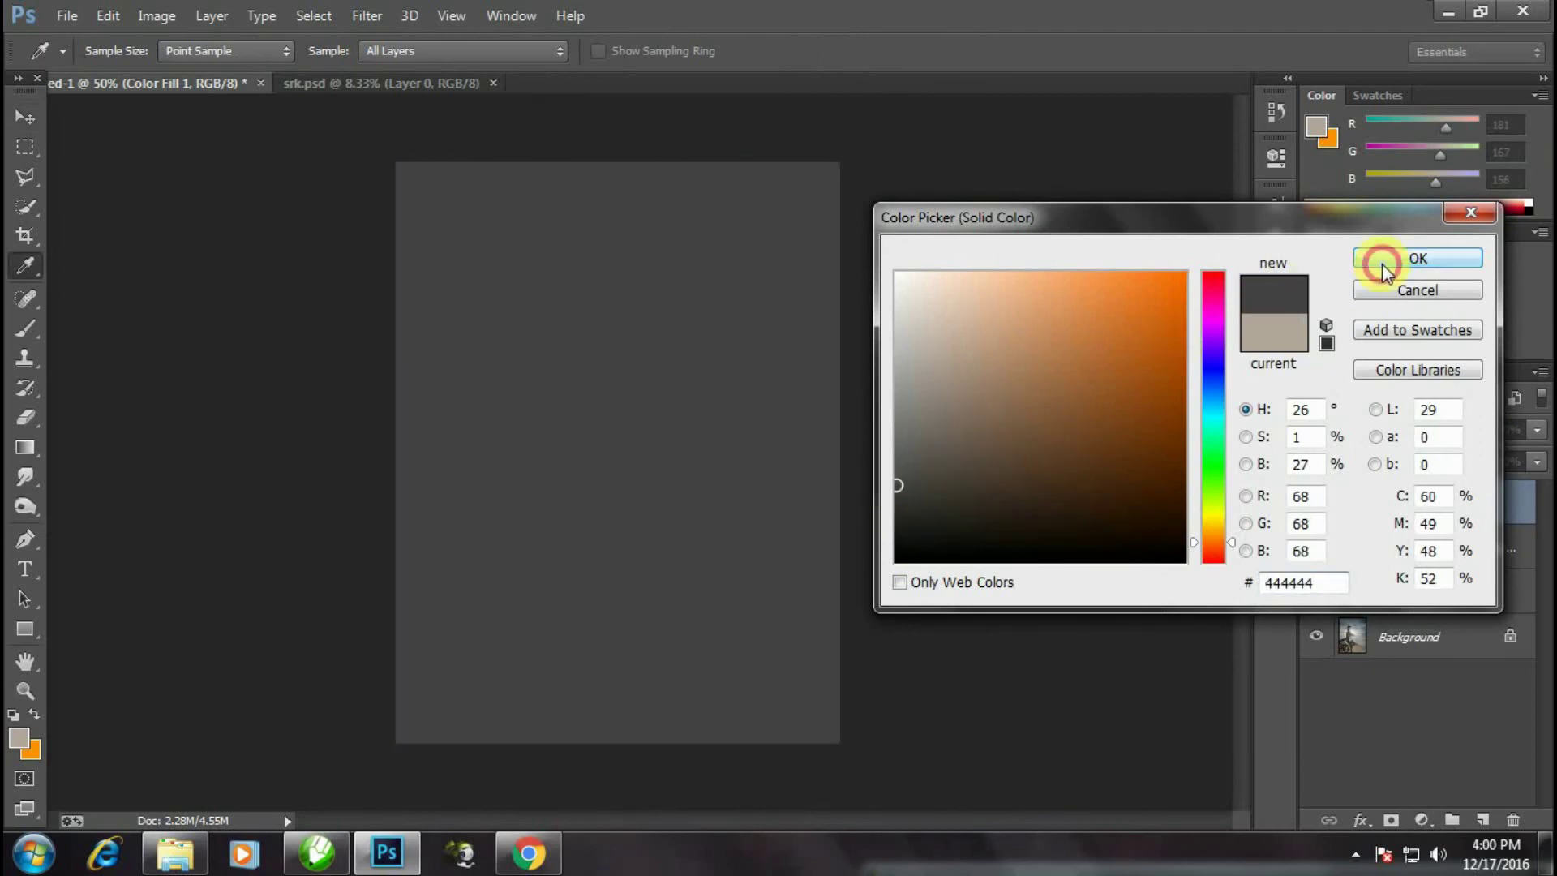
- Draw a radial gradient at 100% opacity on the fill mask, then discard the misplaced result
click(25, 448)
click(240, 51)
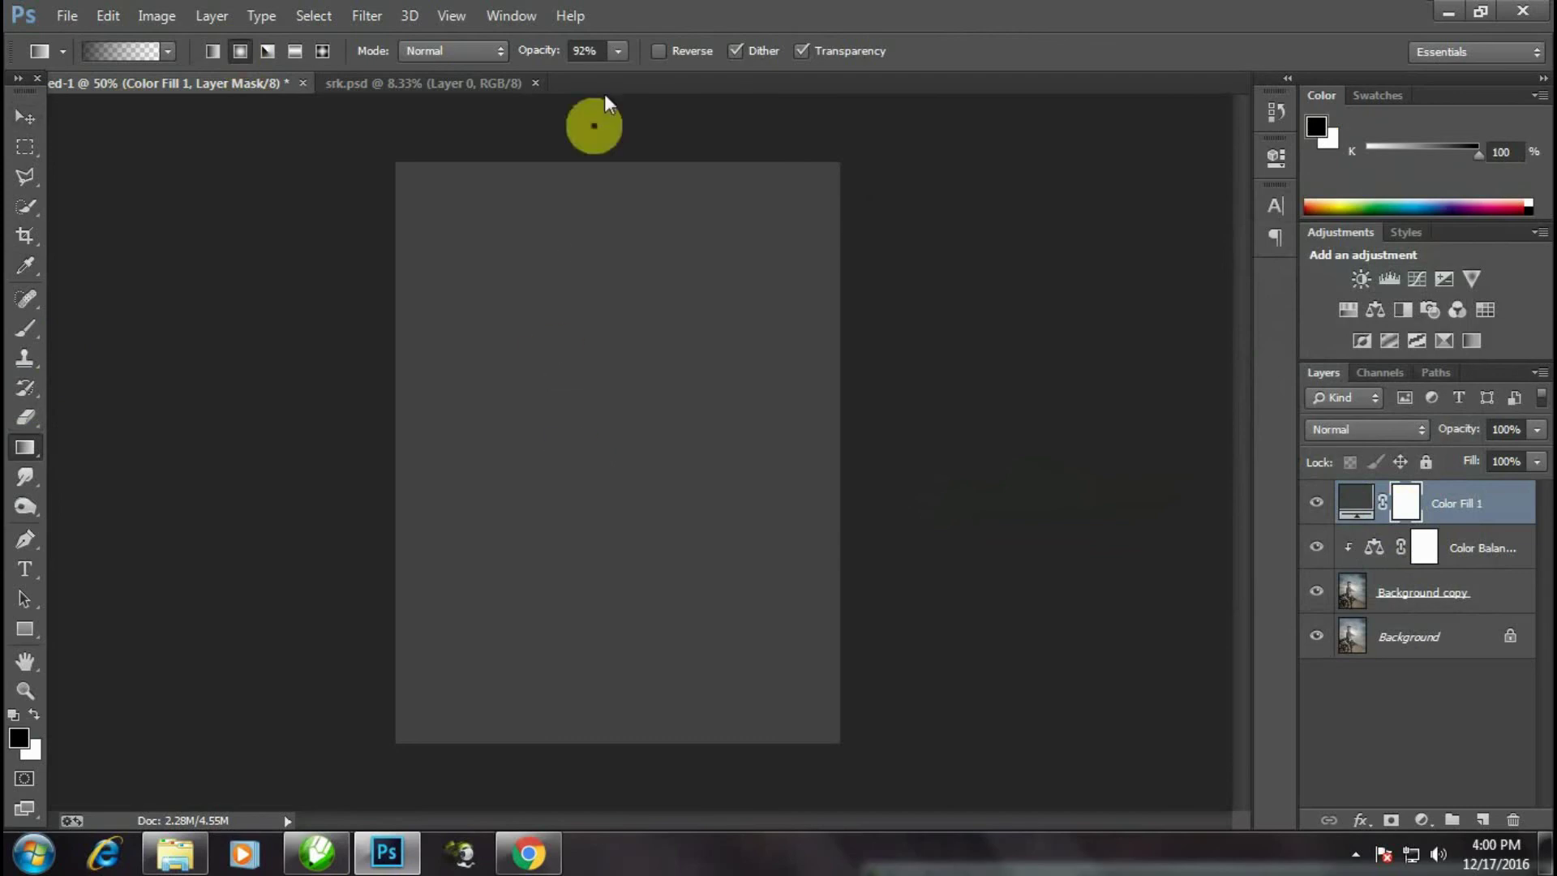
click(618, 51)
drag(621, 81, 633, 81)
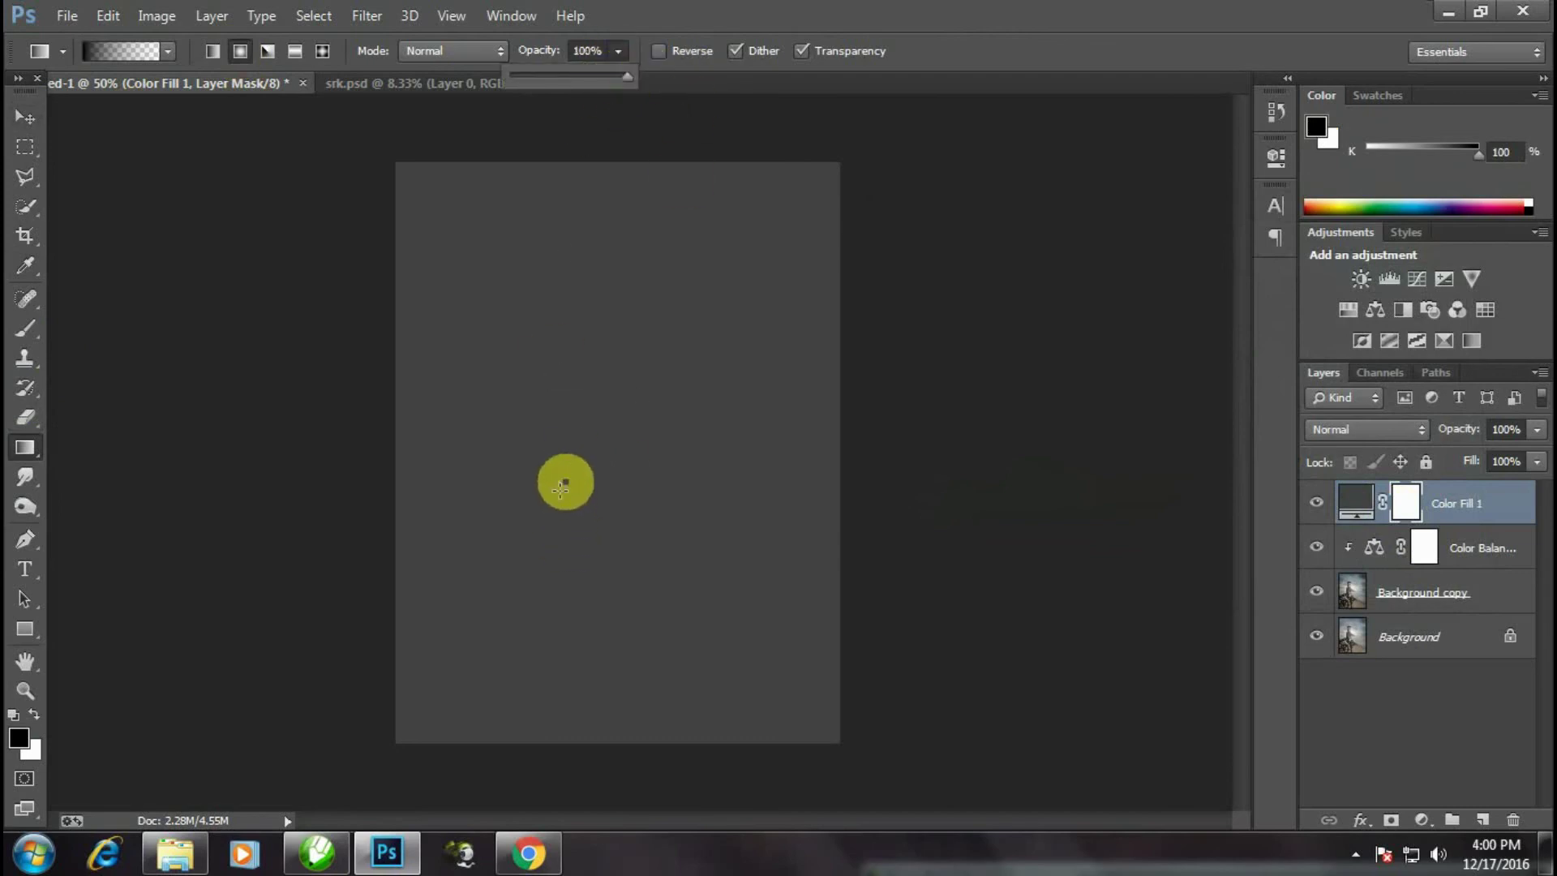
drag(546, 521, 680, 369)
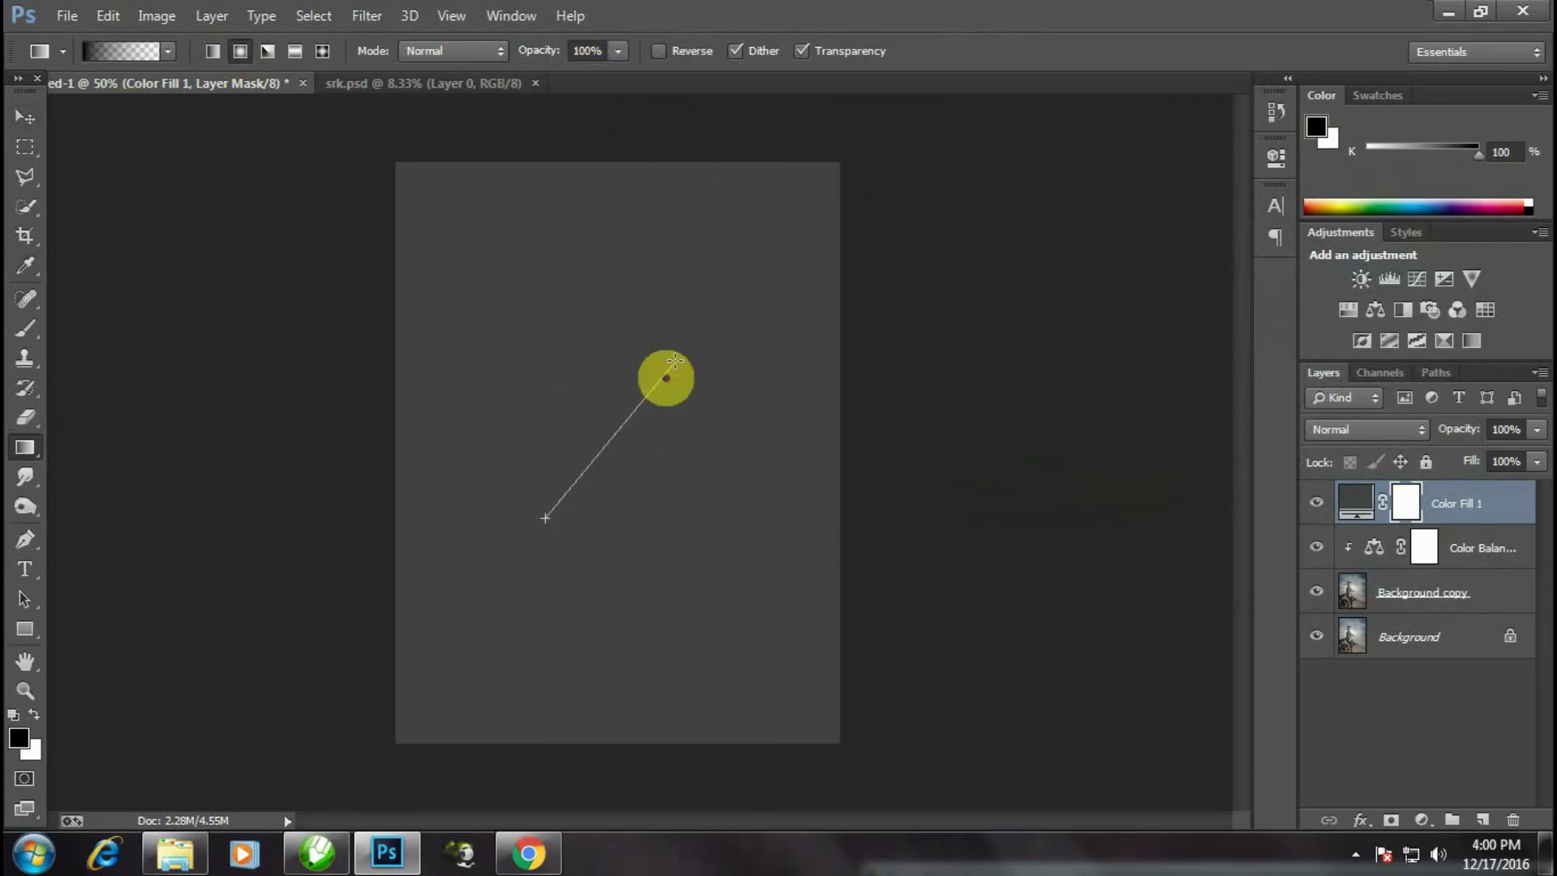
click(25, 117)
mouse_move(646, 546)
mouse_down()
mouse_move(734, 438)
mouse_move(445, 511)
mouse_up()
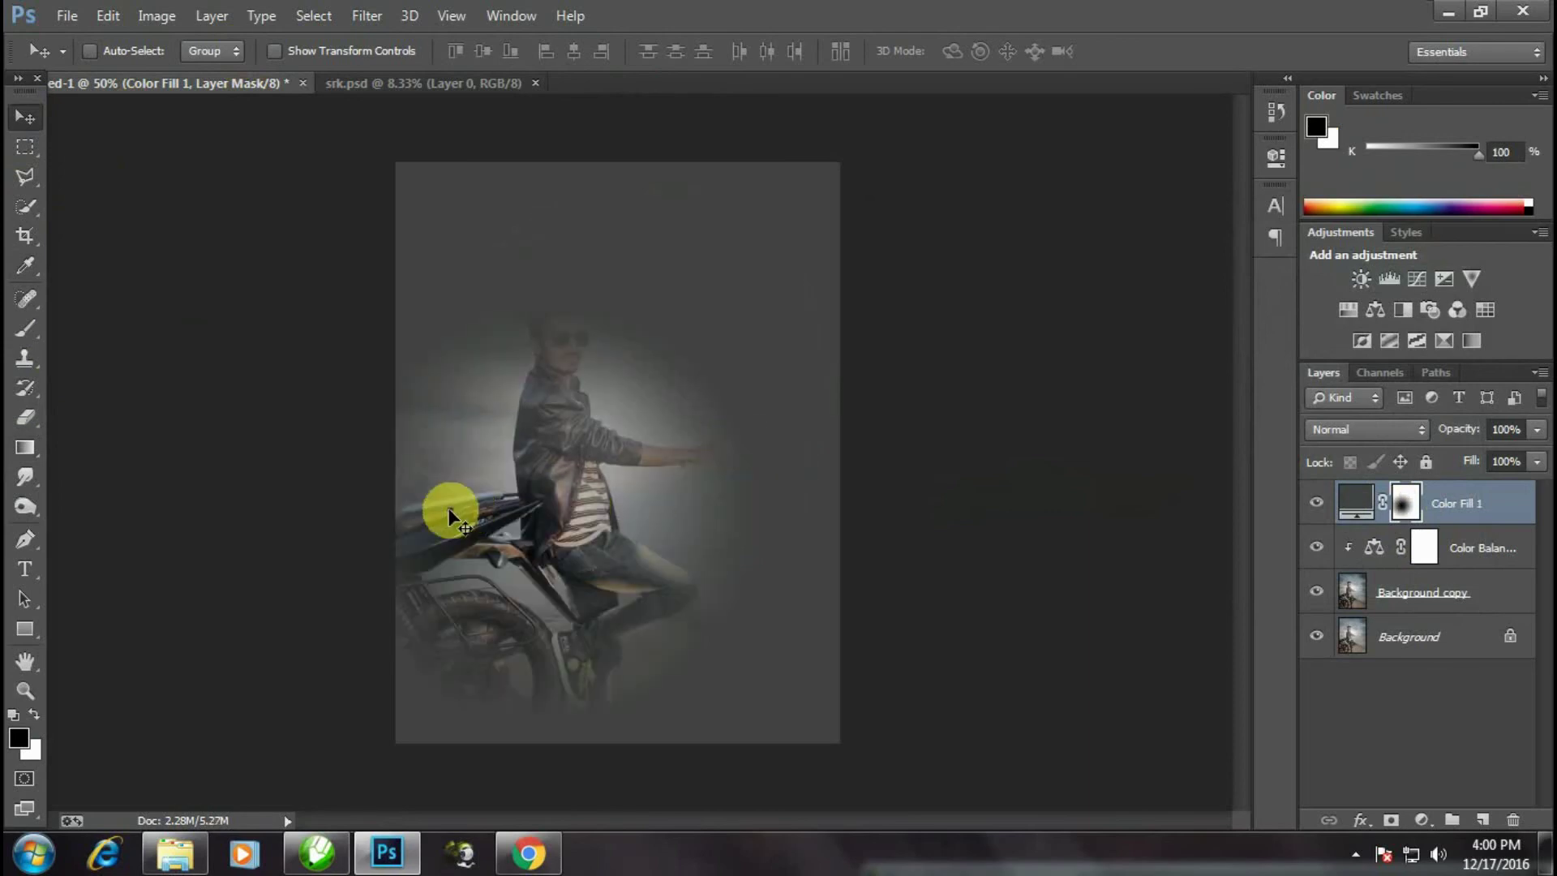
key(Delete)
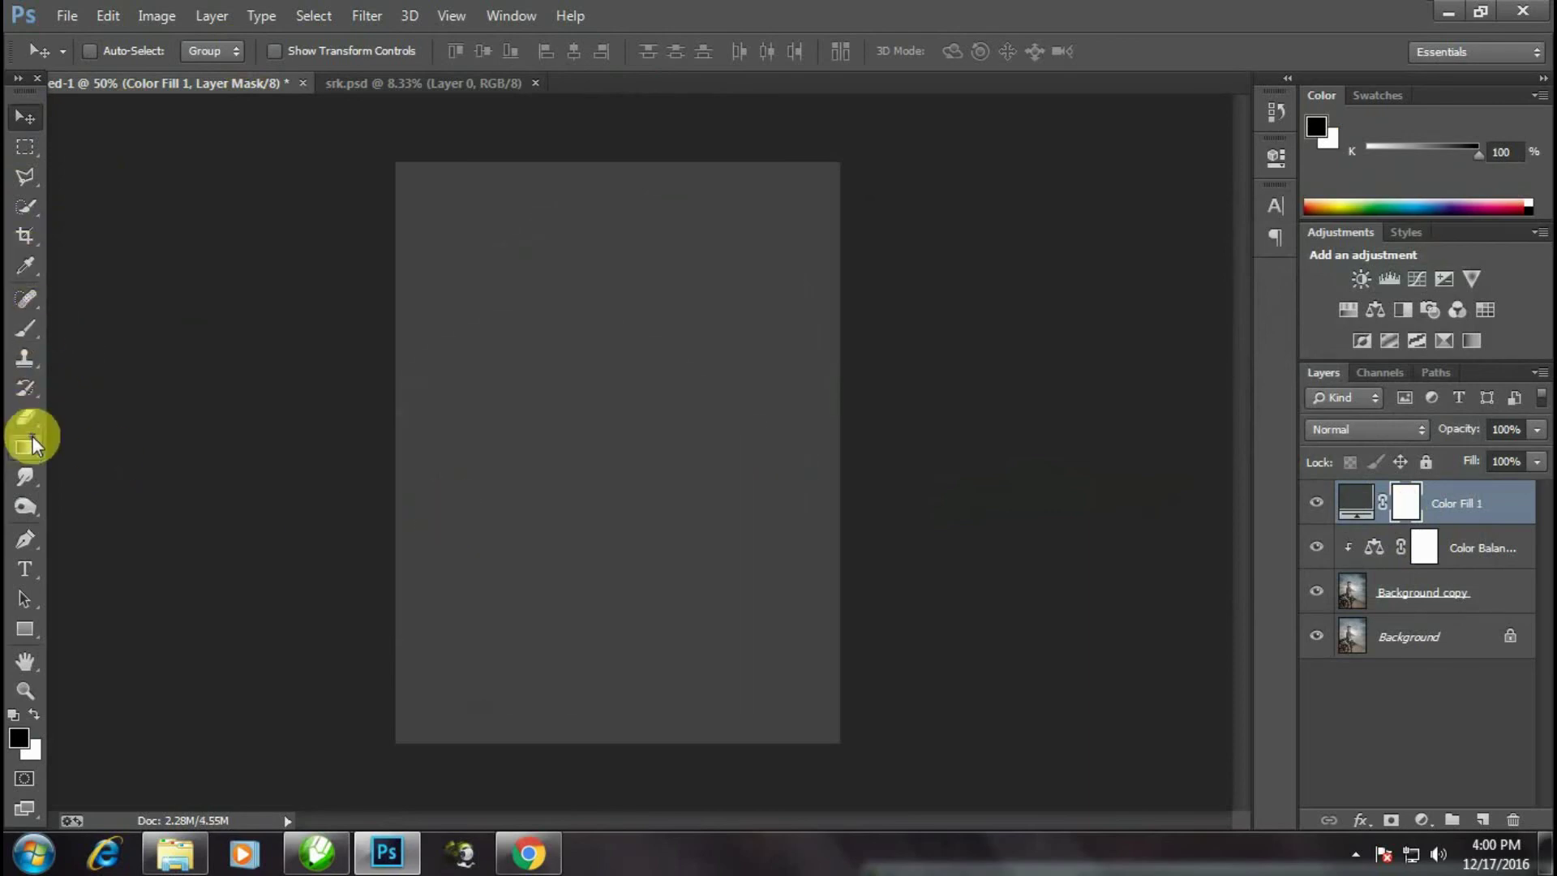
- Redraw the radial gradient around the rider and enlarge the mask to about 328%
click(25, 447)
drag(602, 420, 676, 351)
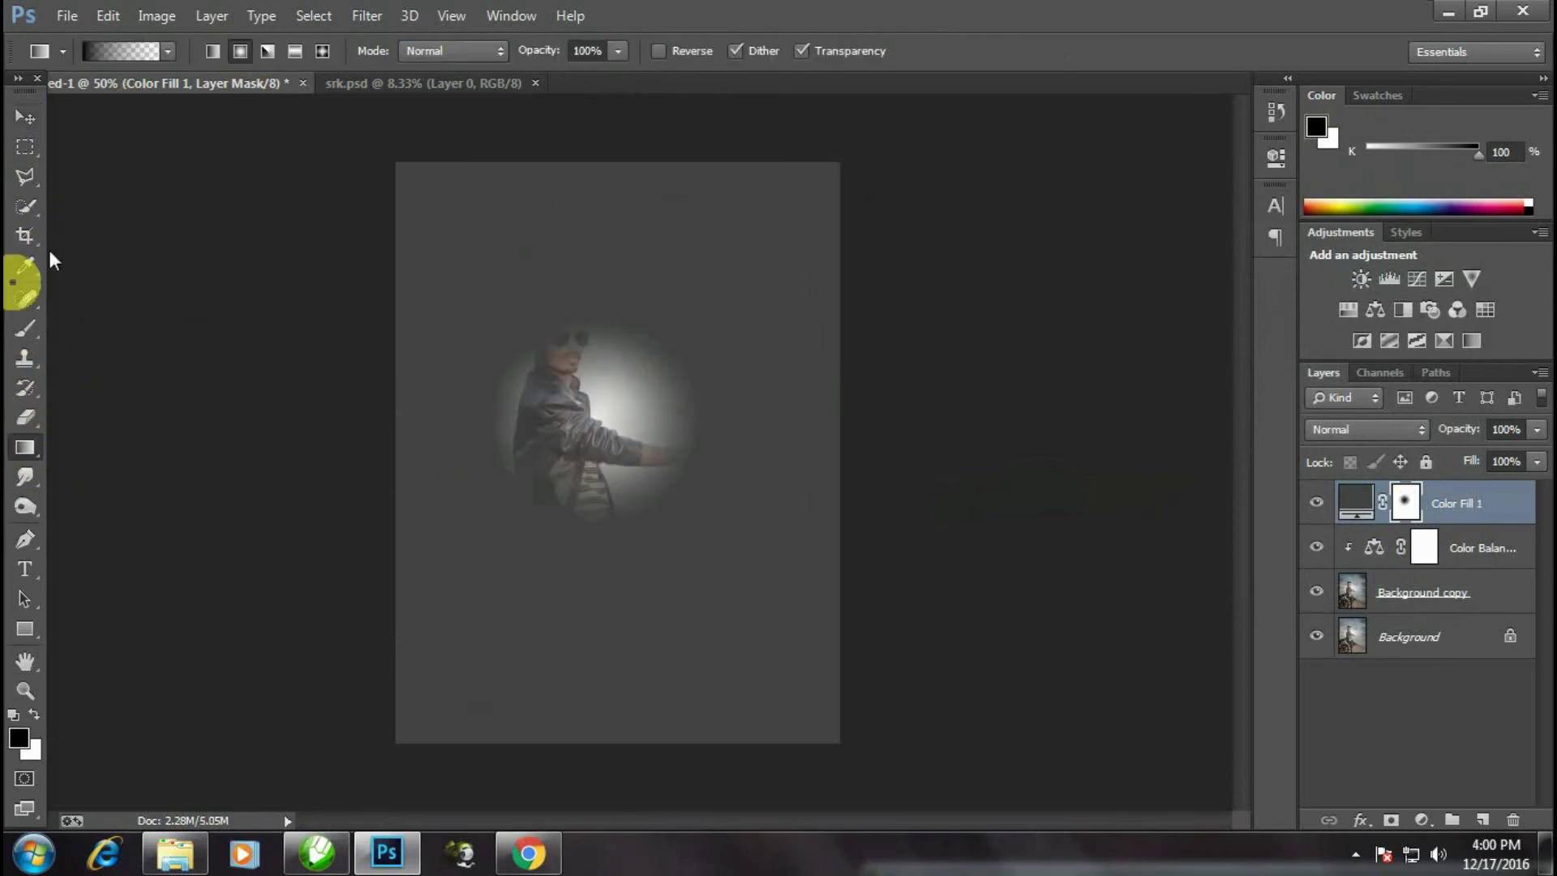
click(26, 118)
key(ctrl+t)
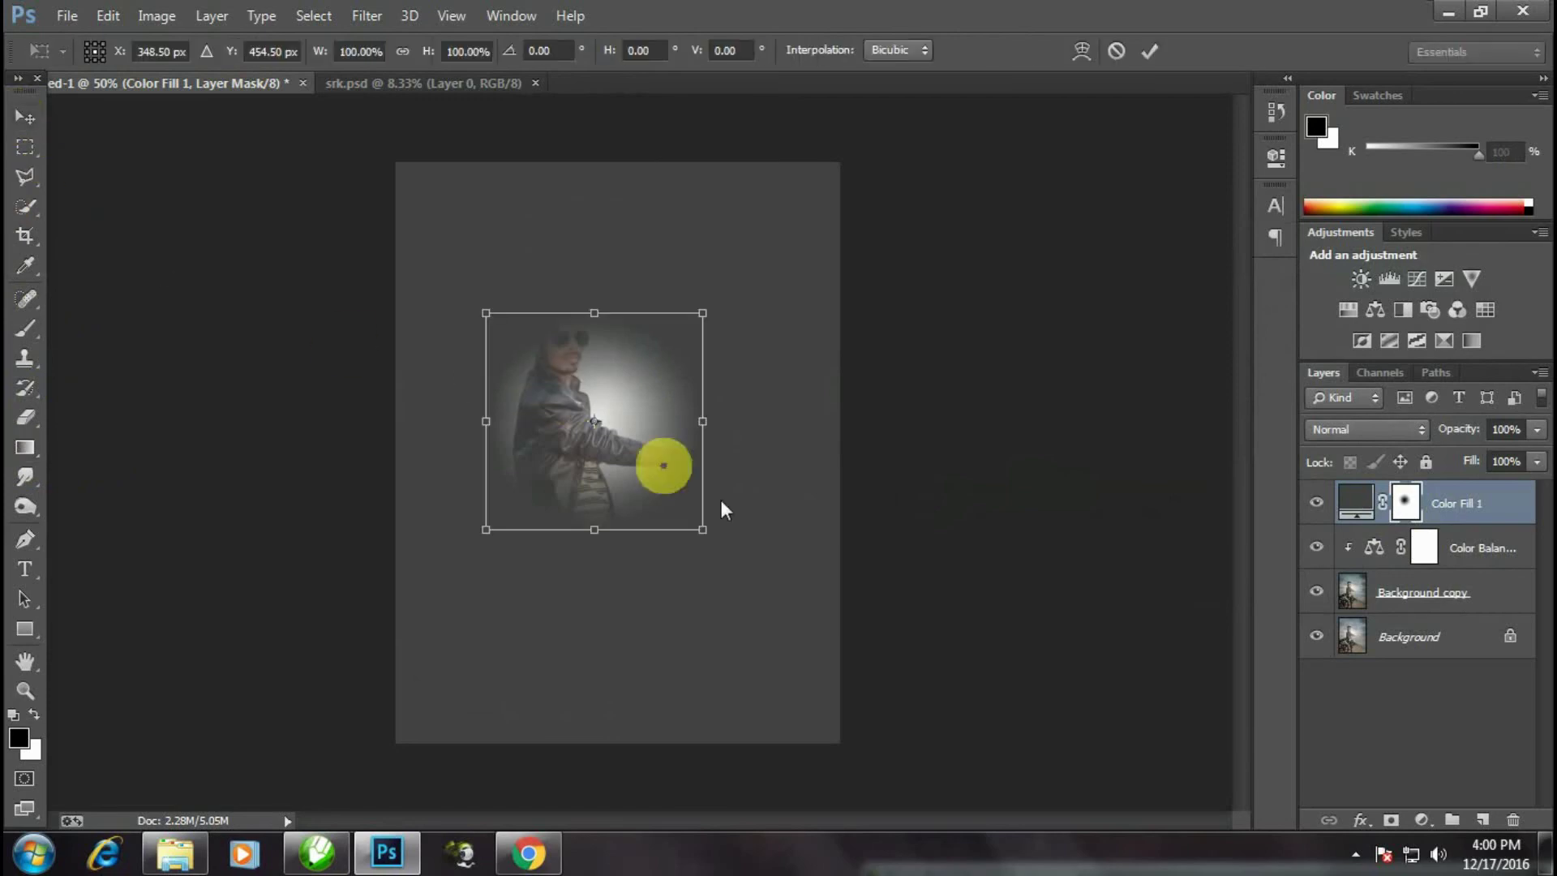
drag(710, 532, 955, 804)
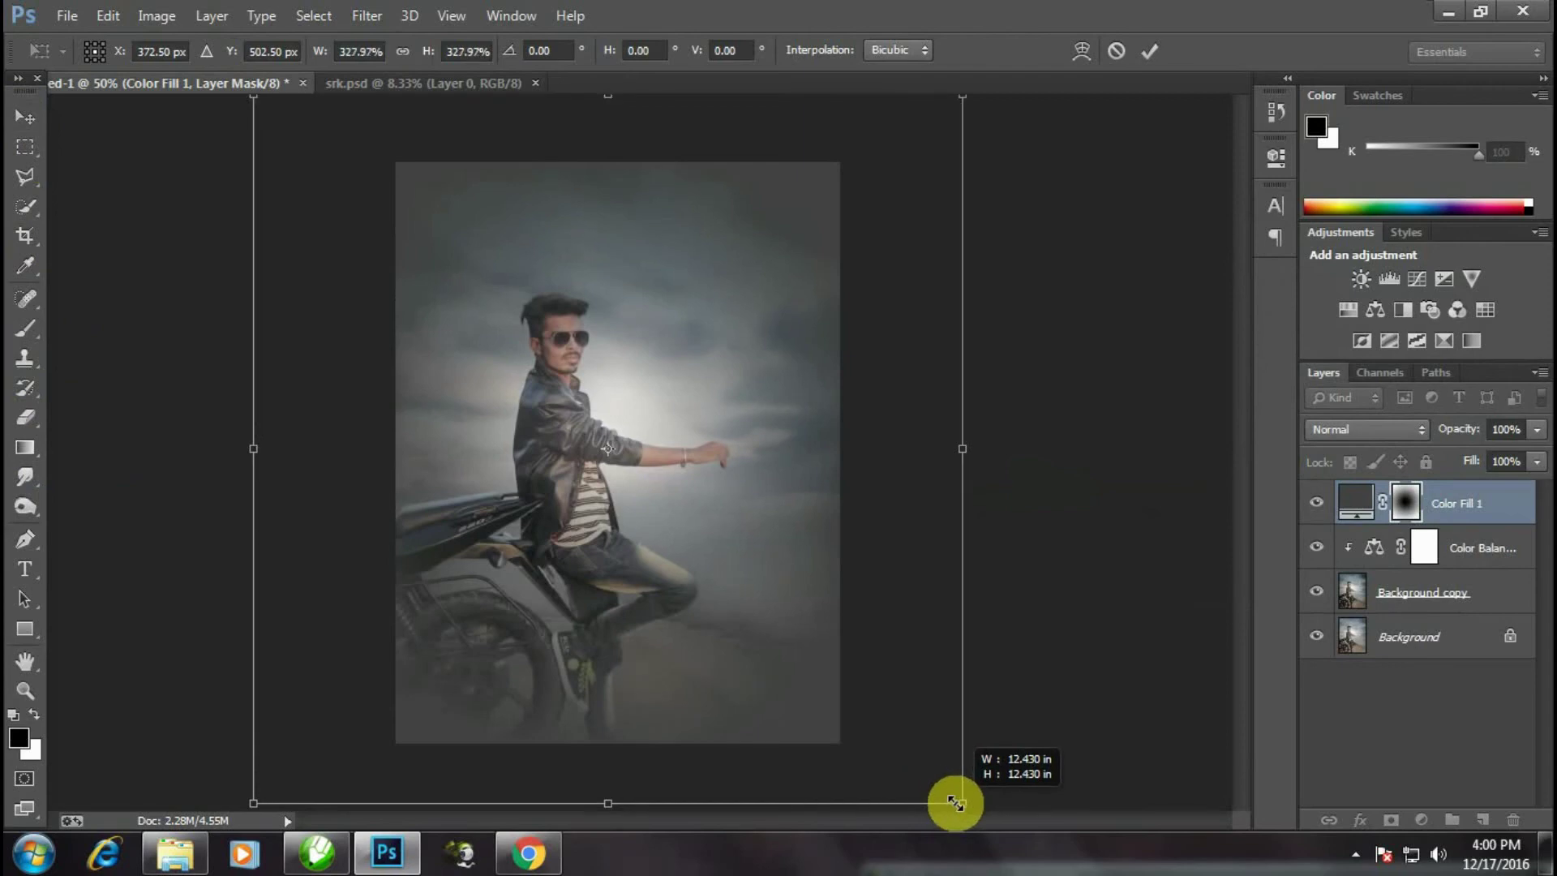
click(1150, 50)
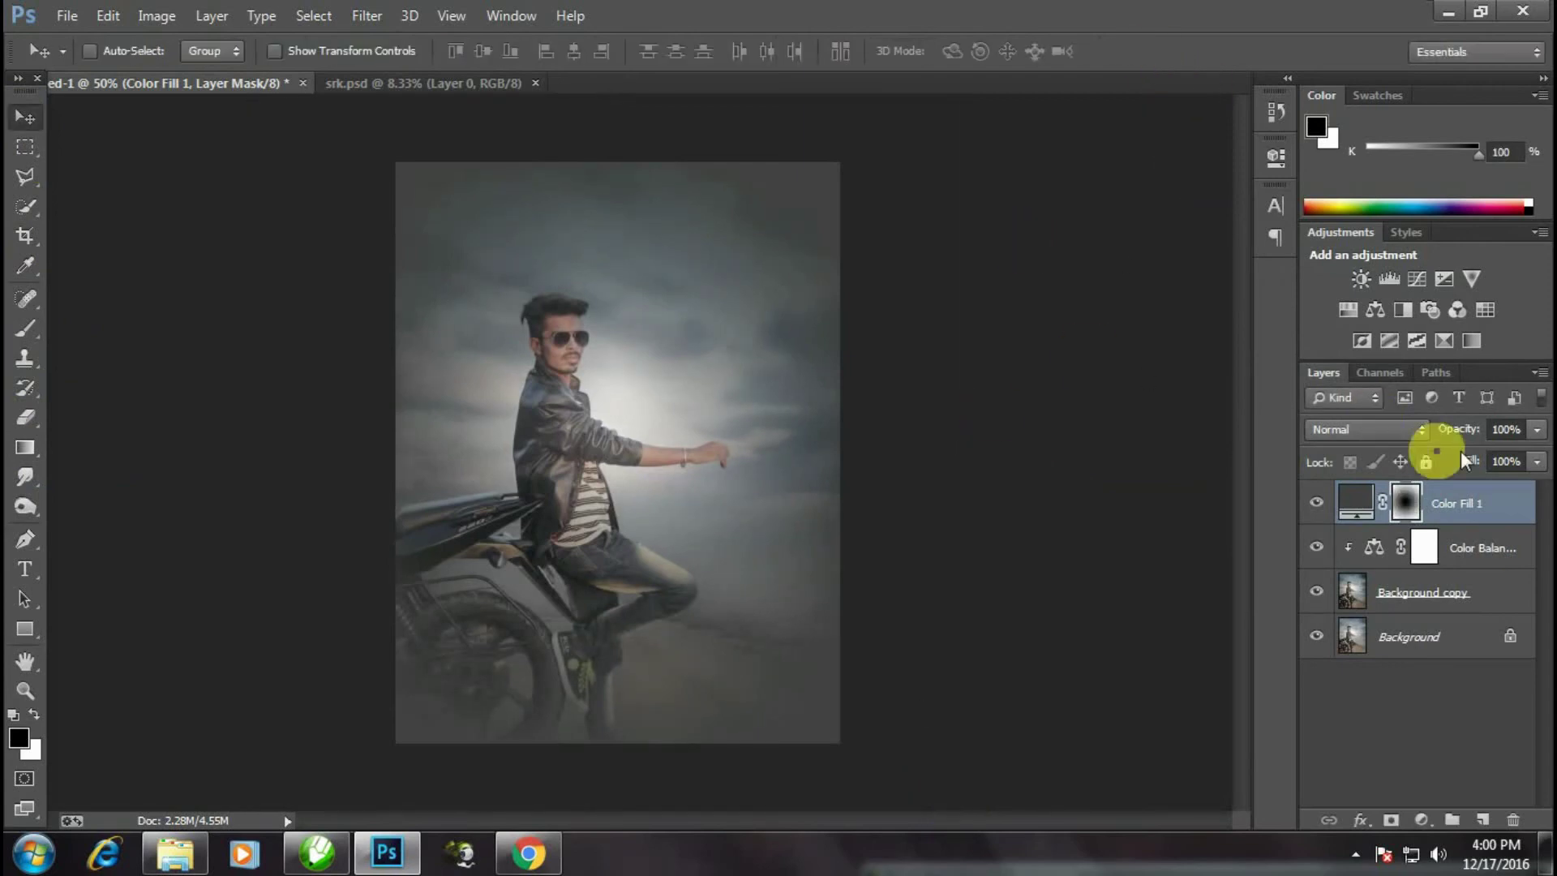
- Lower Color Fill 1's opacity to 56% and preview the softened vignette
click(1537, 430)
drag(1538, 440, 1509, 462)
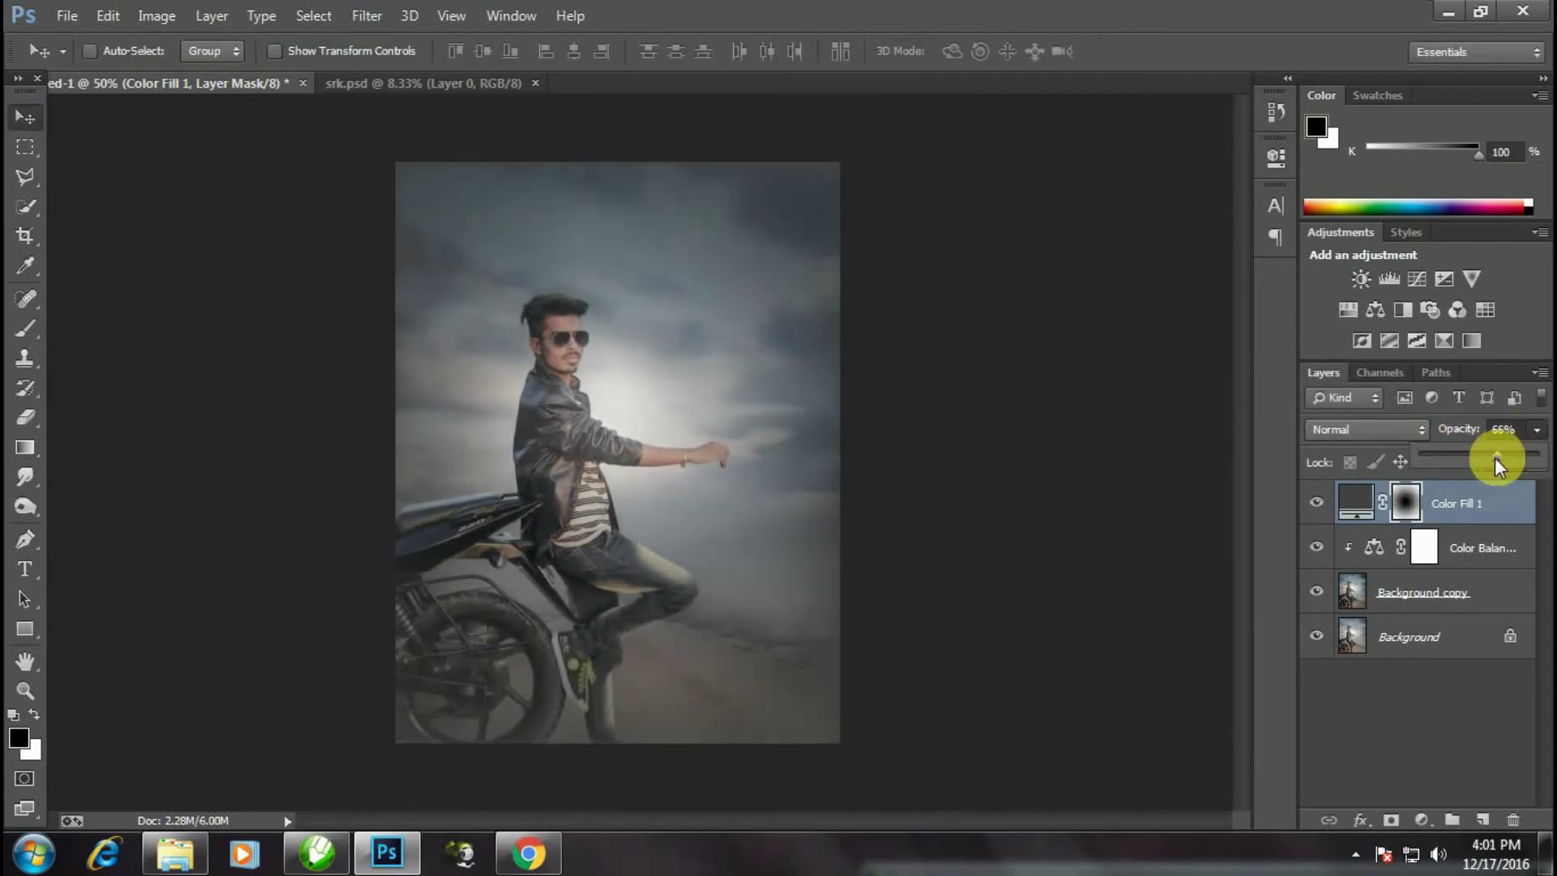
key(ctrl+minus)
key(ctrl+minus)
key(ctrl+minus)
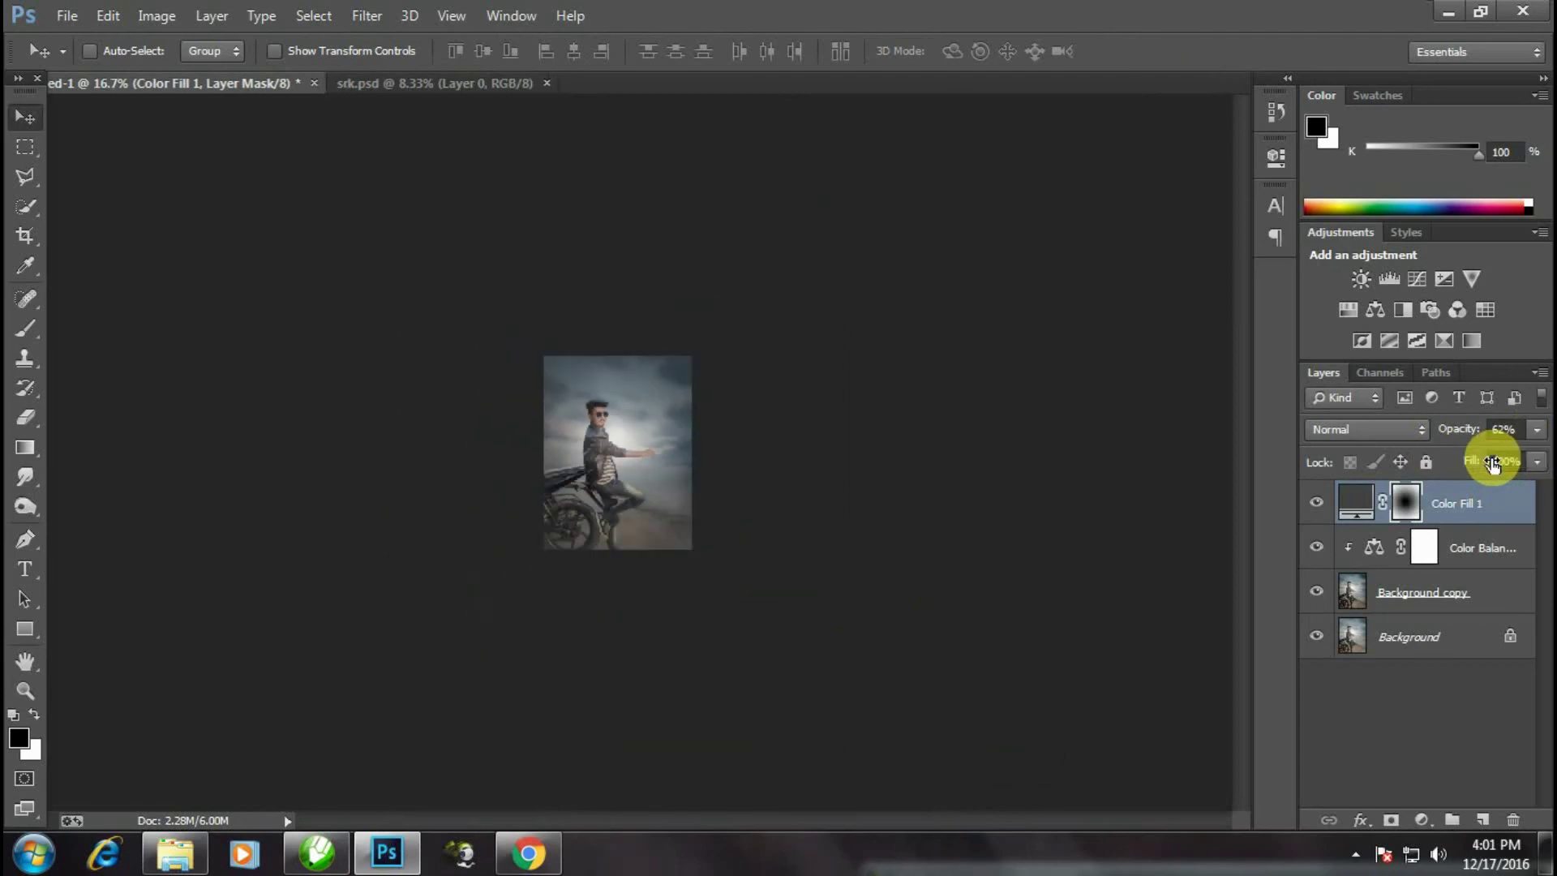
key(ctrl+plus)
key(ctrl+plus)
key(ctrl+plus)
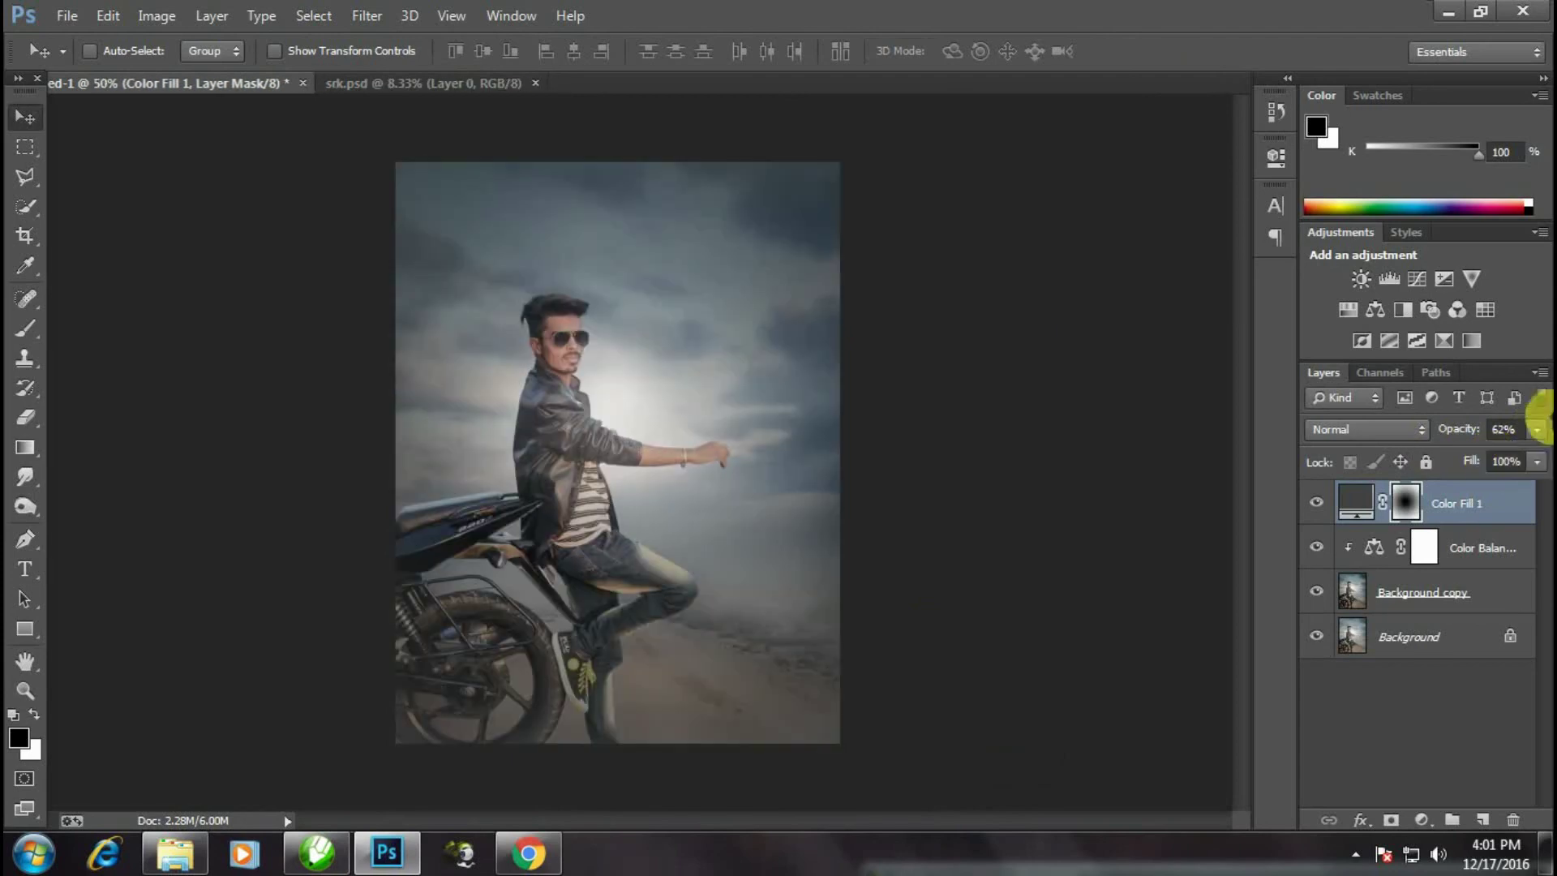
click(1539, 431)
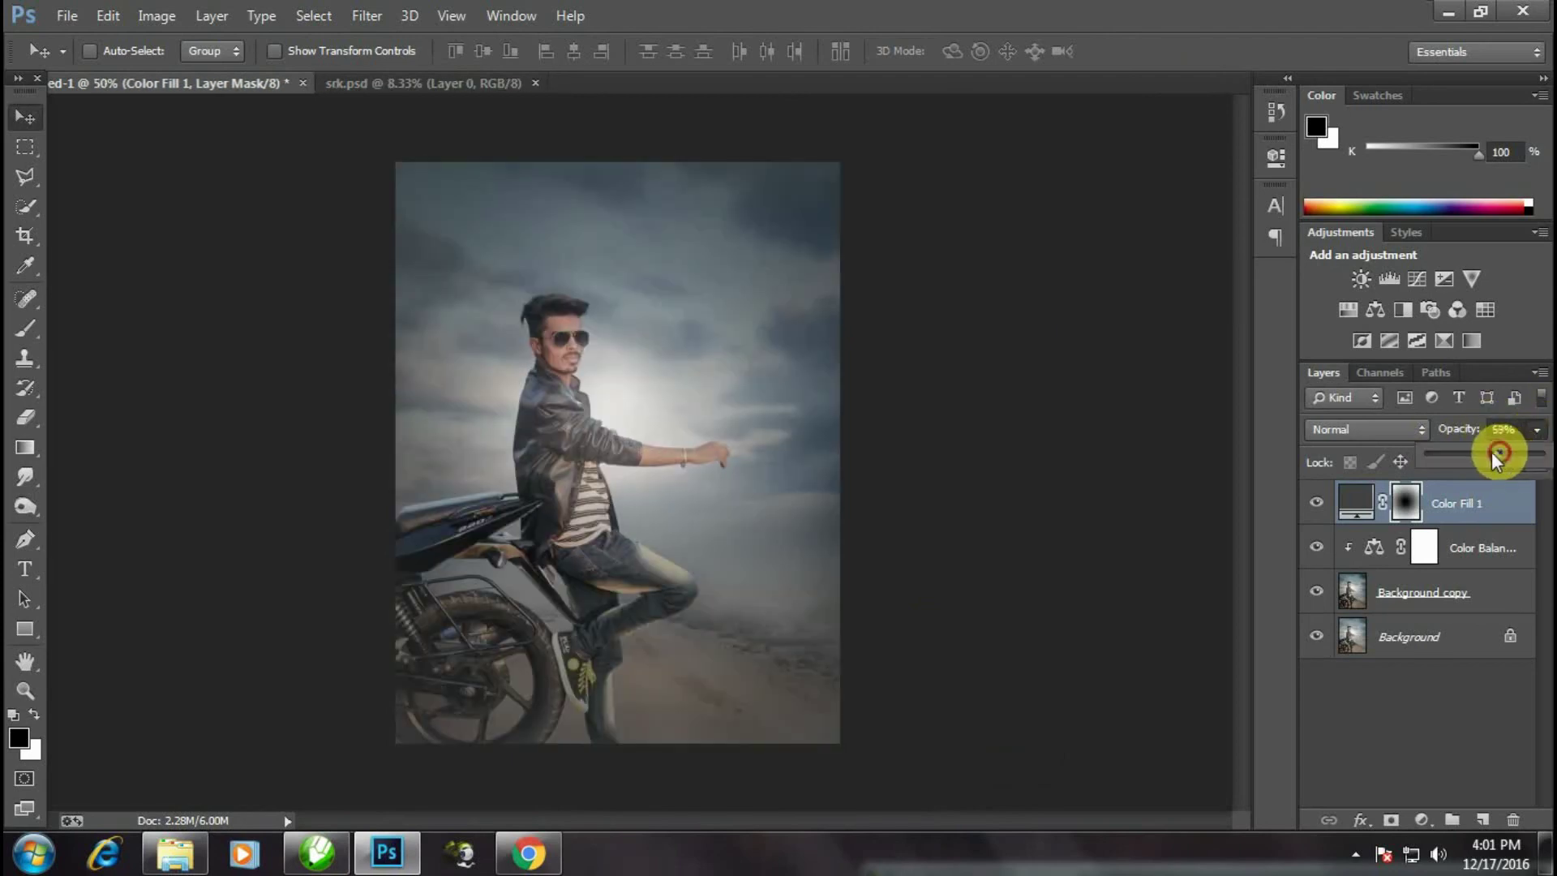
key(ctrl+minus)
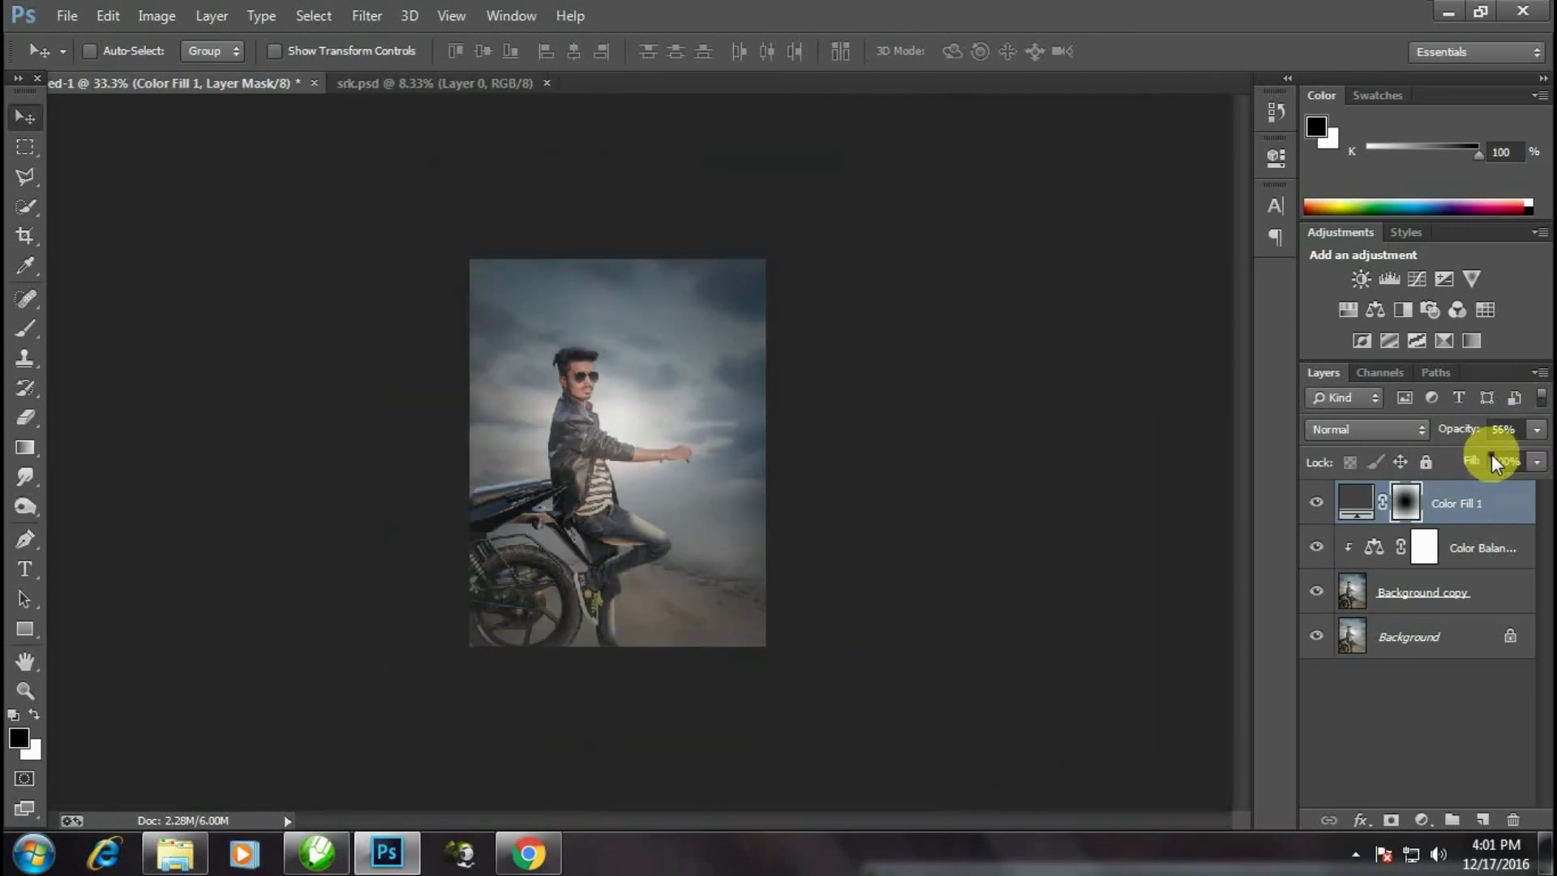
key(ctrl+minus)
key(ctrl+minus)
key(ctrl+plus)
key(ctrl+plus)
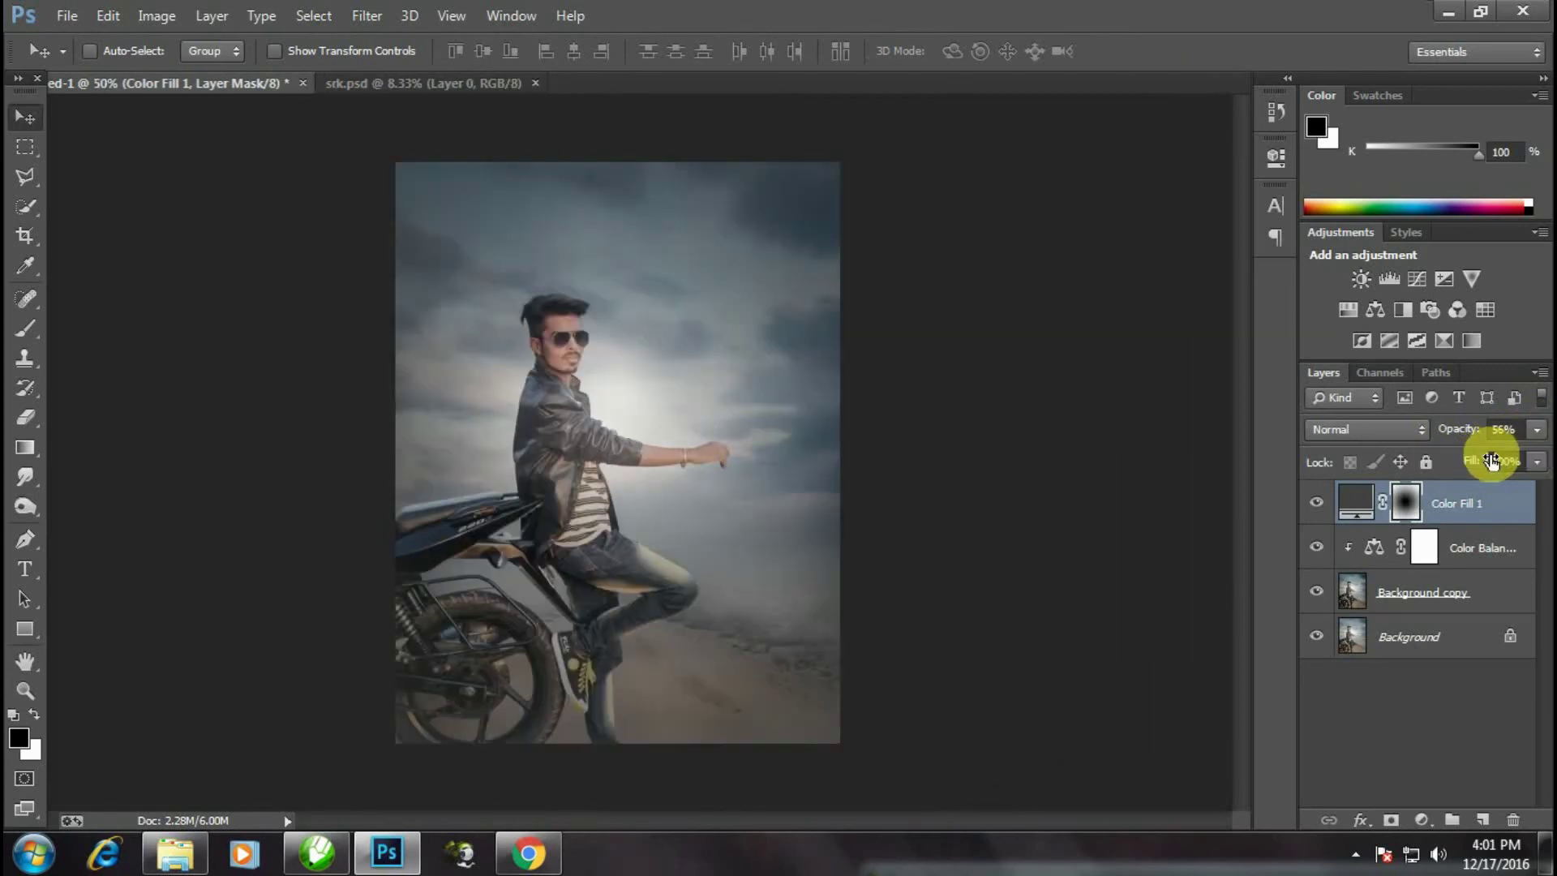
key(ctrl+minus)
key(ctrl+minus)
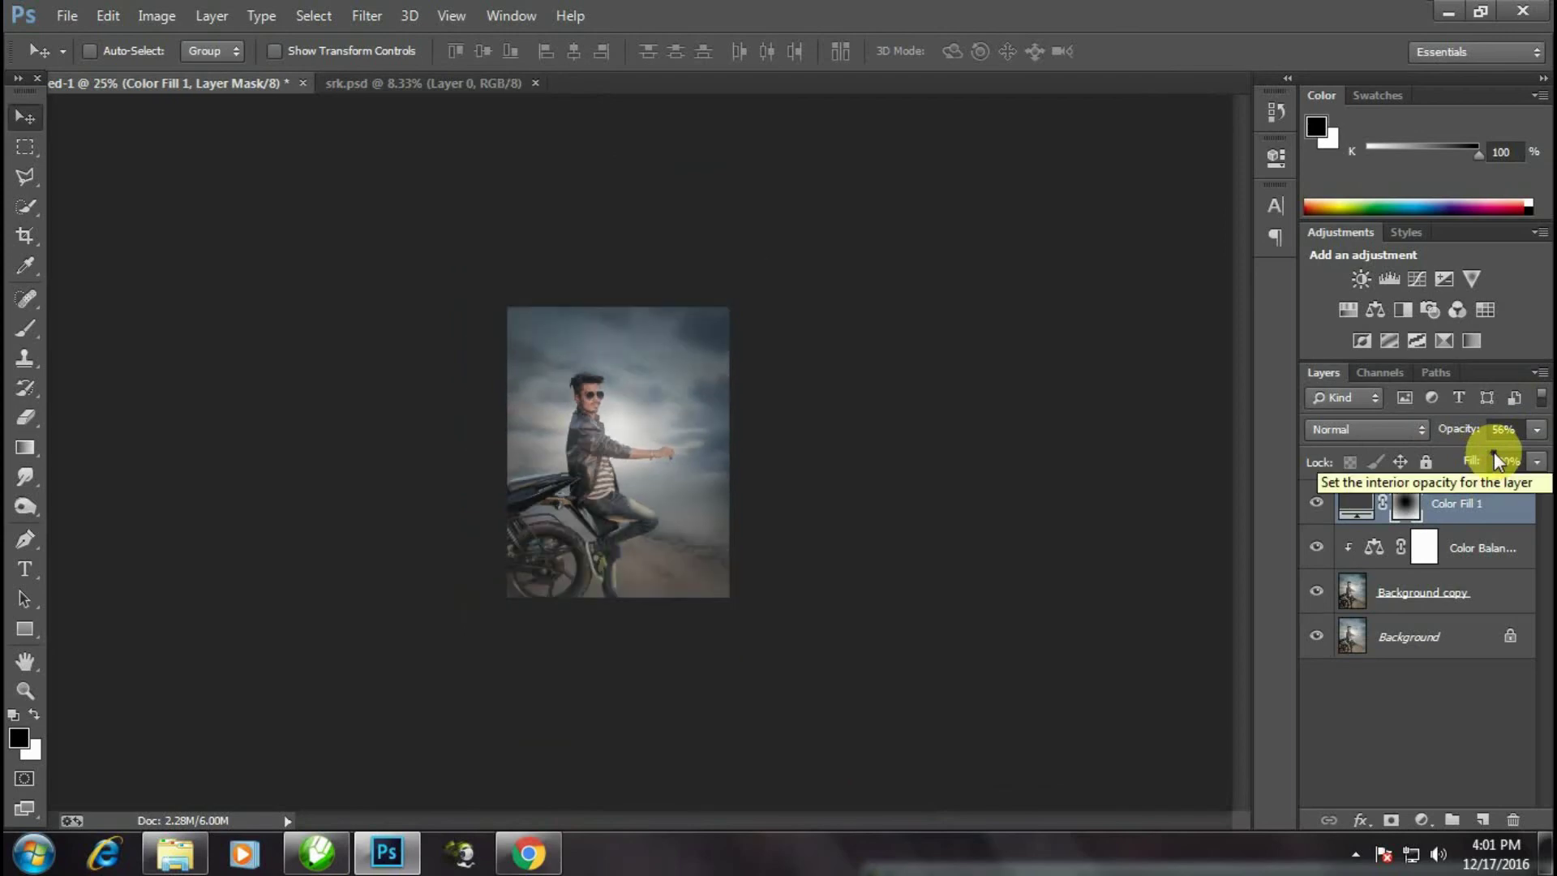
key(ctrl+plus)
key(ctrl+plus)
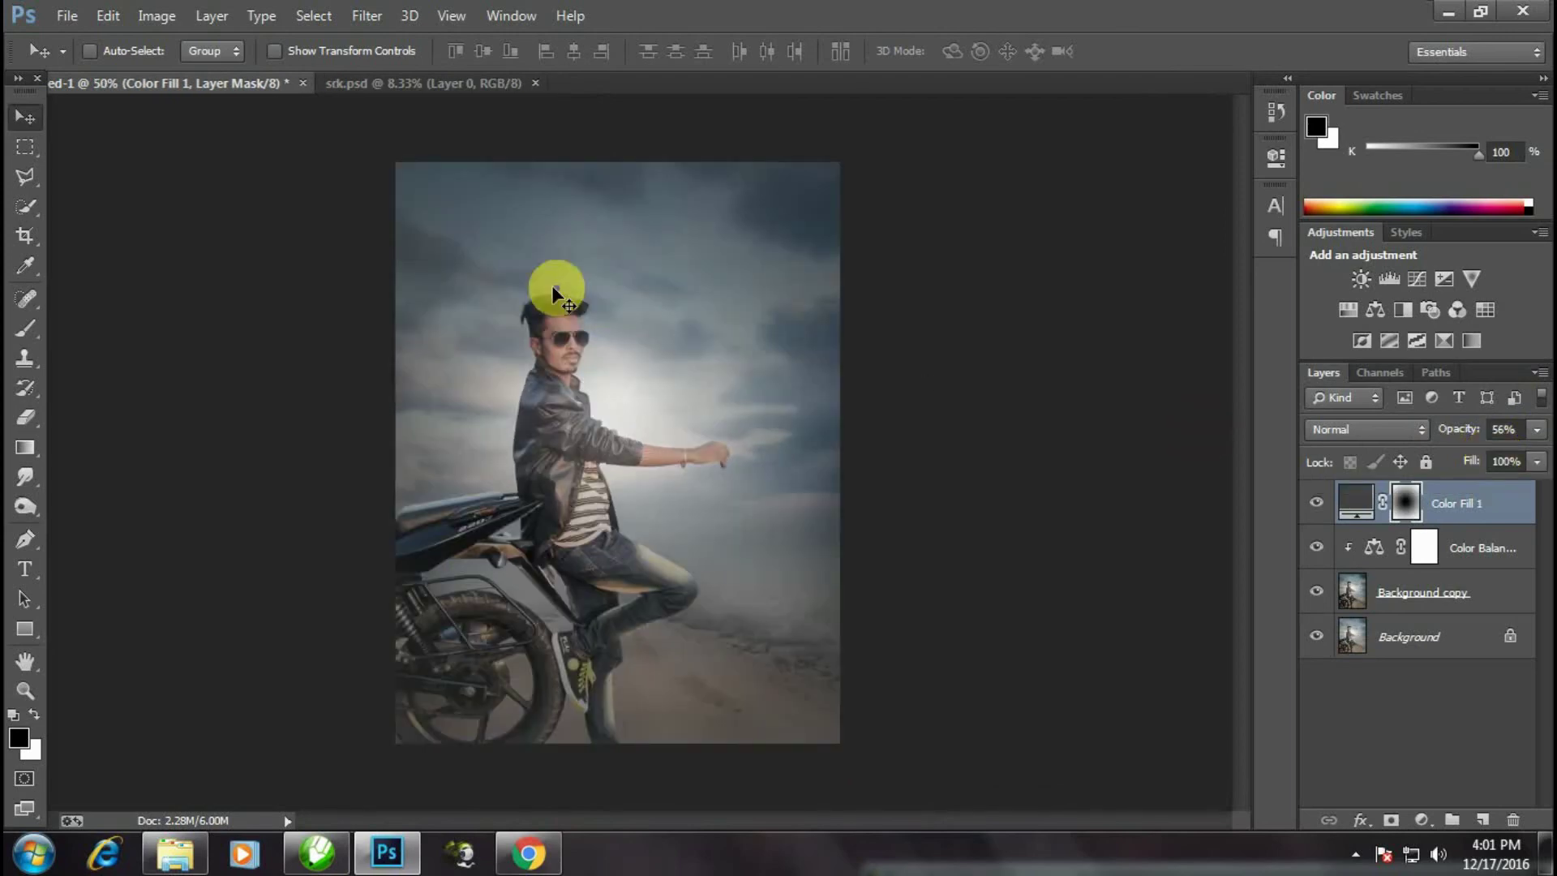
click(1536, 373)
- Flatten the image to one layer and crop the top and right edges slightly tighter
click(1388, 708)
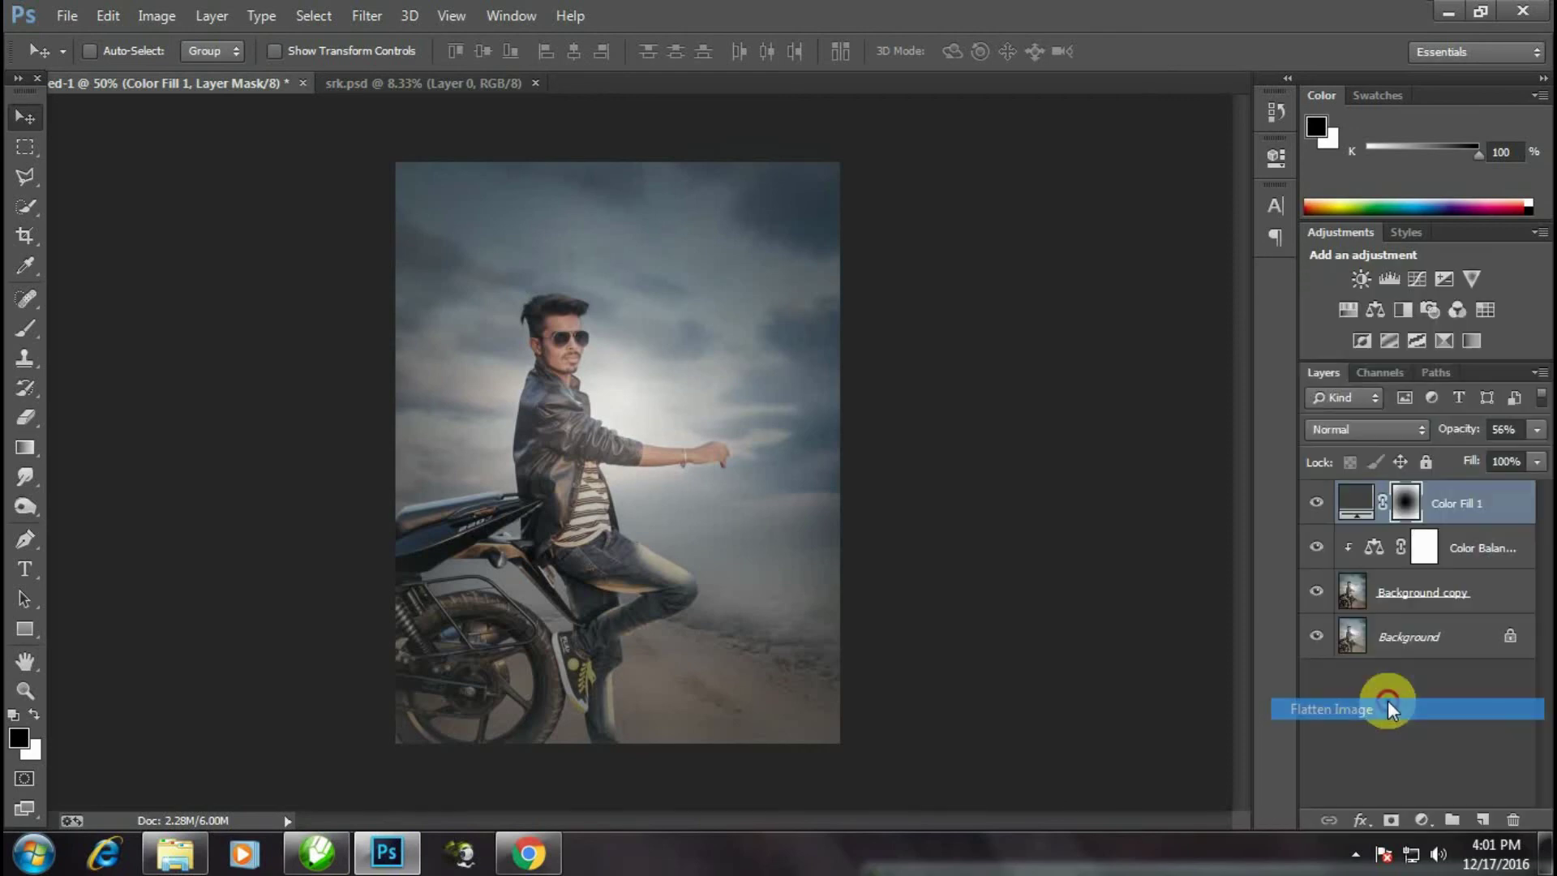
click(24, 237)
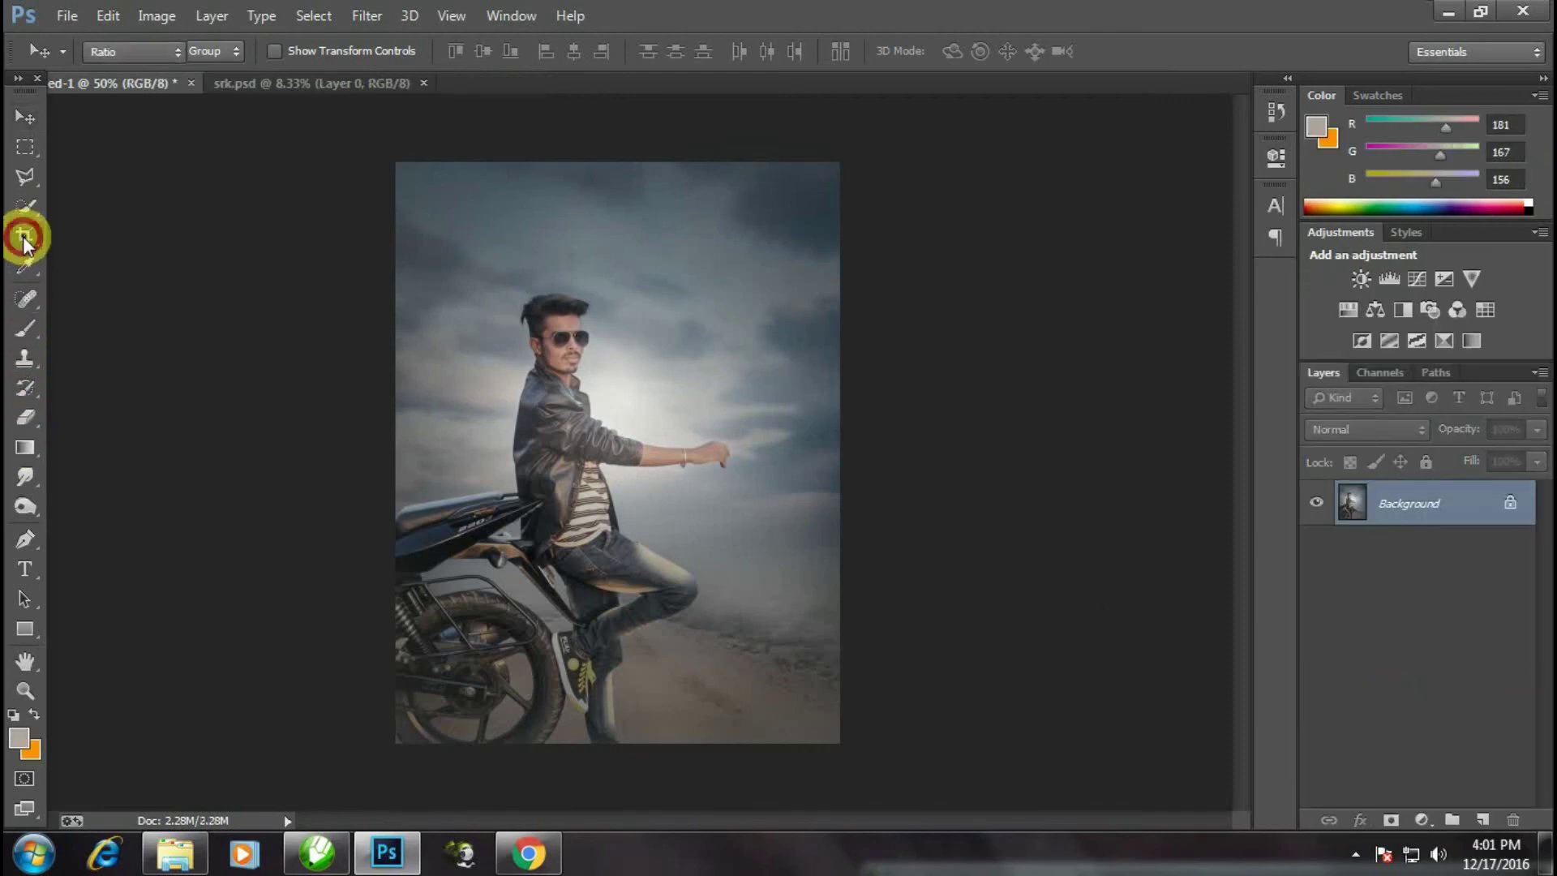
drag(843, 453, 824, 452)
mouse_move(616, 163)
mouse_down()
mouse_move(623, 179)
mouse_move(619, 167)
mouse_up()
click(1150, 54)
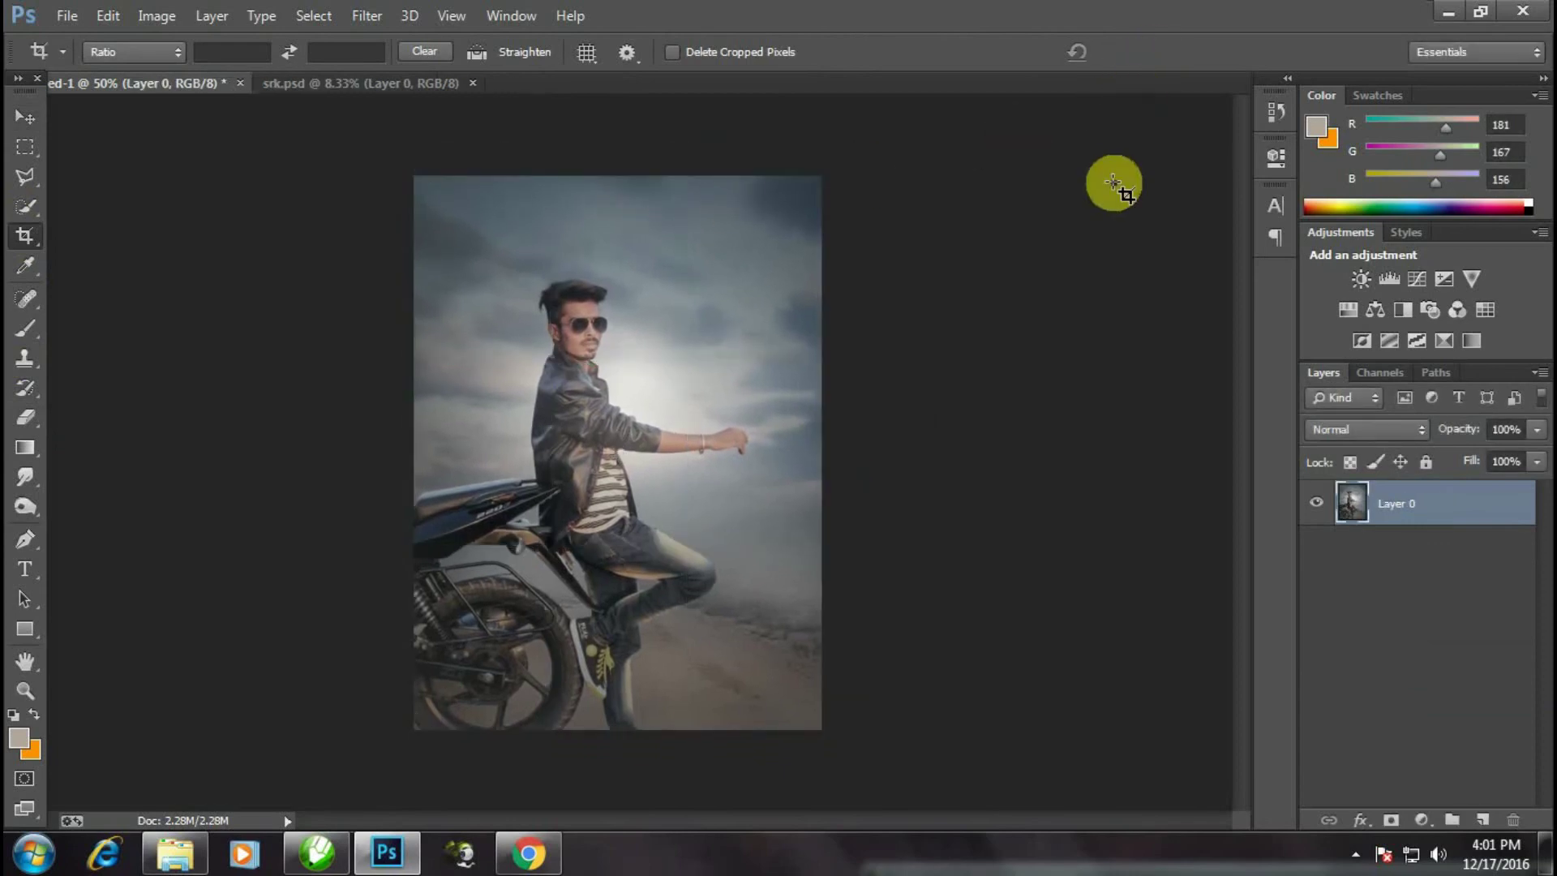